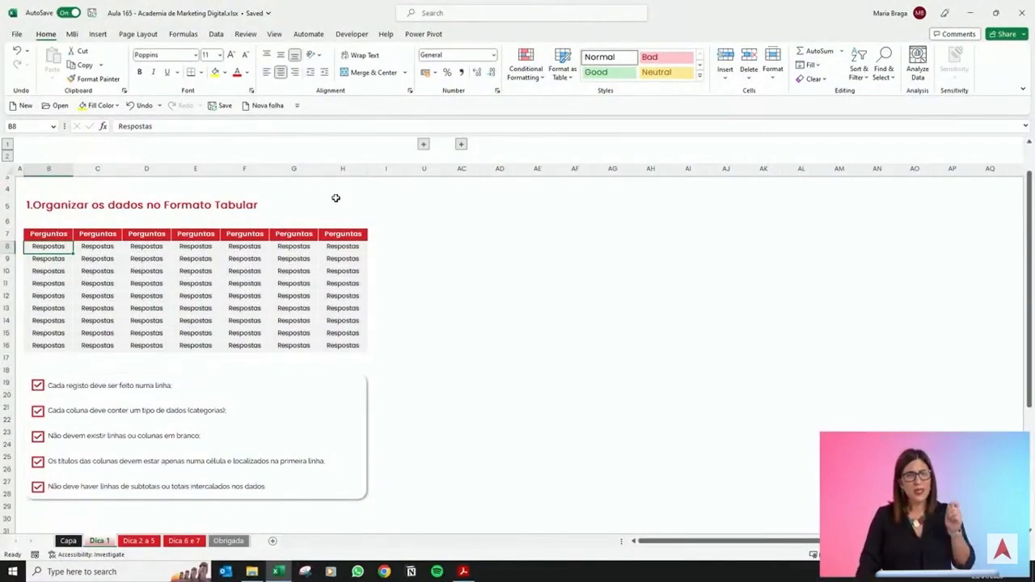
Expand the collapsed column group to reveal the non-tabular sales table beside the questions table.
scroll(332, 194, up, 1)
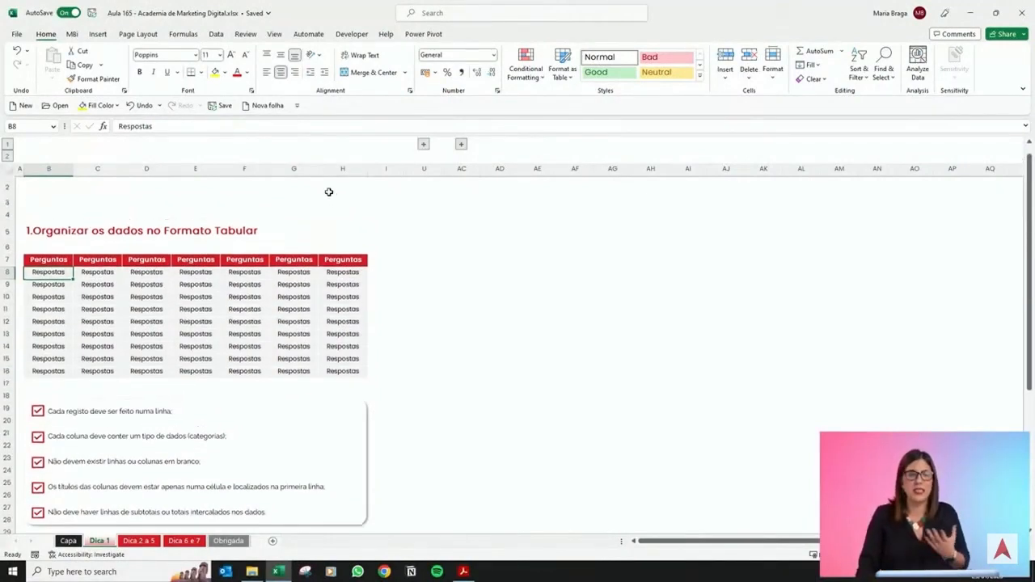
click(424, 144)
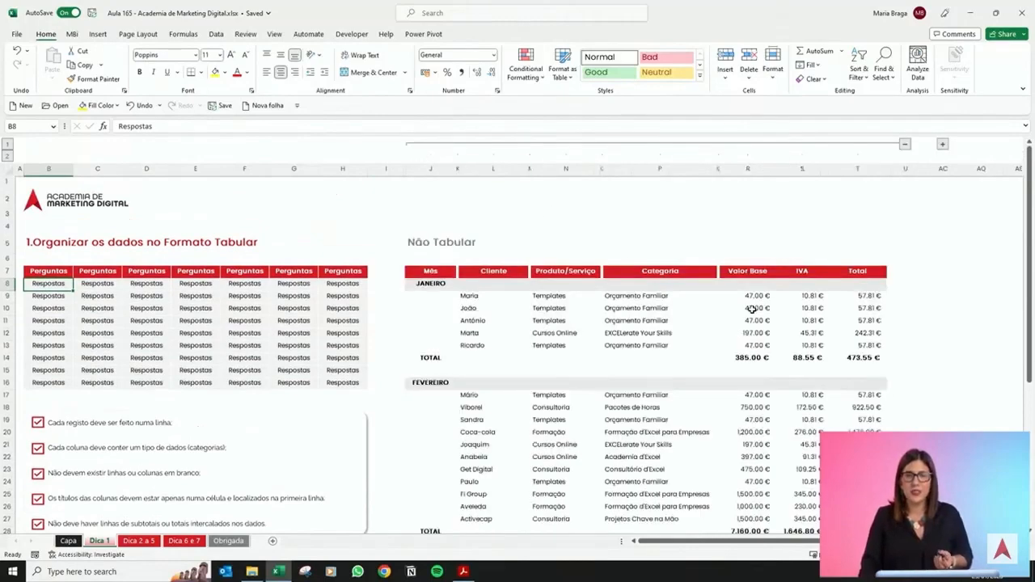
scroll(751, 308, down, 1)
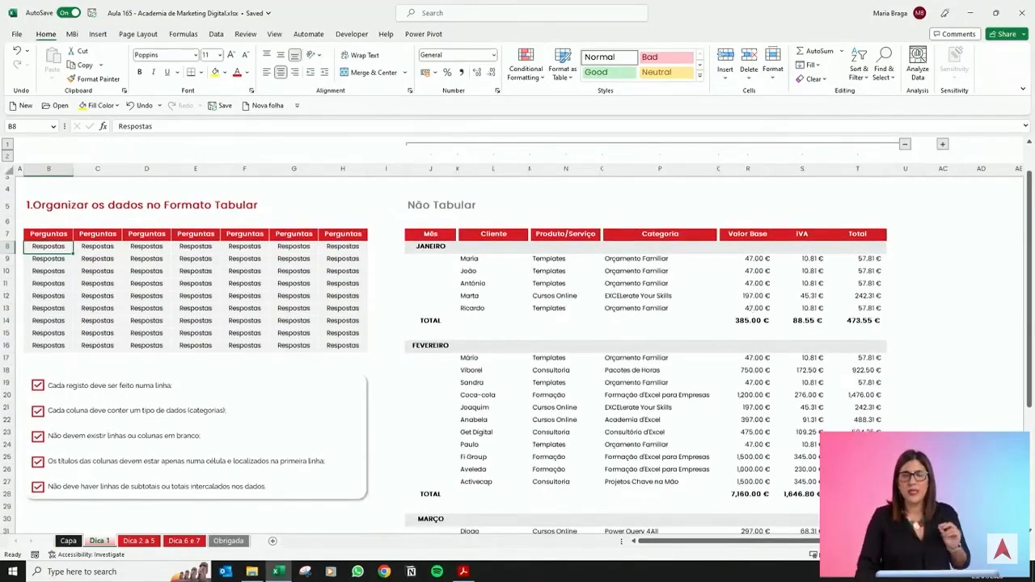
scroll(510, 341, right, 3)
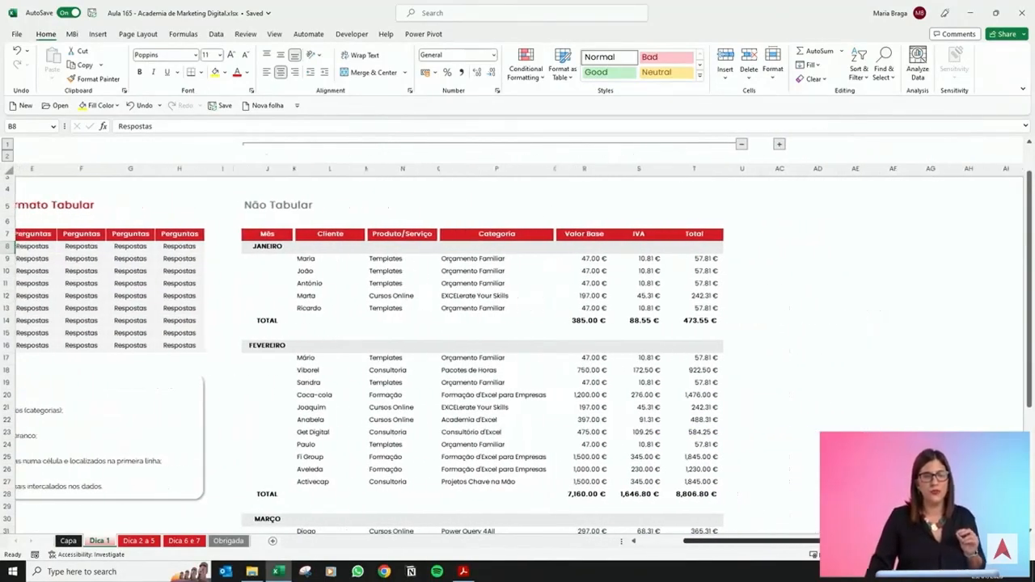
scroll(192, 296, right, 1)
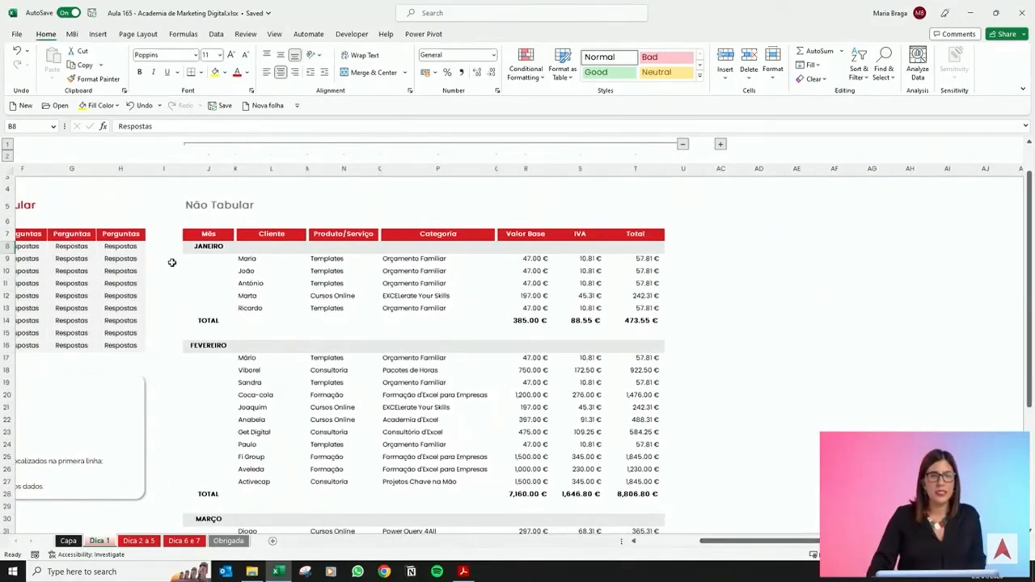
Examine the non-tabular table's headers and its monthly blocks of rows.
click(215, 235)
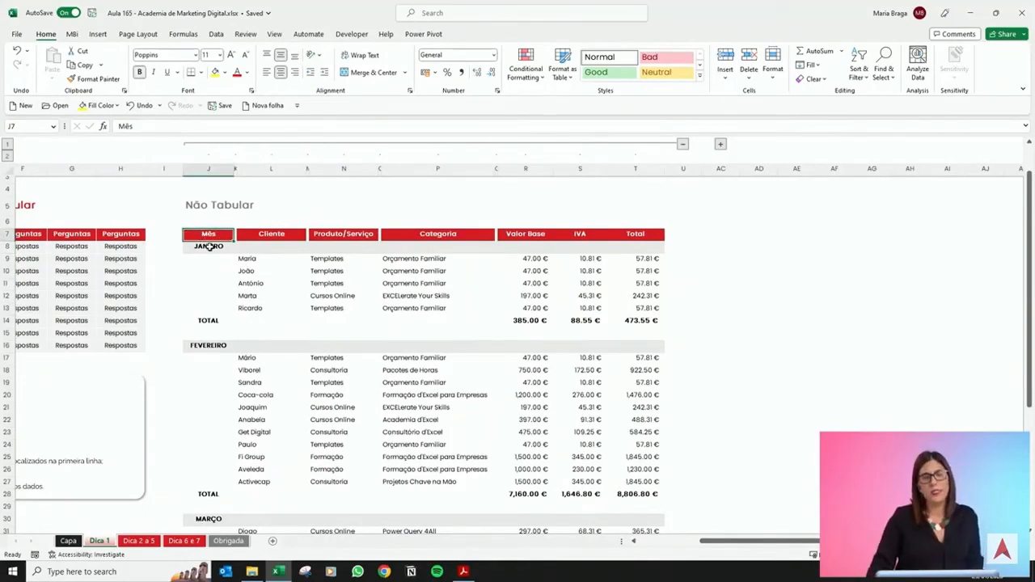
click(267, 235)
click(335, 233)
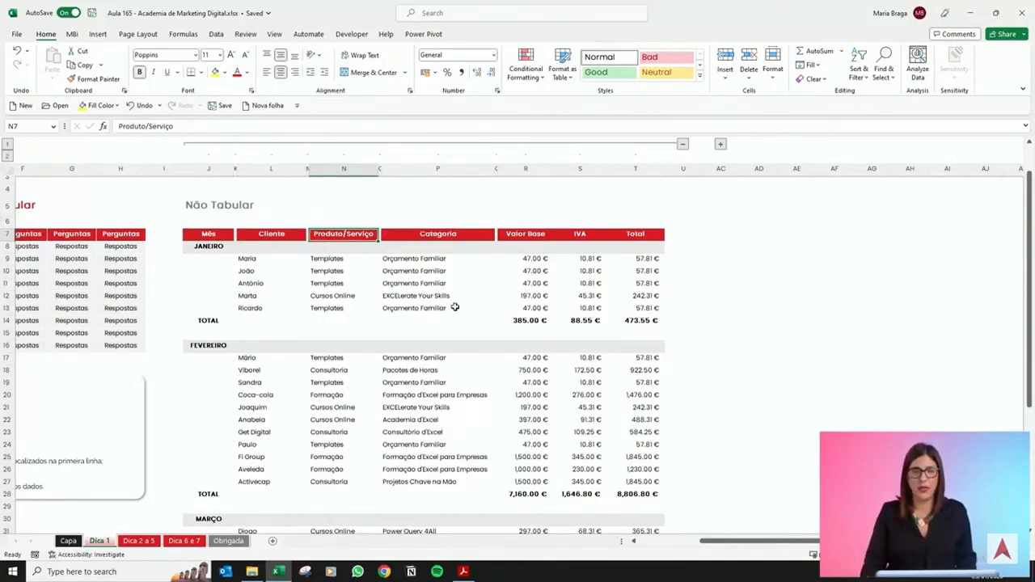
scroll(471, 360, down, 5)
scroll(471, 358, down, 1)
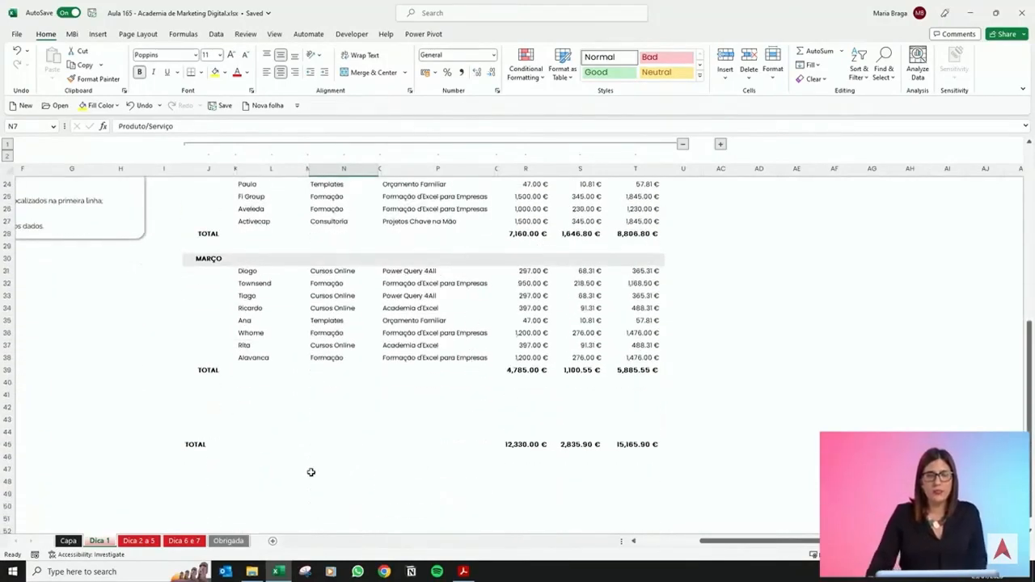
scroll(314, 428, up, 7)
scroll(317, 404, up, 2)
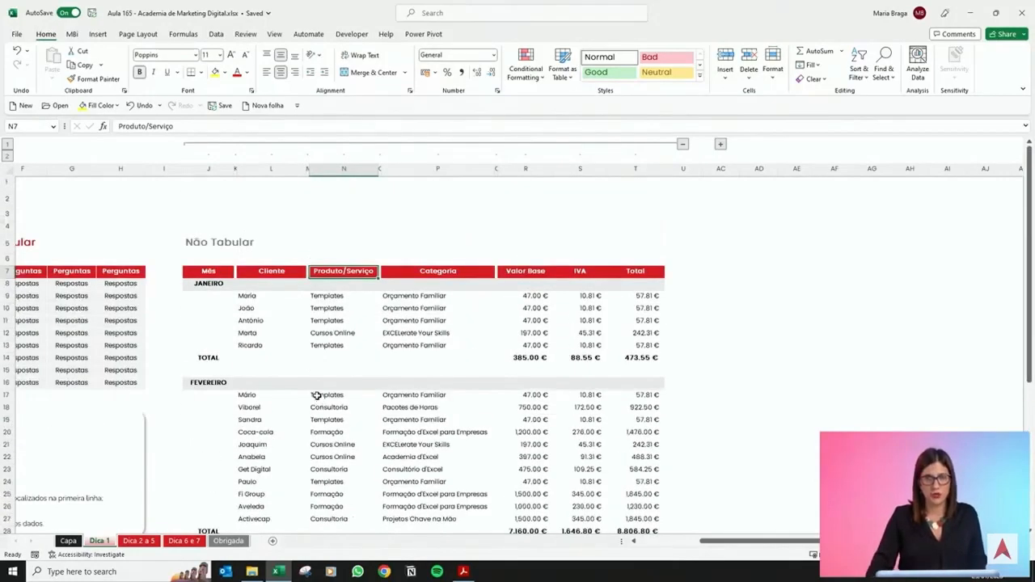
scroll(307, 380, down, 1)
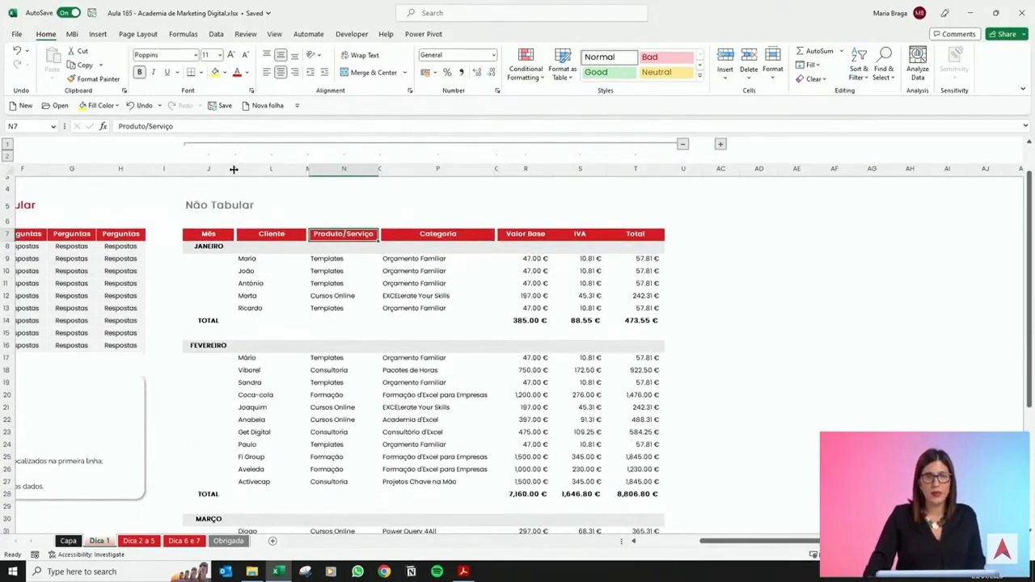
Select the empty separator columns and blank row inside the non-tabular table, dismissing the battery notice.
click(236, 169)
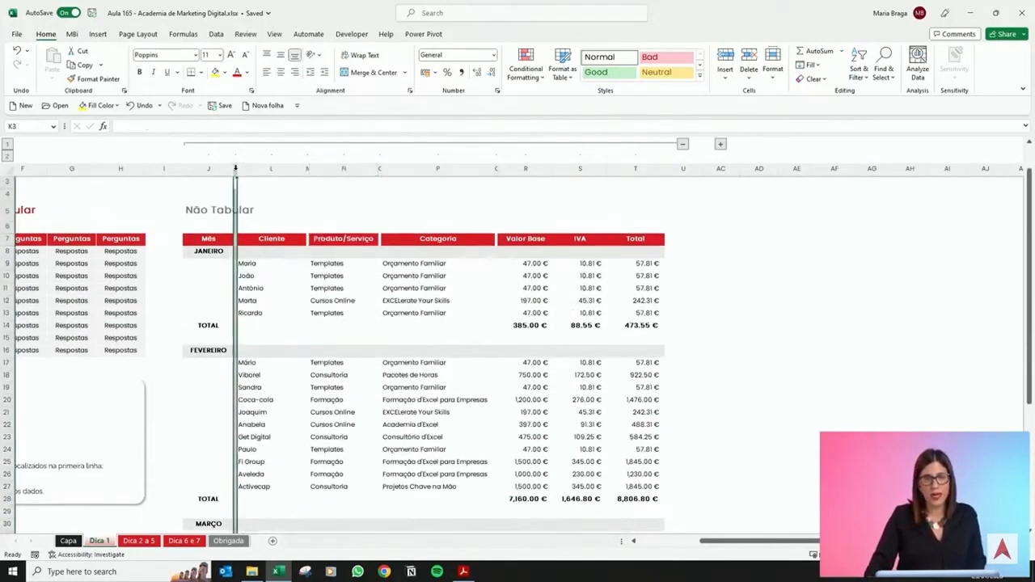
click(307, 168)
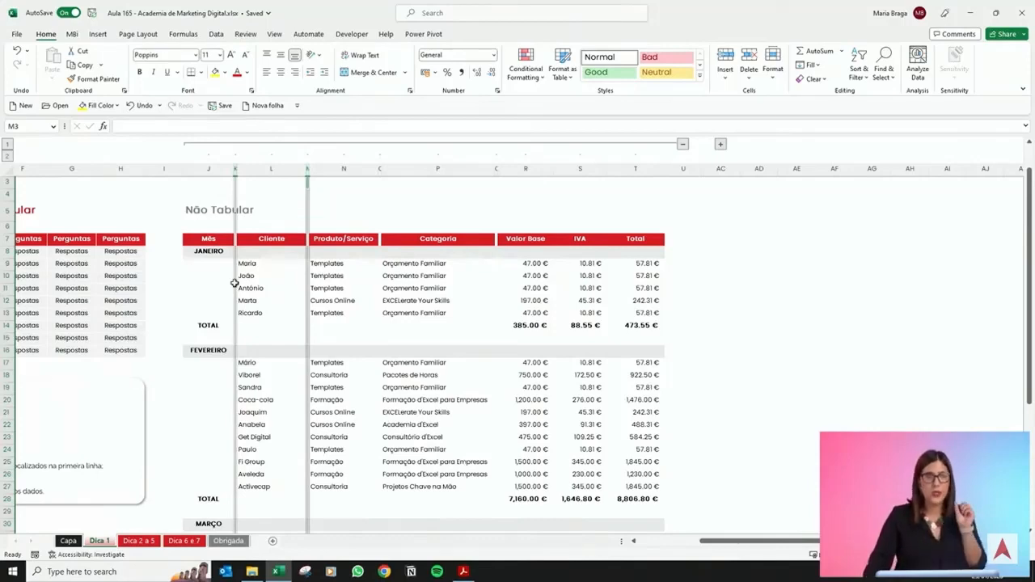
click(249, 263)
drag(203, 337, 661, 319)
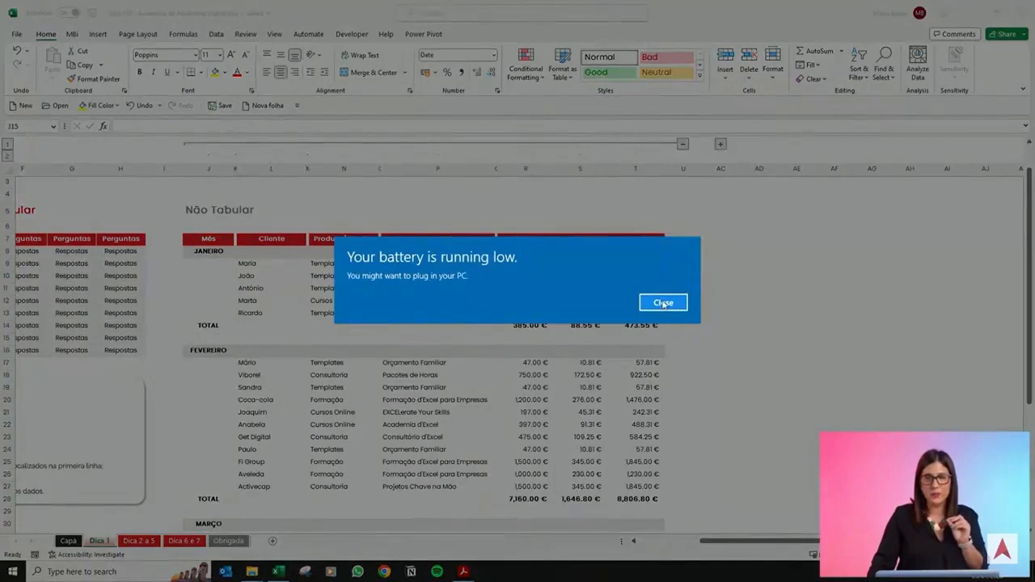
click(663, 303)
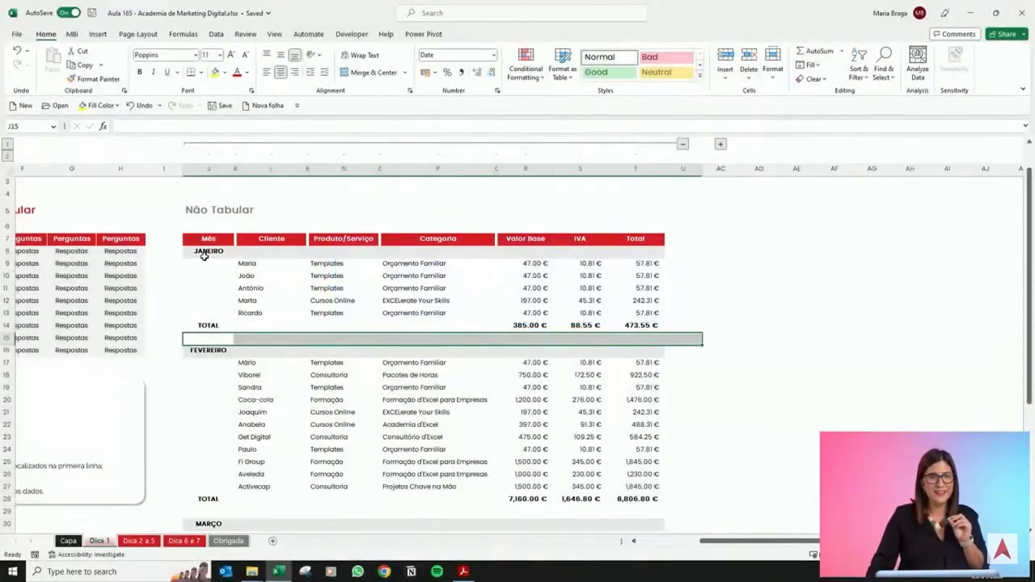
Select the JANEIRO month label row and the TOTAL row across the non-tabular table.
drag(203, 255, 634, 258)
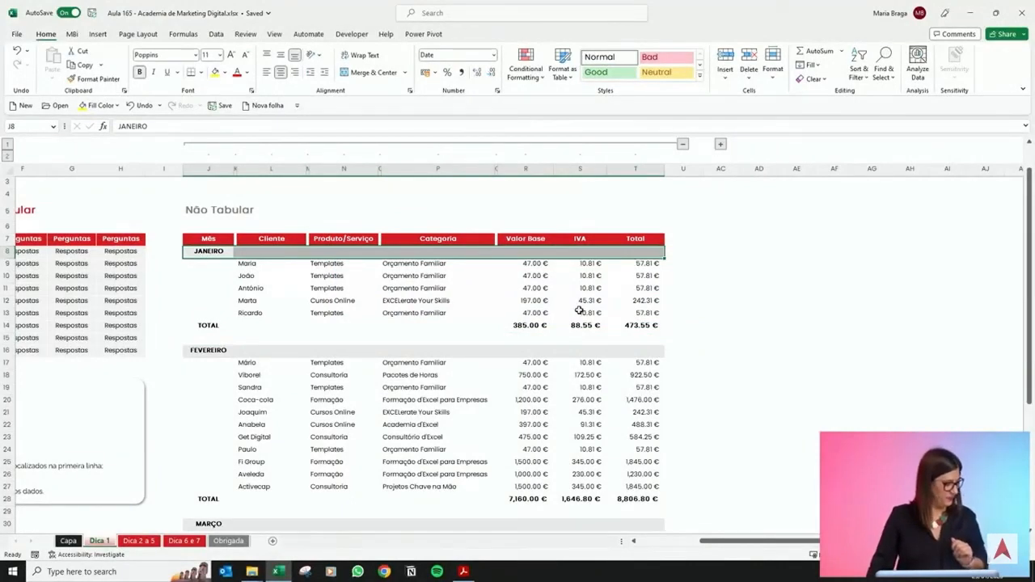
drag(203, 250, 656, 251)
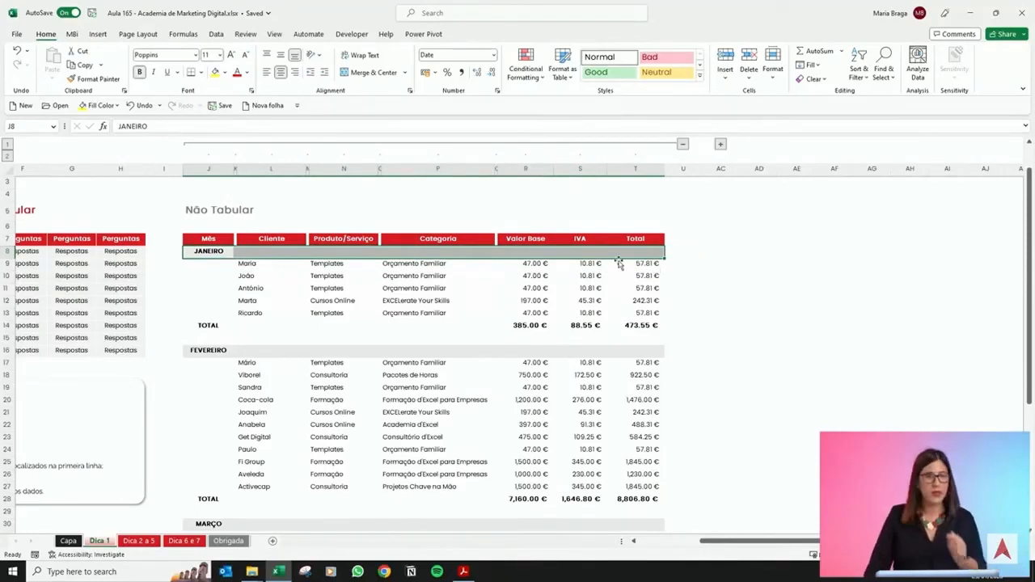
drag(206, 252, 656, 254)
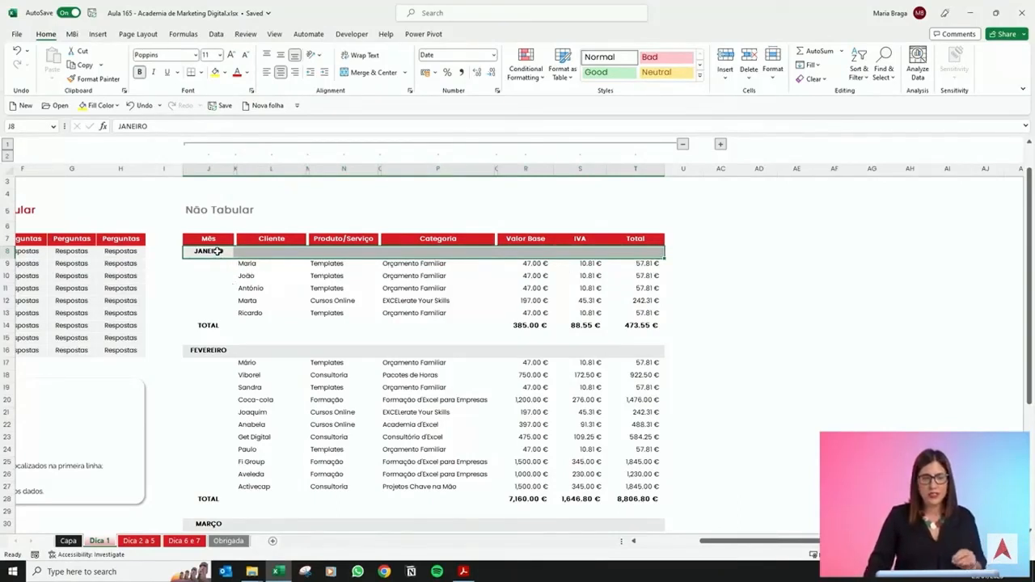
drag(254, 255, 652, 251)
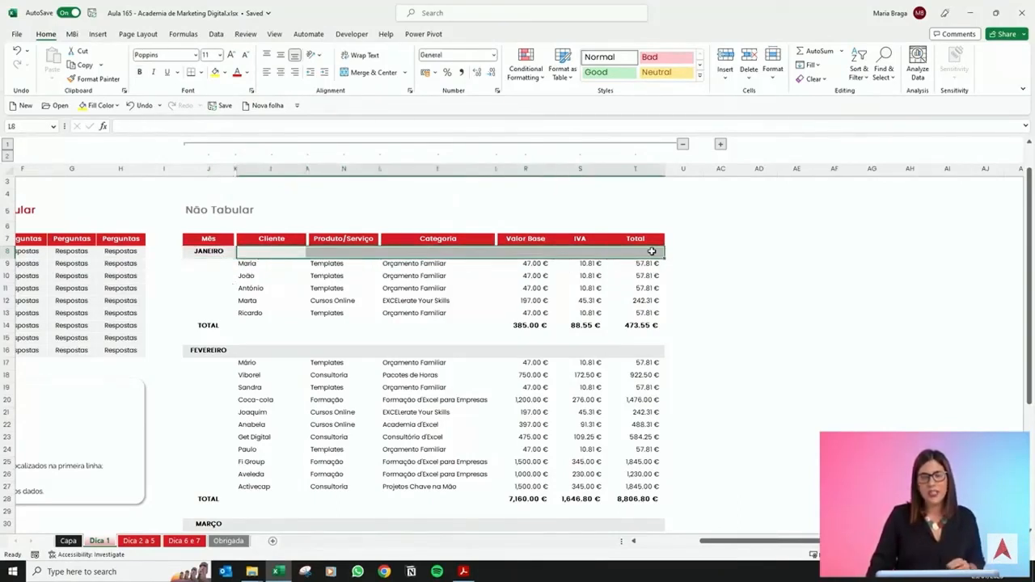
click(212, 325)
drag(251, 326, 643, 336)
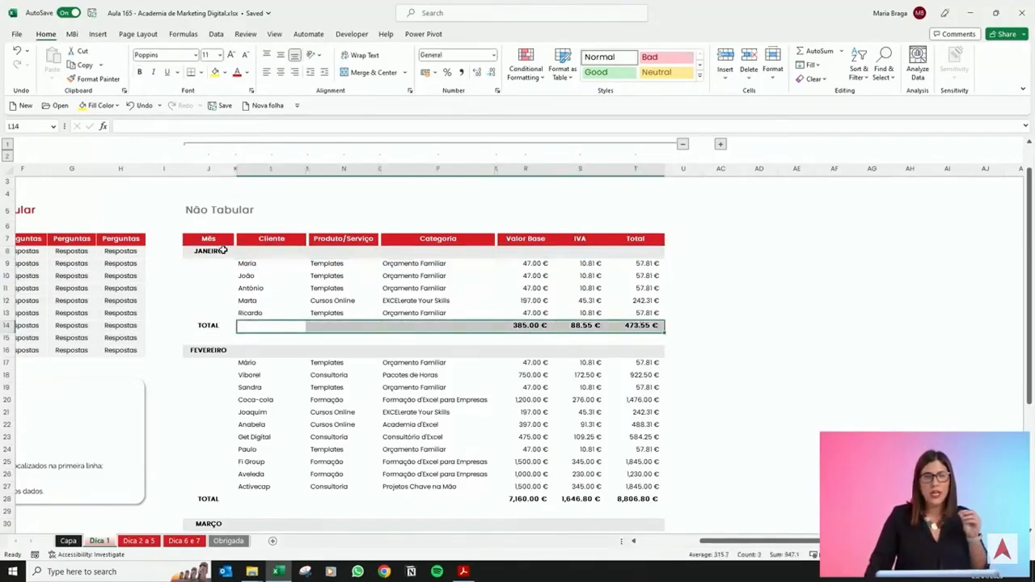
Select the header row from Mês to Total and apply a filter to it.
drag(212, 242, 647, 241)
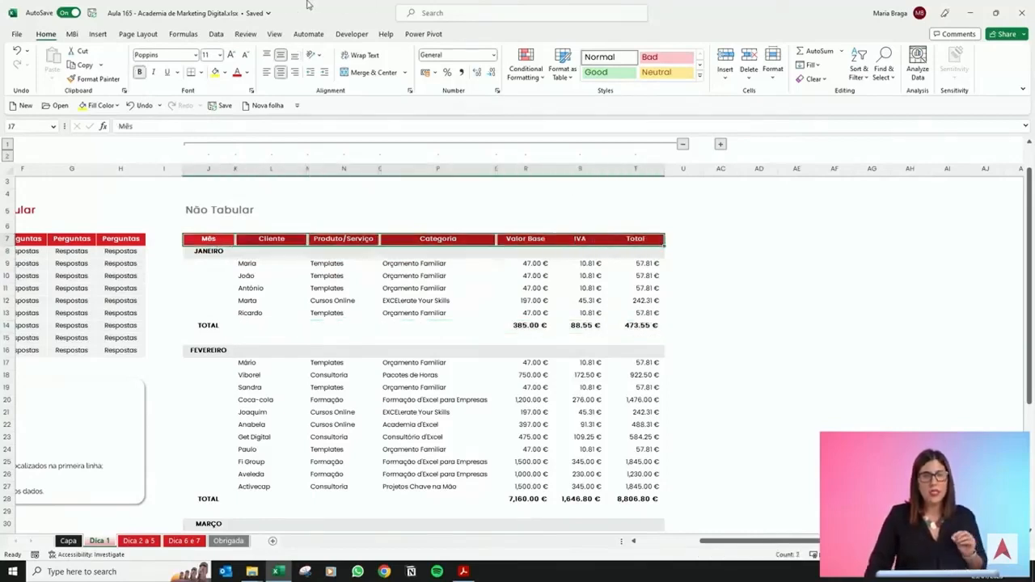
click(216, 36)
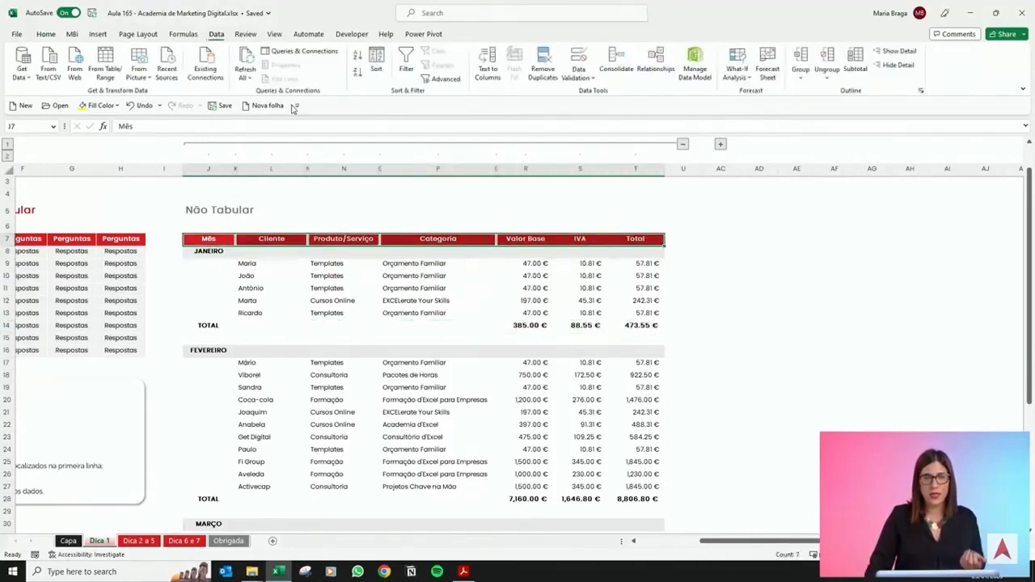
click(406, 65)
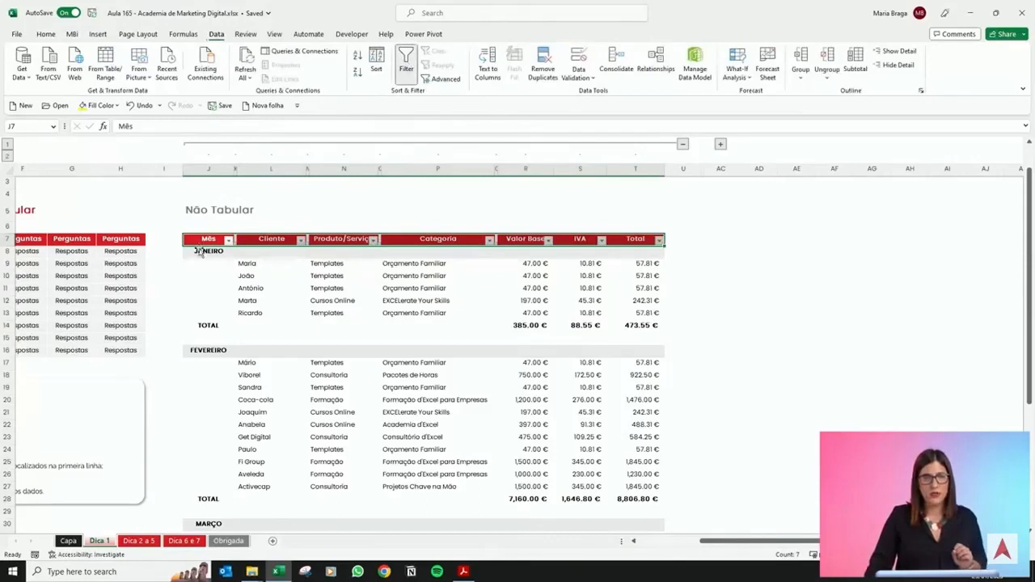
Review the Mês filter options and the month blocks of the filtered table.
click(229, 242)
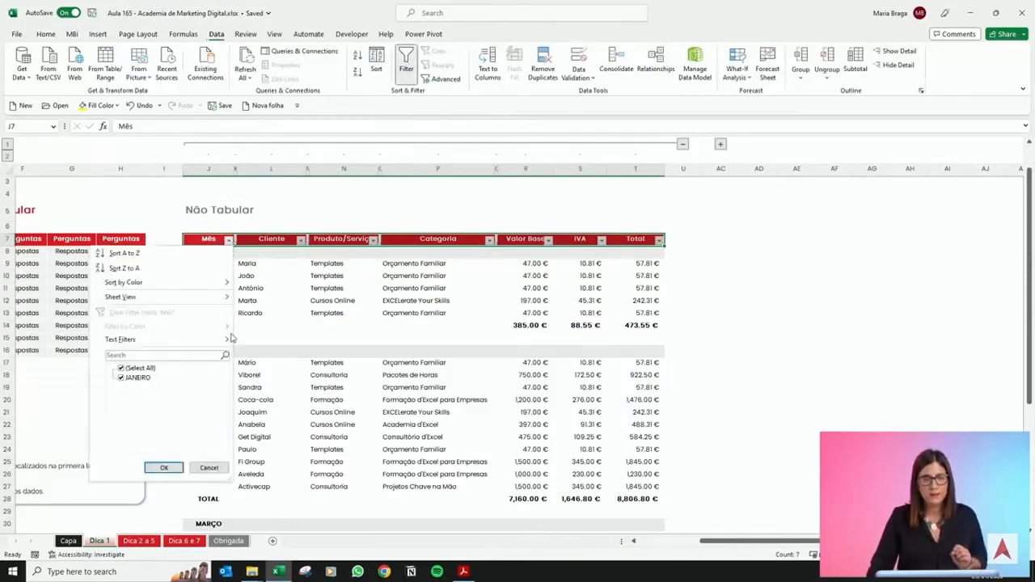
click(164, 468)
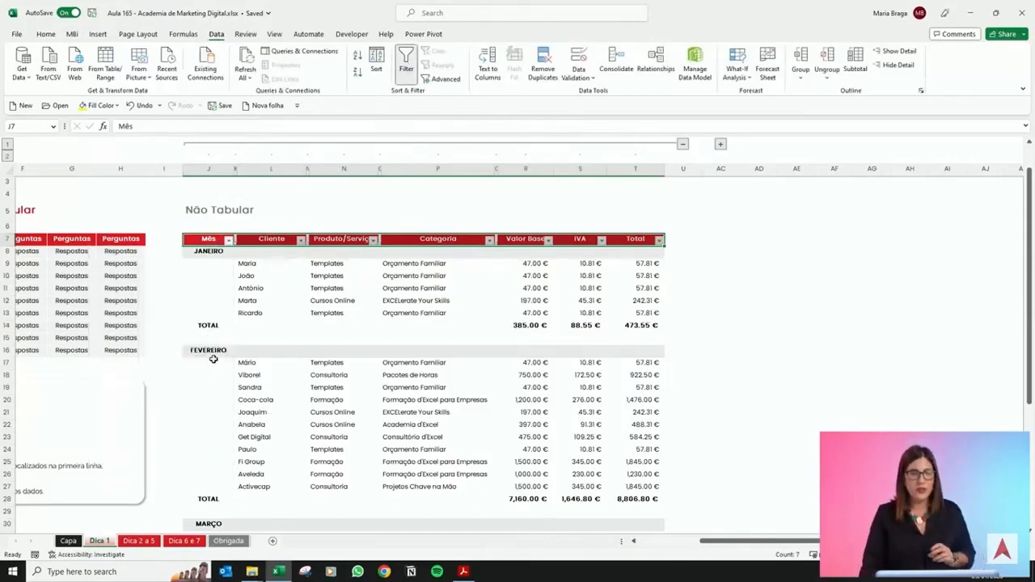
click(214, 351)
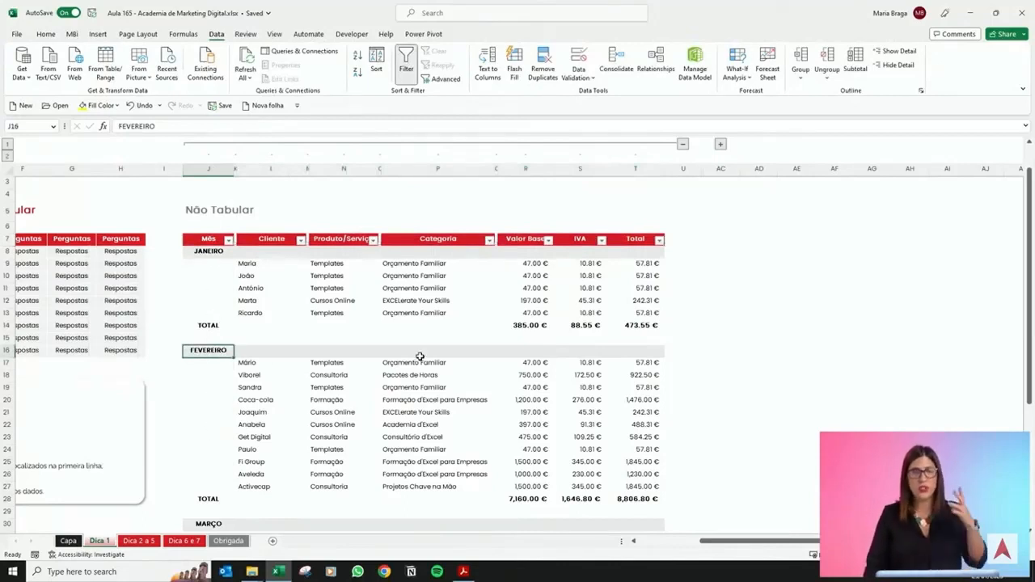
scroll(419, 355, down, 2)
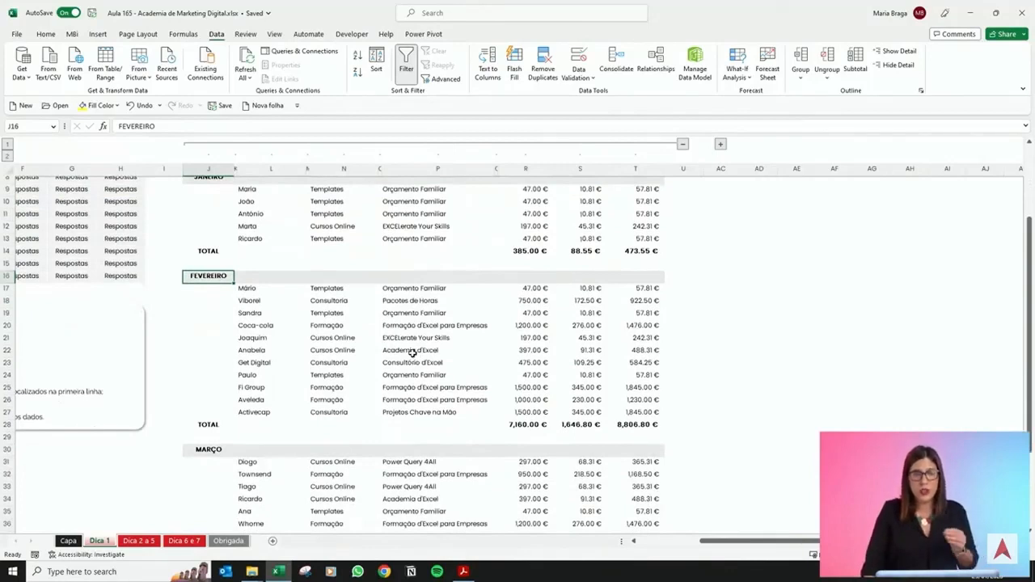
scroll(411, 356, up, 2)
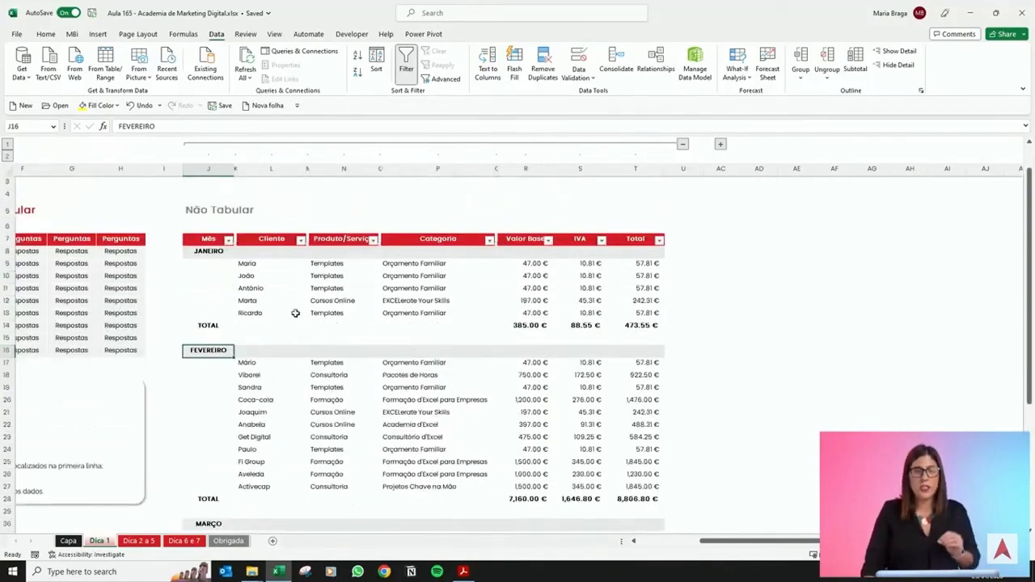
click(283, 239)
click(352, 240)
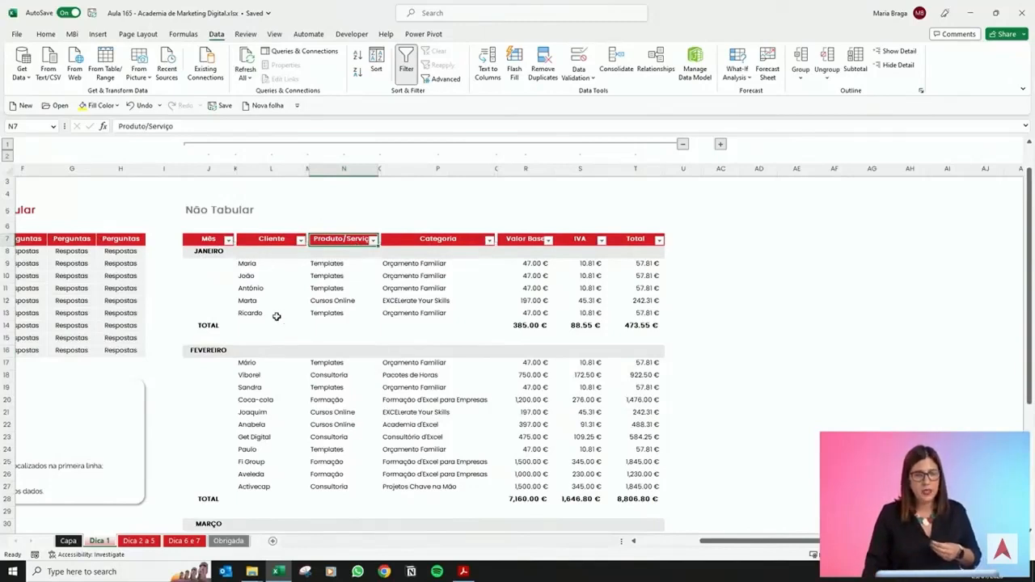
scroll(273, 316, down, 1)
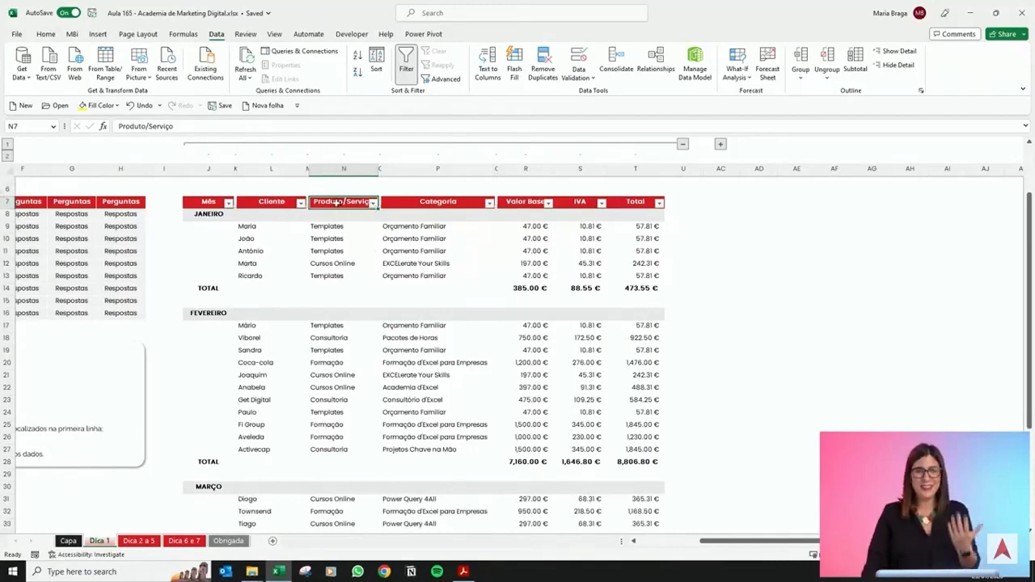
scroll(338, 212, down, 4)
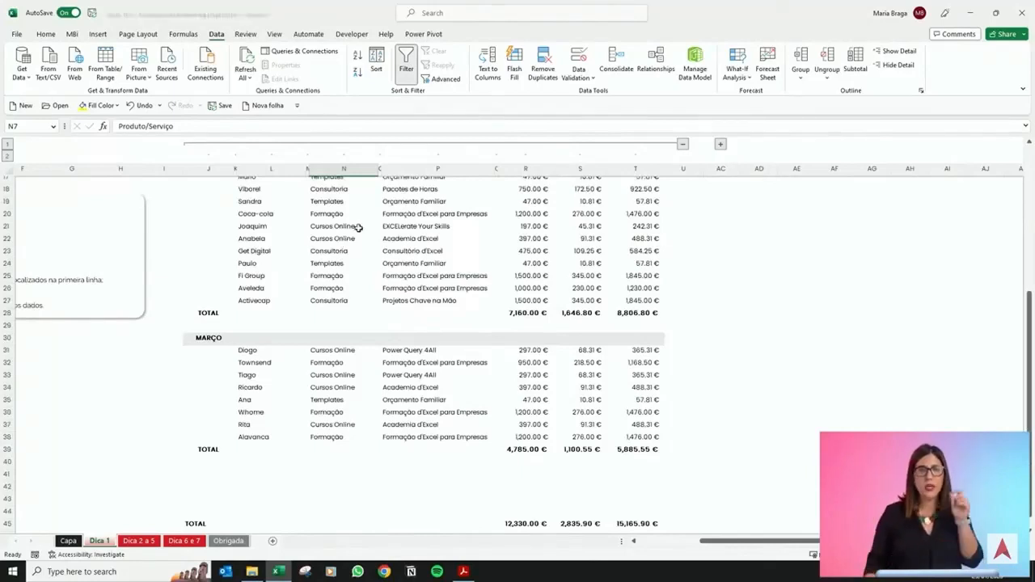
scroll(486, 265, up, 4)
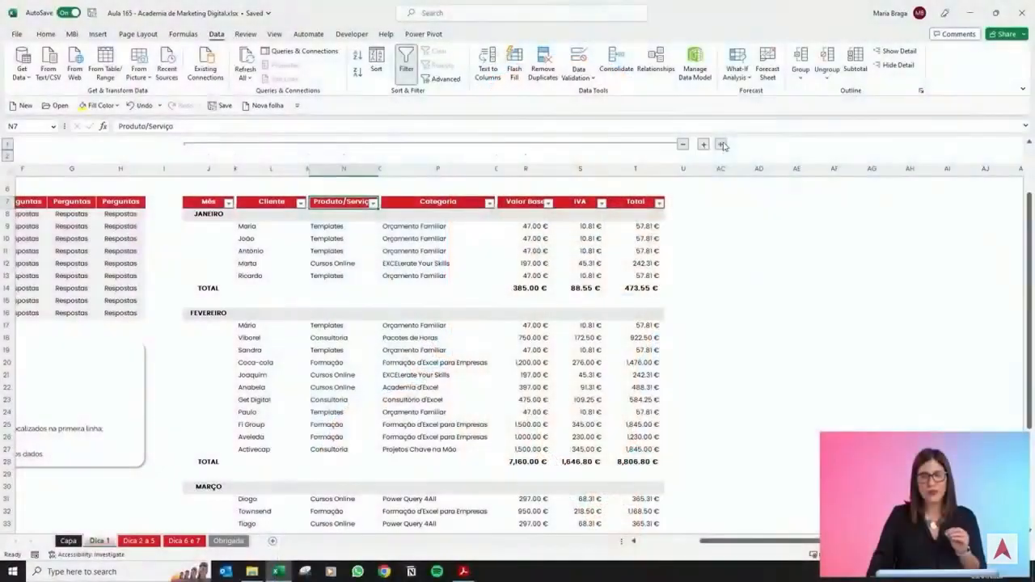
Examine the tabular version of the table alongside, selecting its Data column and first client cell.
scroll(724, 146, right, 3)
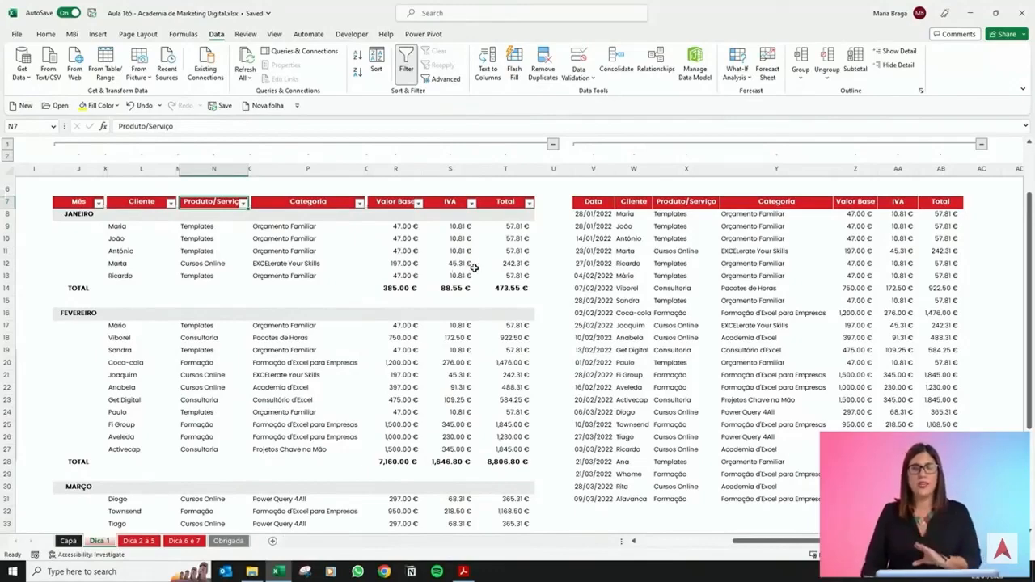
click(589, 203)
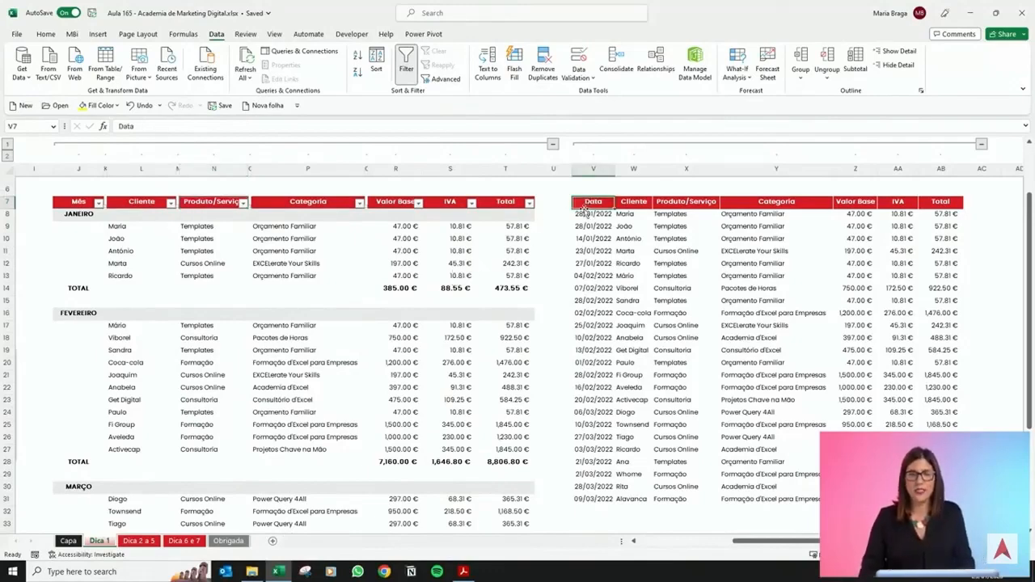
drag(588, 212, 589, 499)
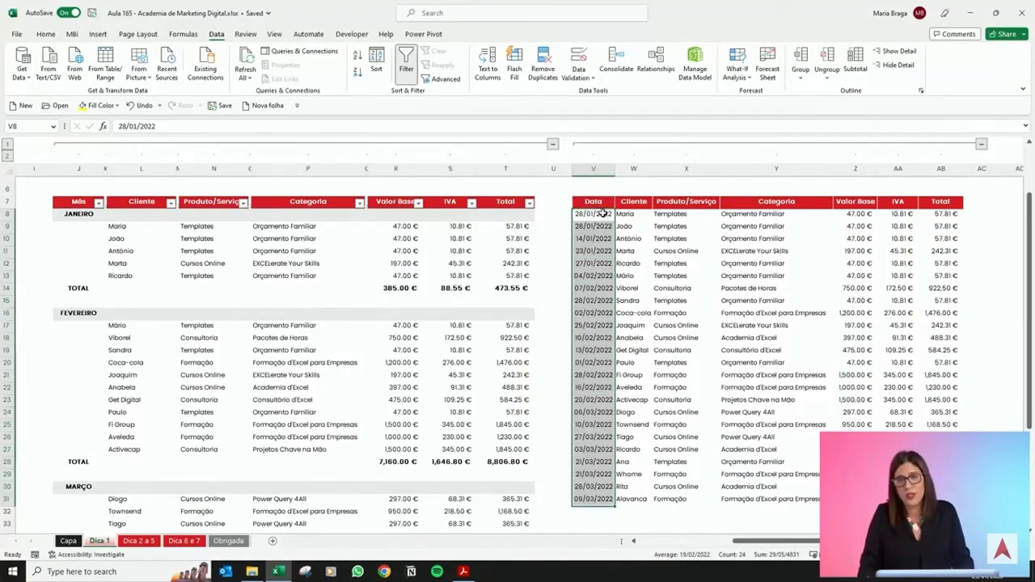
click(603, 215)
click(630, 212)
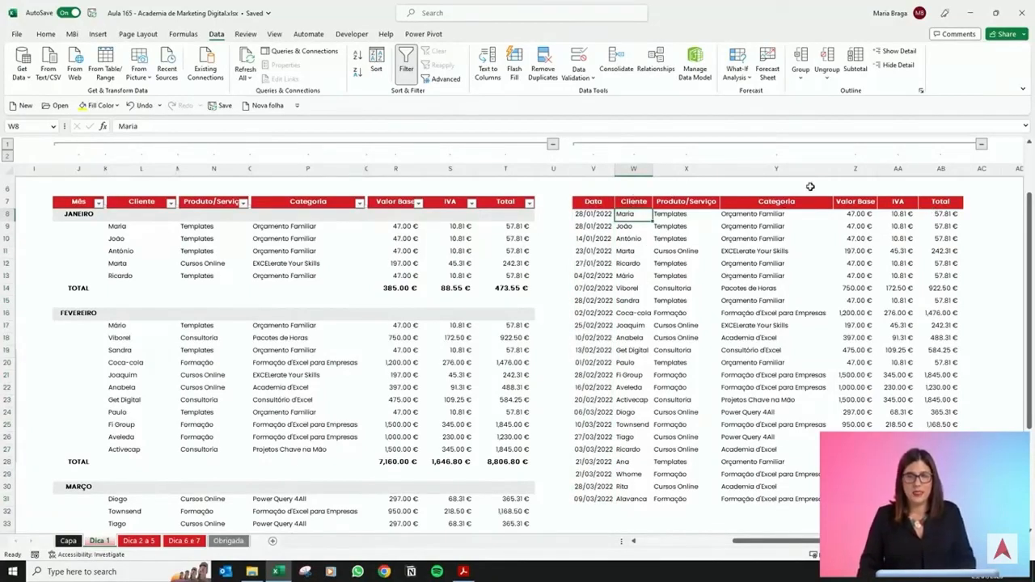
Select the tabular table's header row and a block of its data rows.
drag(598, 202, 946, 202)
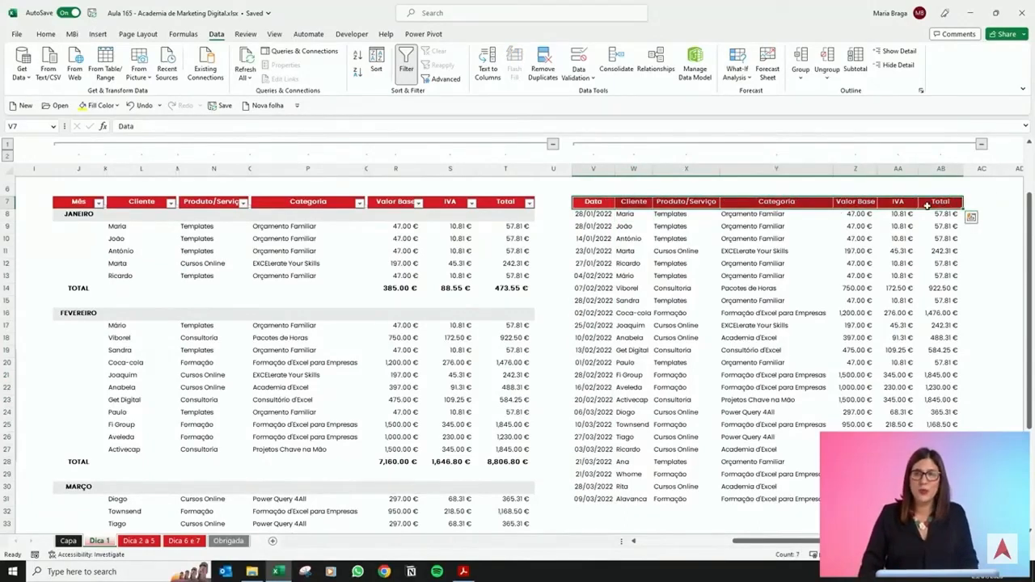
drag(594, 250, 946, 338)
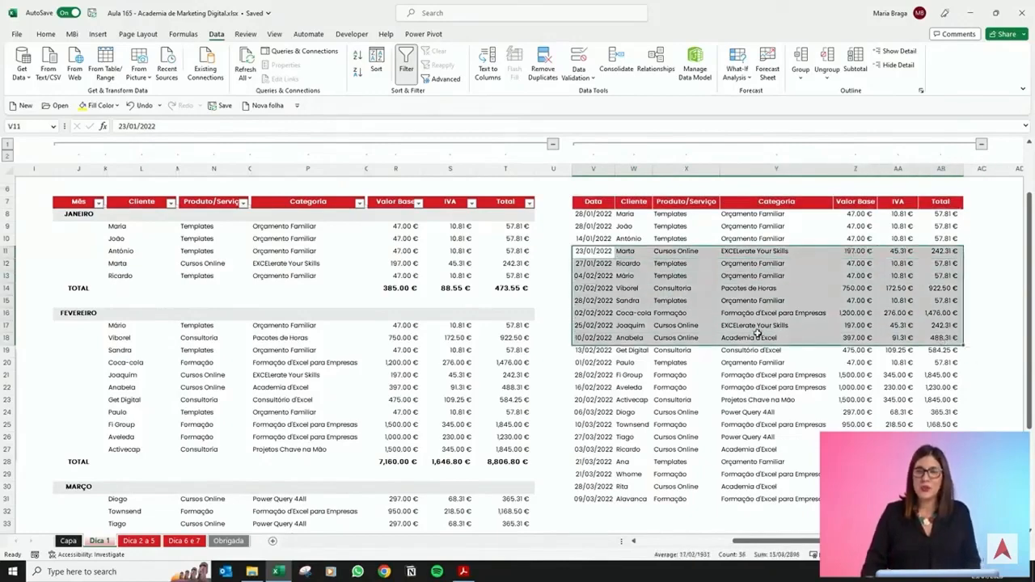
click(781, 312)
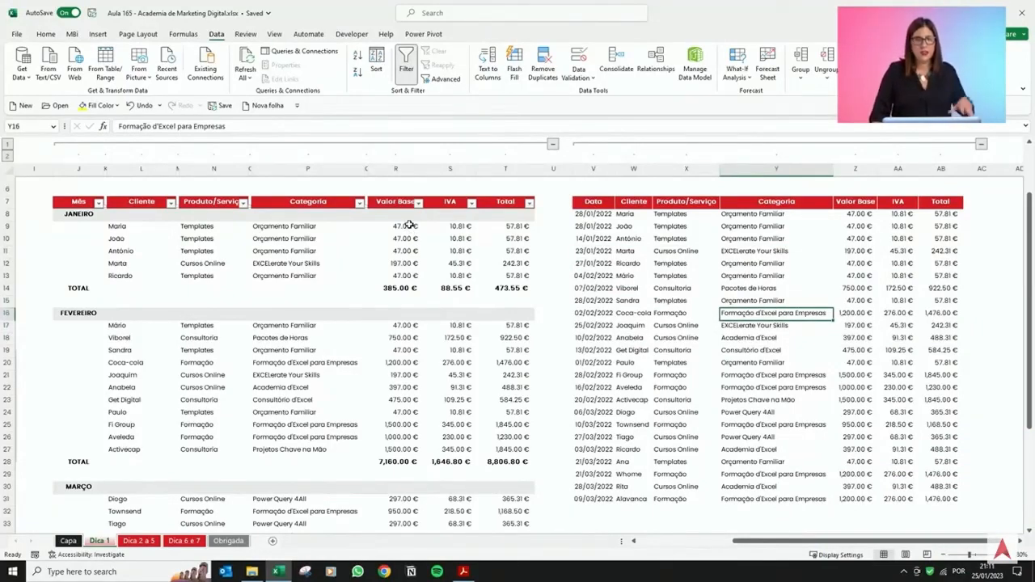
Select the Valor Base column of the non-tabular table and scan across the sheet.
drag(409, 225, 387, 517)
scroll(385, 486, up, 4)
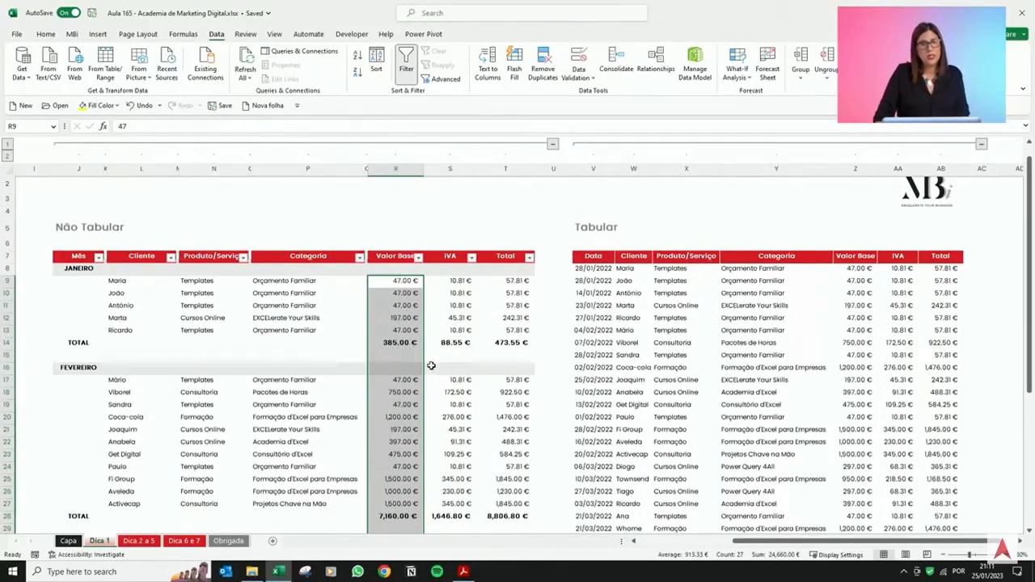
click(481, 332)
drag(883, 546, 897, 547)
scroll(830, 427, down, 1)
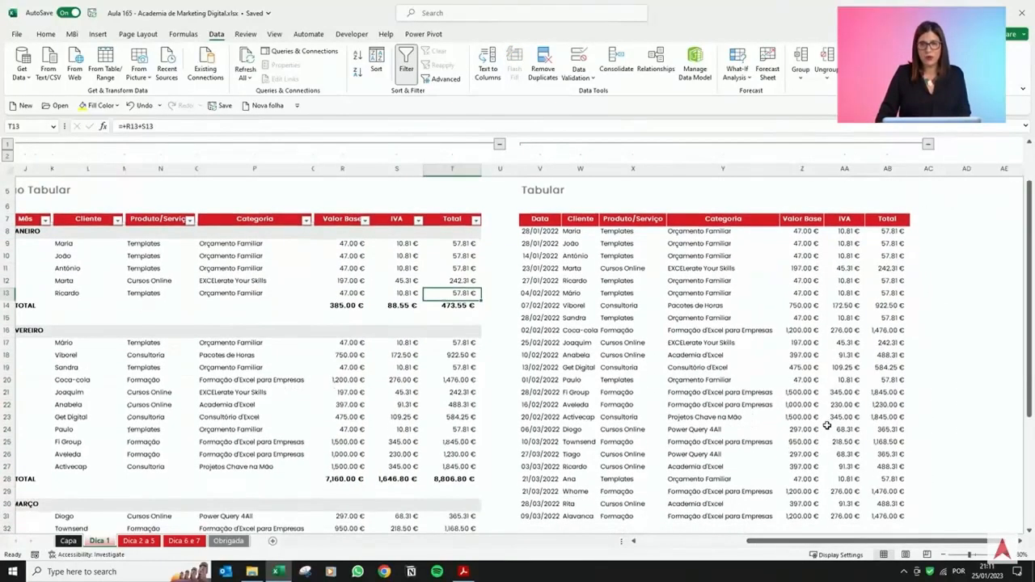
Select the tabular table's whole data range, then its header row and first record.
drag(537, 230, 878, 522)
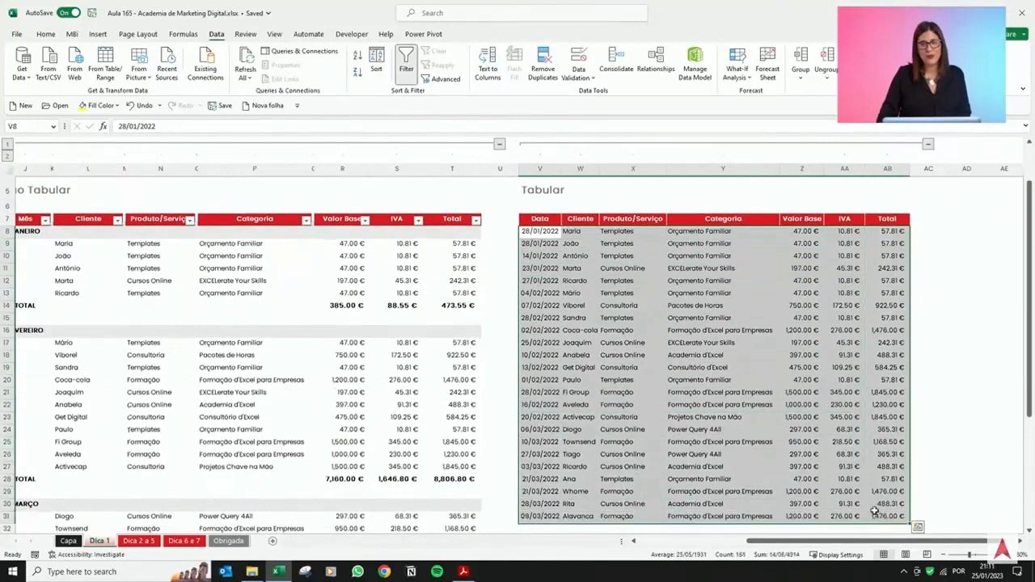
click(801, 417)
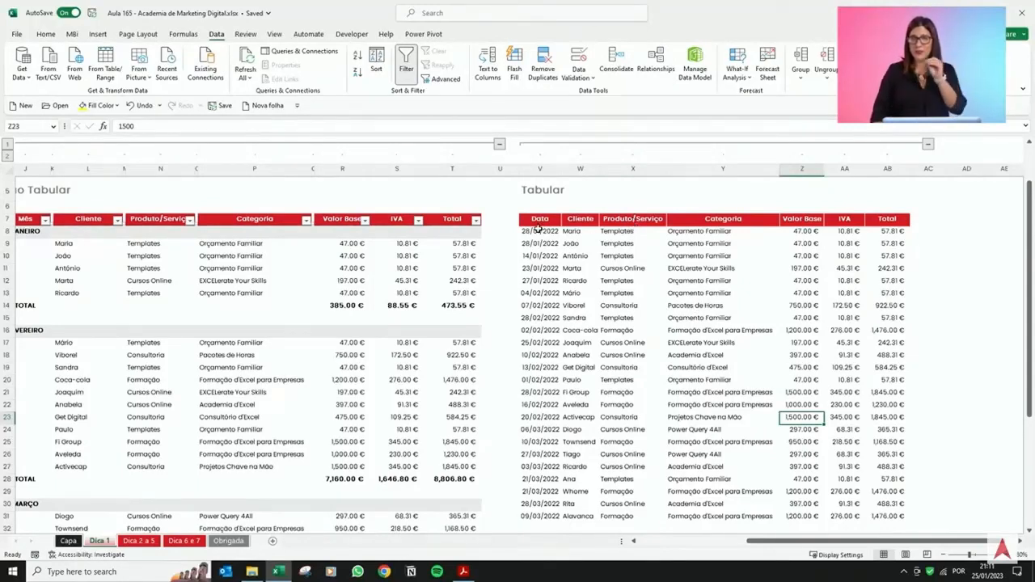
drag(538, 224, 896, 218)
drag(542, 235, 897, 234)
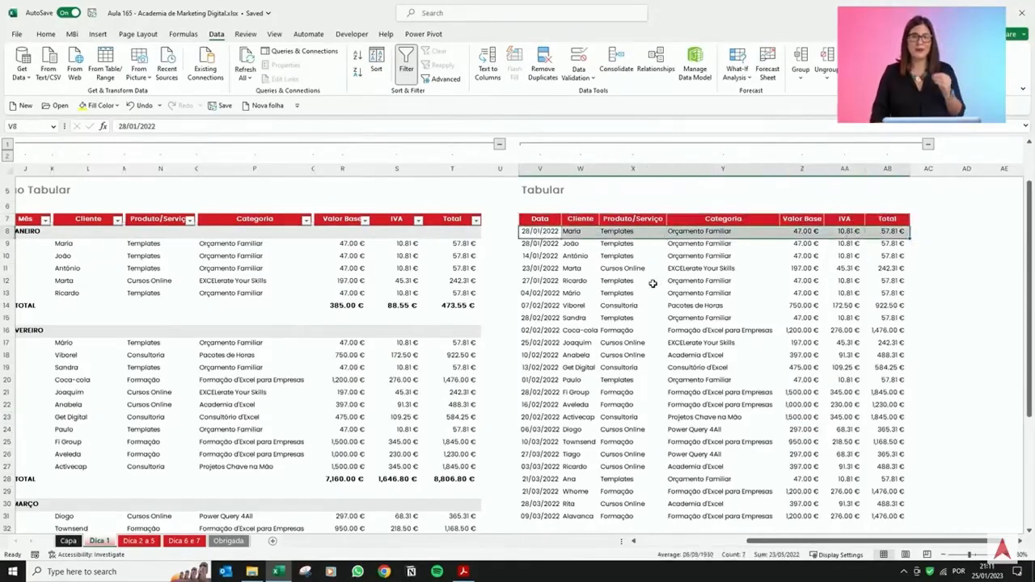
Examine the tabular table cell by cell, stepping through headers and records of the Data, Cliente and Produto/Serviço columns.
click(539, 219)
click(545, 232)
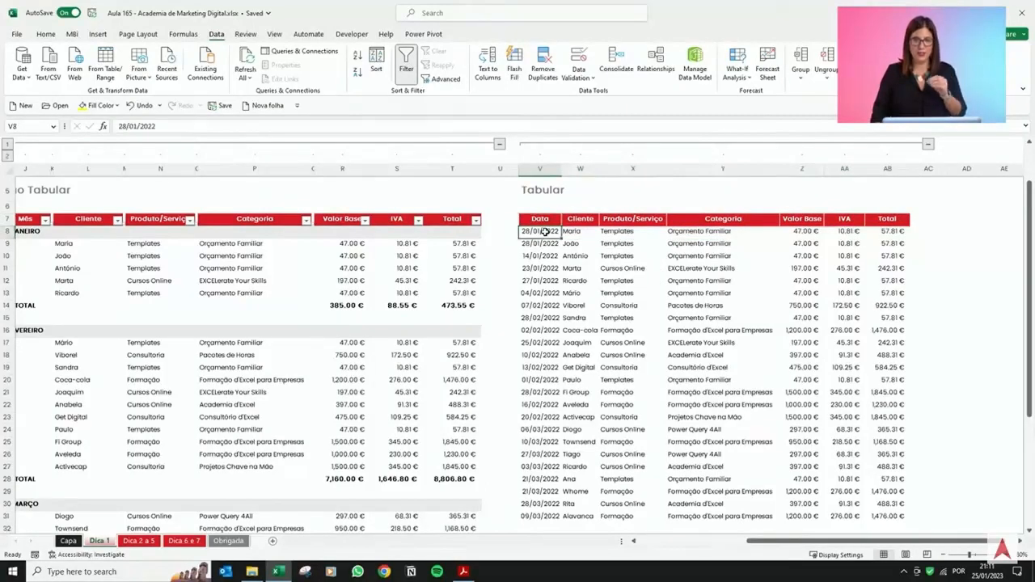
click(542, 245)
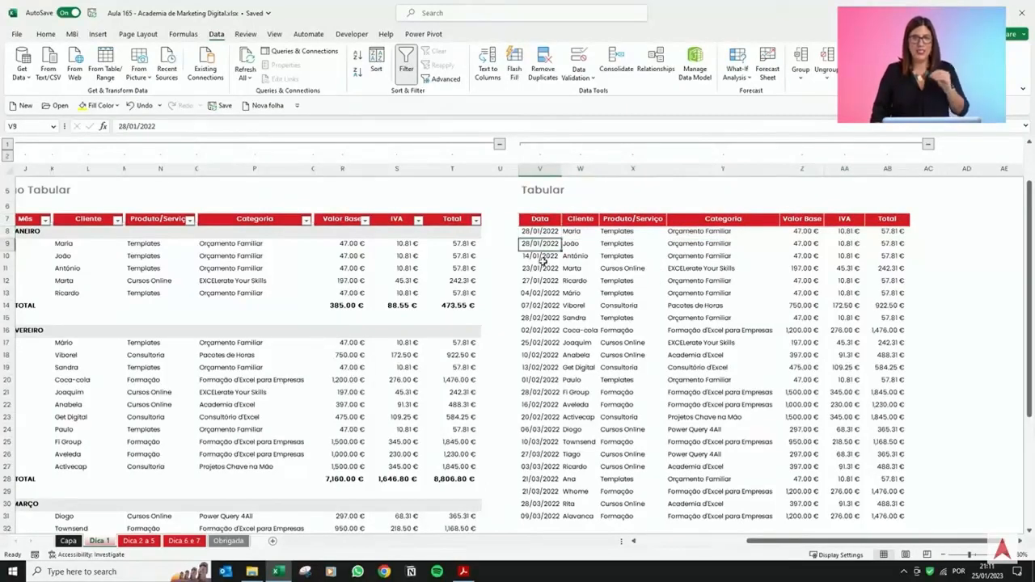
click(574, 223)
click(576, 244)
click(568, 307)
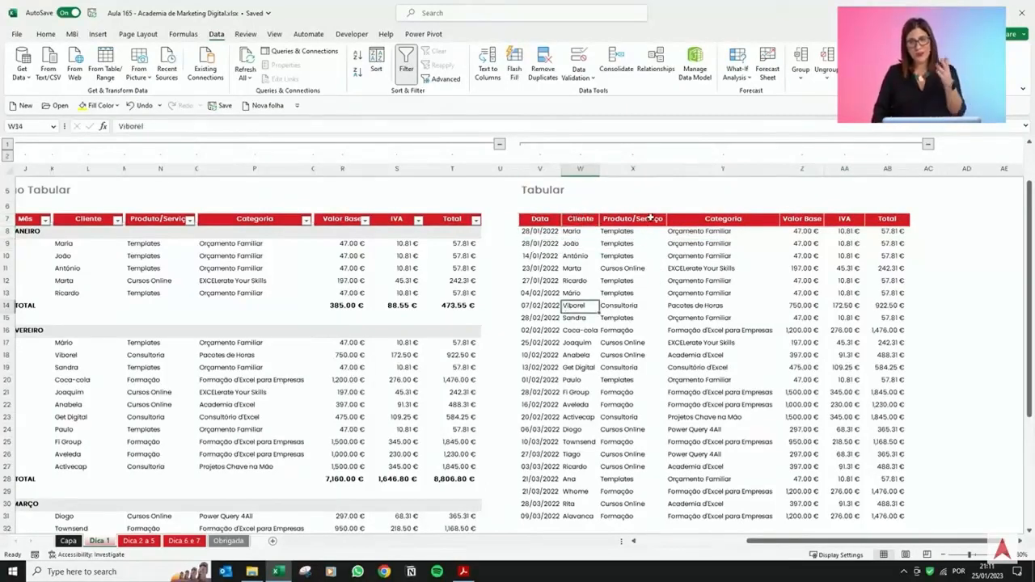
click(650, 218)
click(639, 233)
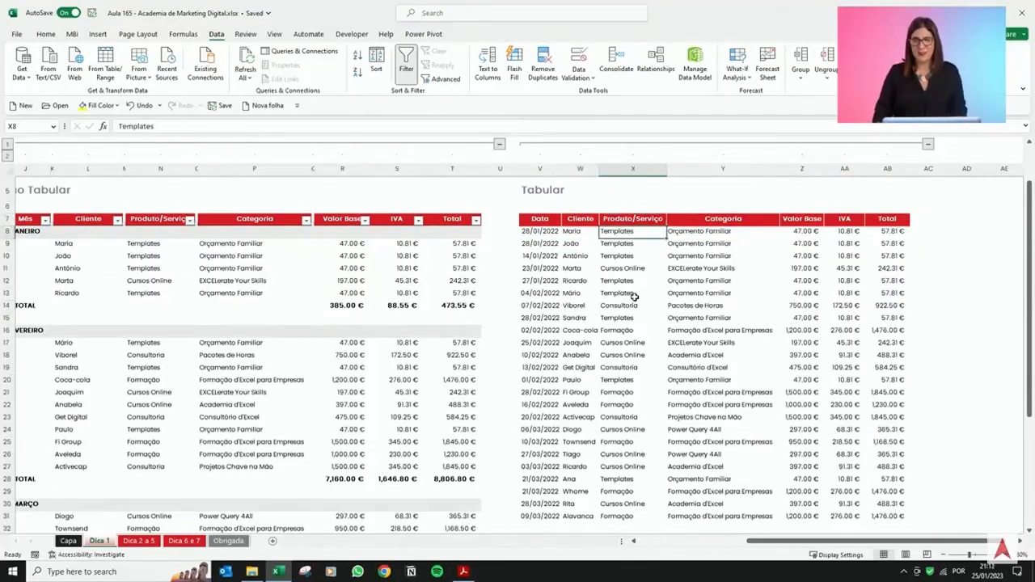
click(636, 294)
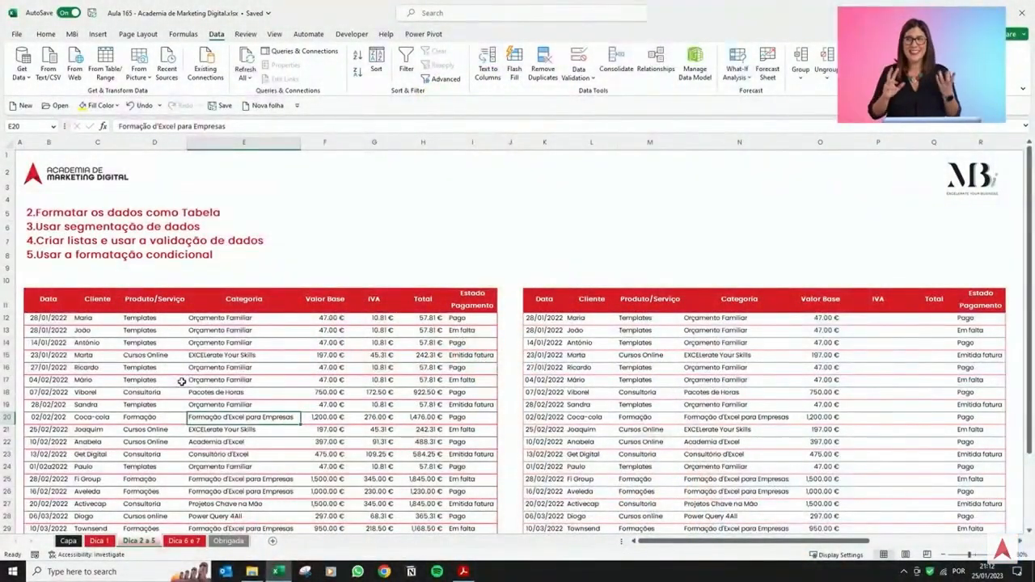
On the Dica 2 a 5 sheet, examine cells in both sales tables, comparing categories, totals and products.
scroll(242, 364, down, 3)
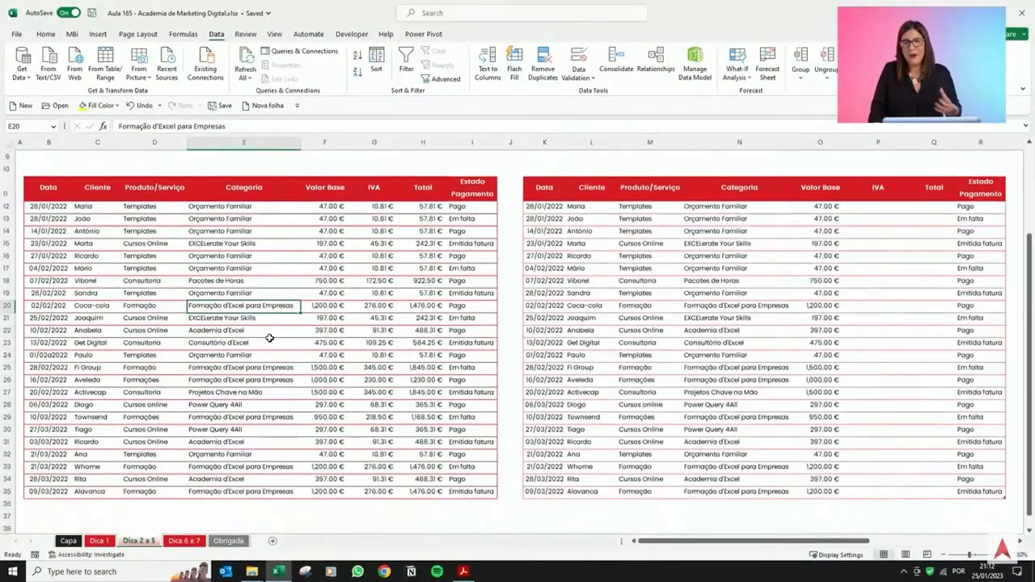
click(435, 516)
click(379, 368)
click(716, 306)
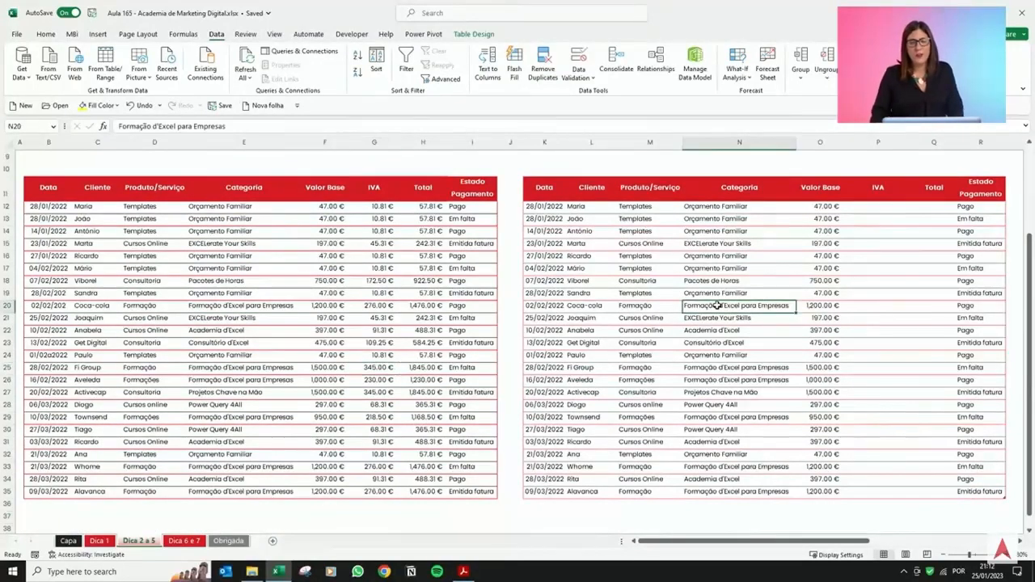
click(233, 220)
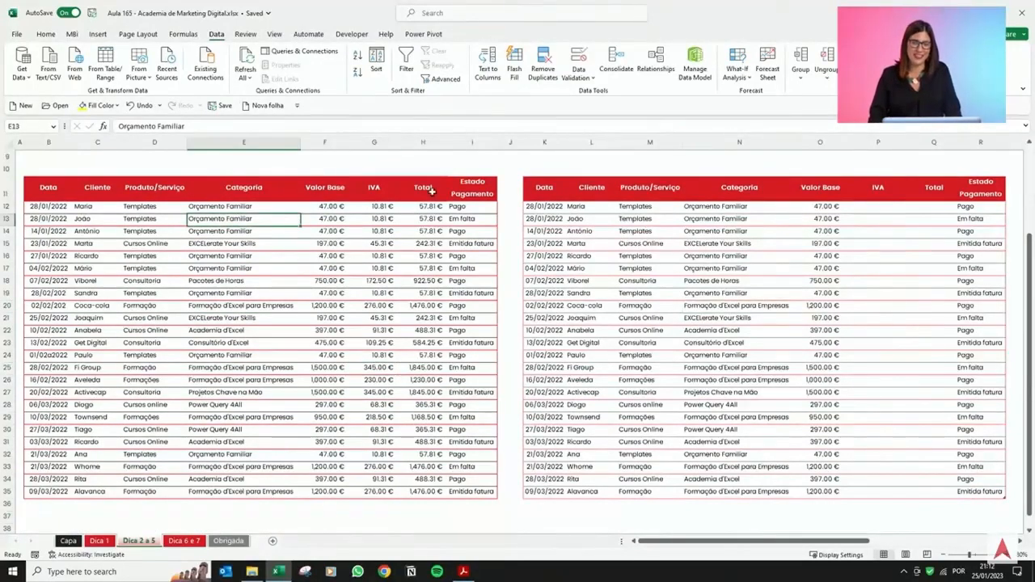
click(702, 257)
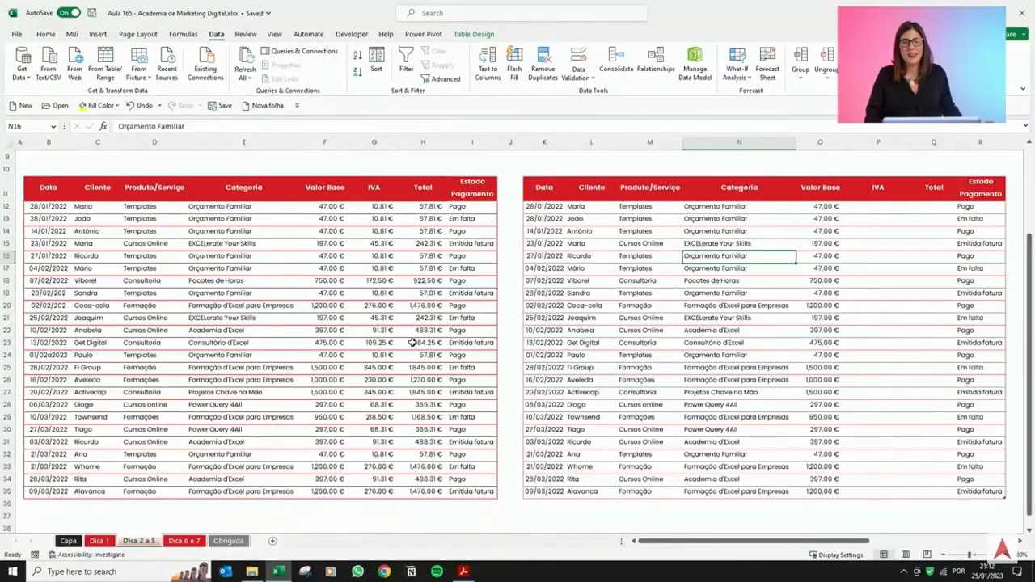
click(438, 343)
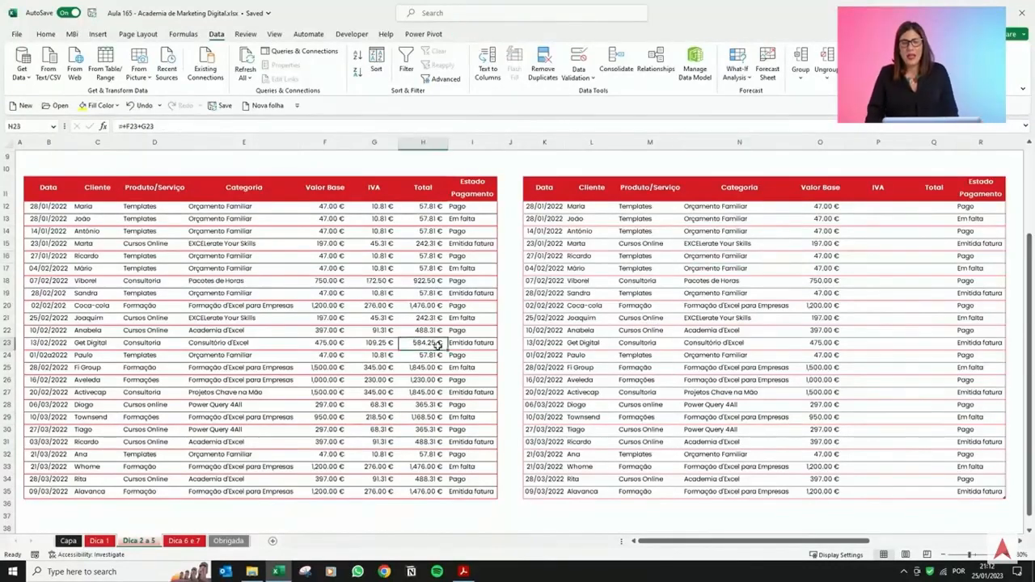
click(752, 352)
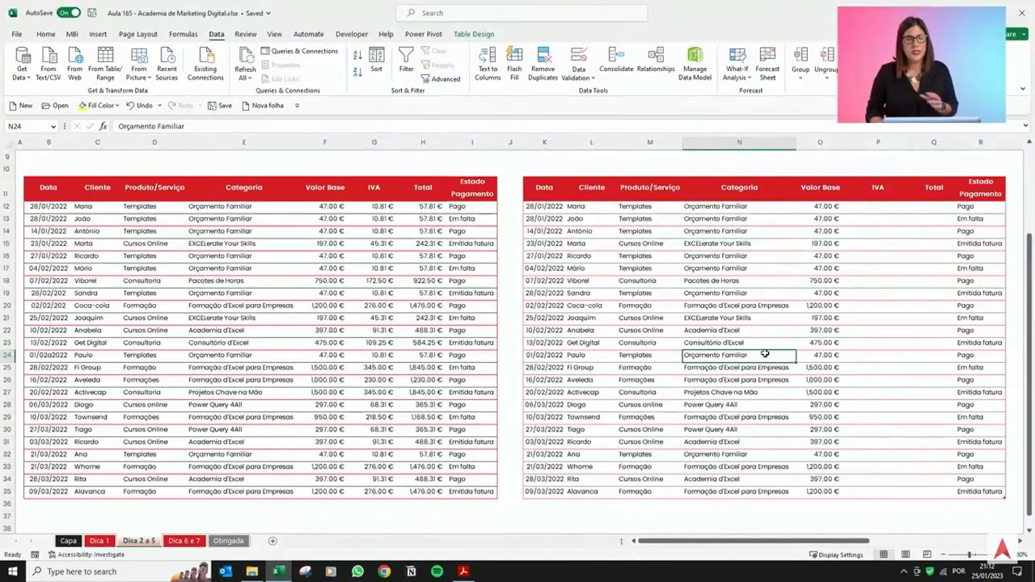
click(492, 331)
click(681, 332)
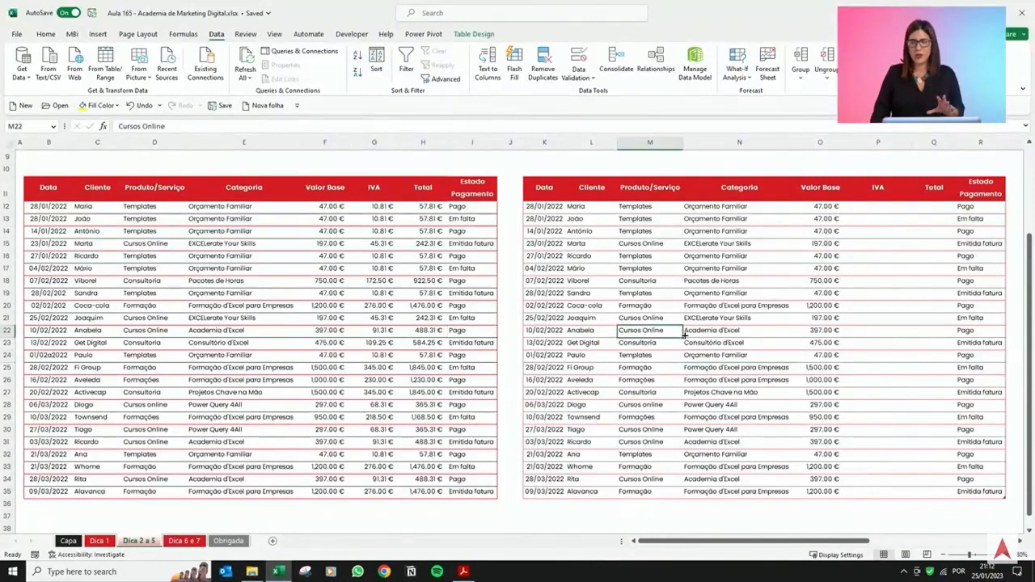
click(430, 394)
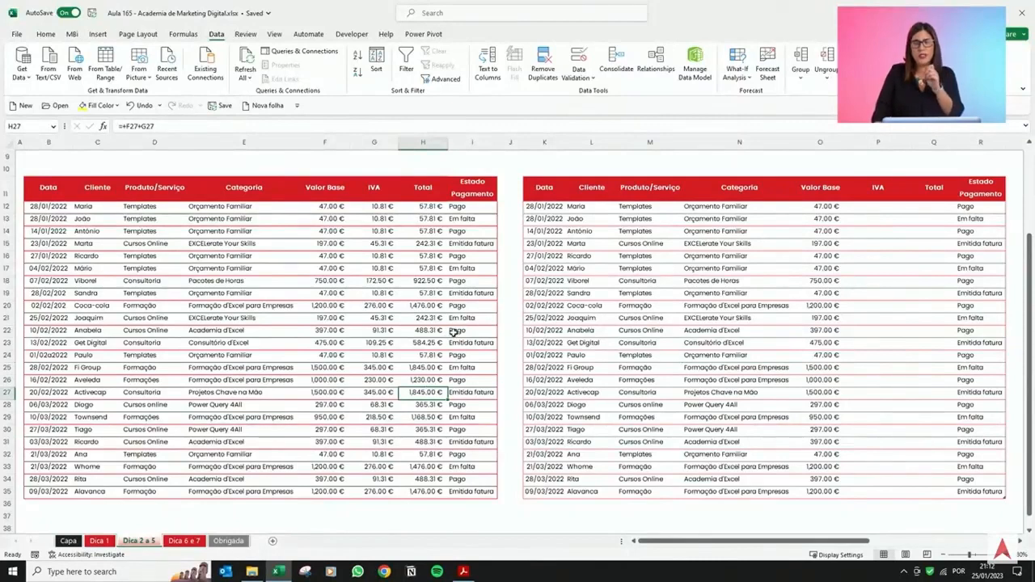
click(665, 269)
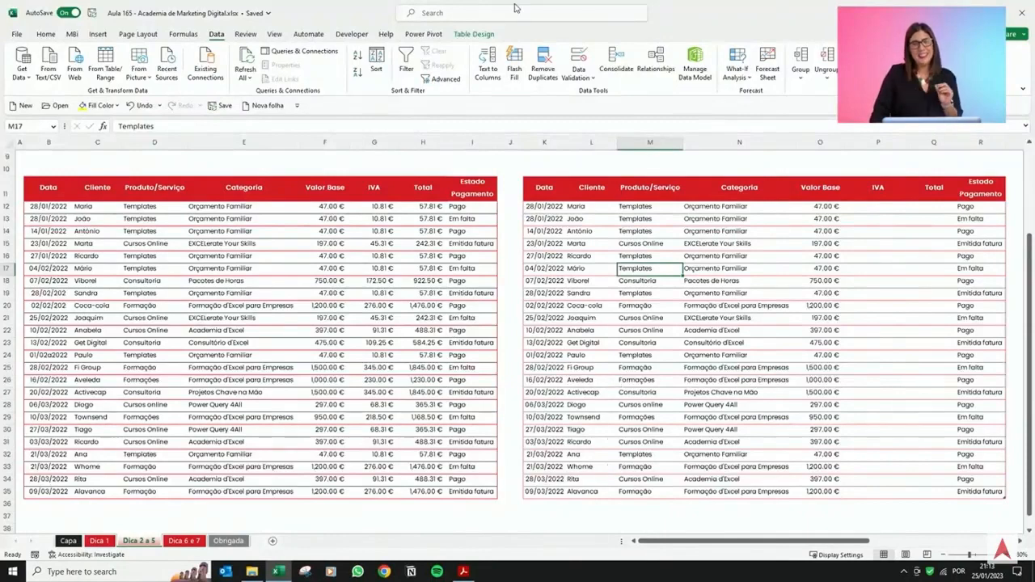
Review the Table Design options for the right table and scan across both tables at different zoom levels.
click(476, 37)
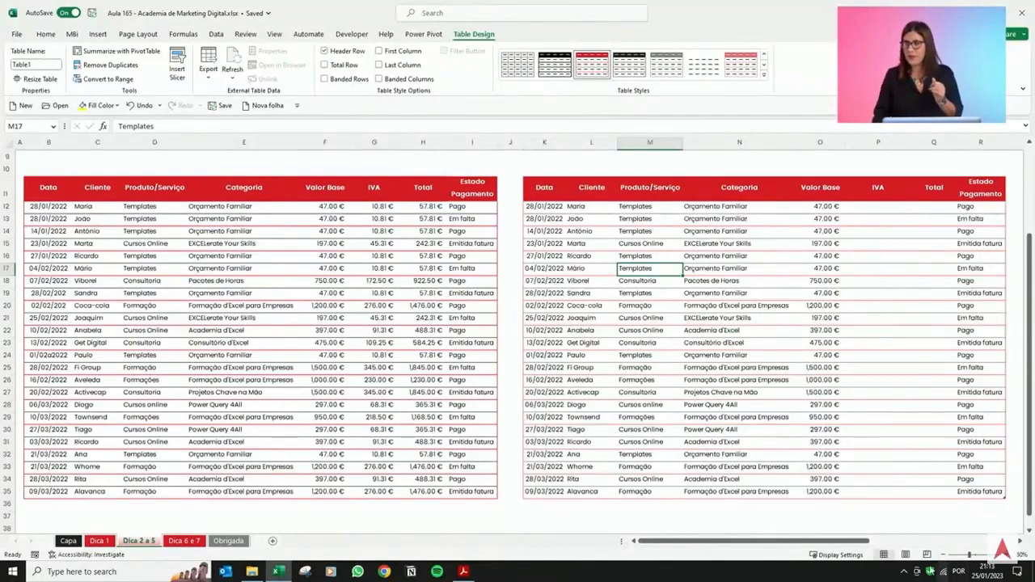
click(781, 431)
drag(878, 544, 908, 541)
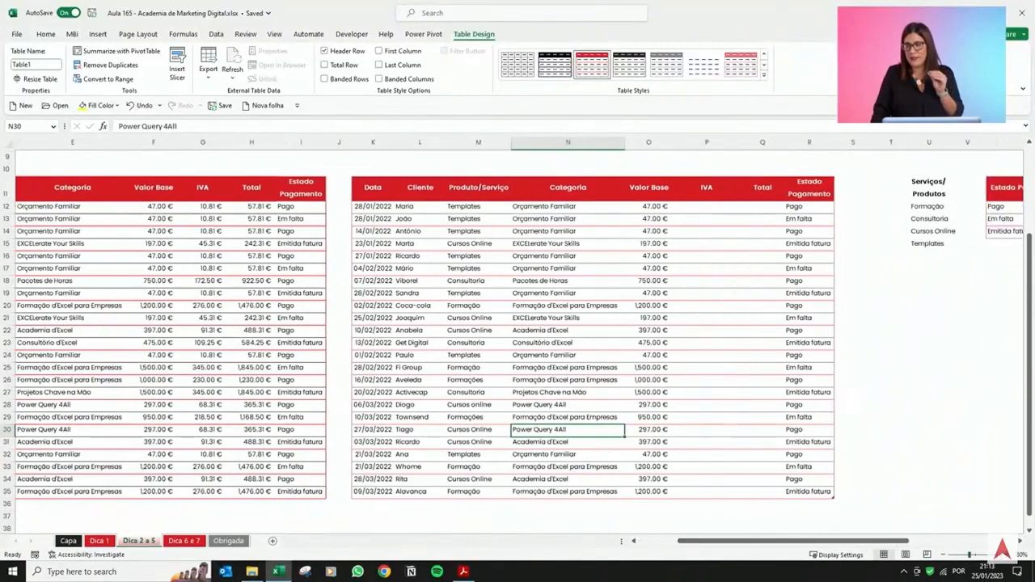
ctrl+scroll(936, 455, up, 2)
scroll(922, 457, down, 2)
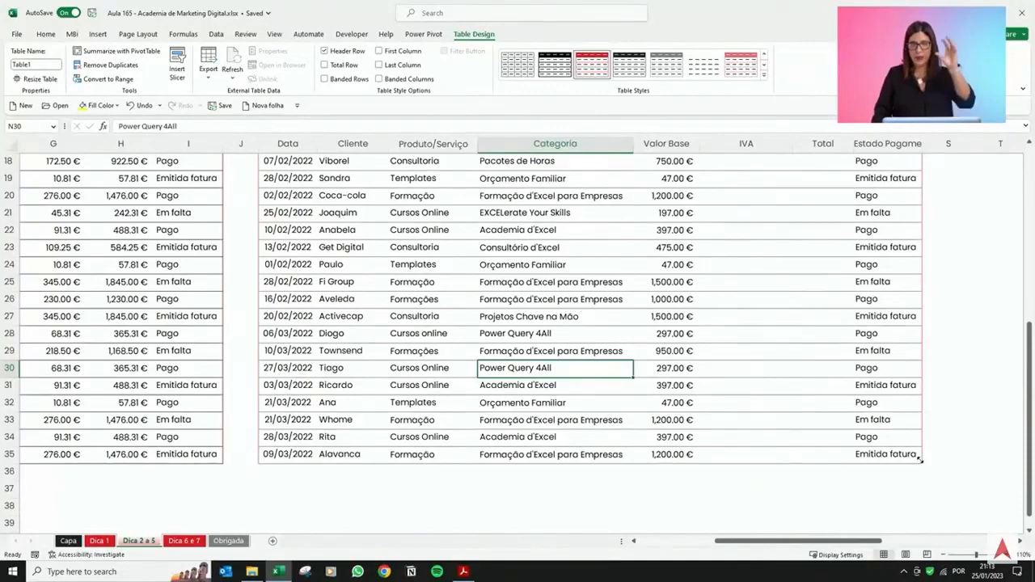
click(943, 556)
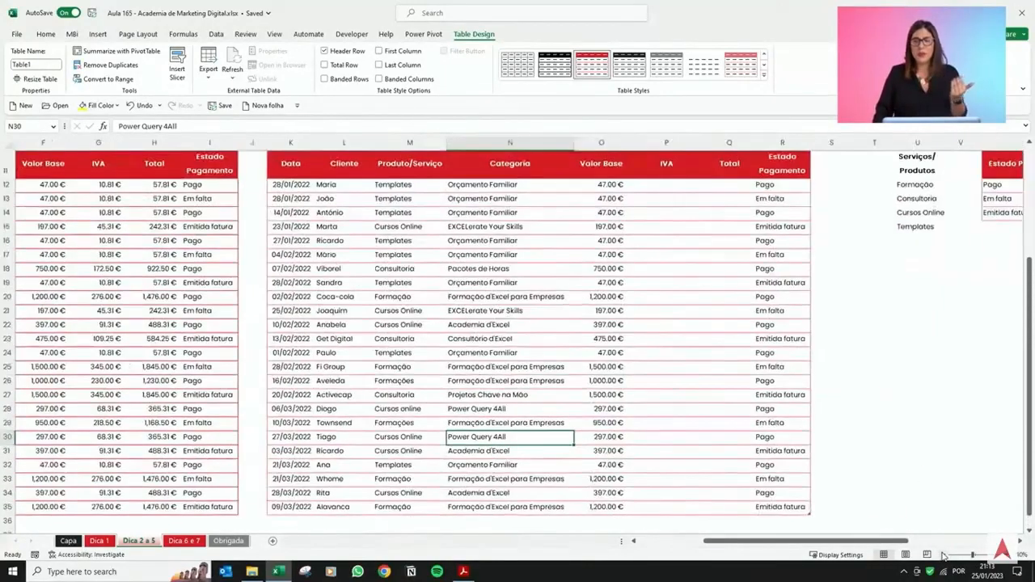
drag(905, 543, 764, 549)
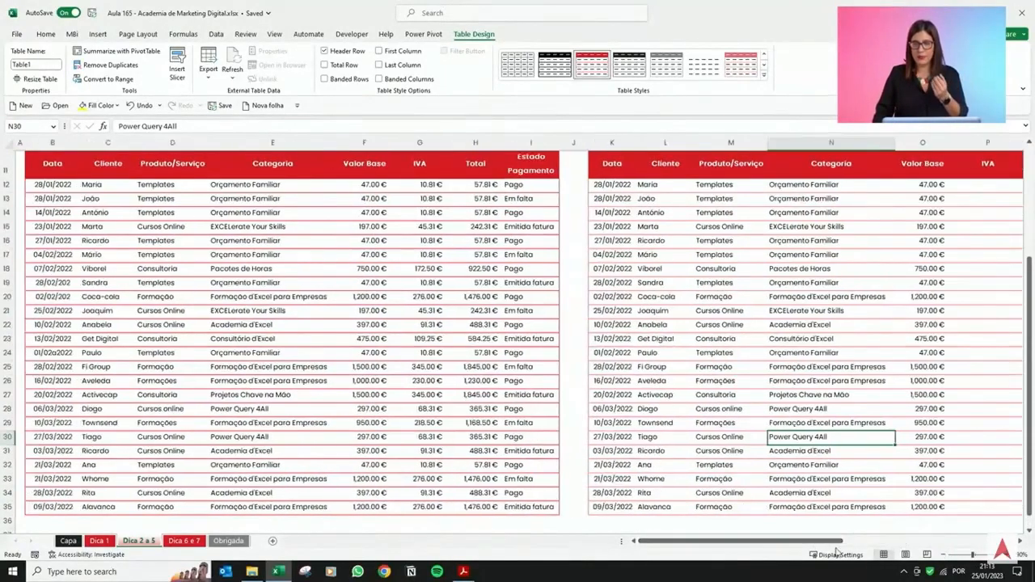
click(944, 556)
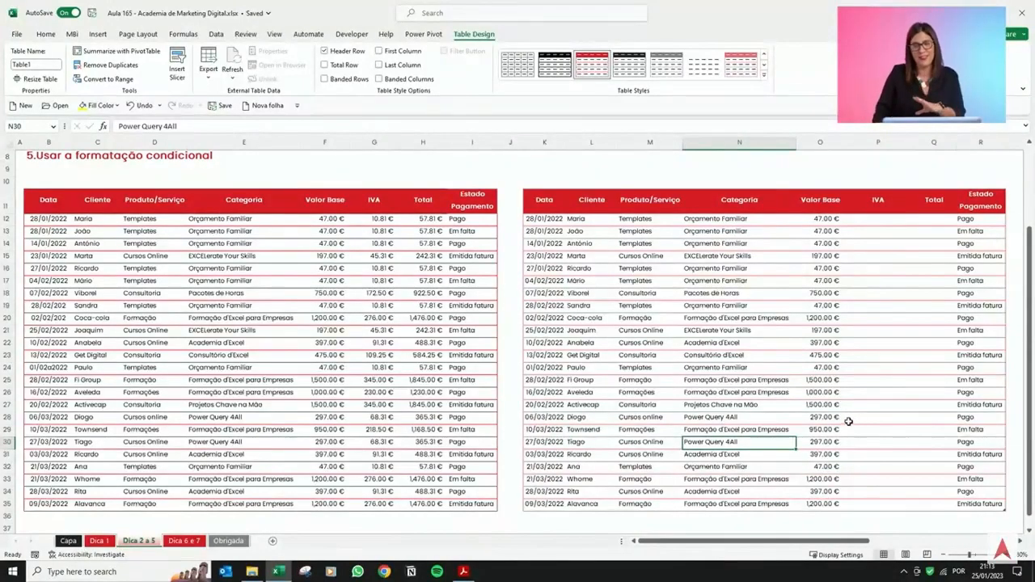
scroll(846, 415, down, 1)
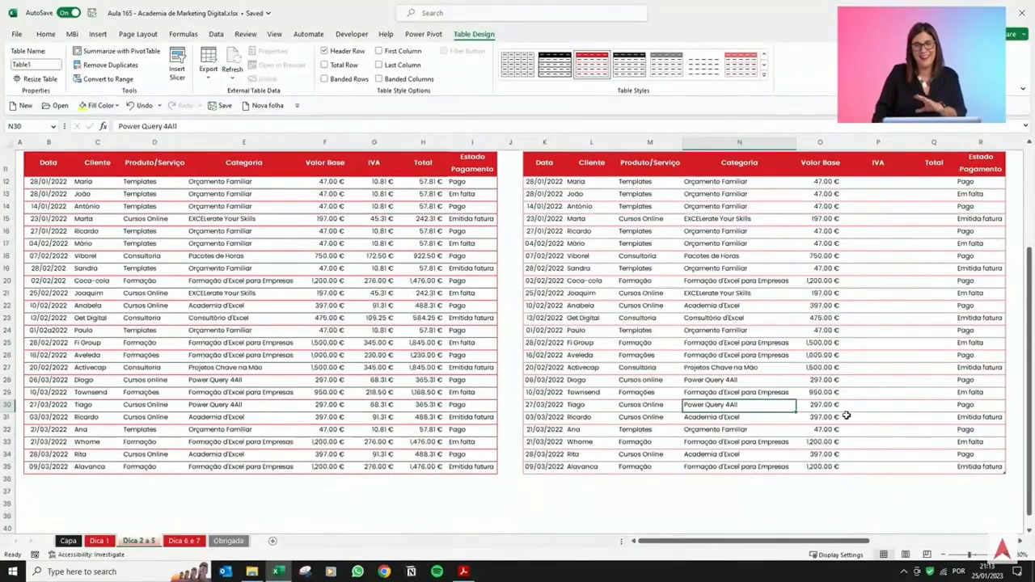
Enter the date 25/1/2023 in the first empty cell below the left table's Data column.
click(59, 483)
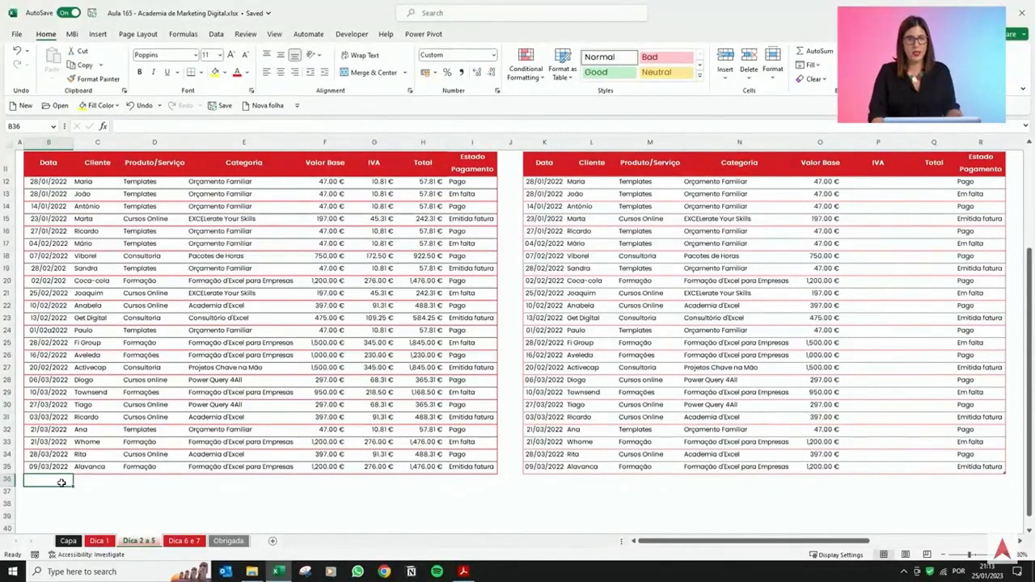
text(1)
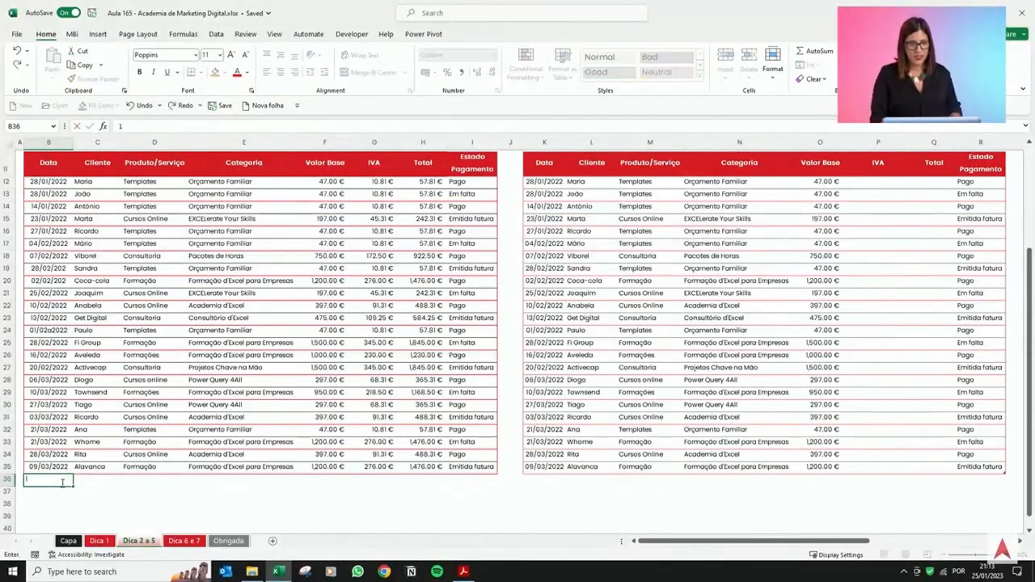
key(BackSpace)
text(25/1/2023)
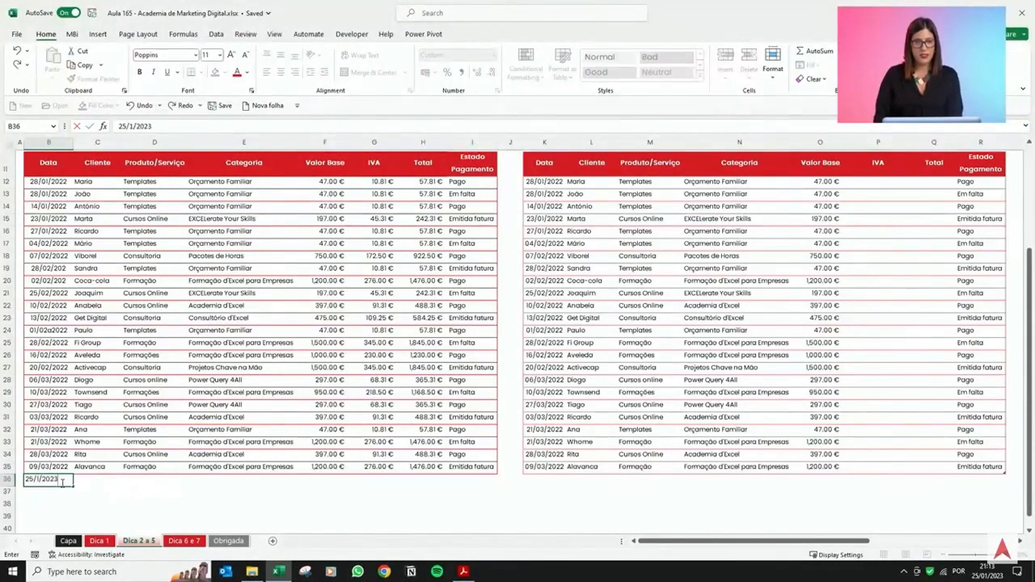
key(Return)
Inspect the new row 36 and its date cell and the empty cells beside it.
click(12, 490)
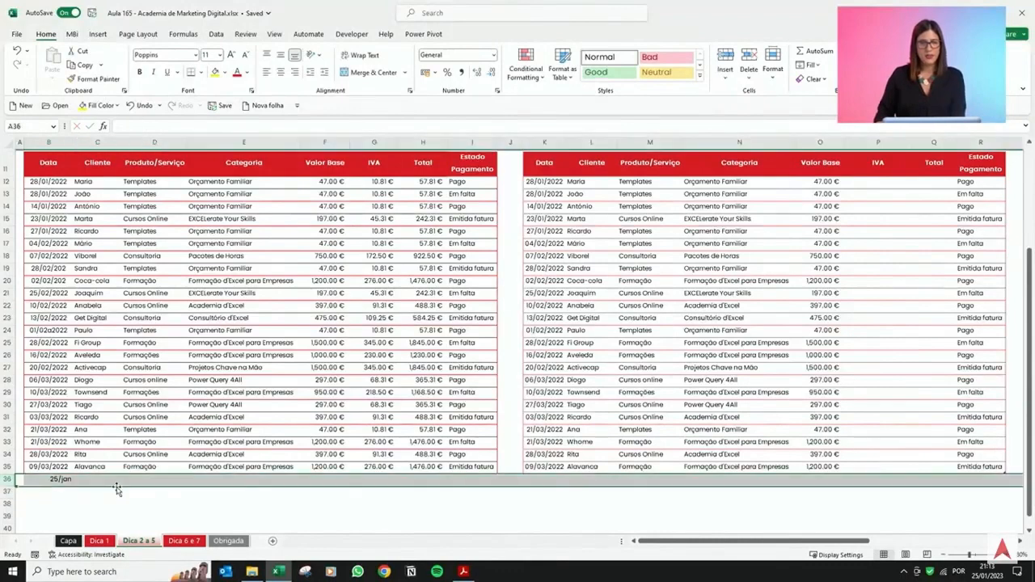
click(58, 479)
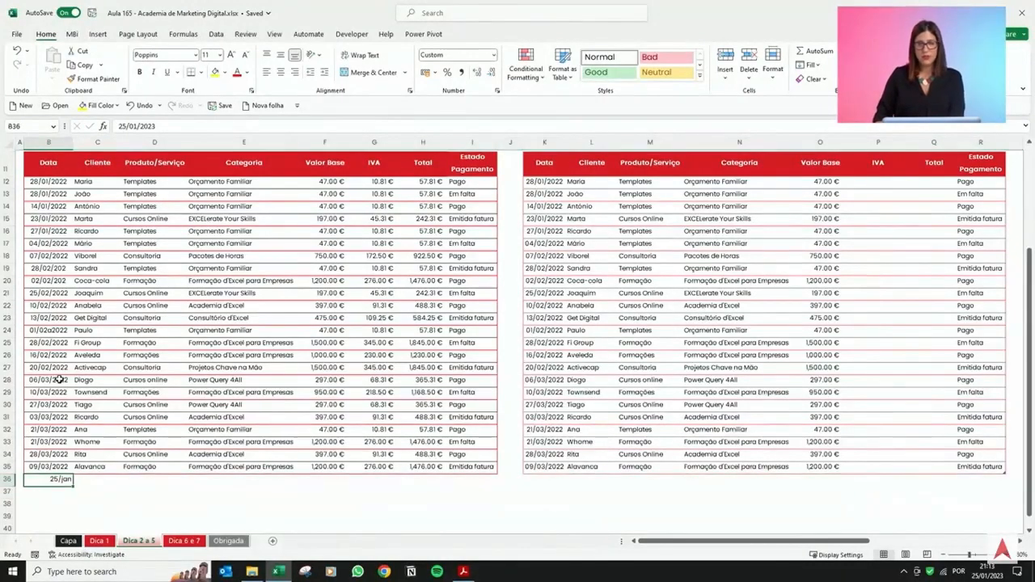
click(195, 482)
click(333, 482)
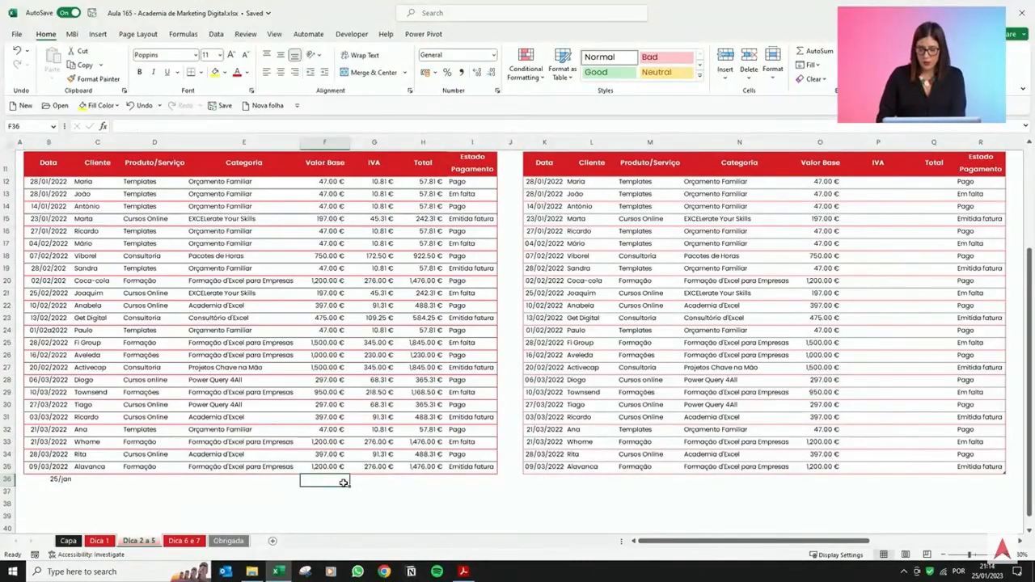
Enter 1200 as the base value in the left table's new row 36 and check its IVA formula.
text(1200)
key(Return)
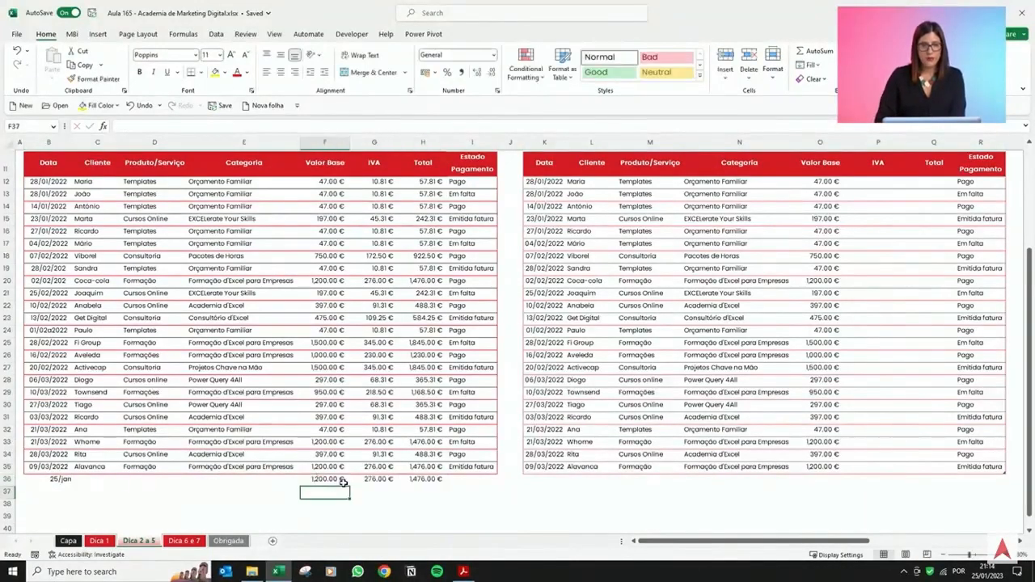
key(Up)
key(Right)
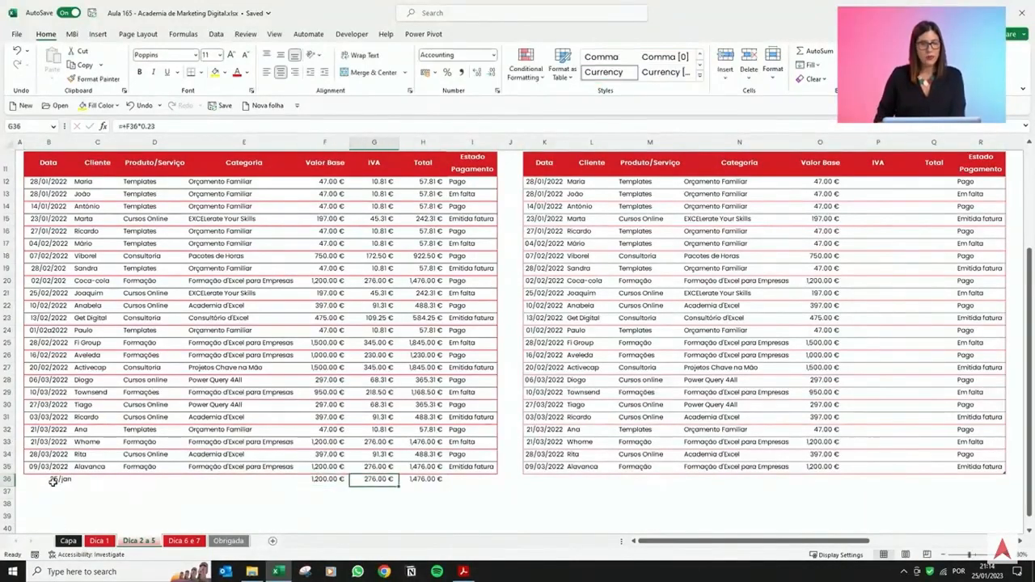
Copy row 35's formatting onto the empty rows below the left table with Format Painter.
drag(45, 466, 488, 466)
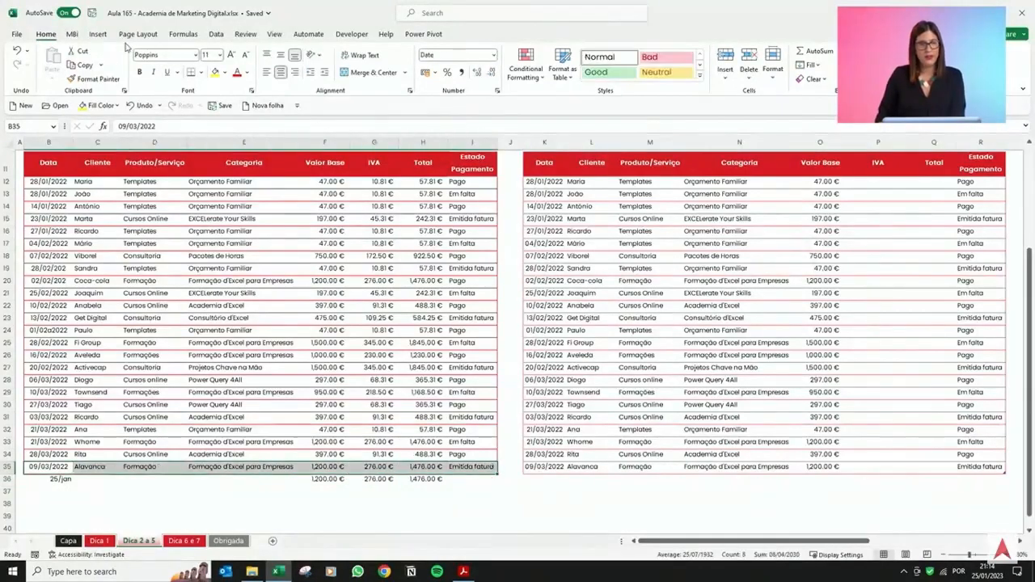
click(97, 78)
mouse_move(59, 479)
mouse_down()
mouse_move(496, 480)
mouse_move(479, 543)
mouse_move(474, 508)
mouse_up()
click(317, 442)
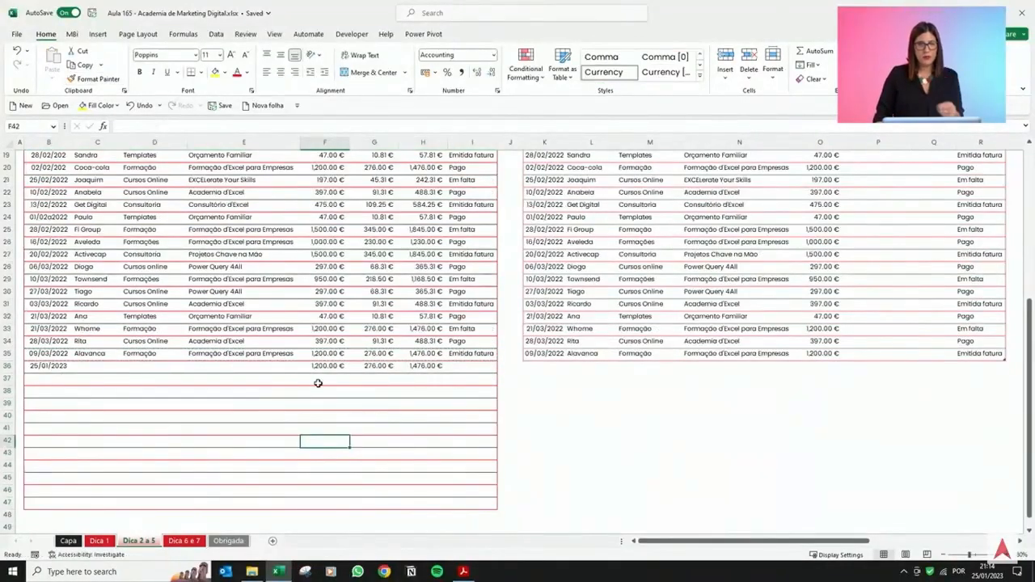
Fill the IVA and Total formulas from row 36 down to row 47.
drag(328, 365, 429, 504)
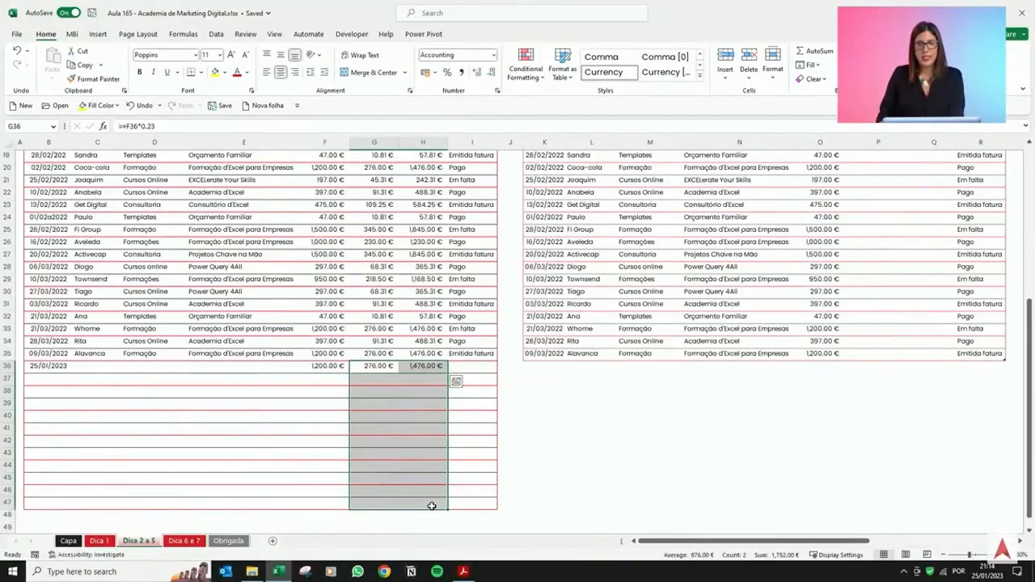
click(431, 445)
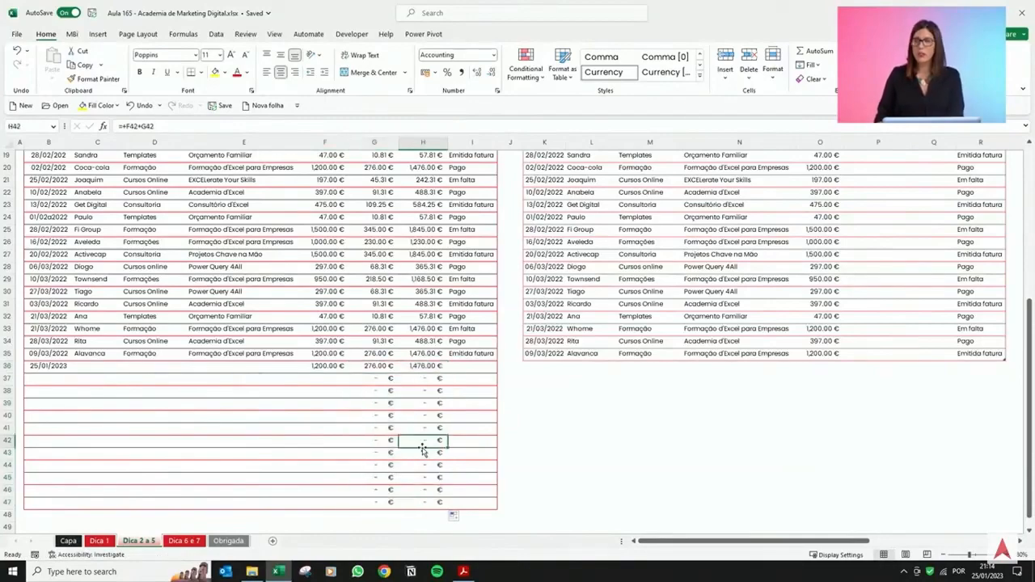
Enter a SUM formula above the Total header that totals the Total column from row 12 to row 47.
scroll(412, 408, up, 5)
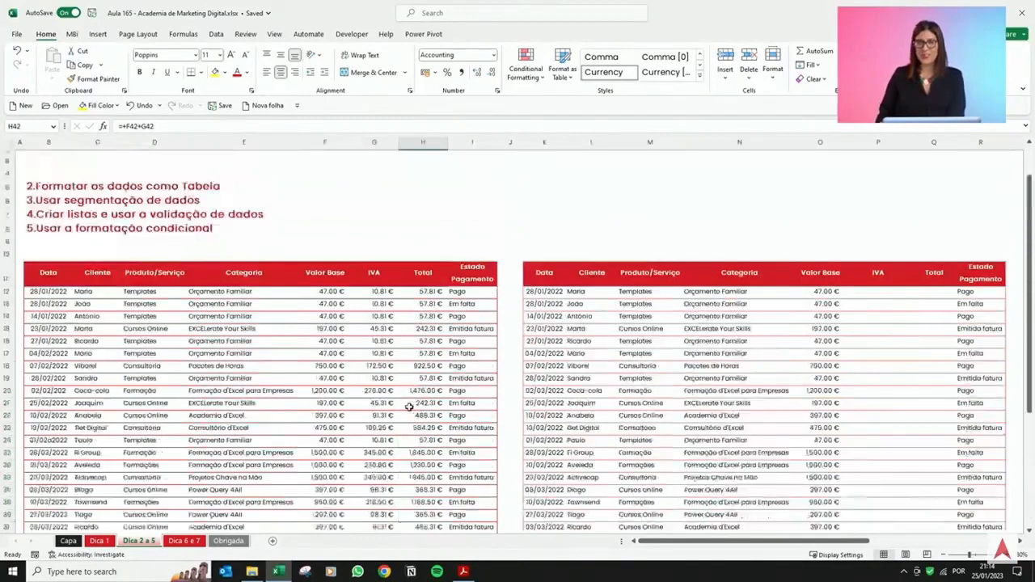
click(418, 243)
text(+sum()
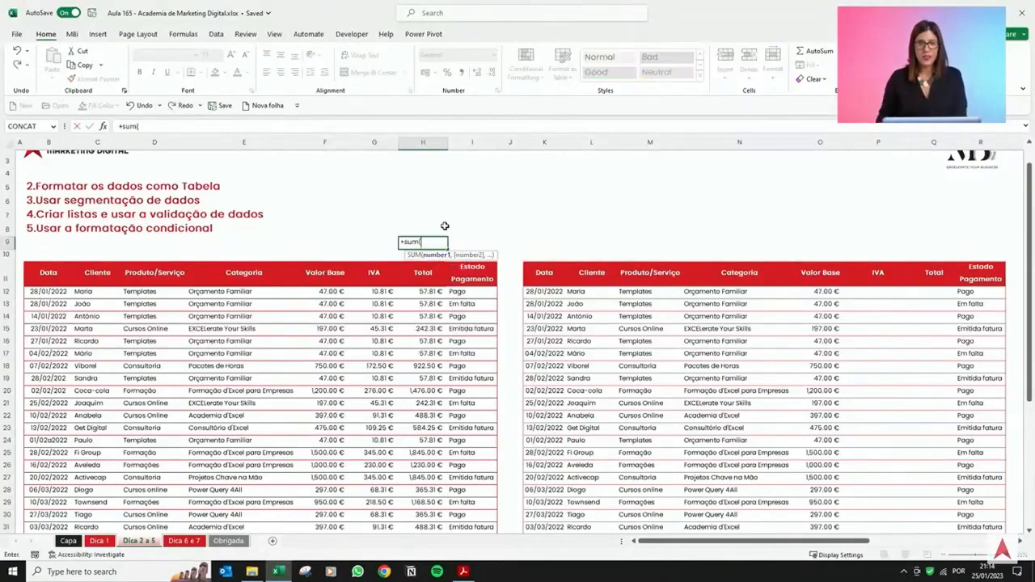
drag(431, 289, 418, 494)
key(Return)
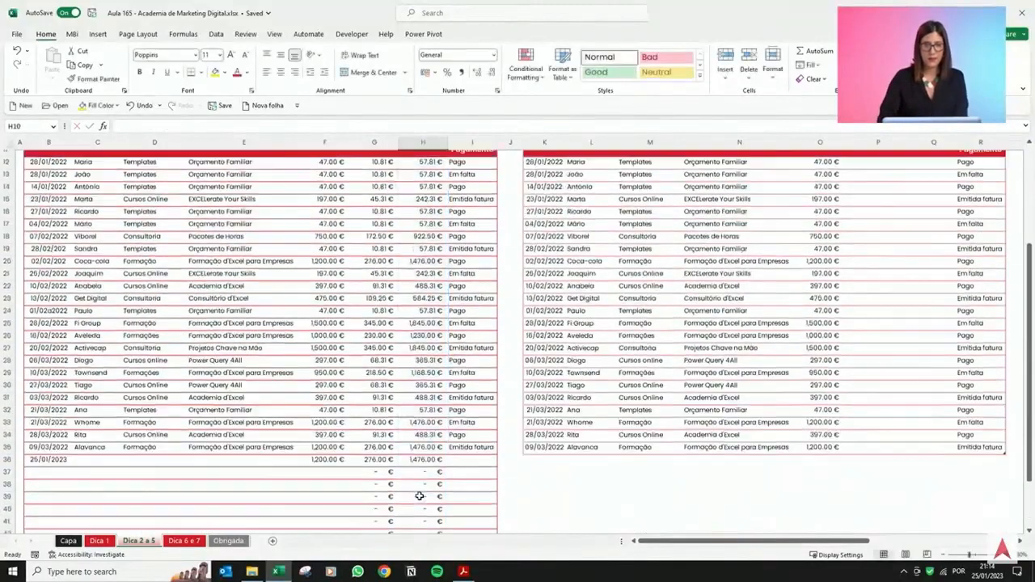
Enter the date 25/1 in the Data column at row 48, just below the formatted rows.
scroll(465, 340, up, 5)
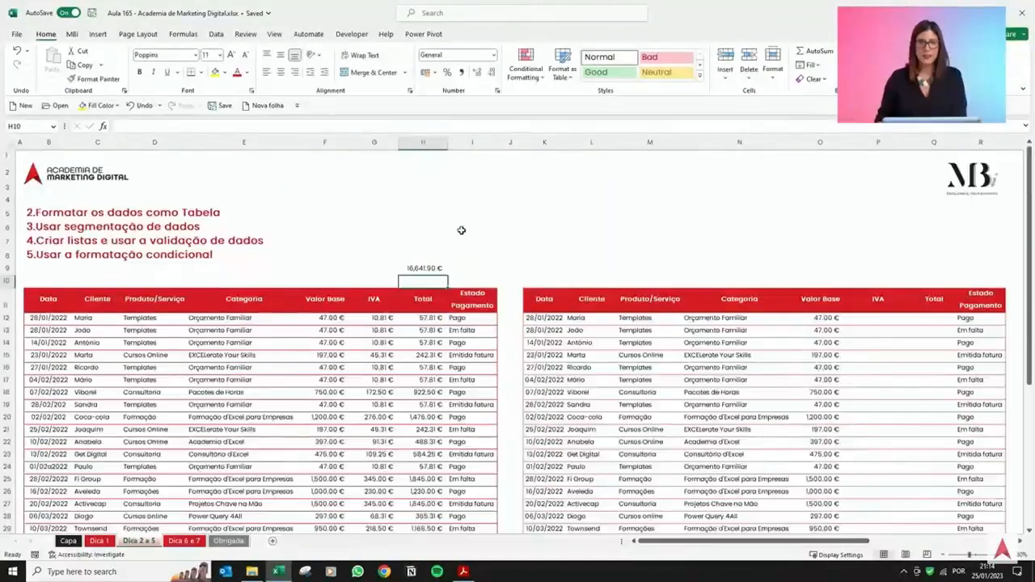
click(430, 267)
scroll(429, 427, down, 6)
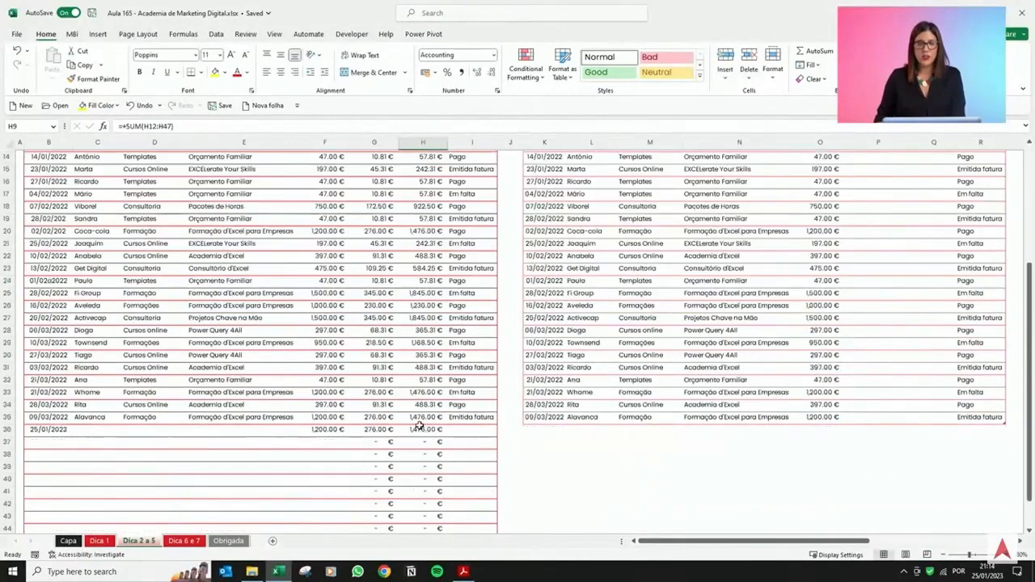
click(51, 506)
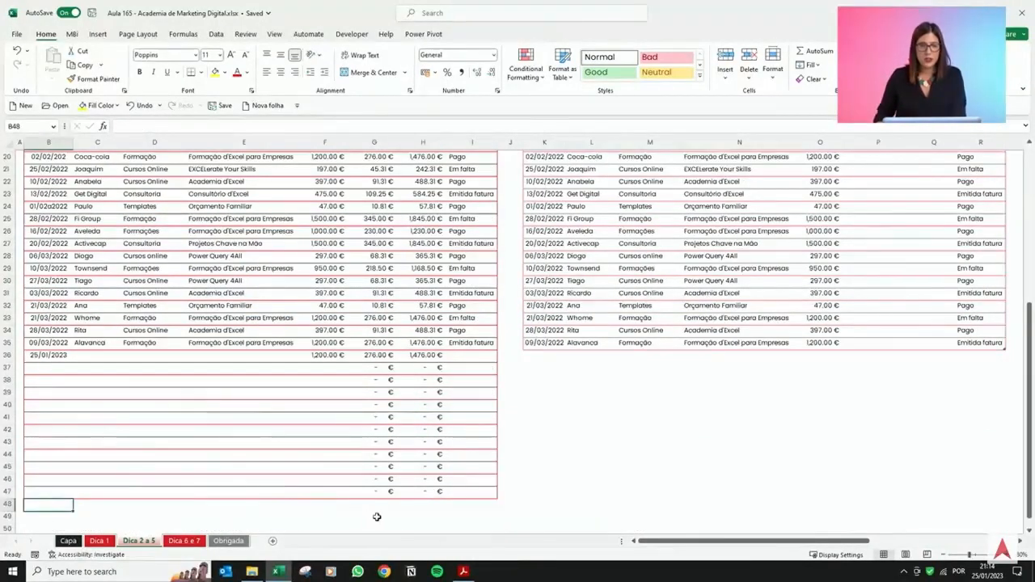
text(25/)
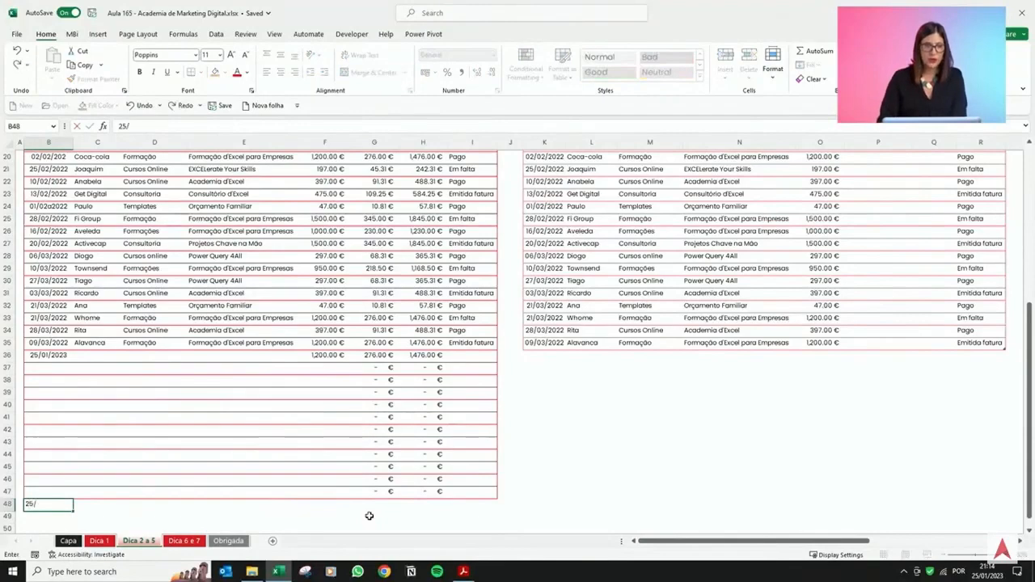
text(1)
key(Tab)
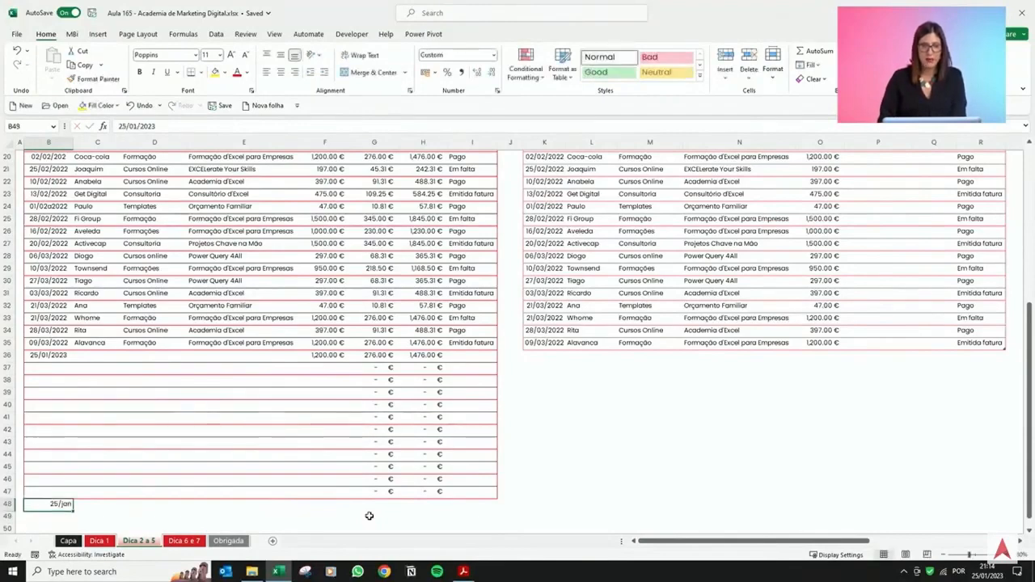
Extend the IVA and Total formulas down to row 48 and enter 150 as that row's base value.
key(Right)
key(Right)
key(Right)
key(Right)
key(Up)
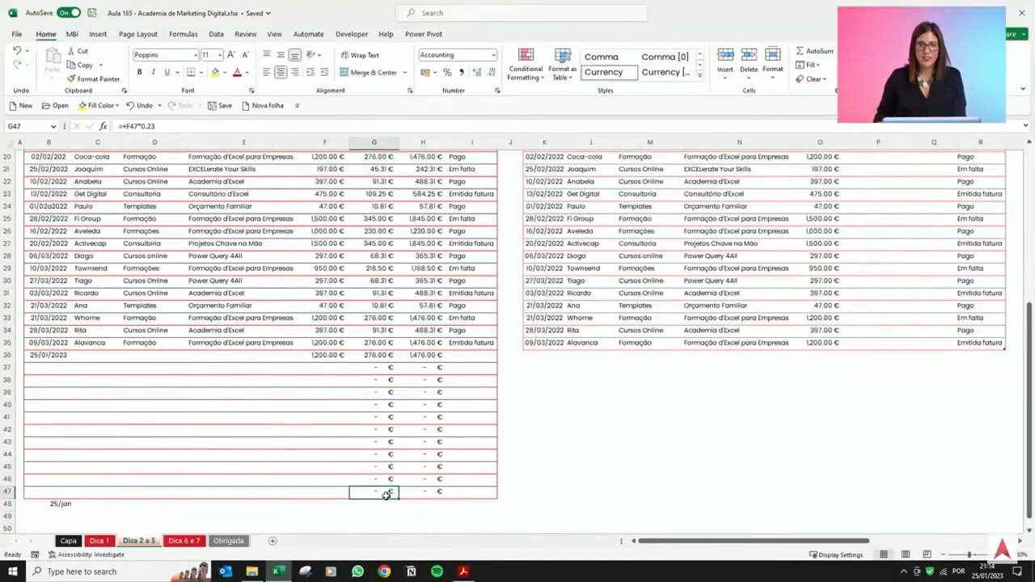
drag(385, 492, 441, 506)
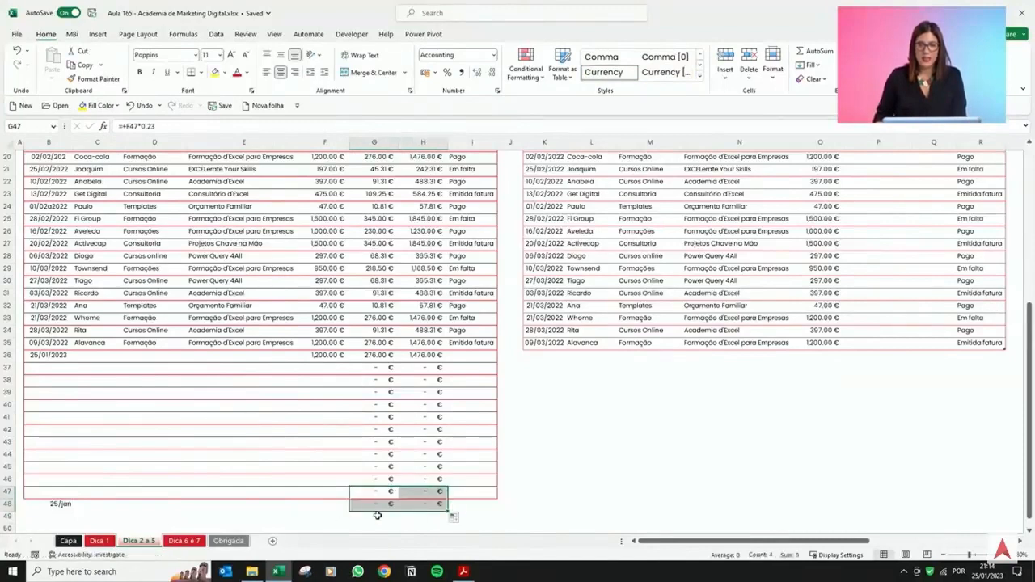
click(332, 512)
text(150)
key(Return)
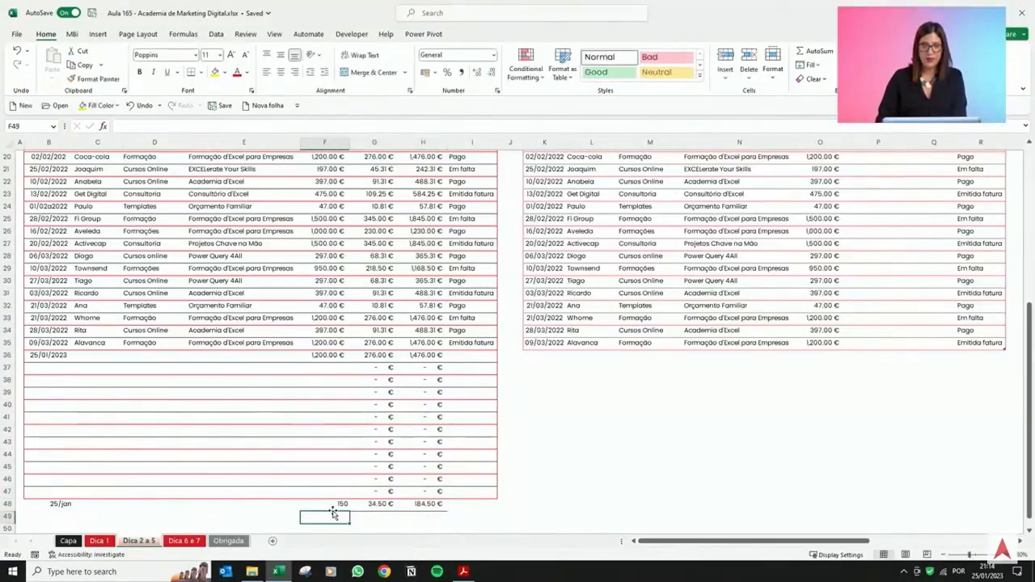
Extend the total's SUM range to cover H12:H94.
click(378, 467)
scroll(377, 461, up, 7)
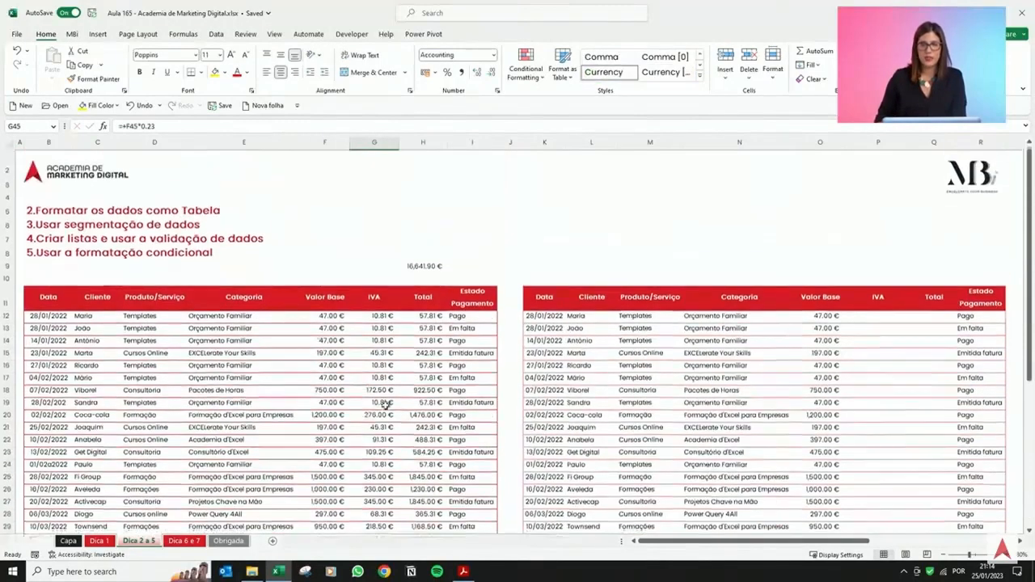
double_click(425, 268)
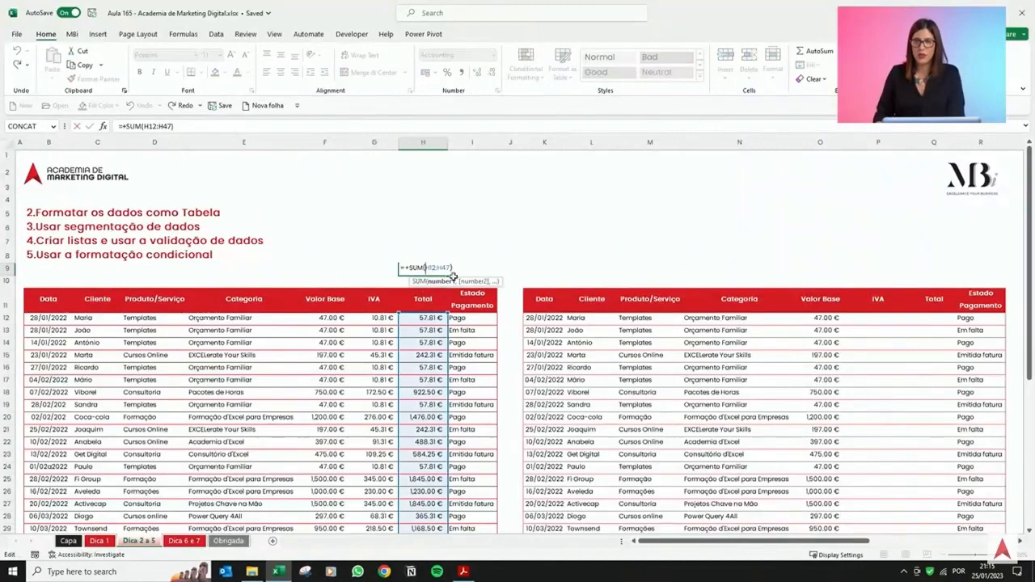
scroll(453, 356, down, 5)
scroll(451, 358, down, 3)
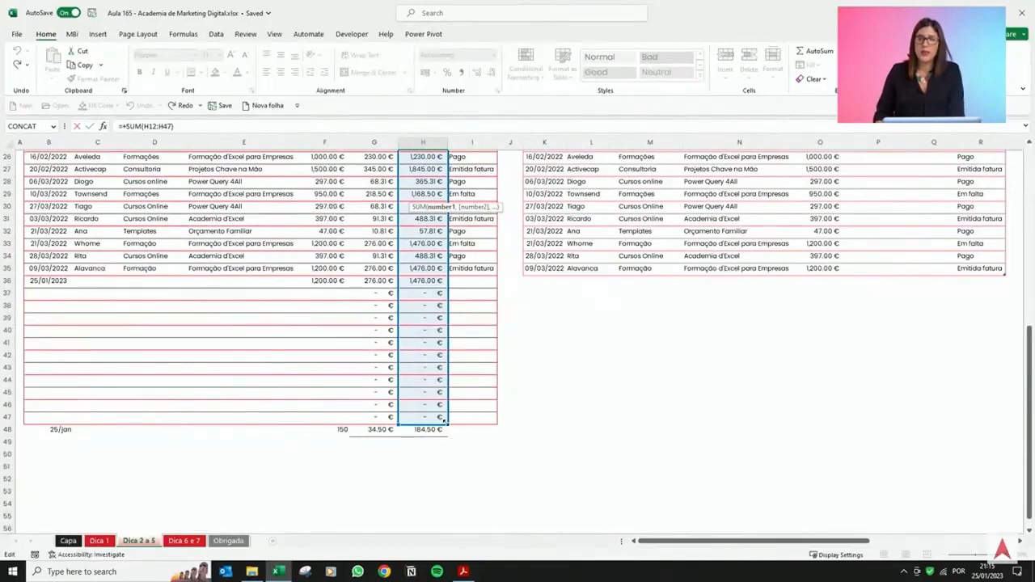
drag(444, 420, 451, 524)
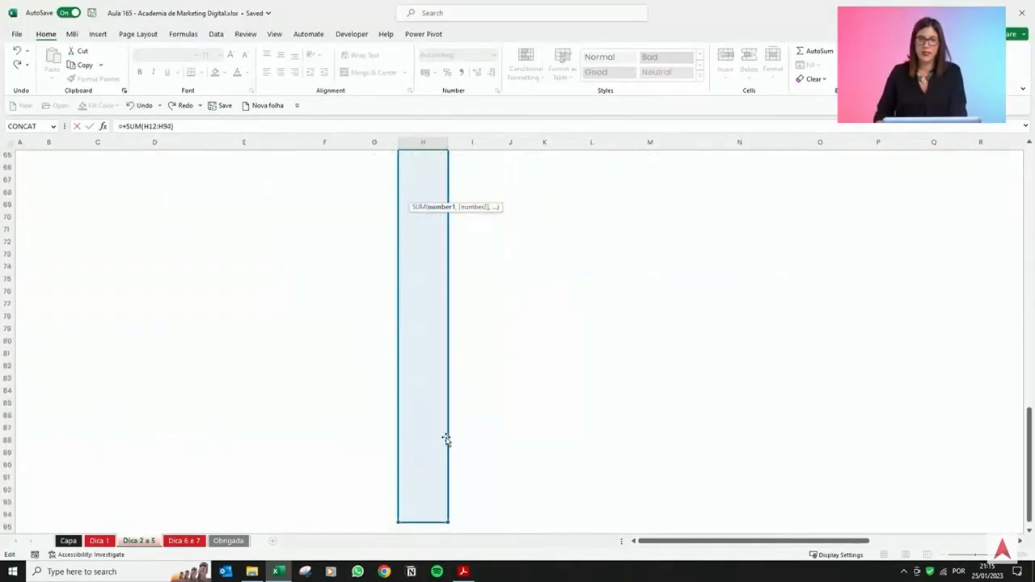
scroll(428, 400, up, 9)
scroll(426, 398, up, 7)
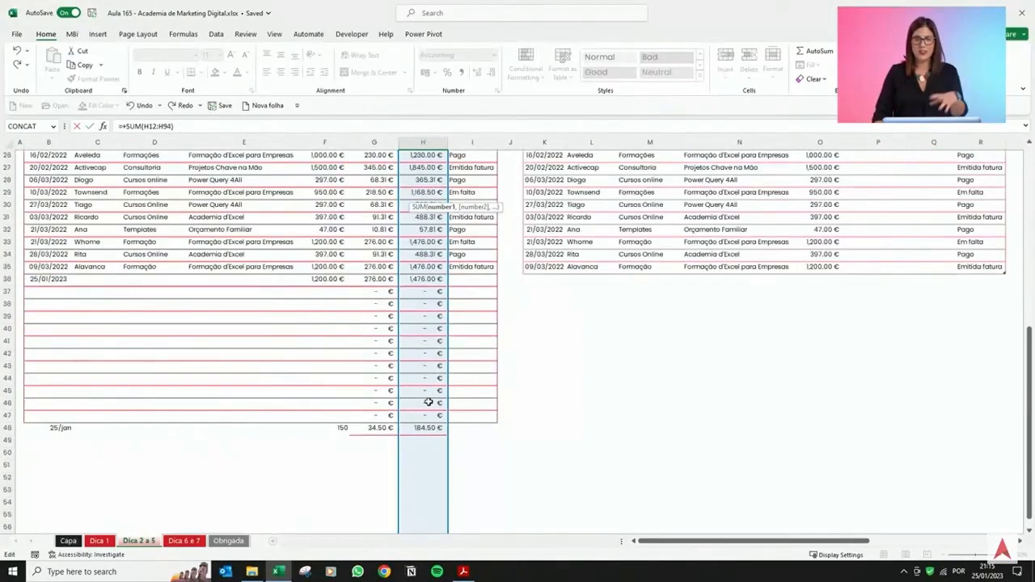
scroll(429, 402, up, 5)
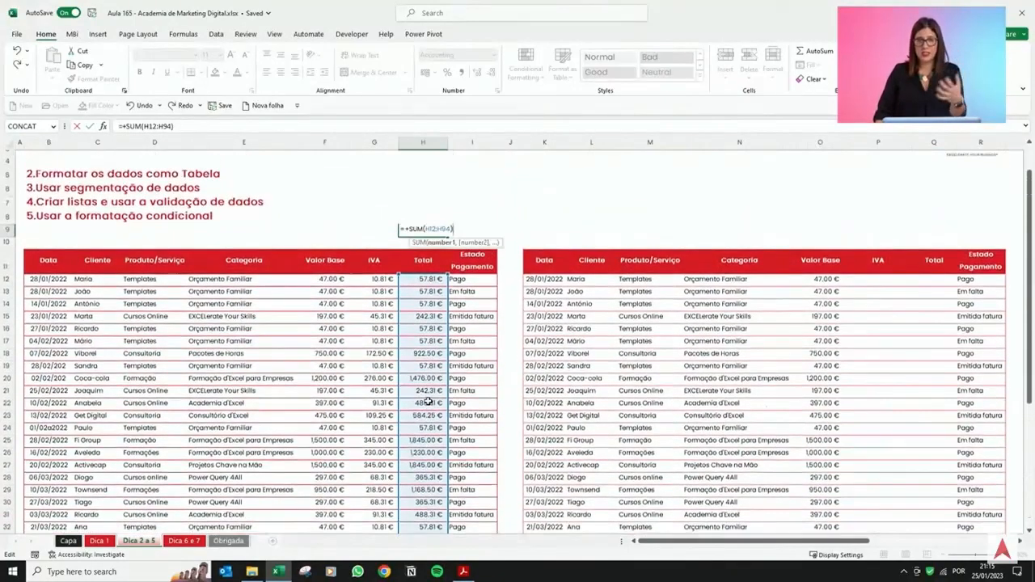
key(Return)
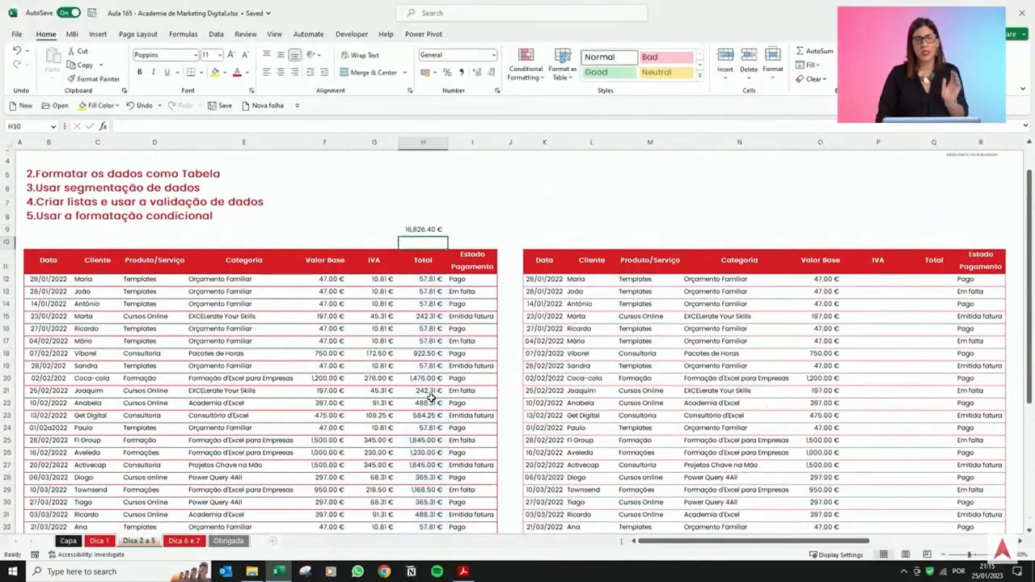
Enter the date 25/1 in the first empty cell below the right table's Data column.
key(Up)
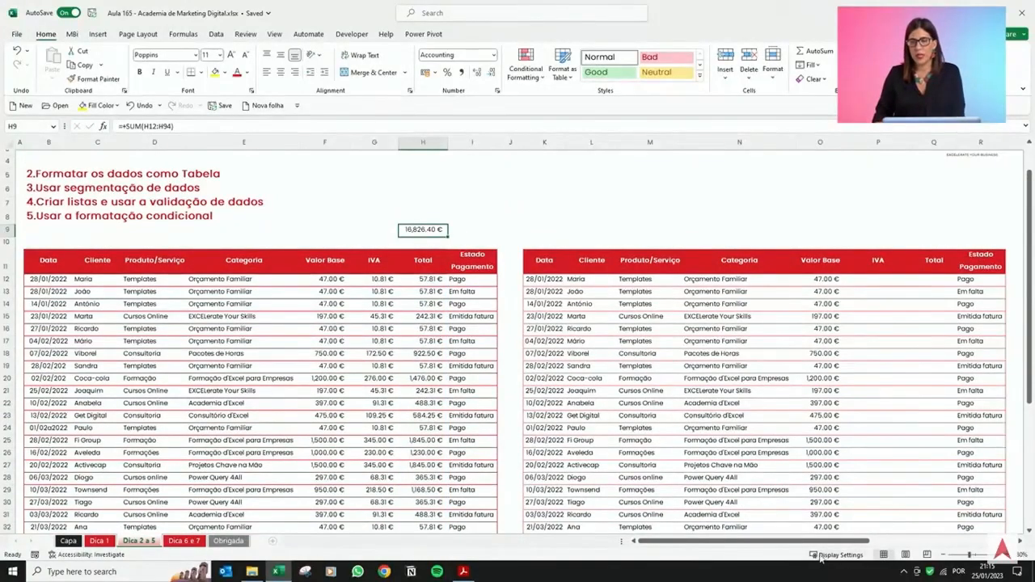
drag(835, 547, 900, 547)
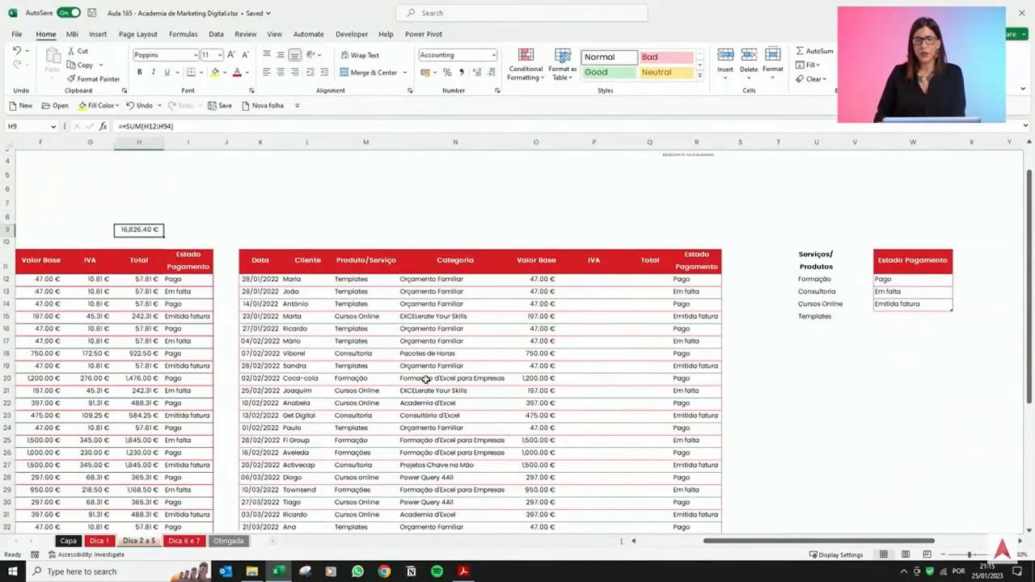
scroll(421, 377, down, 2)
scroll(420, 377, down, 2)
click(260, 467)
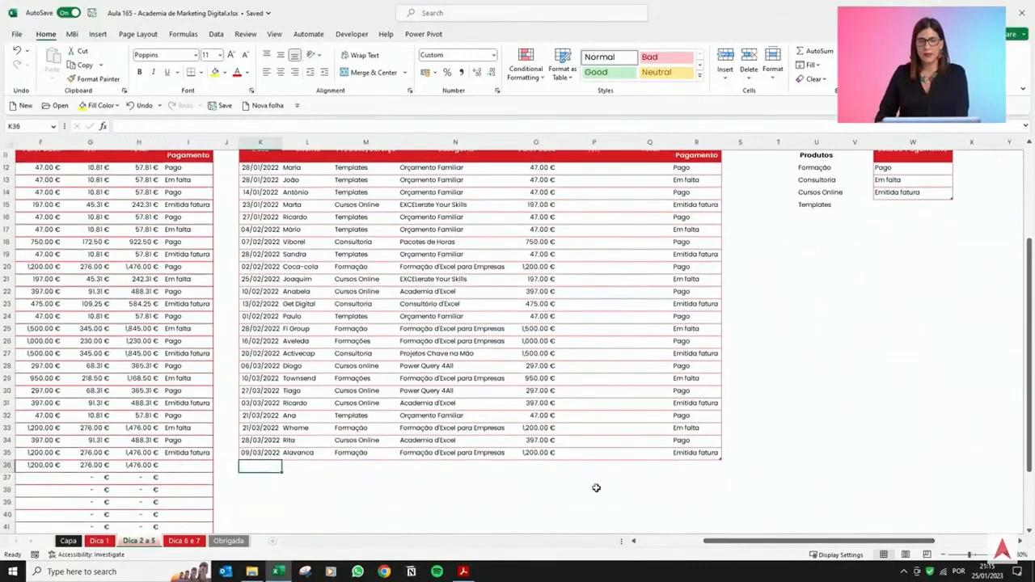
text(2)
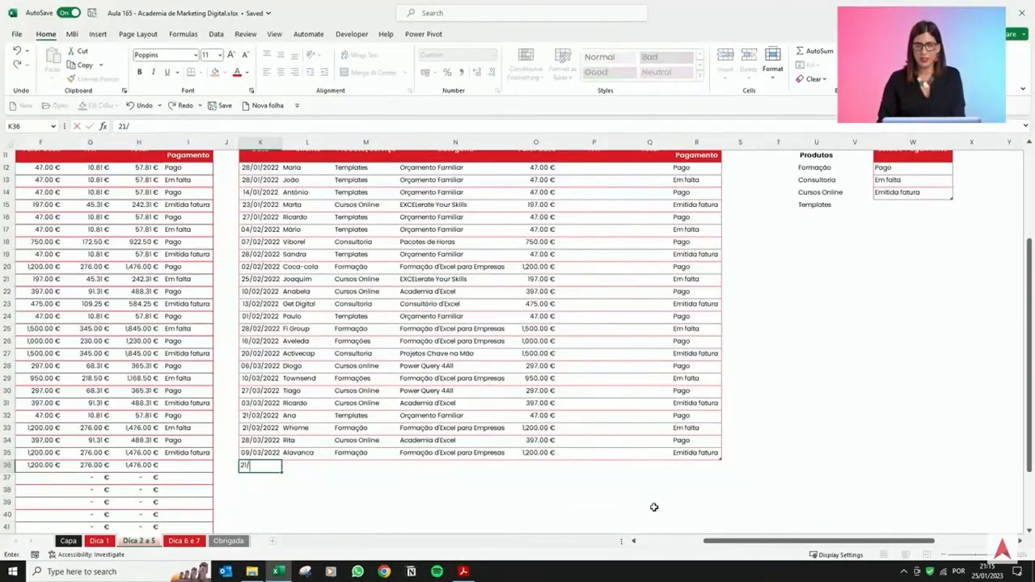
text(5/1)
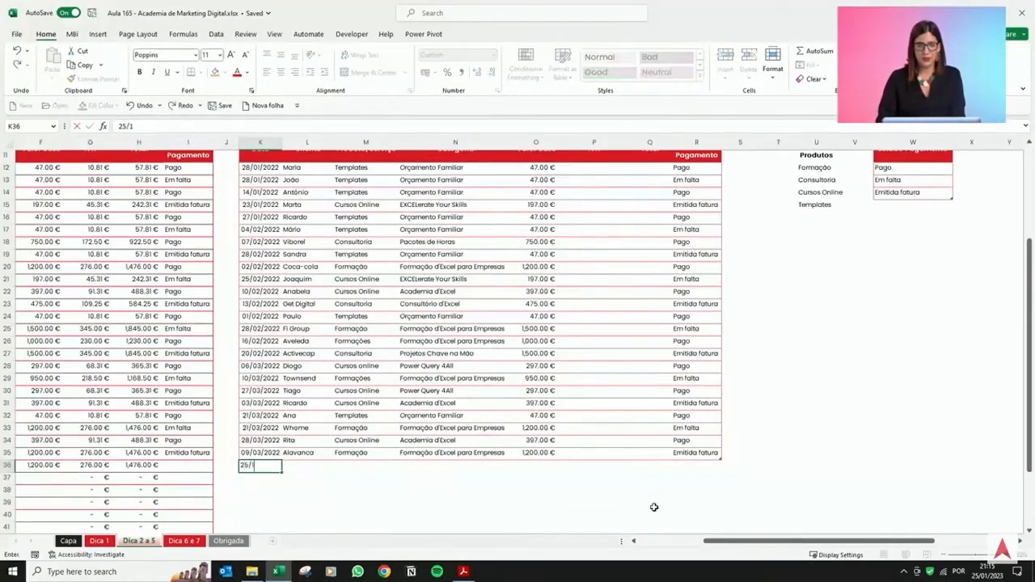
key(Return)
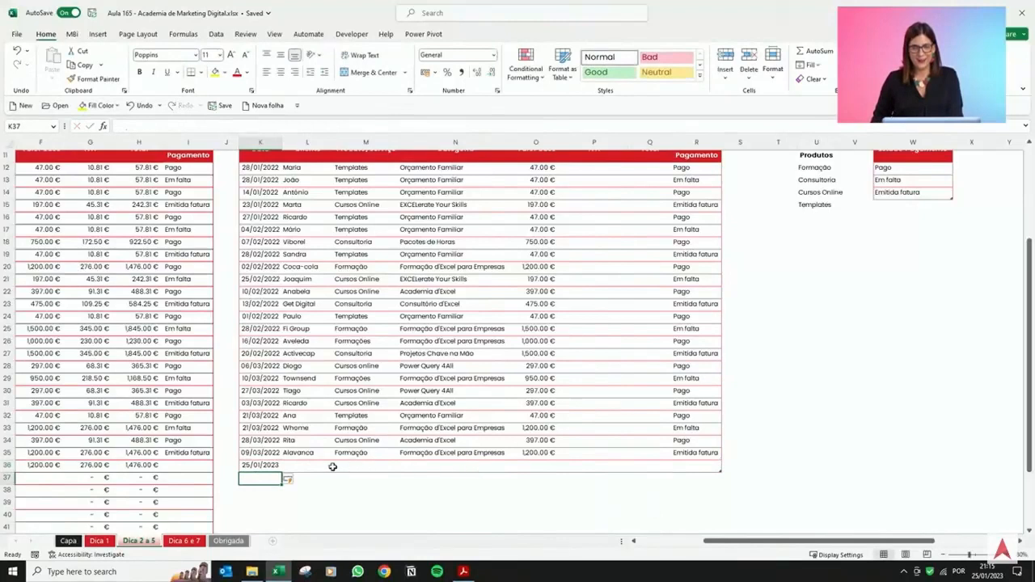
Add a new column header TESTE immediately right of the right table's Estado Pagamento column.
drag(292, 453, 566, 453)
click(589, 464)
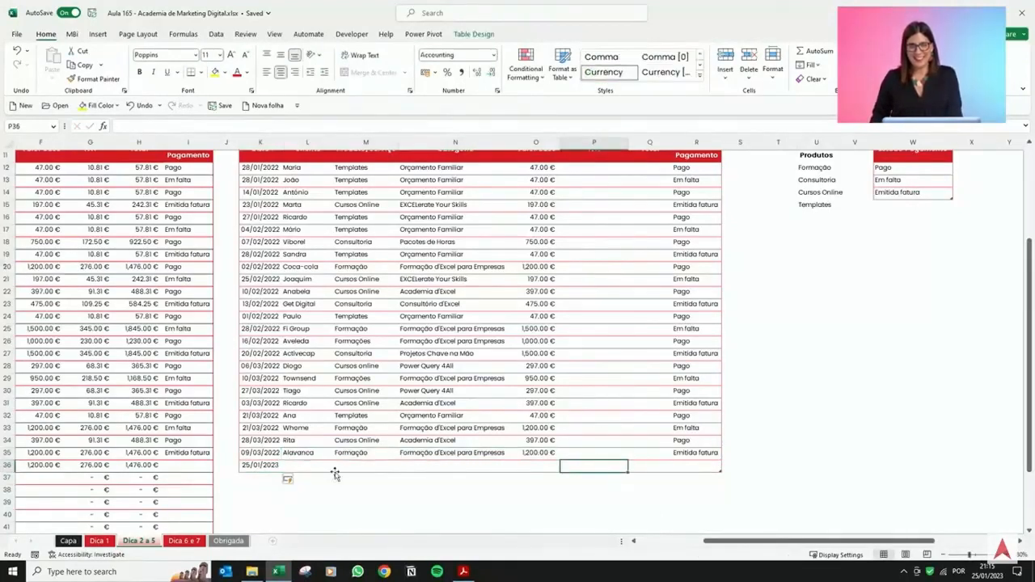
scroll(753, 372, up, 2)
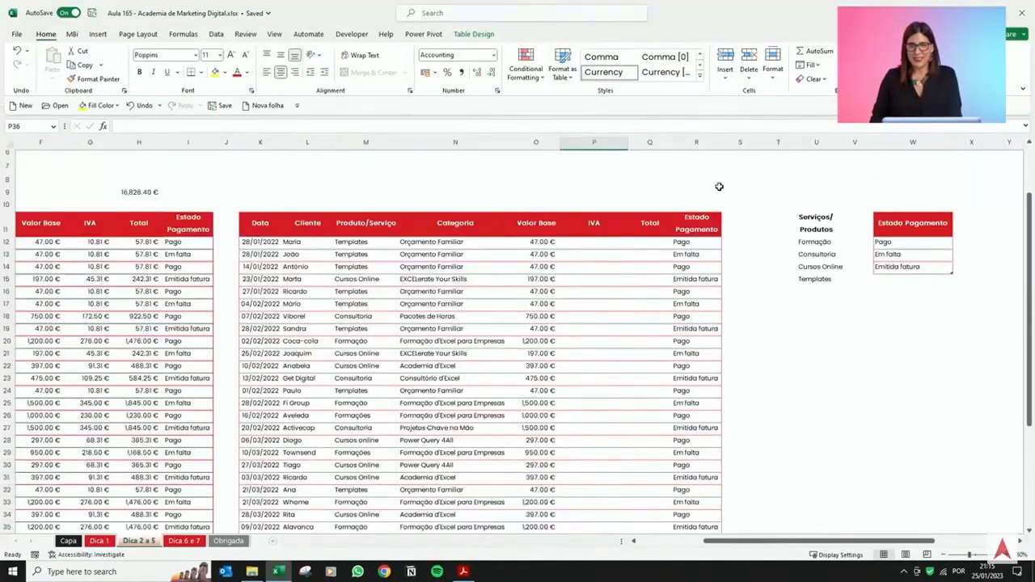
click(736, 224)
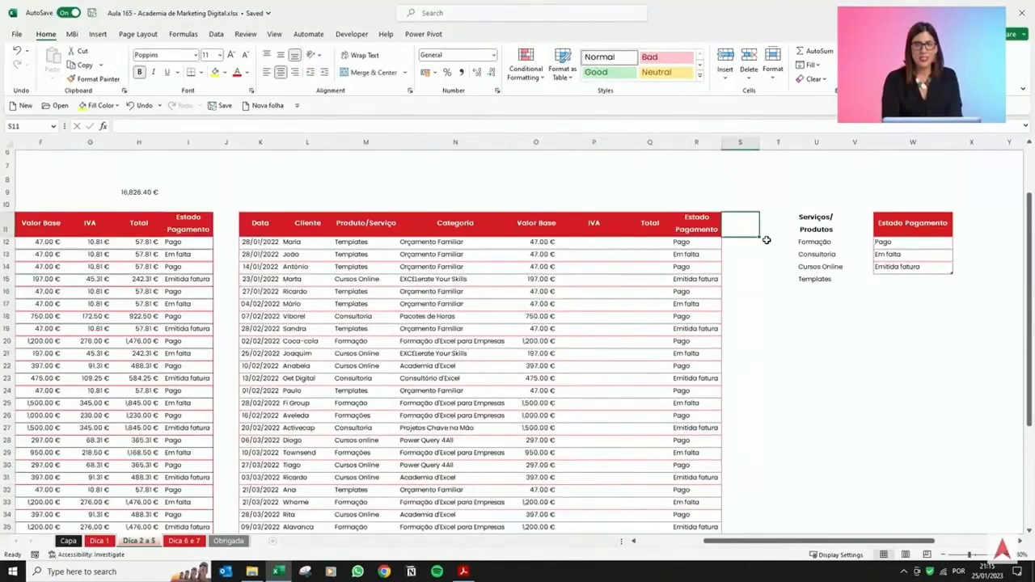
text(TESTE)
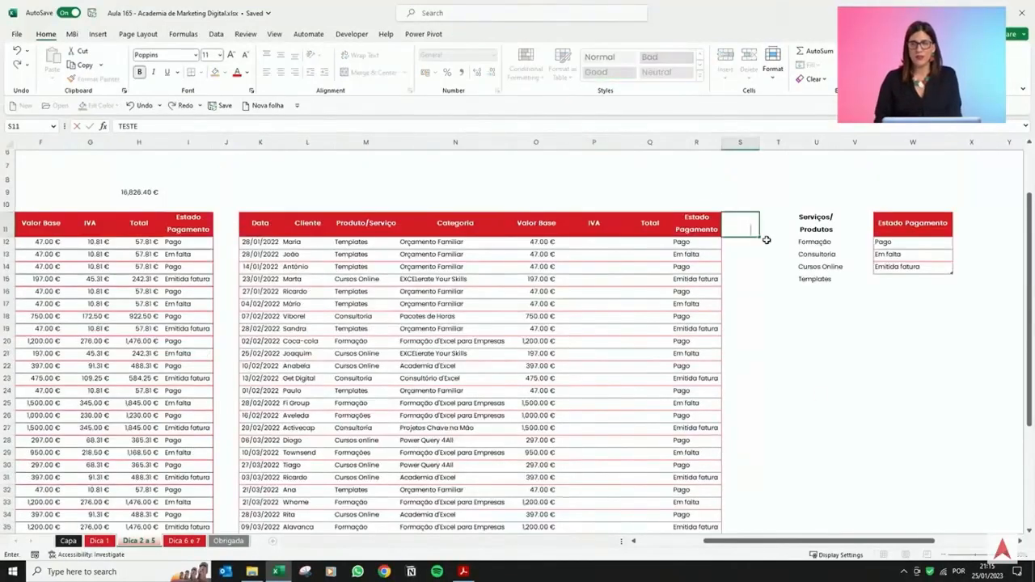
key(Return)
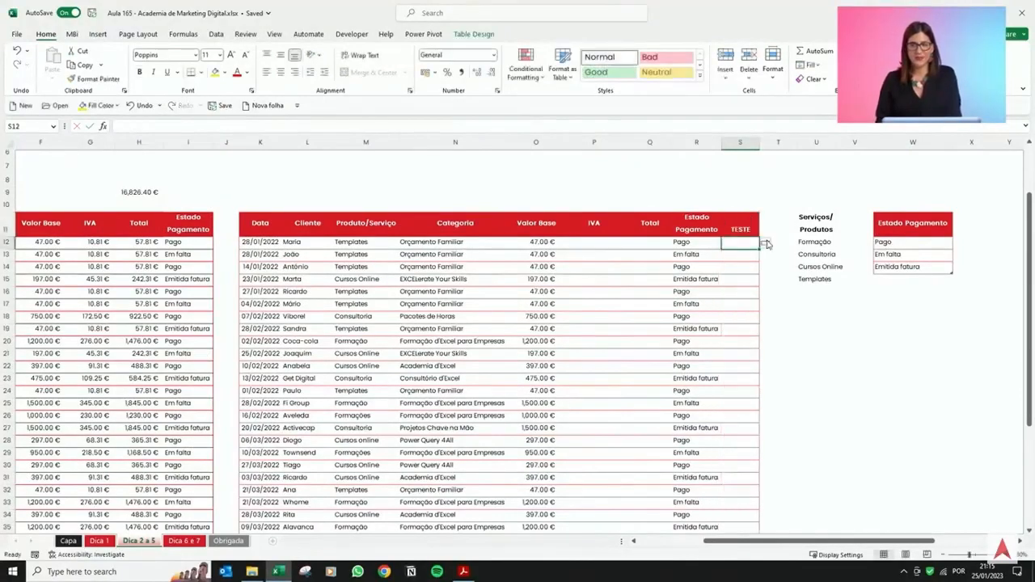
Enter an IVA formula in the right table's first row that multiplies that row's Valor Base by 0.23.
scroll(711, 270, down, 3)
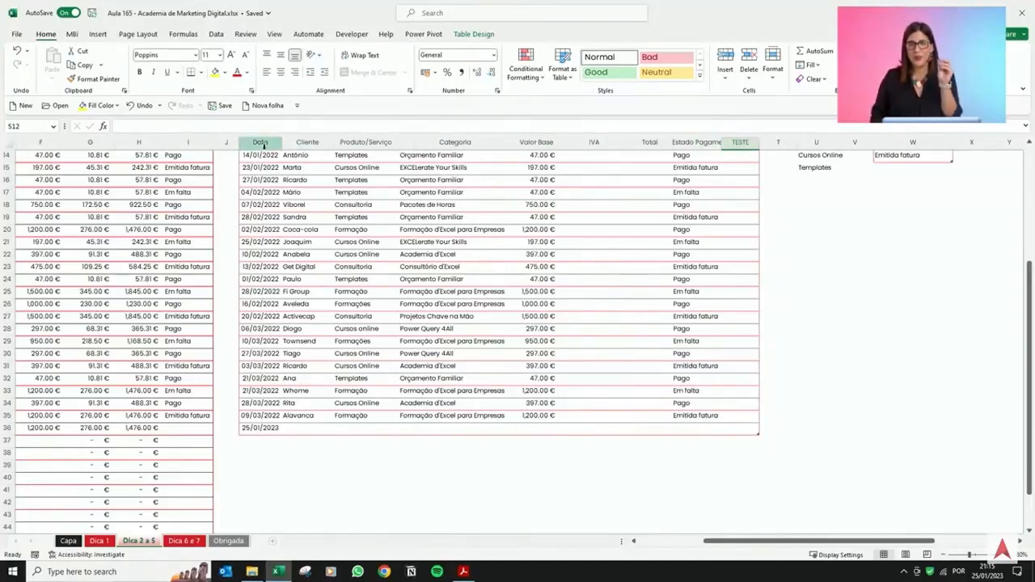
click(374, 270)
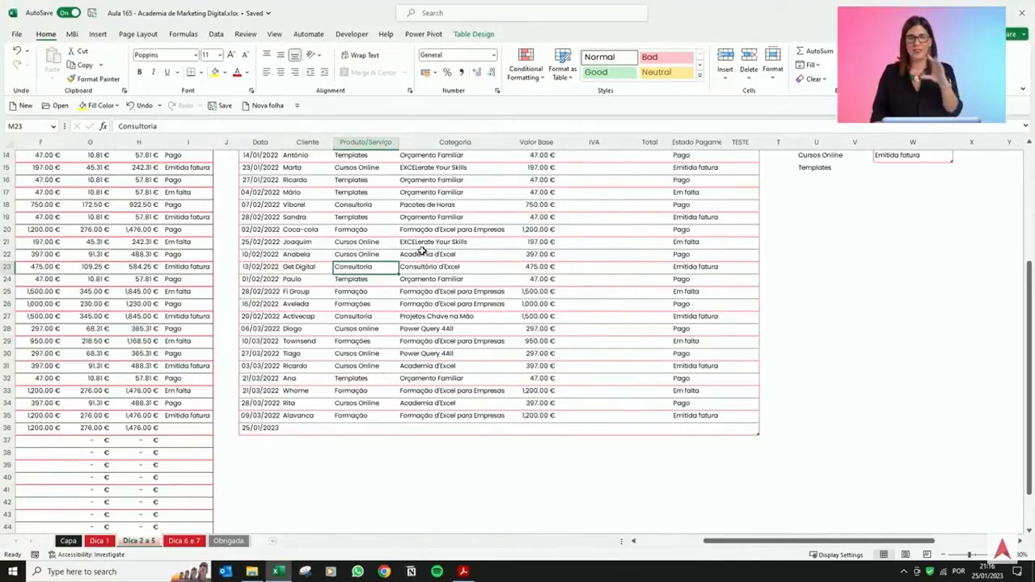
scroll(424, 254, up, 2)
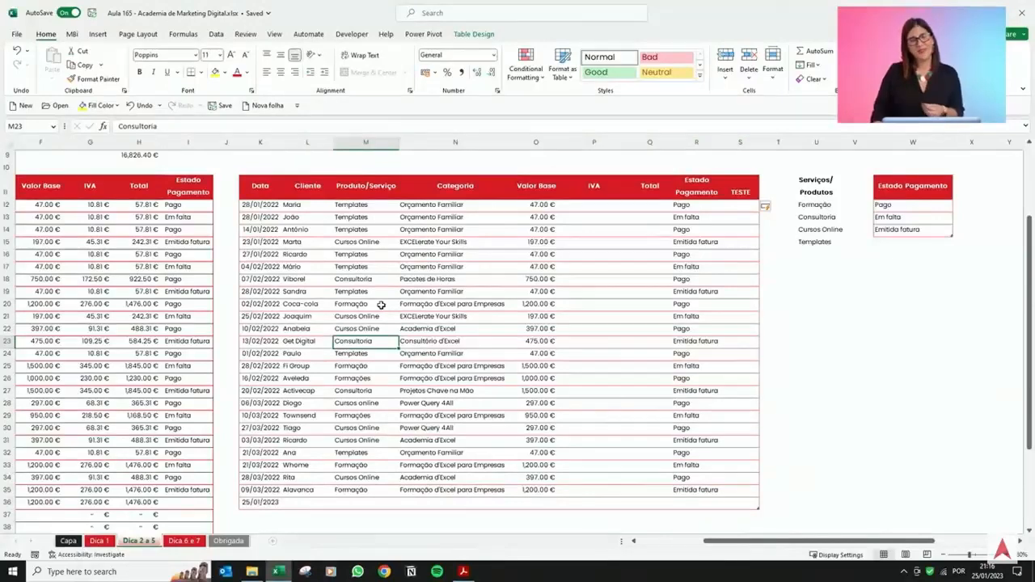
scroll(374, 300, down, 2)
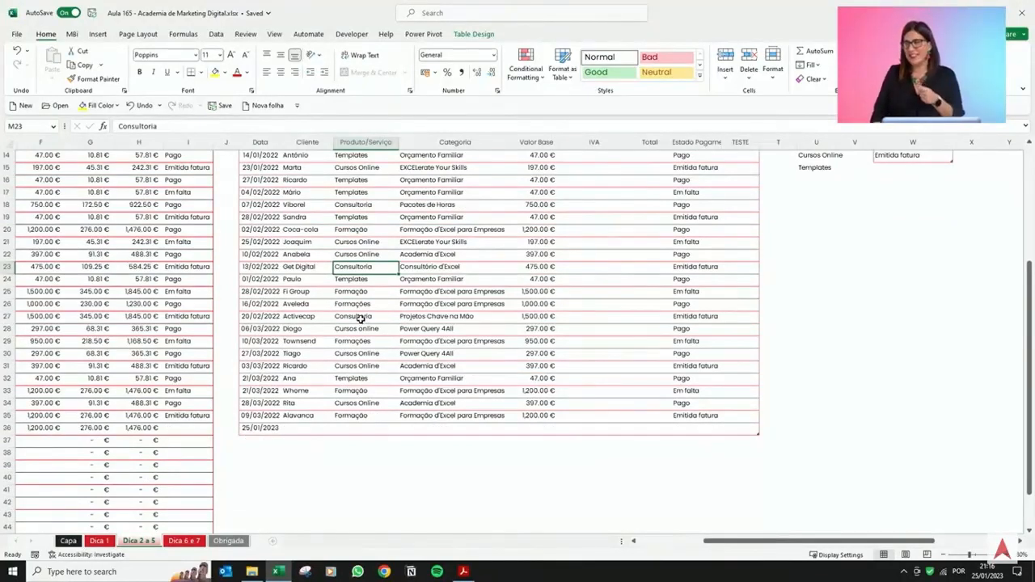
scroll(524, 358, up, 2)
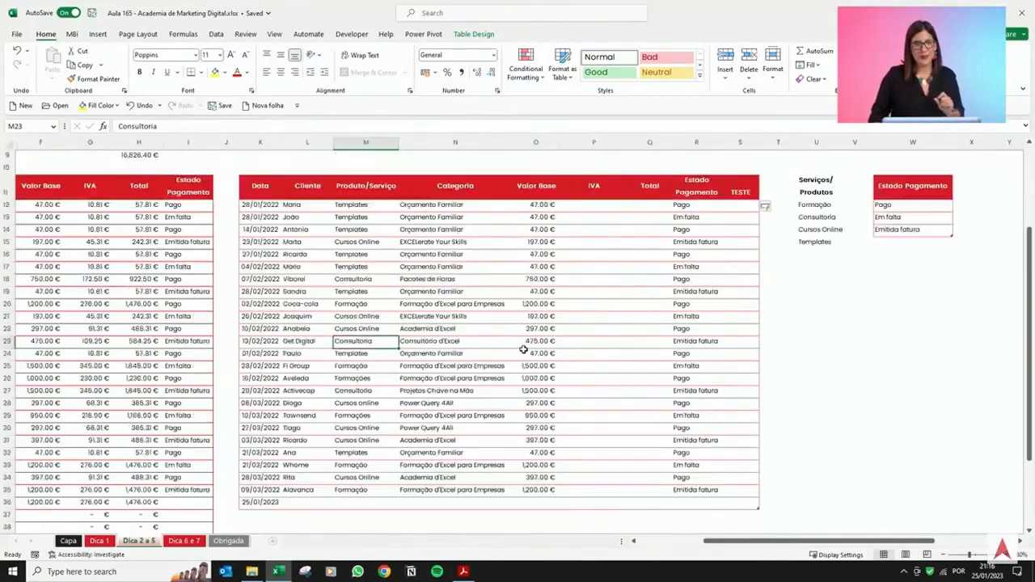
click(582, 207)
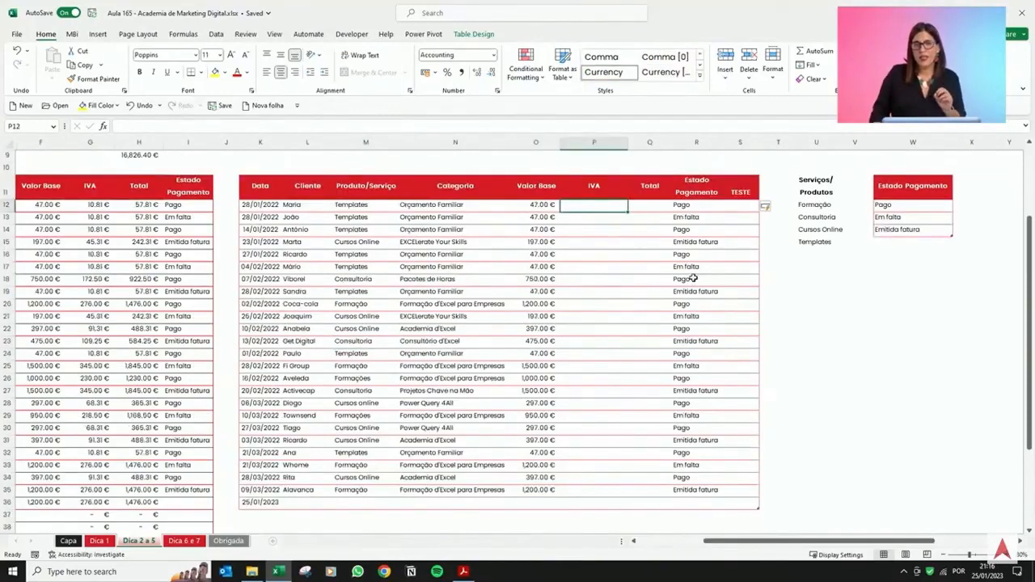
text(+)
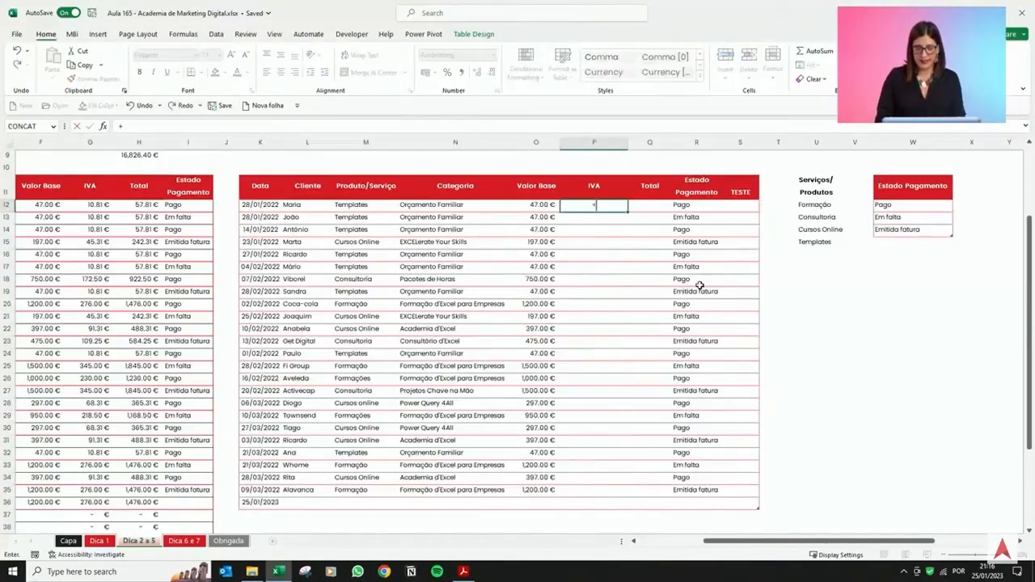
key(Left)
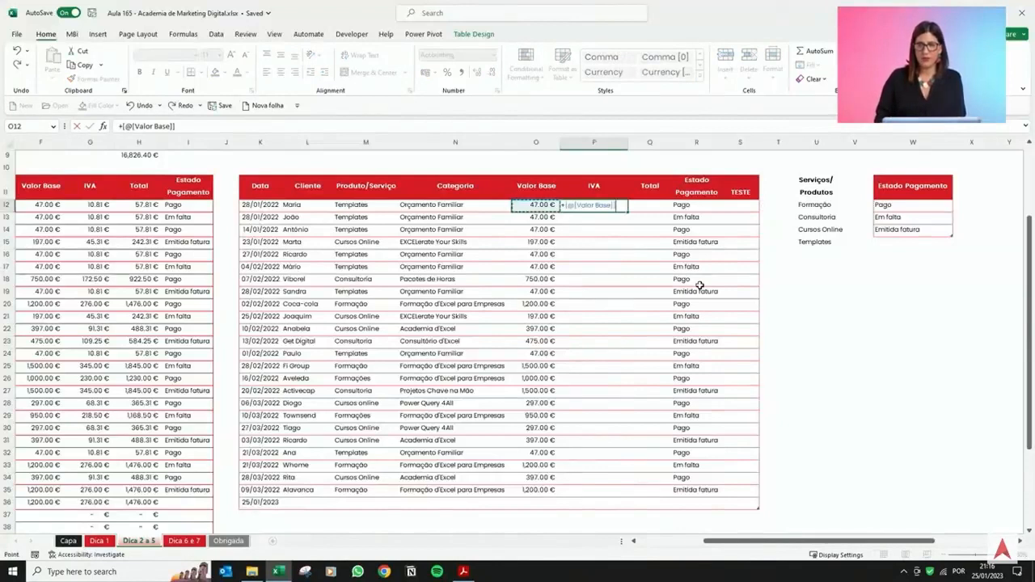
text(*.23)
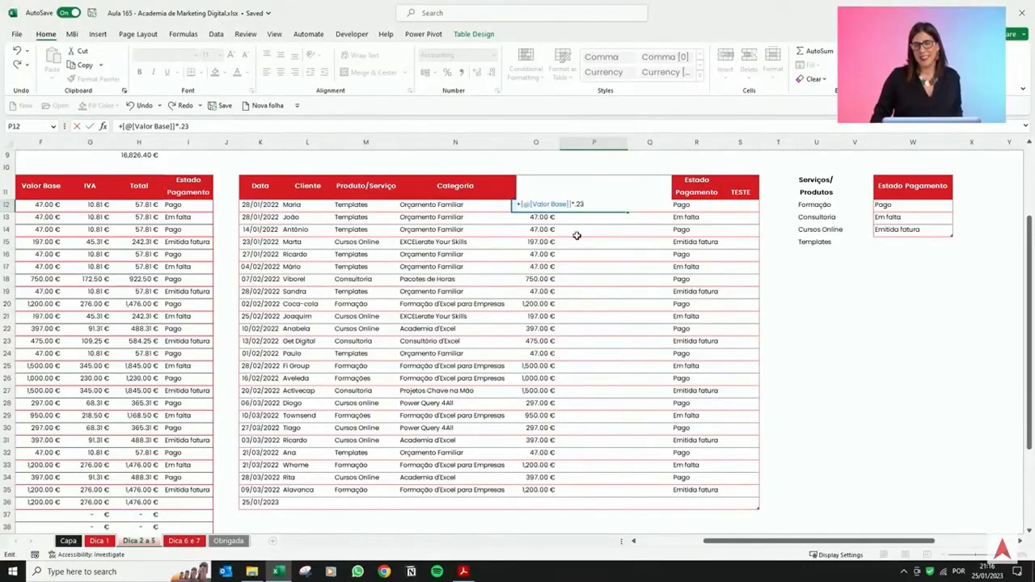
click(526, 204)
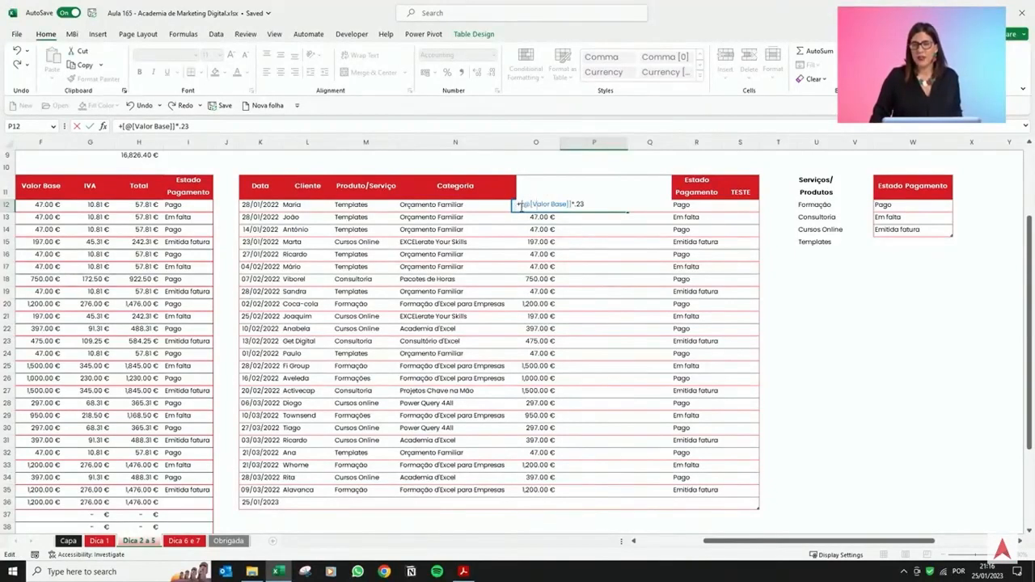
drag(522, 206, 572, 205)
click(572, 205)
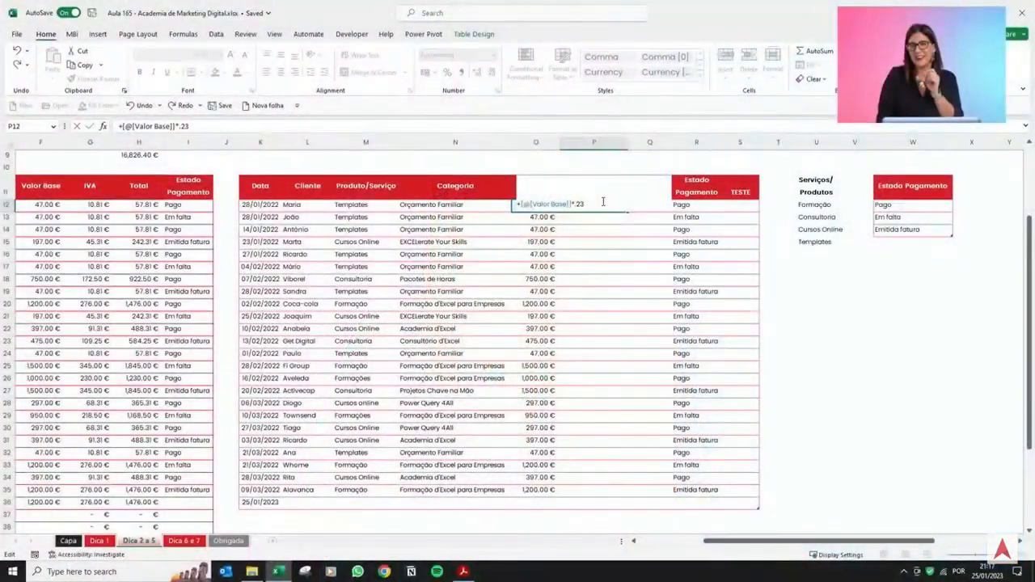
key(Return)
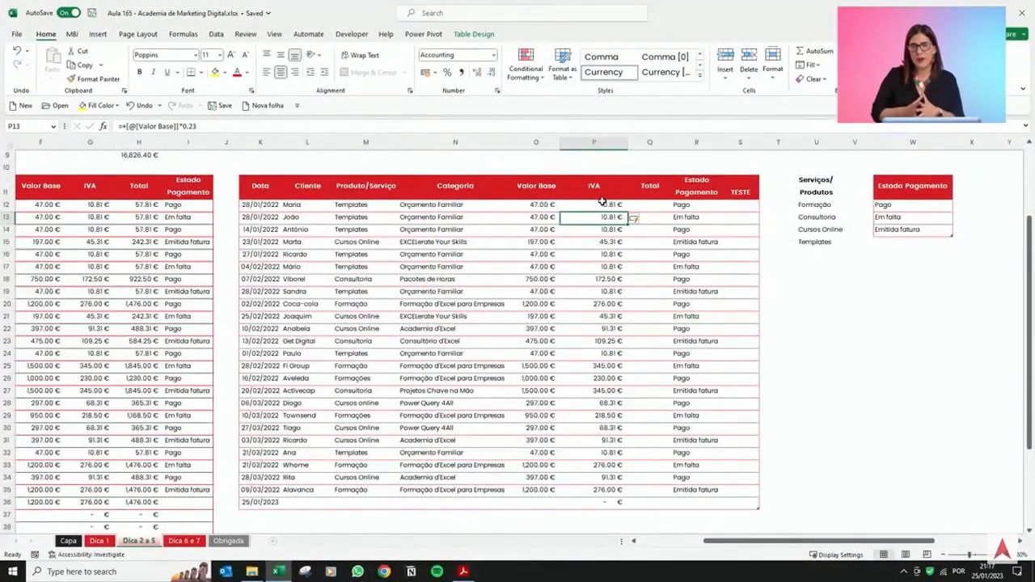
Enter a Total formula in the right table's first row adding that row's Valor Base and IVA.
click(652, 205)
text(+)
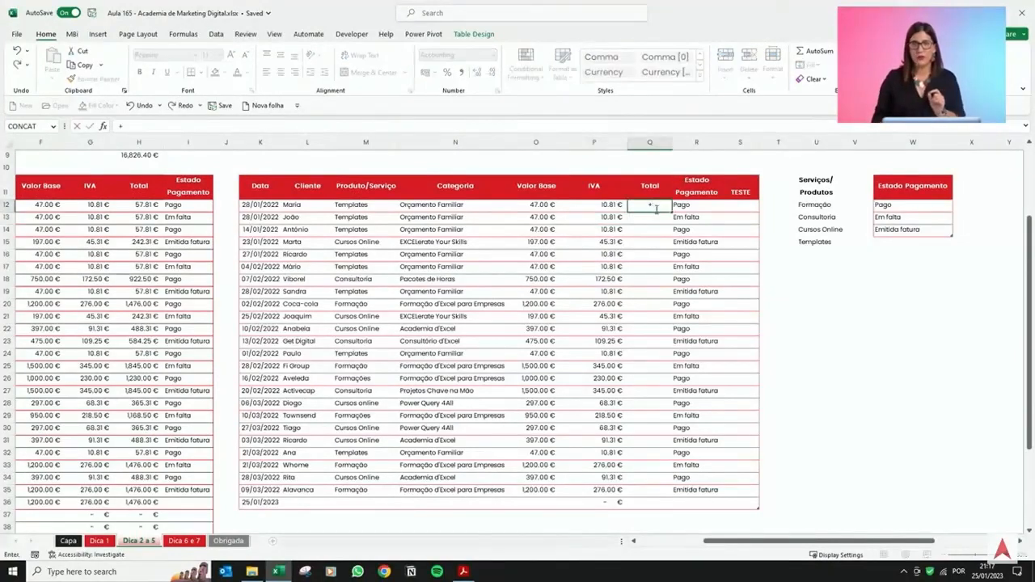
click(539, 207)
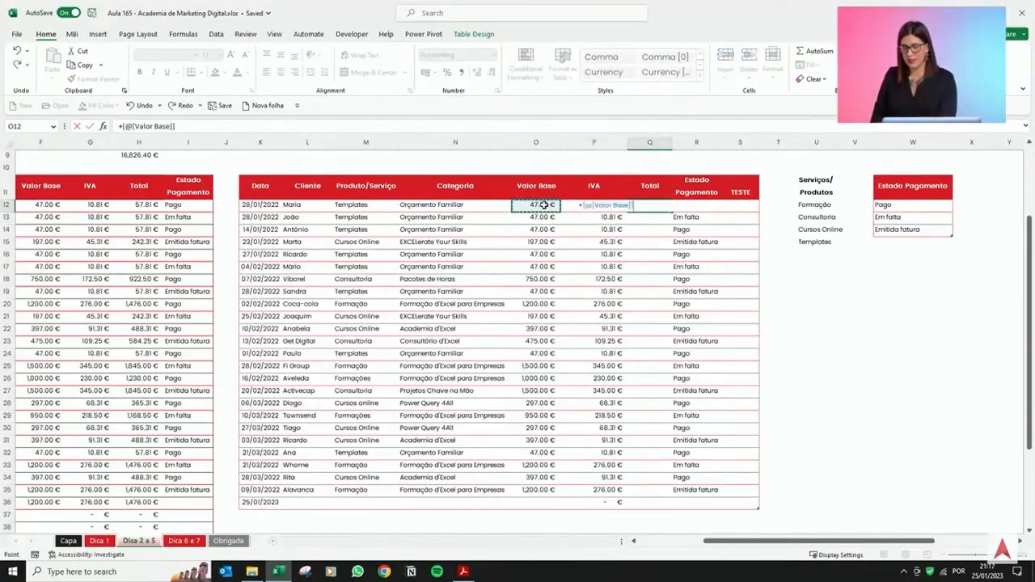
text(+)
click(570, 207)
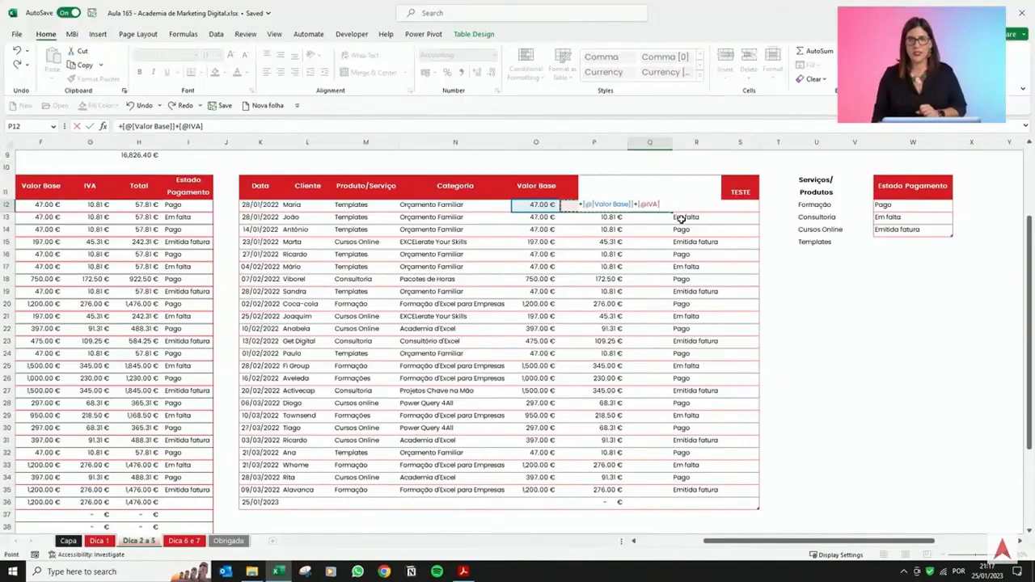
key(Return)
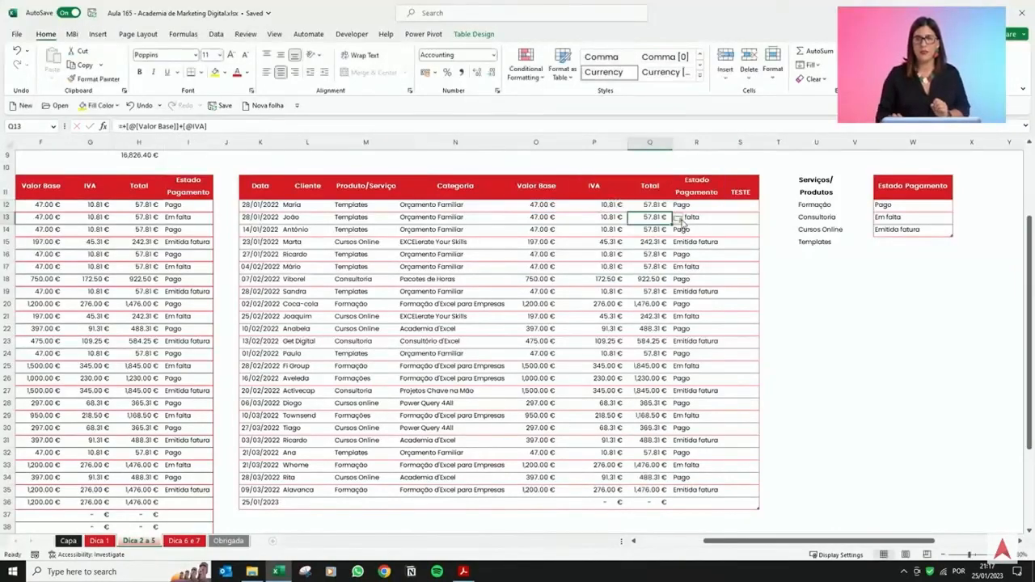
Resize the right table by extending its corner handle down to row 43.
scroll(656, 289, down, 2)
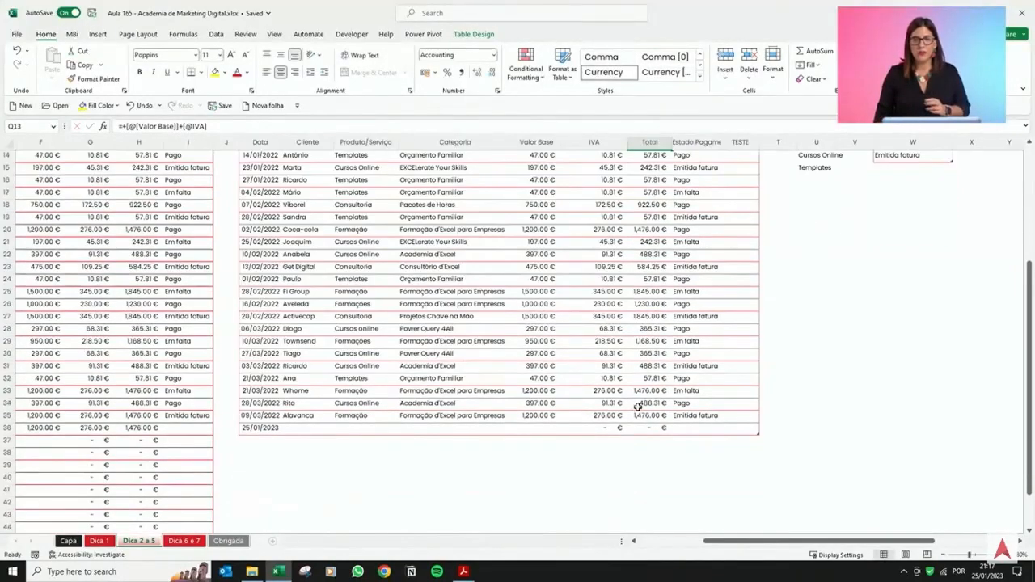
click(759, 434)
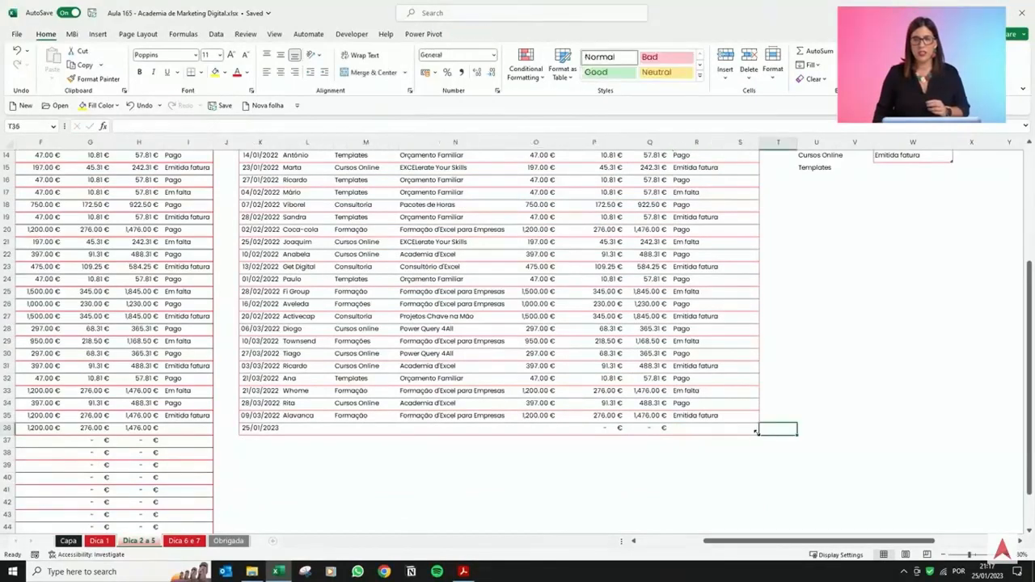
drag(759, 435, 753, 516)
scroll(737, 476, down, 2)
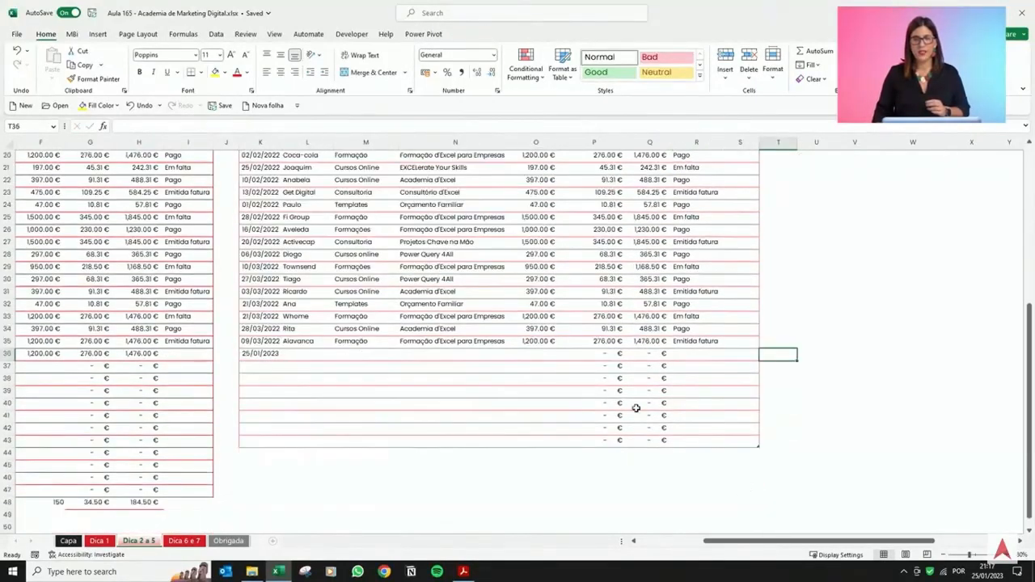
click(593, 370)
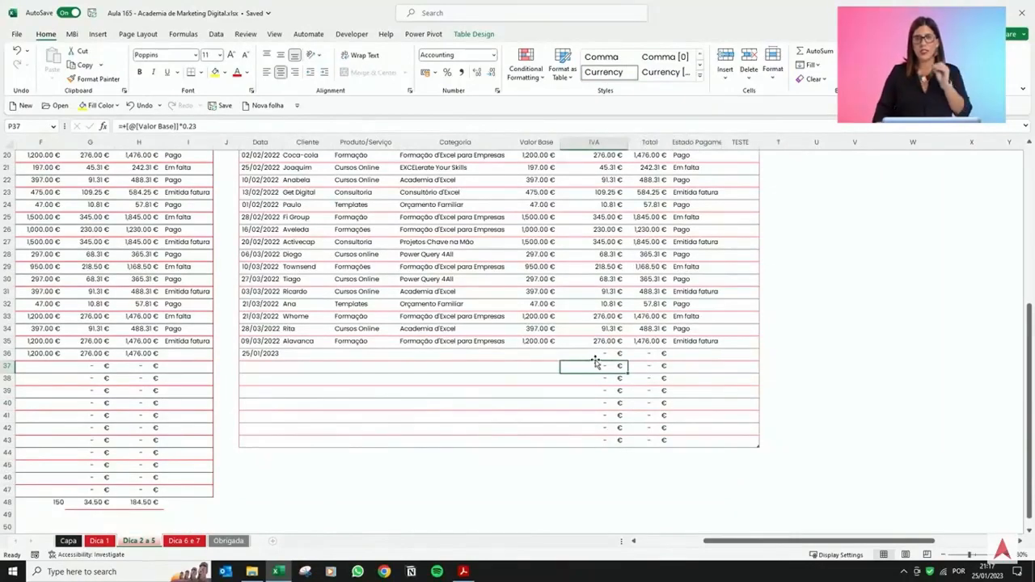
scroll(534, 373, up, 4)
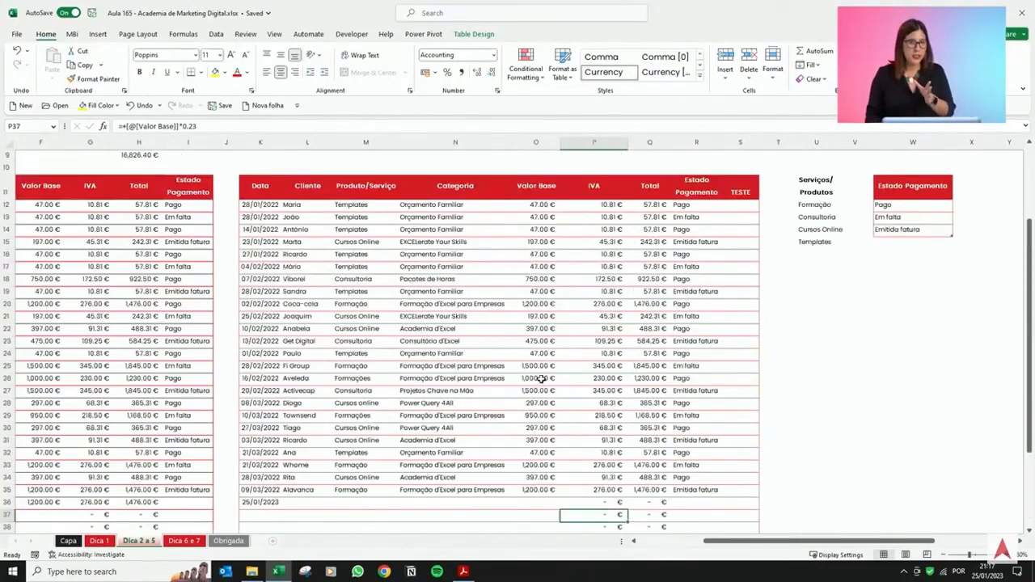
scroll(540, 379, up, 2)
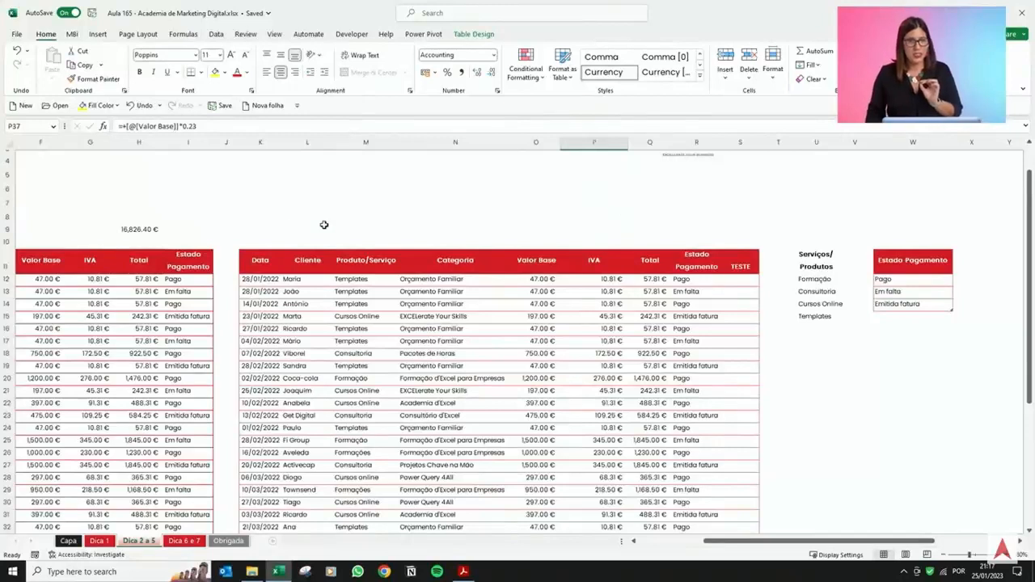
Sum the right table's Total column in cell Q9 and format the result as euros without decimals.
click(152, 222)
click(152, 229)
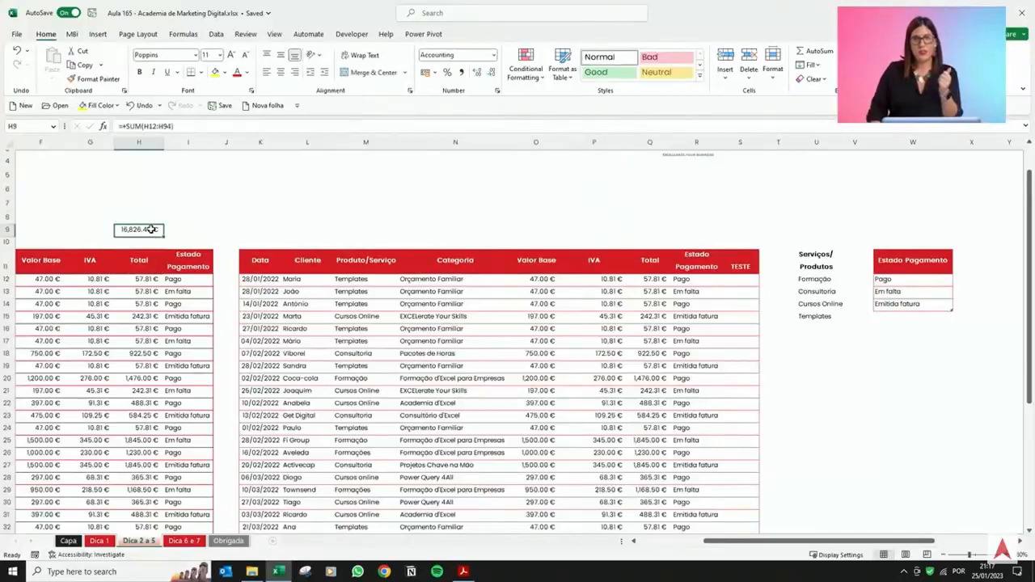
click(654, 233)
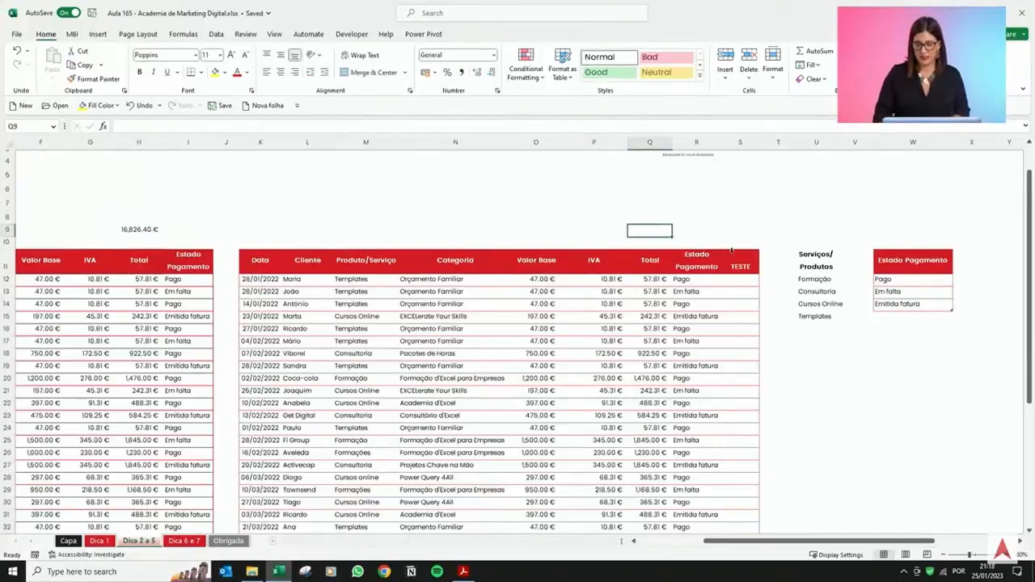
text(+SUM()
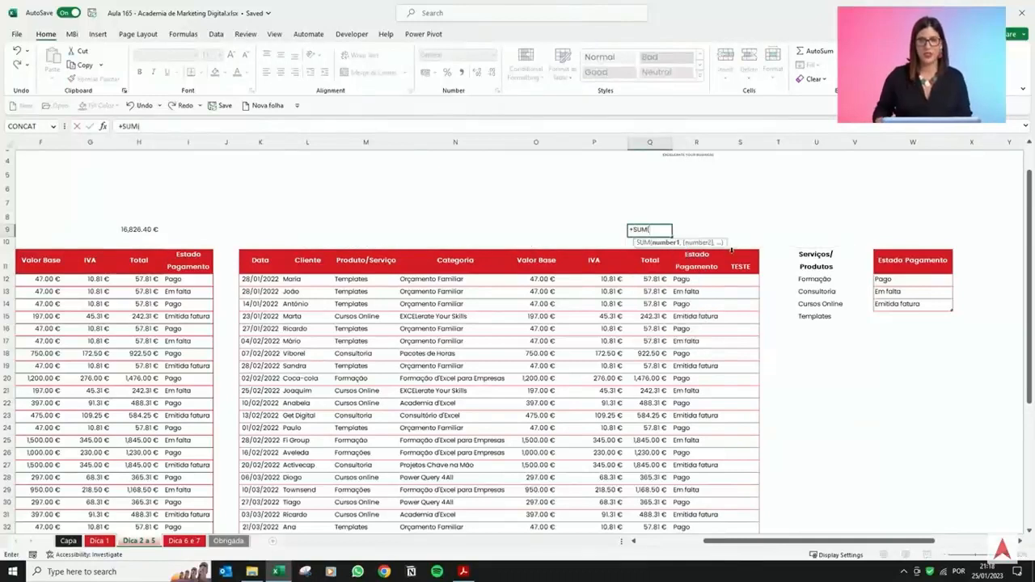
click(643, 252)
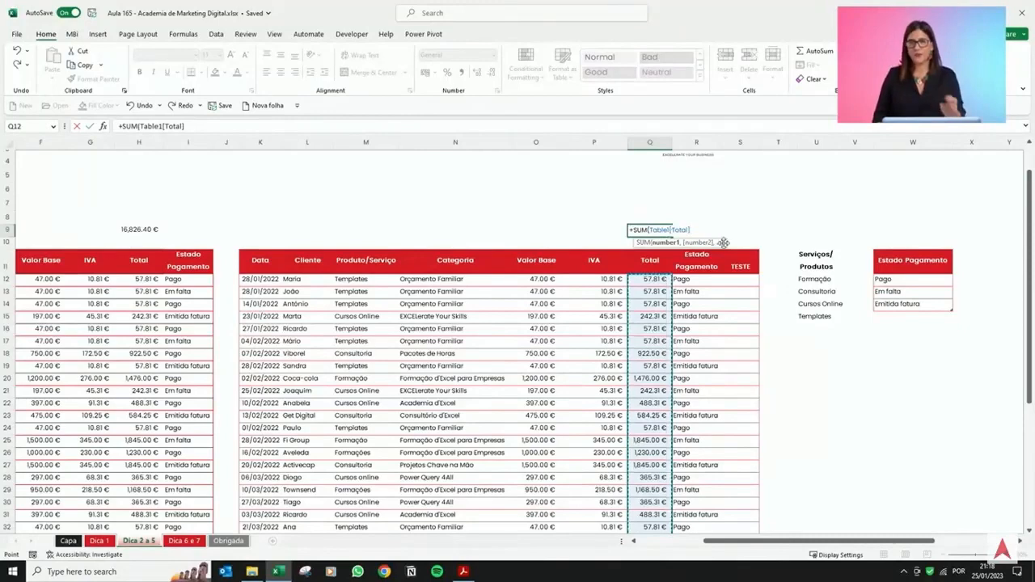
text())
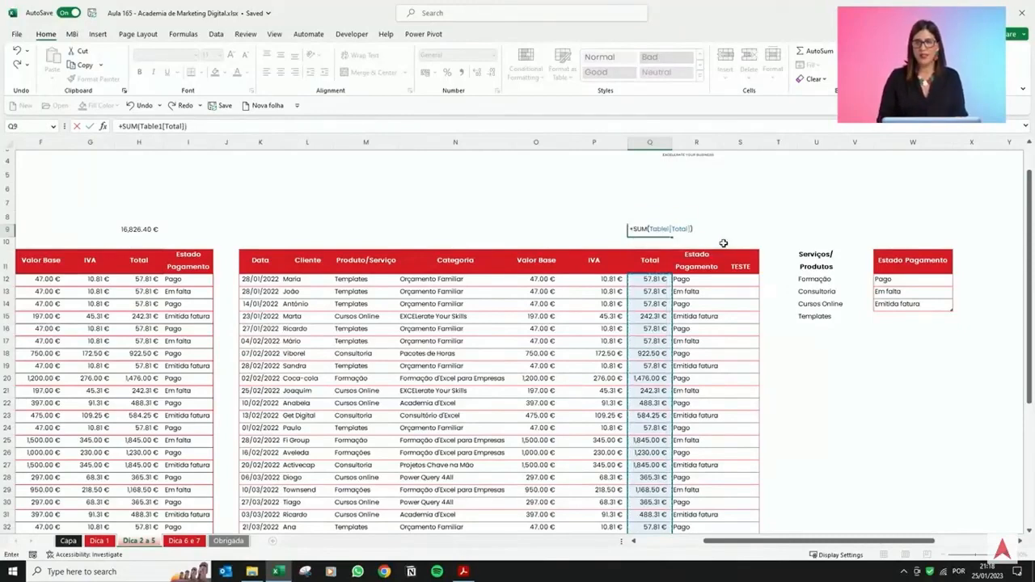
key(ctrl+Return)
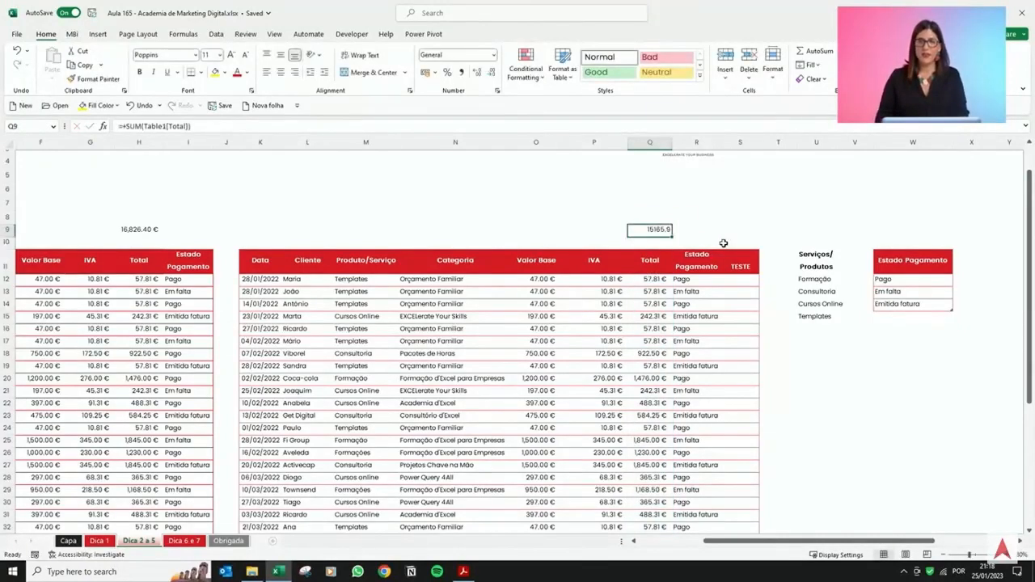
click(424, 72)
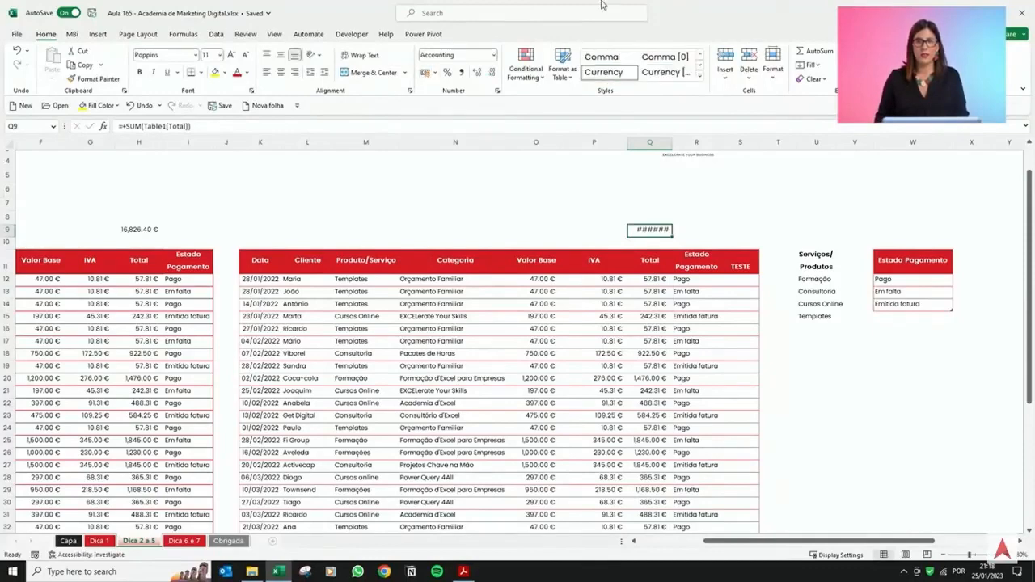
click(494, 72)
click(494, 72)
Enter a Valor Base of 10000 in row 44, the first row below the right table.
scroll(635, 316, down, 5)
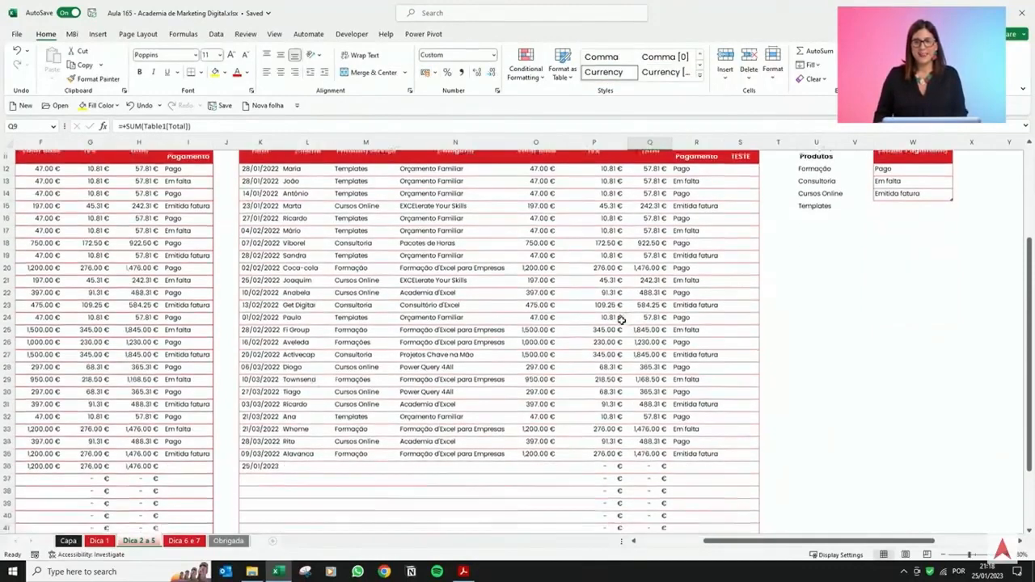
scroll(472, 377, up, 5)
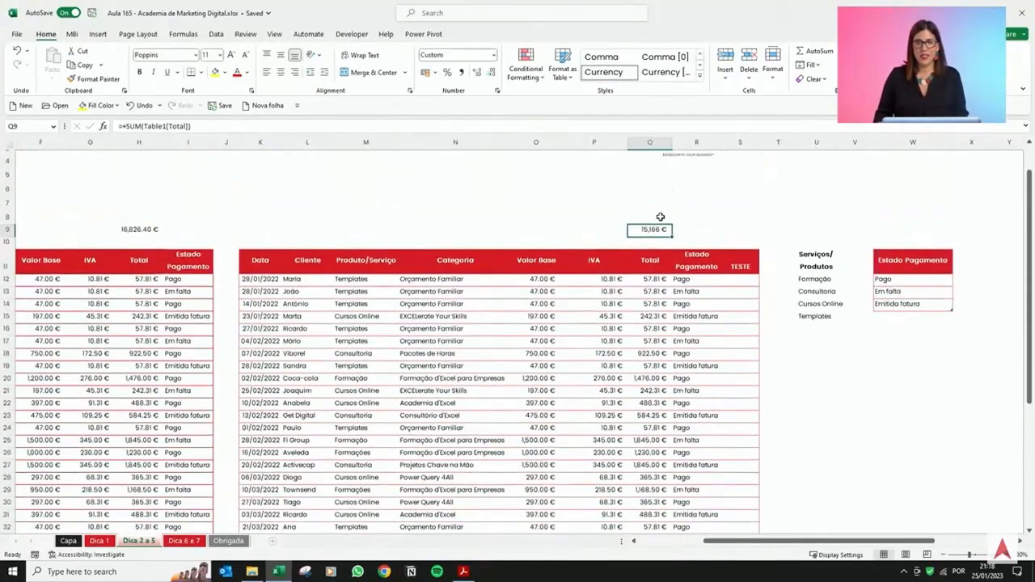
scroll(439, 393, down, 5)
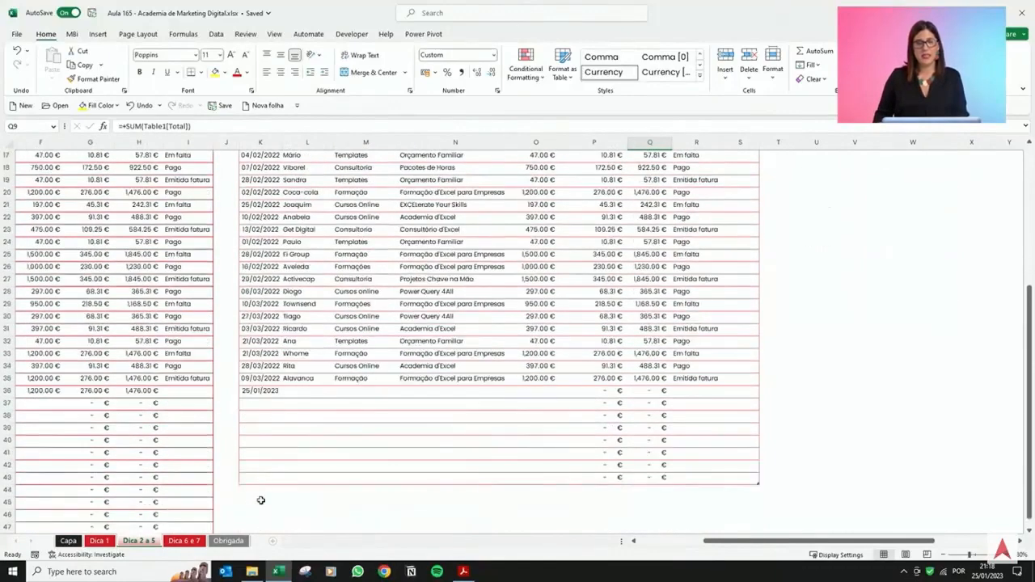
click(262, 490)
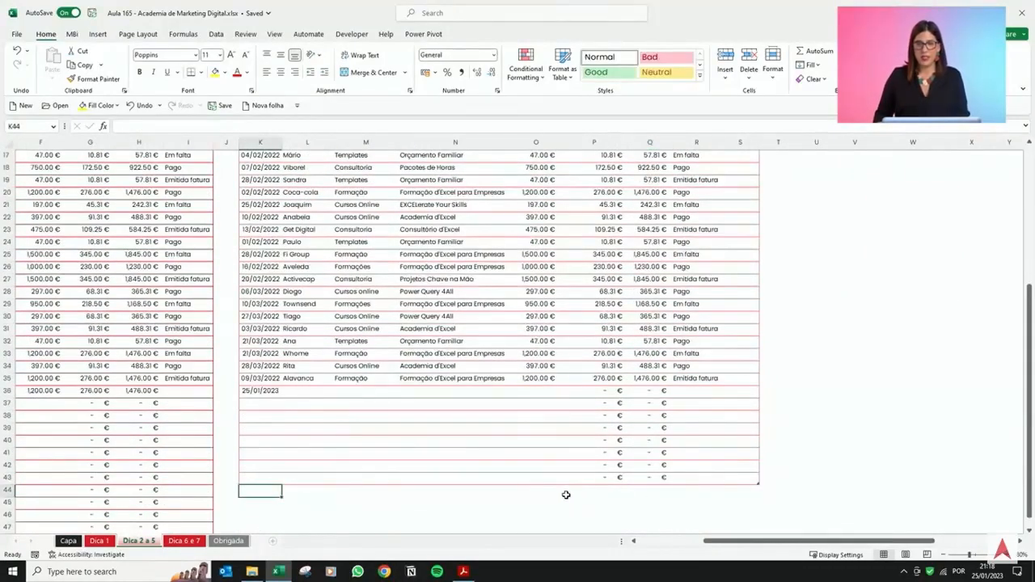
click(620, 495)
key(Left)
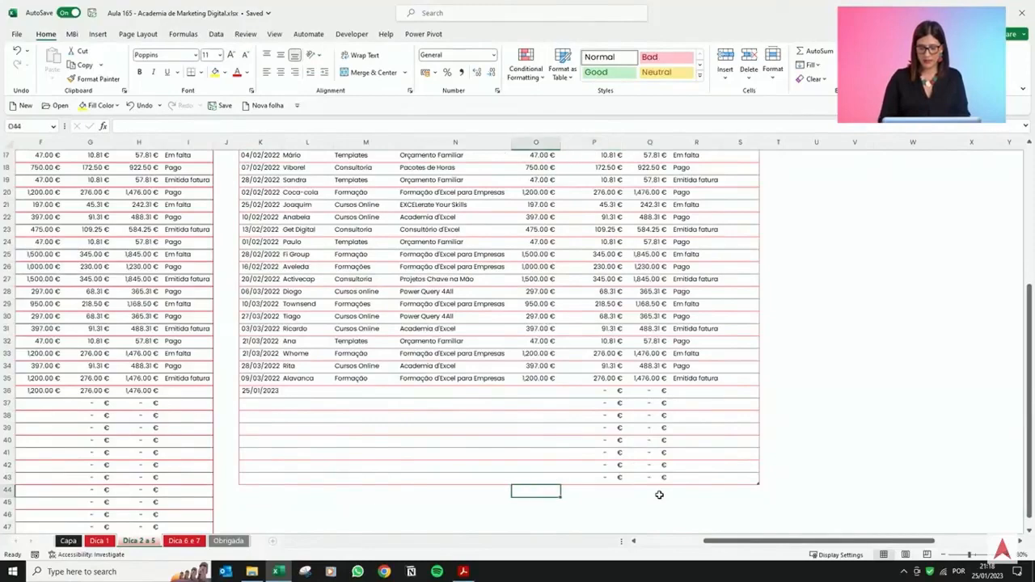
text(10000)
key(Return)
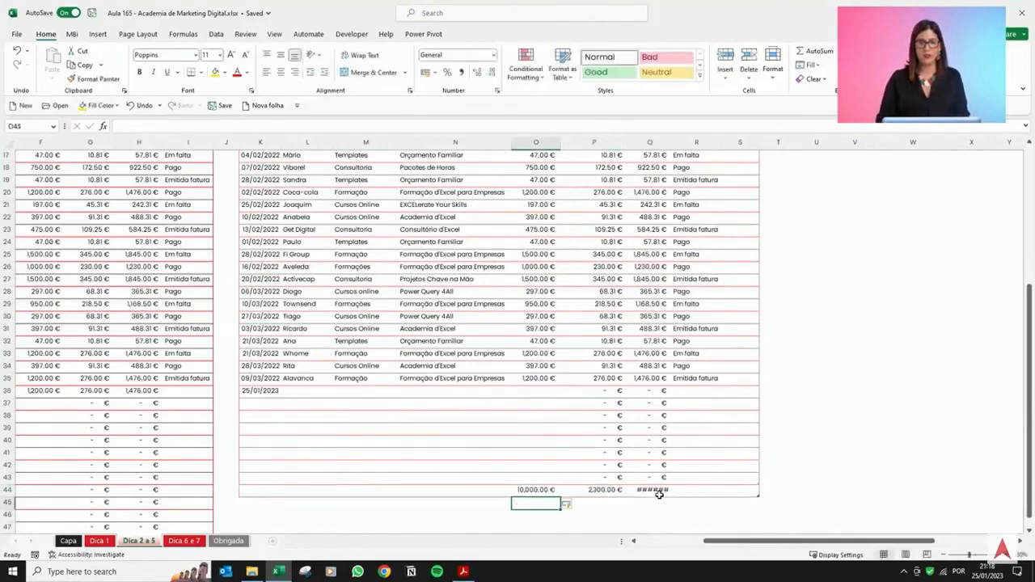
Turn on the Total Row option for the right table.
scroll(579, 436, up, 5)
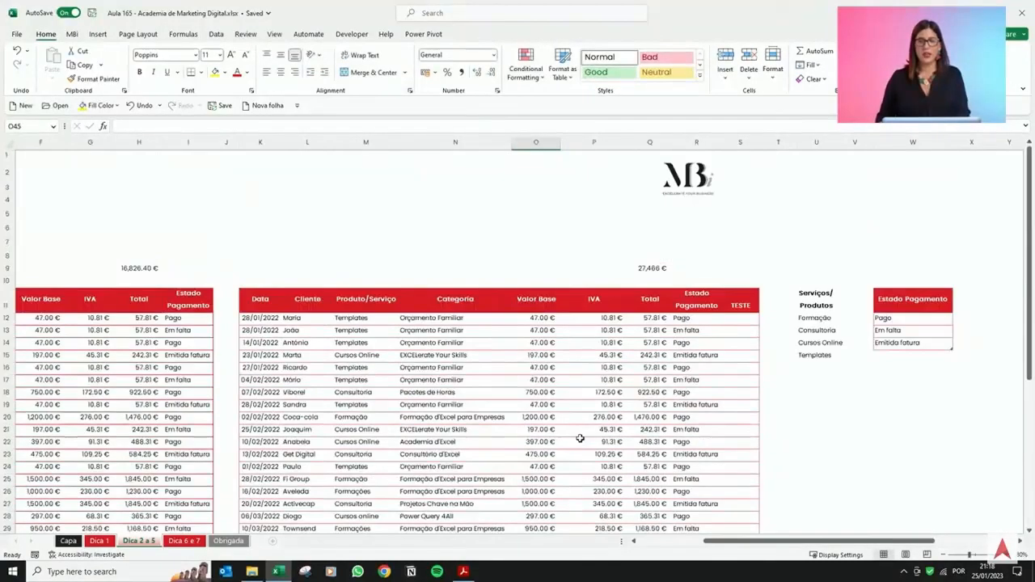
click(651, 269)
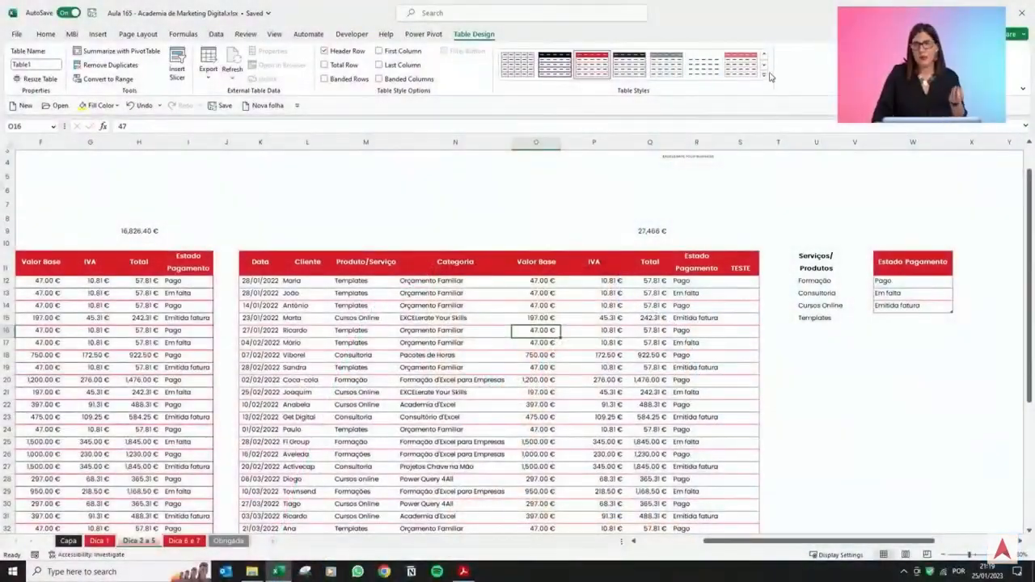
click(764, 72)
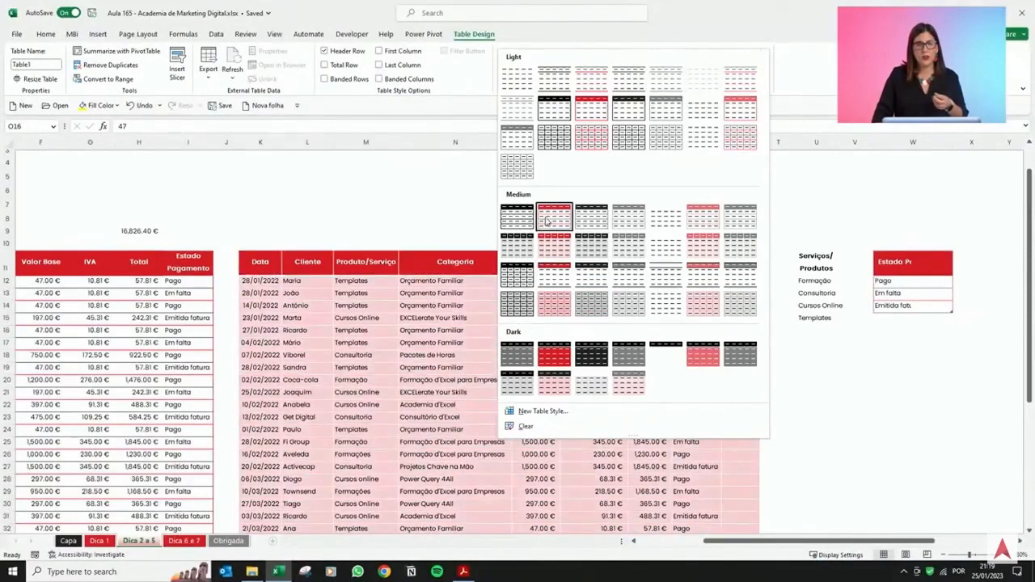
click(327, 91)
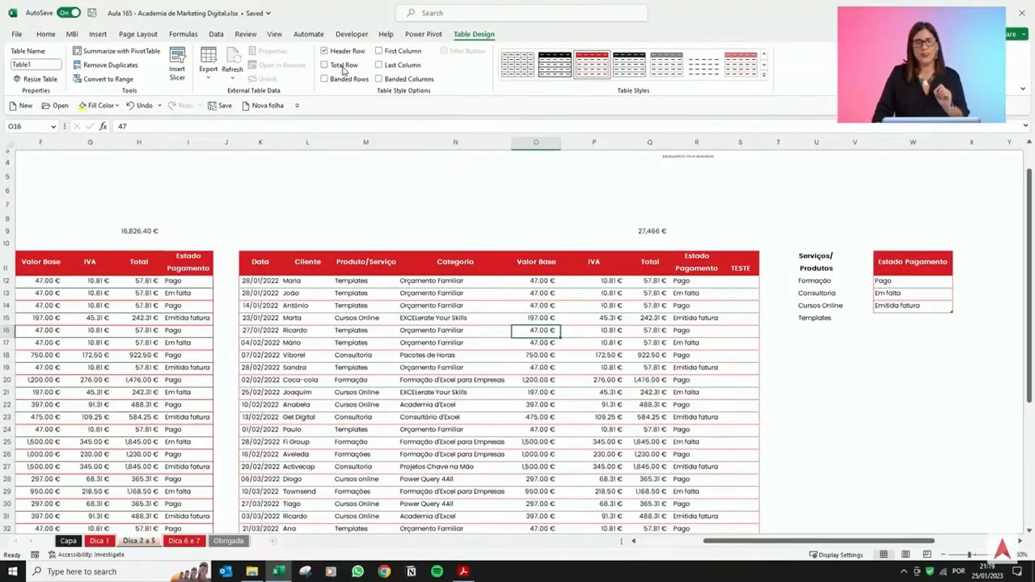
click(343, 70)
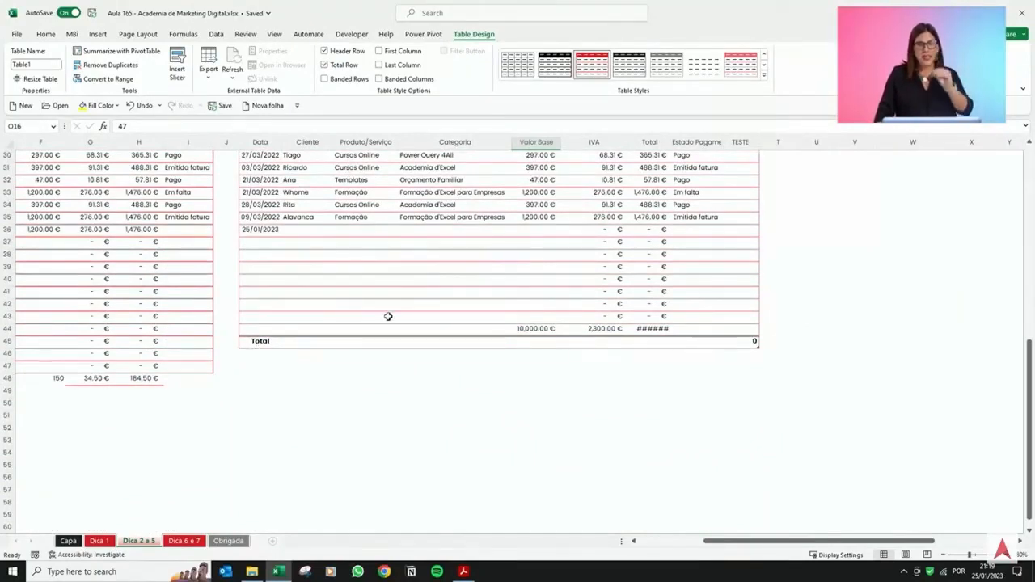
Set the total row to sum the Valor Base, IVA and Total columns.
click(555, 343)
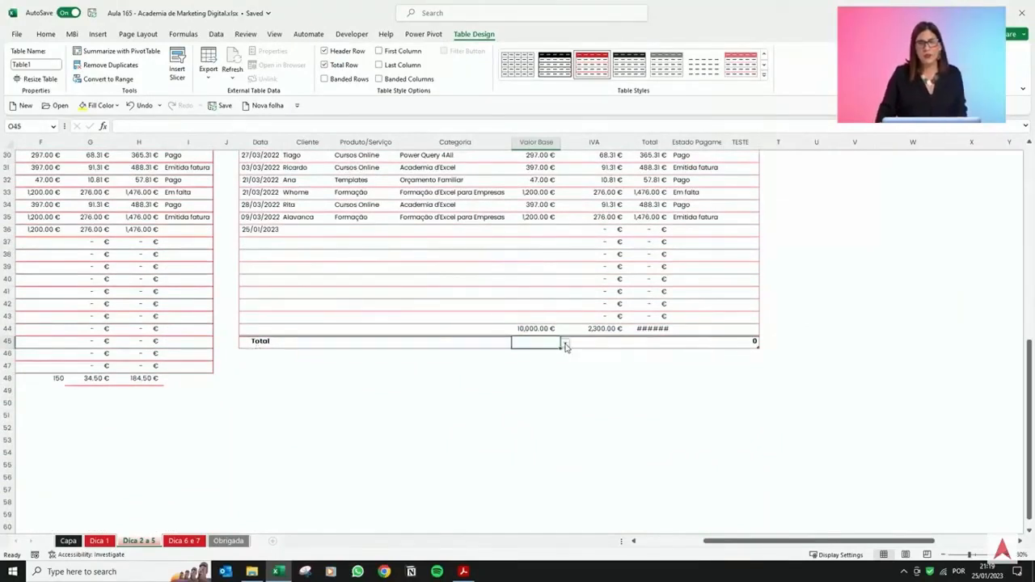
click(566, 343)
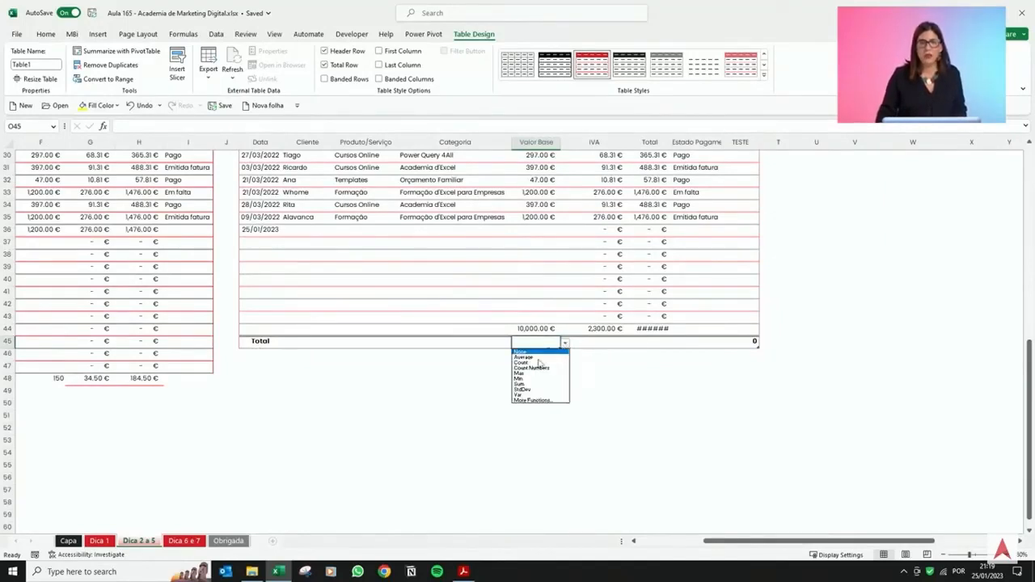
click(534, 385)
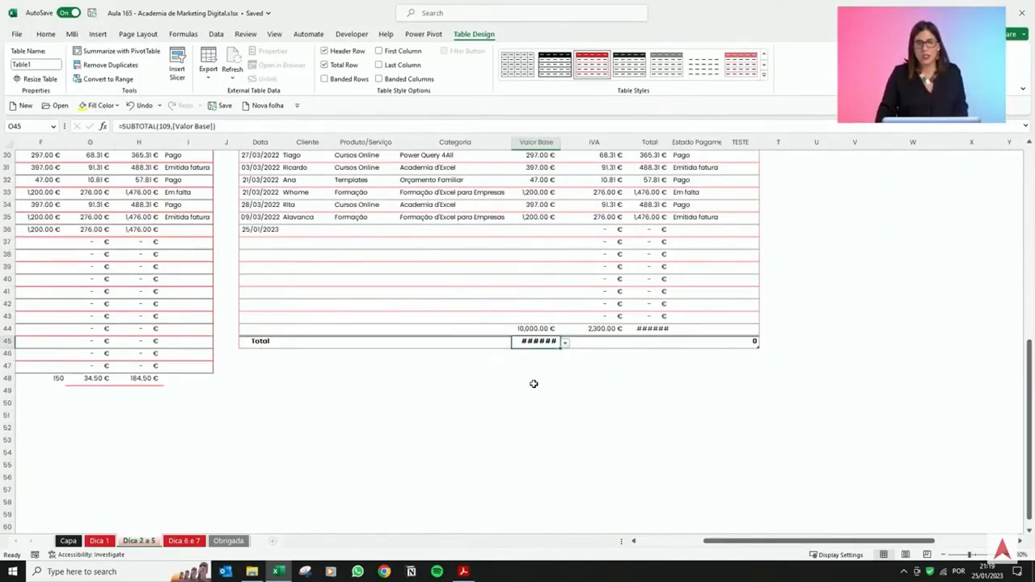
click(611, 341)
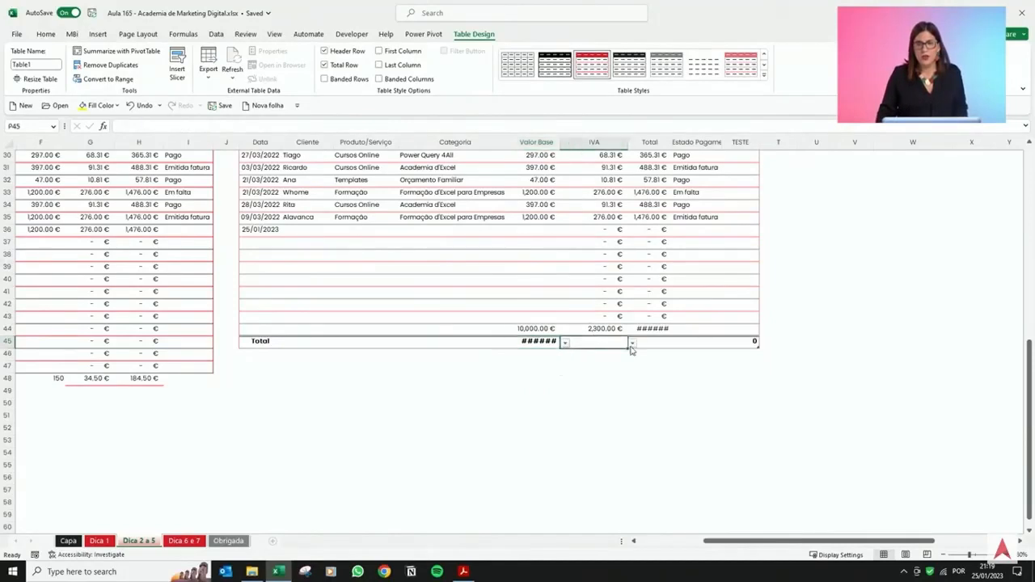
click(633, 343)
click(610, 387)
click(660, 342)
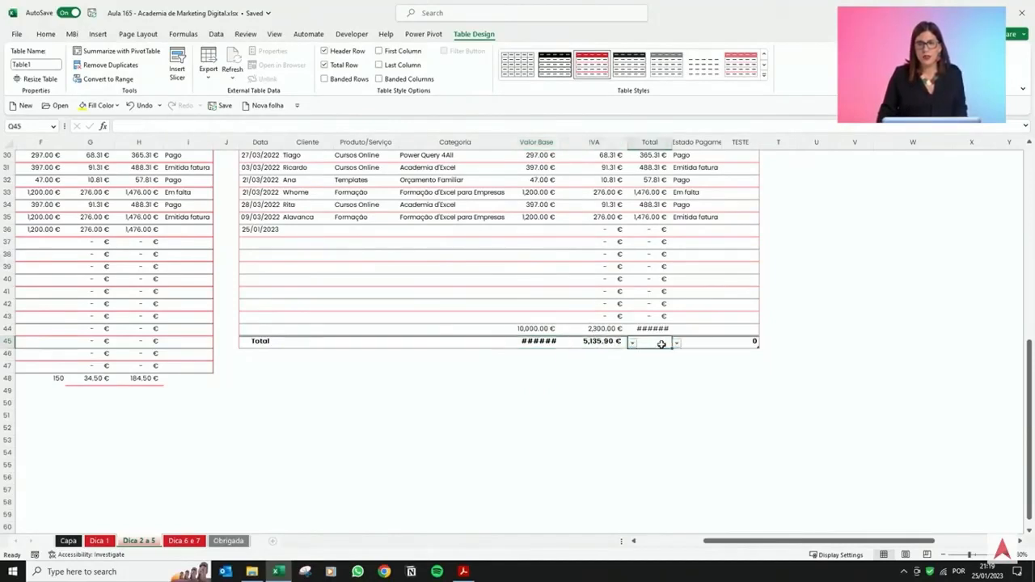
click(676, 343)
click(650, 386)
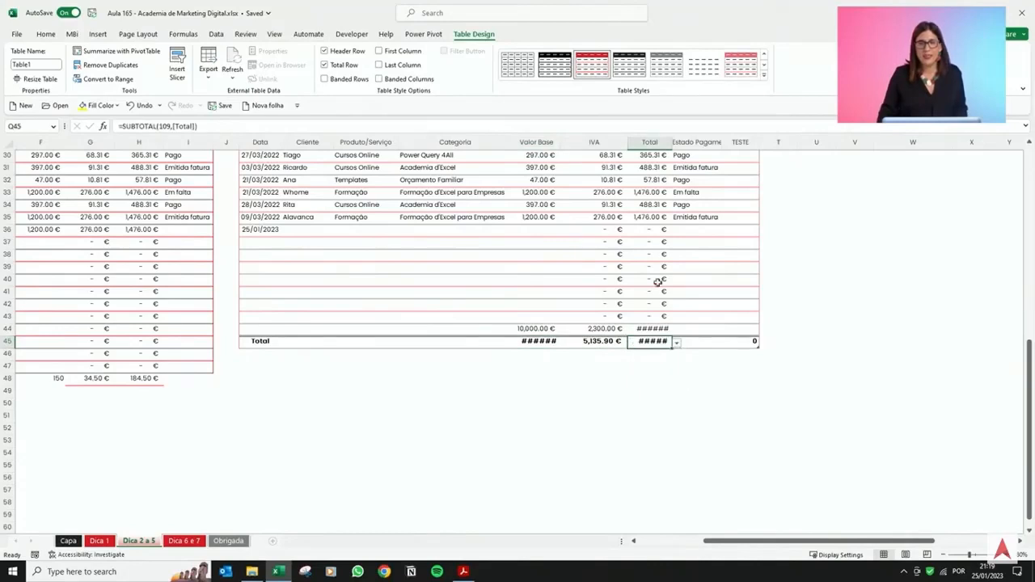
Set the Cliente cell of the total row to Count.
click(317, 342)
click(392, 346)
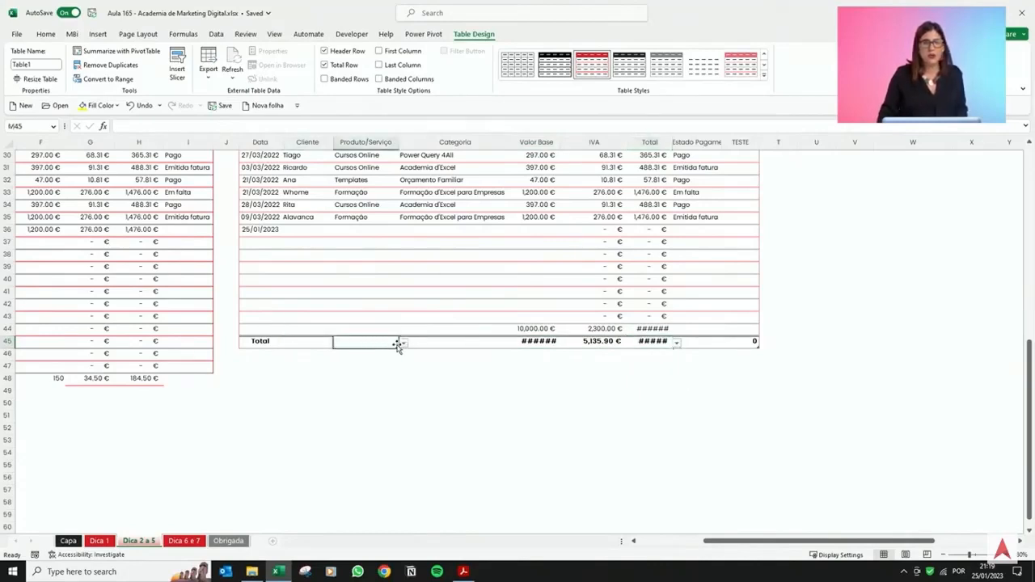
click(285, 346)
click(339, 346)
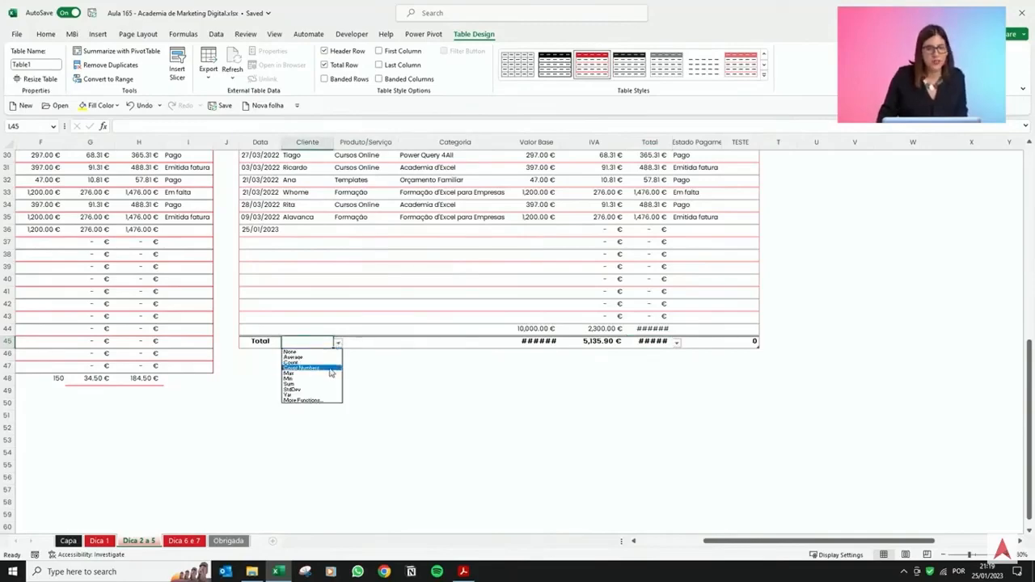
click(328, 362)
Adjust the widths of the Valor Base and IVA columns so the totals display.
click(545, 254)
scroll(545, 254, up, 9)
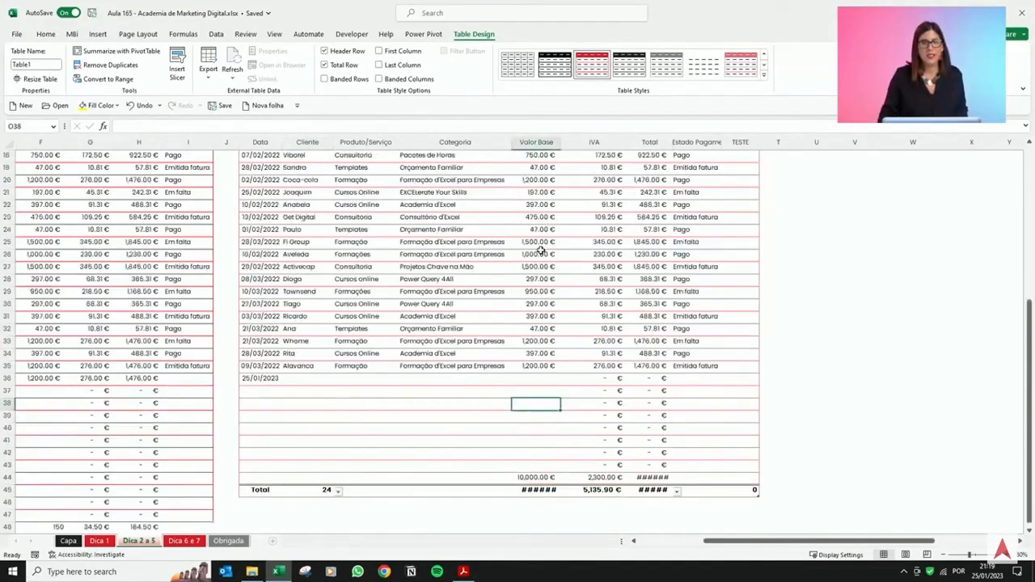
drag(563, 141, 572, 142)
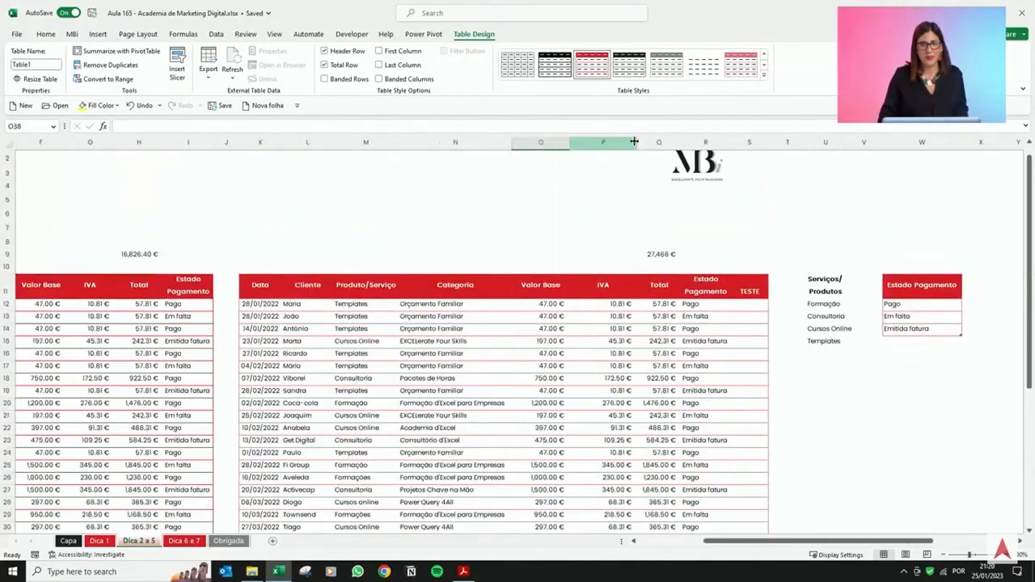
drag(638, 141, 619, 142)
Turn on filtering and filter the Produto/Serviço column to show only Consultoria.
click(545, 295)
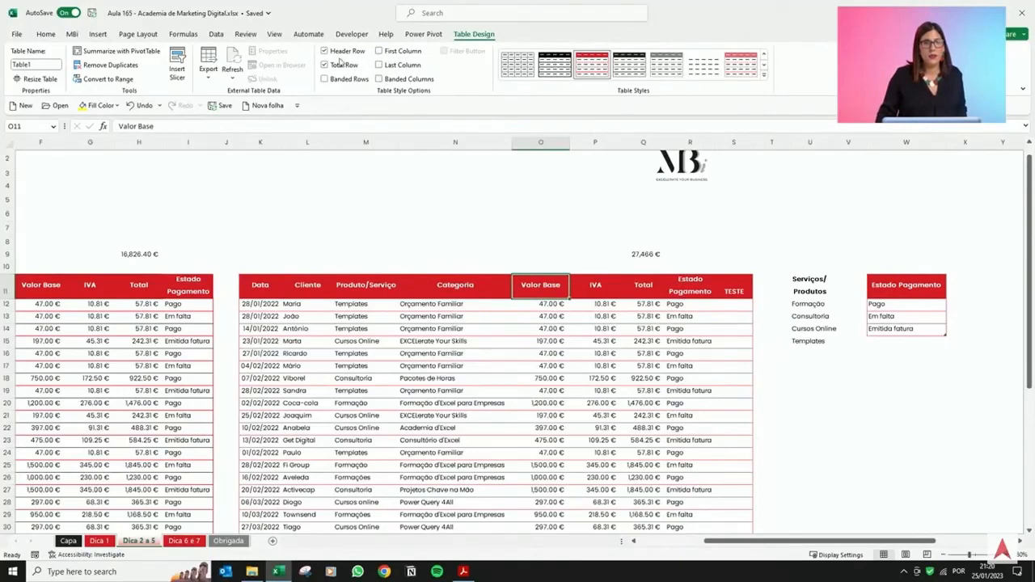
click(216, 34)
click(406, 63)
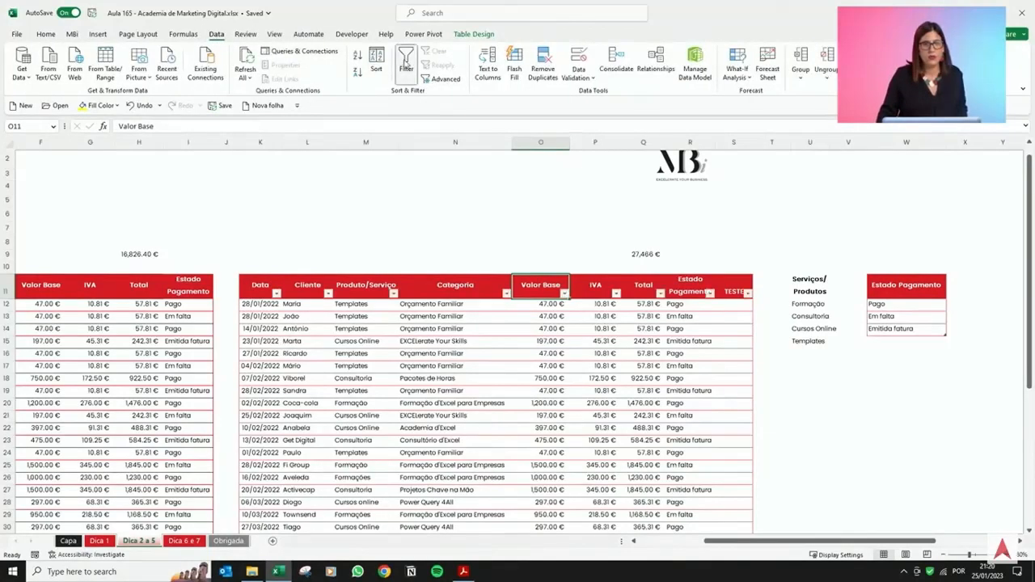
click(393, 293)
click(305, 421)
click(307, 431)
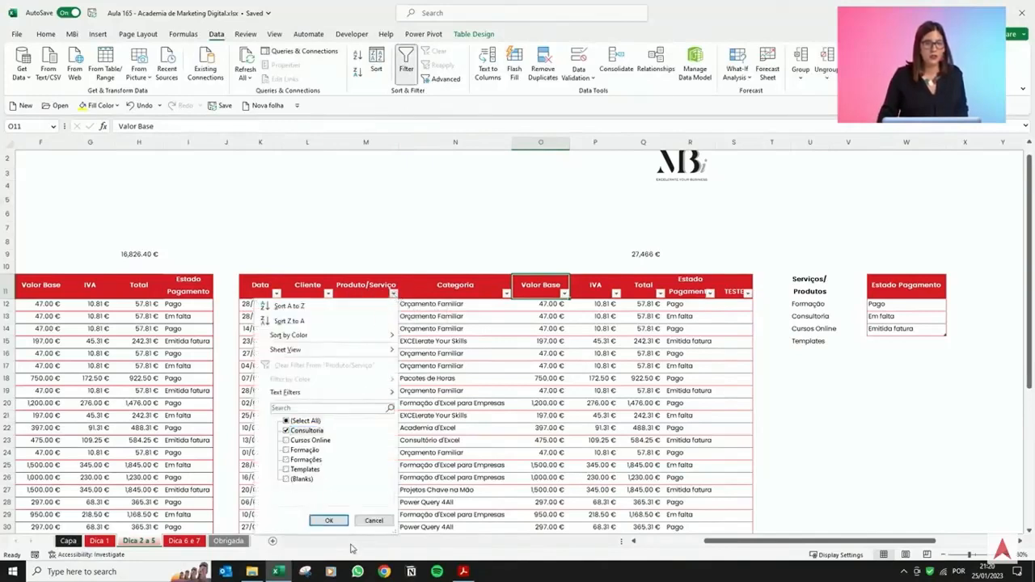
click(341, 521)
scroll(327, 404, up, 1)
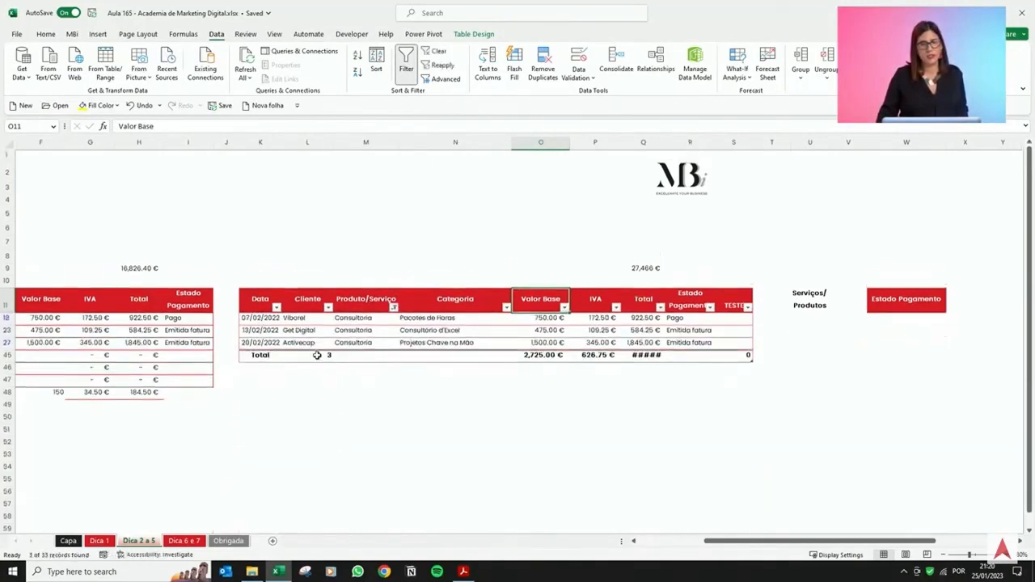
Change the Produto/Serviço filter to show only Cursos Online instead of Consultoria.
drag(315, 356, 703, 356)
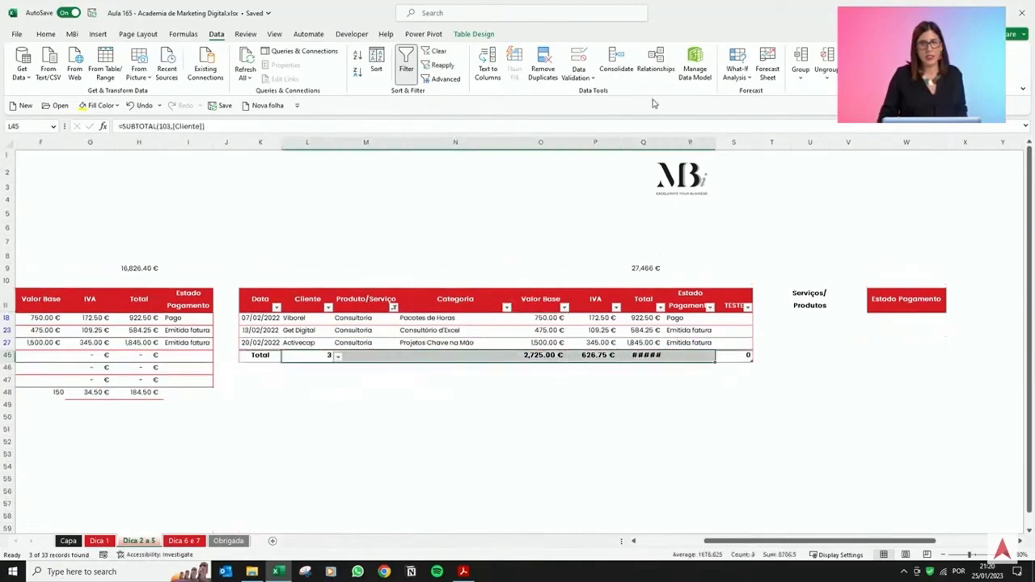
click(354, 331)
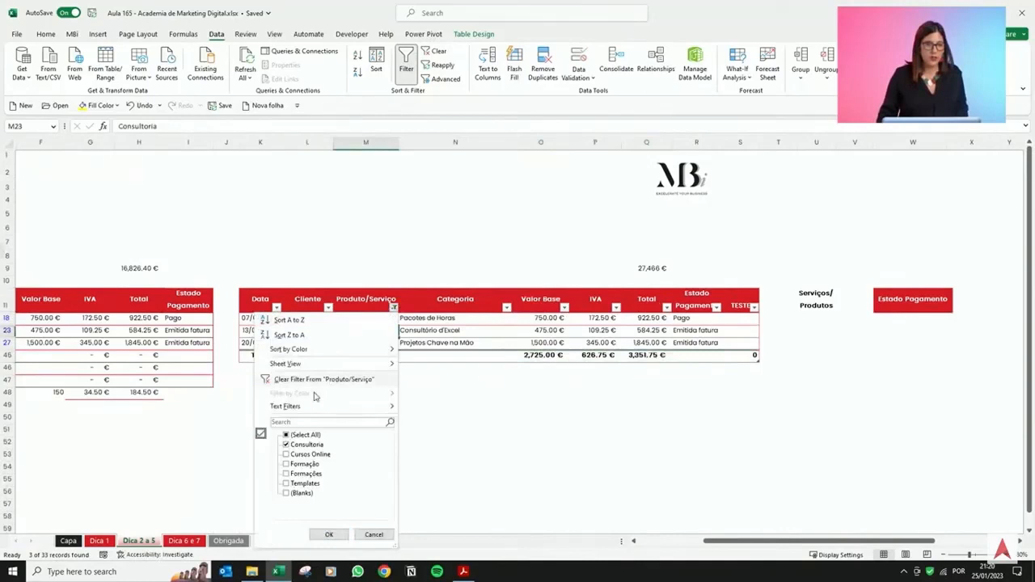
click(308, 445)
click(310, 455)
click(331, 535)
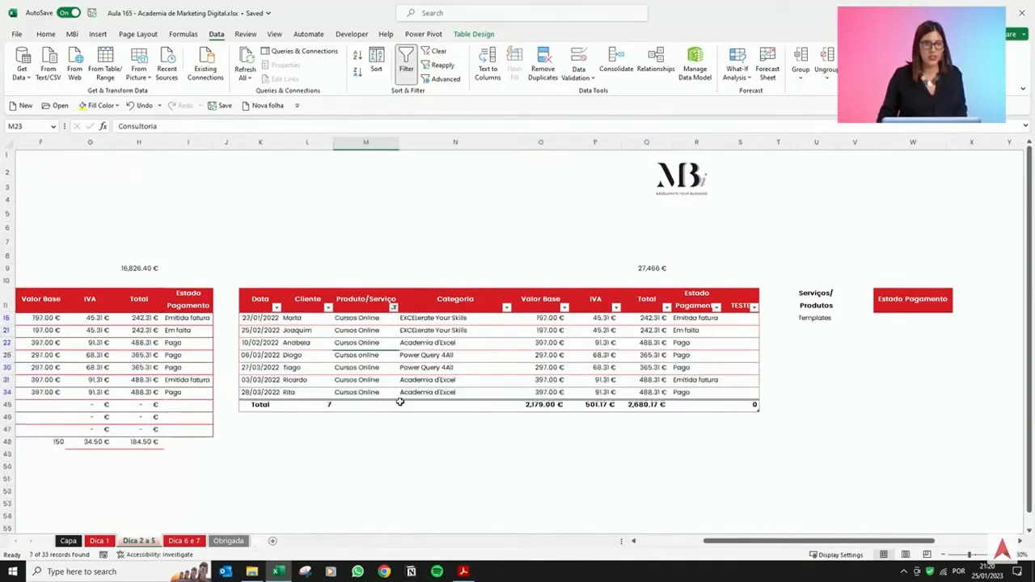
Insert slicers for the table's Produto/Serviço, Categoria and Estado Pagamento columns.
drag(296, 408, 703, 406)
click(546, 354)
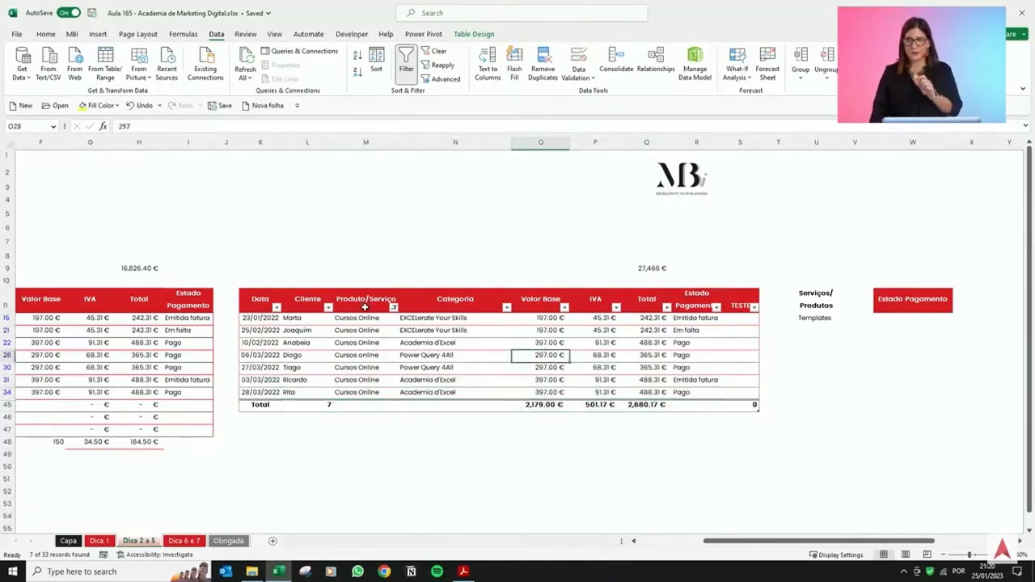
click(378, 340)
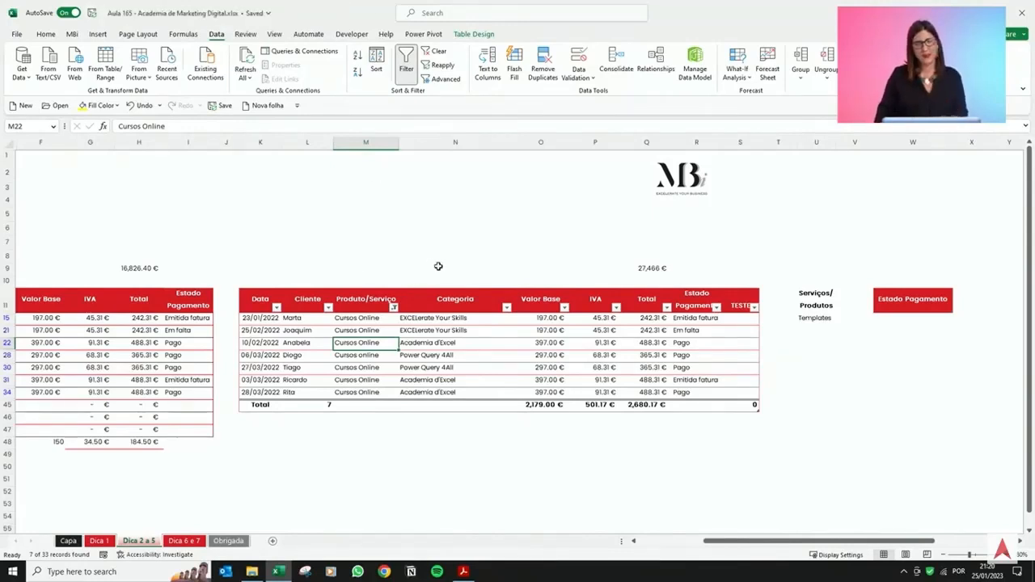
click(98, 34)
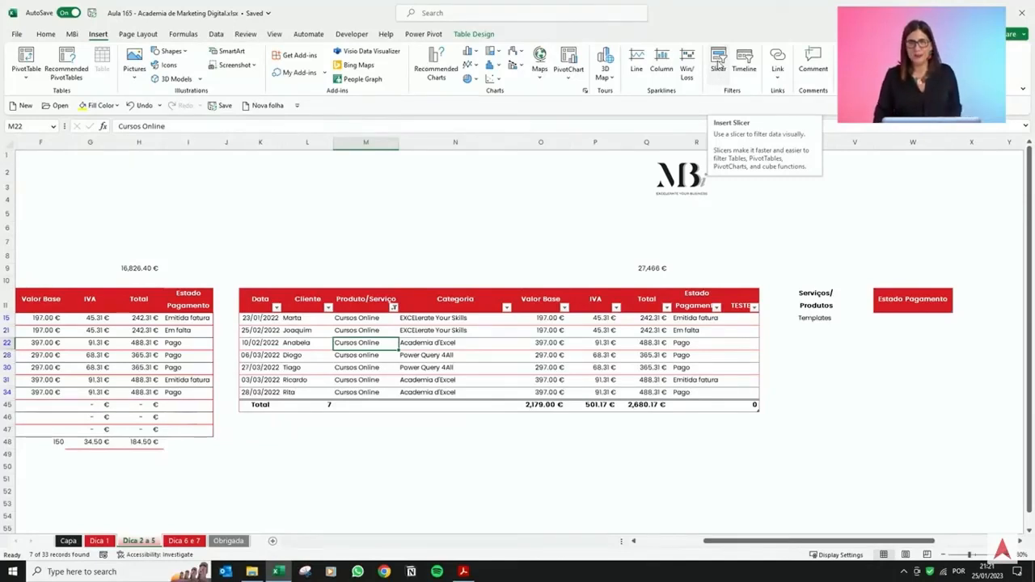
click(718, 65)
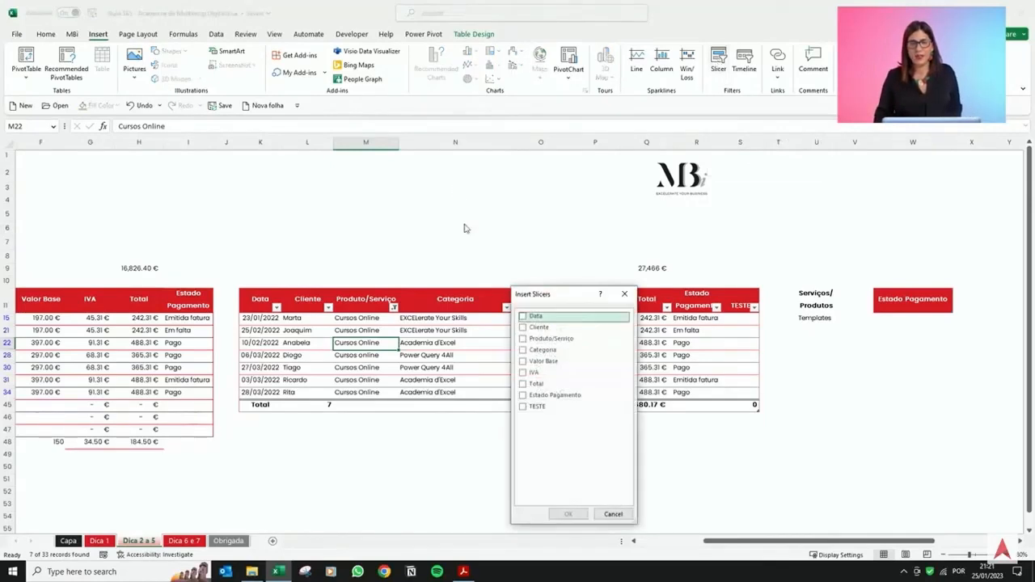
drag(539, 296, 531, 153)
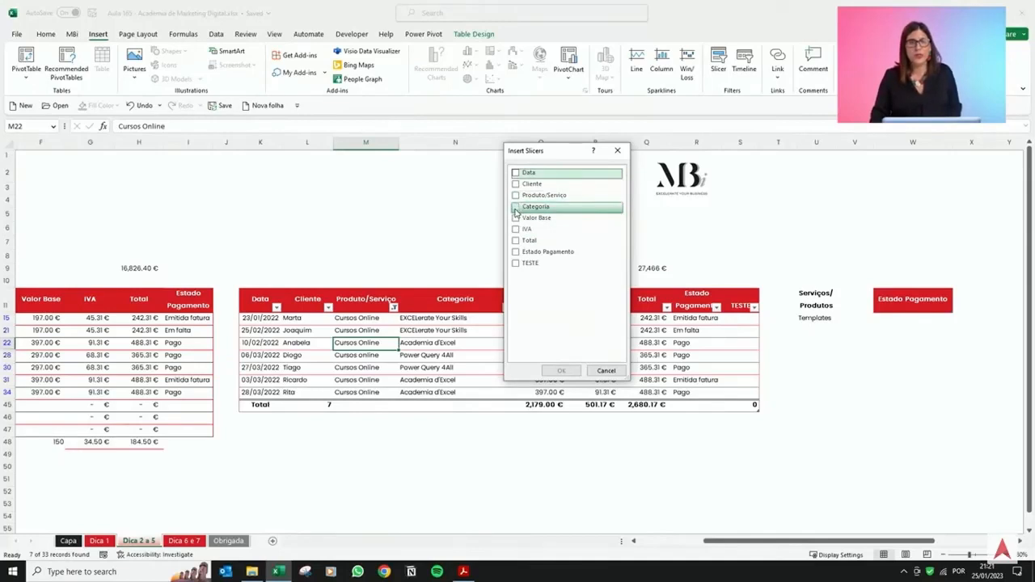
click(517, 195)
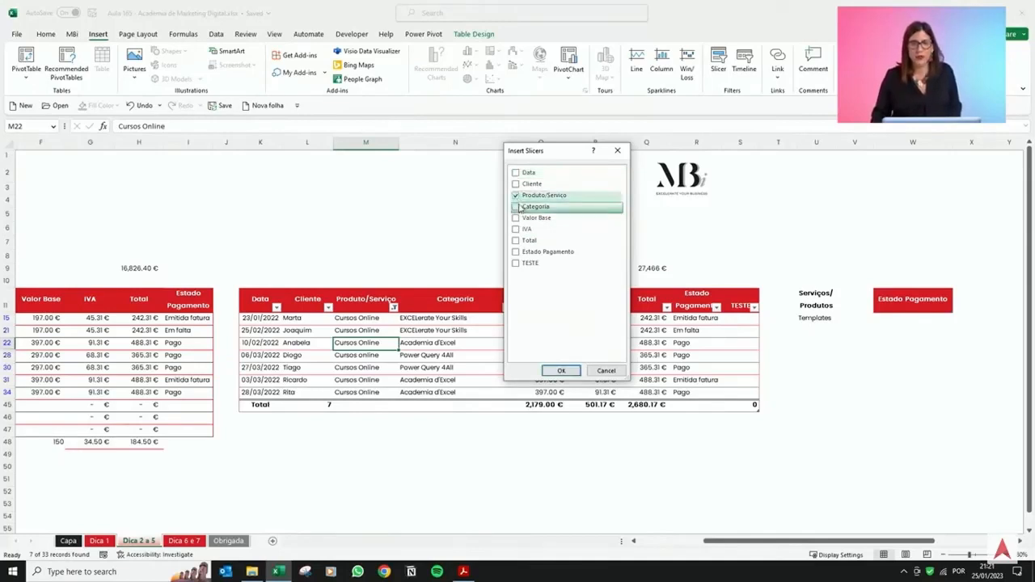
click(517, 209)
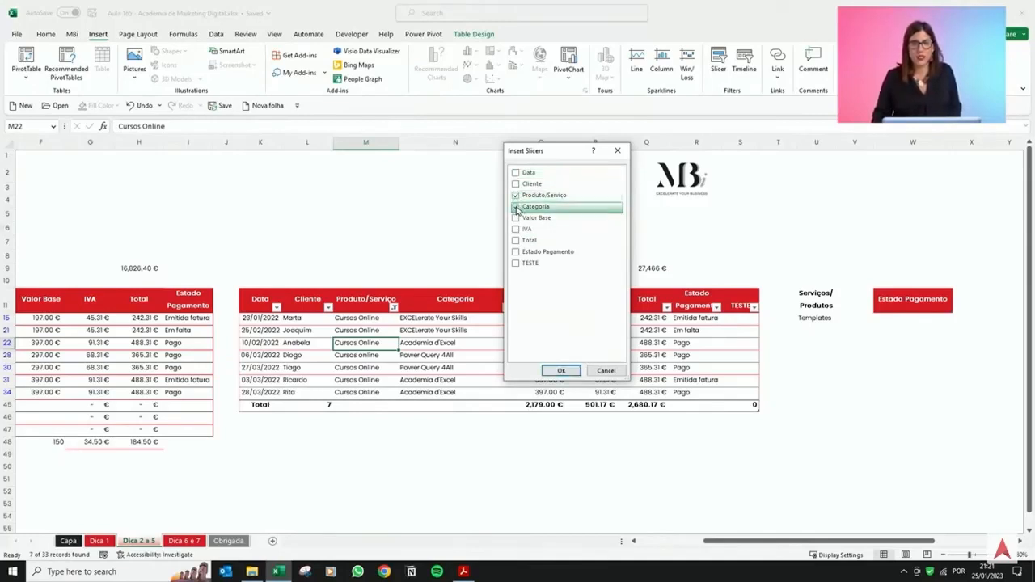
click(516, 252)
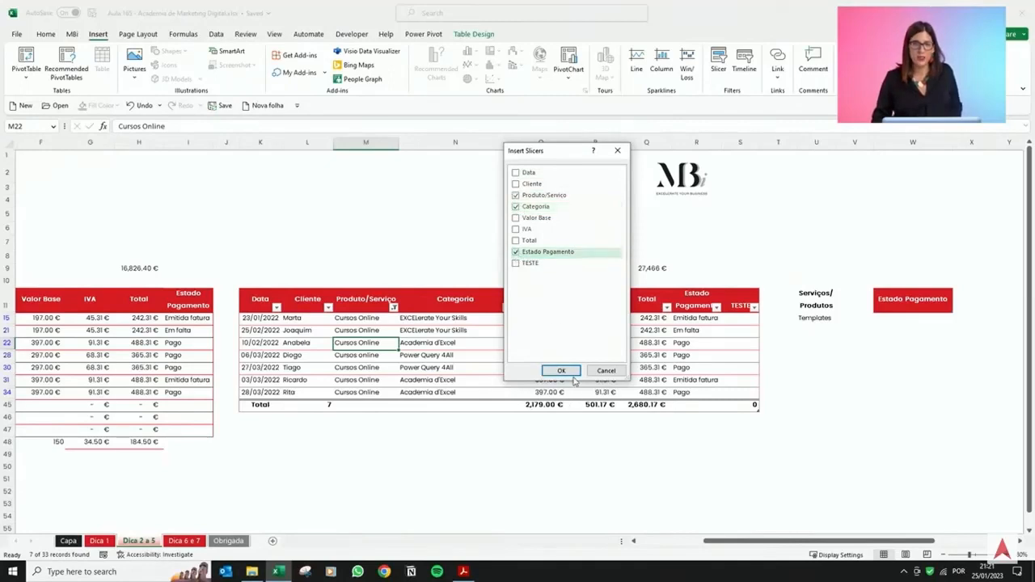
click(566, 370)
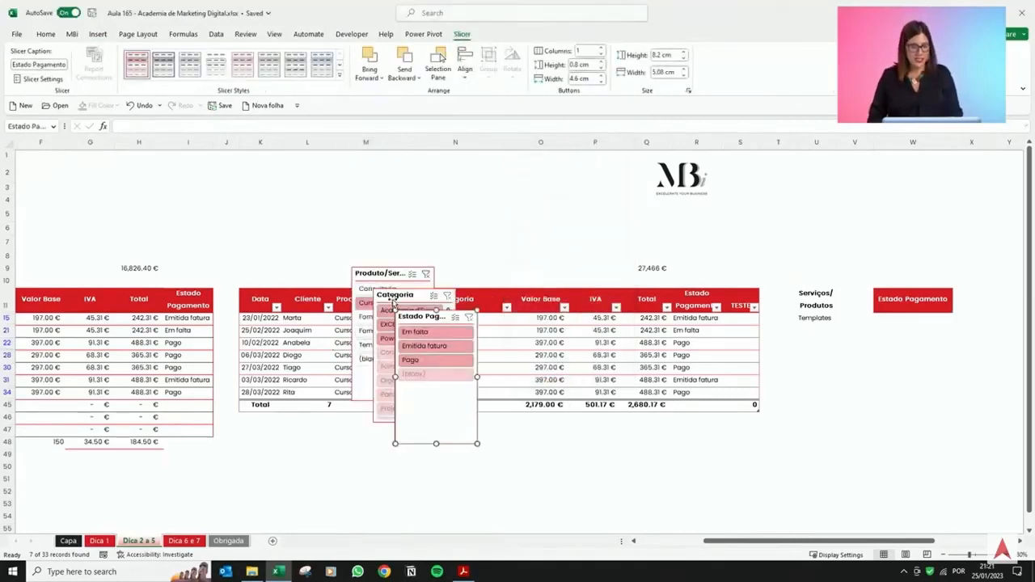
Arrange the three slicers side by side above the right table and widen the Produto/Serviço slicer to 8 cm.
drag(388, 272, 275, 165)
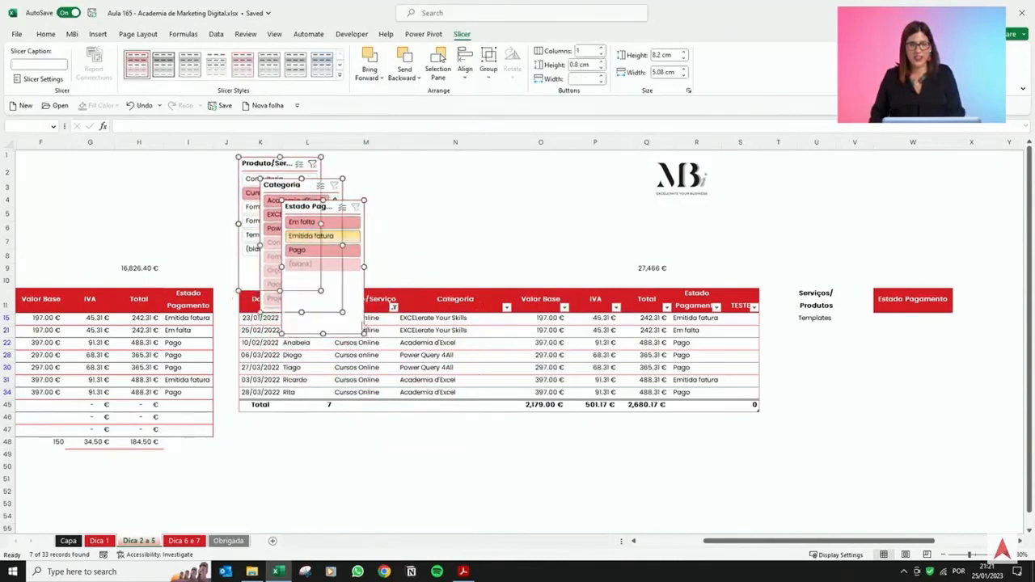
drag(323, 334, 324, 320)
click(393, 214)
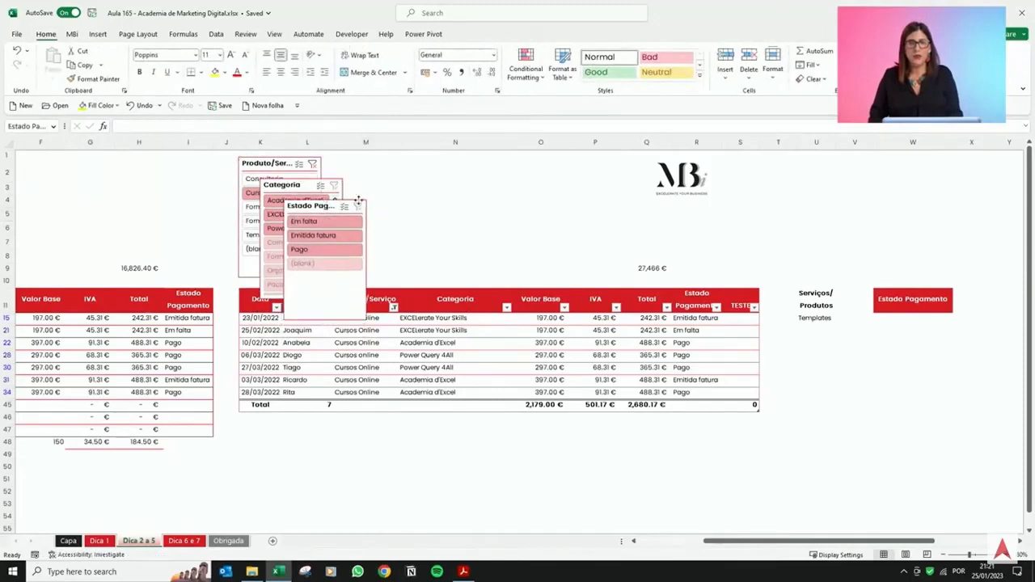
drag(358, 203, 505, 165)
drag(289, 189, 402, 166)
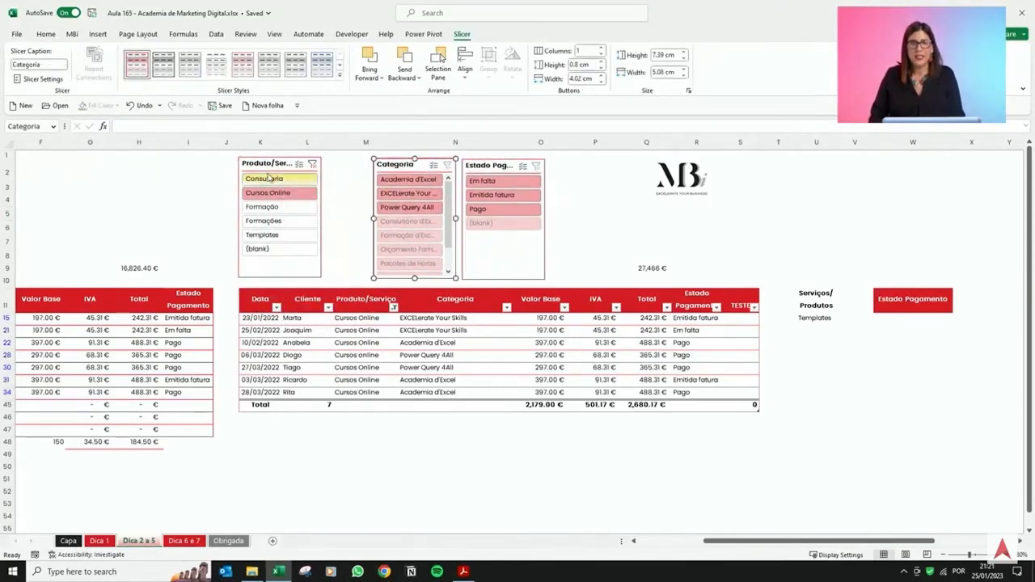
click(280, 161)
drag(321, 217, 369, 217)
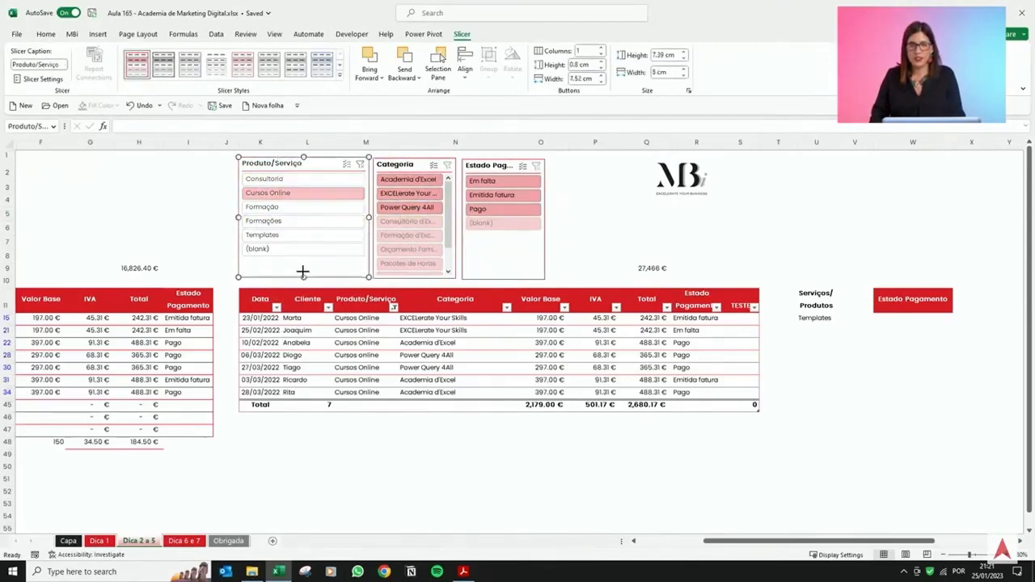
Move the Estado Pagamento slicer aside, widen the Categoria slicer to about 5.9 cm and resize Estado Pagamento to fit beside it.
click(495, 167)
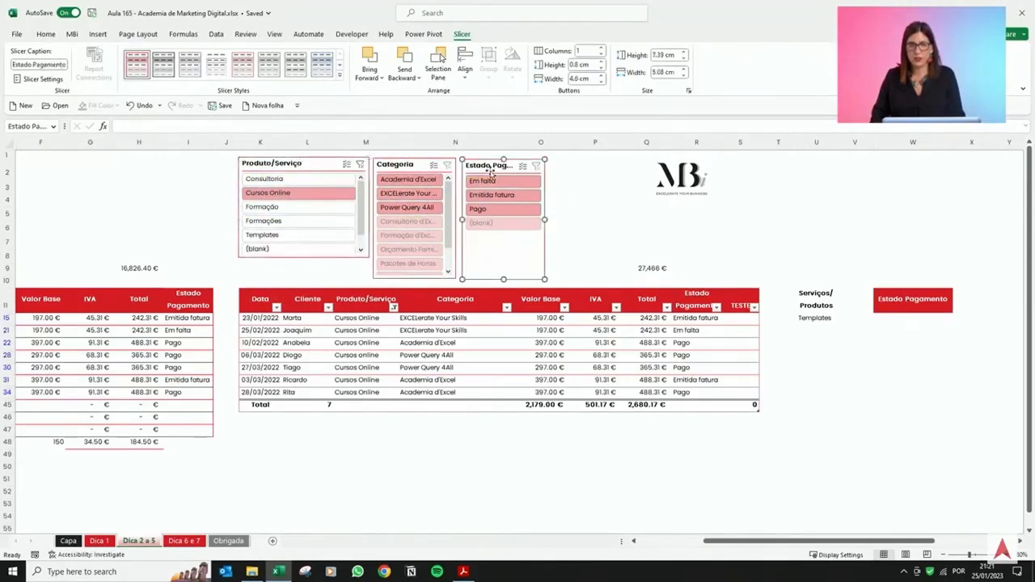
drag(495, 167, 590, 164)
click(389, 165)
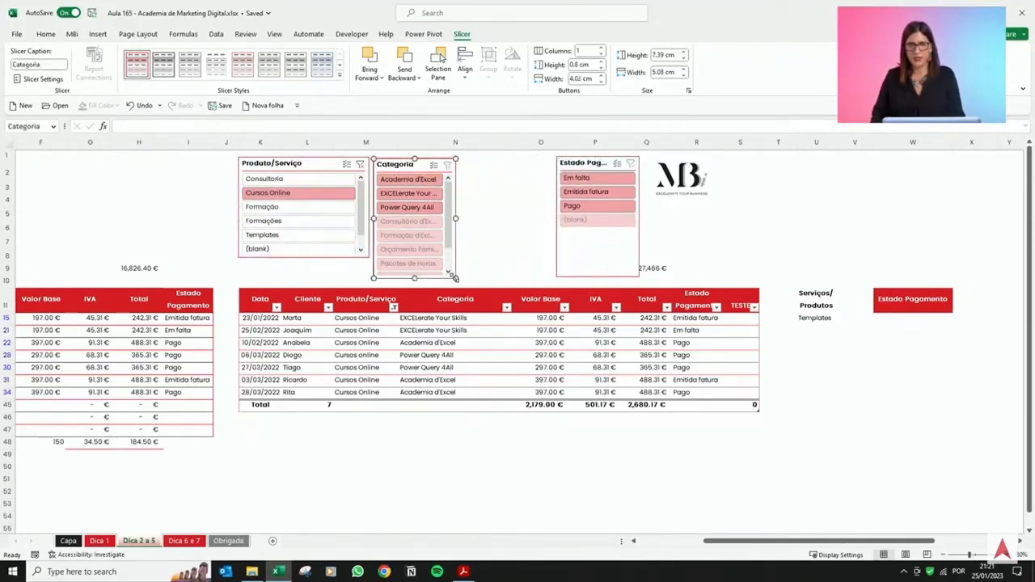
drag(455, 278, 486, 258)
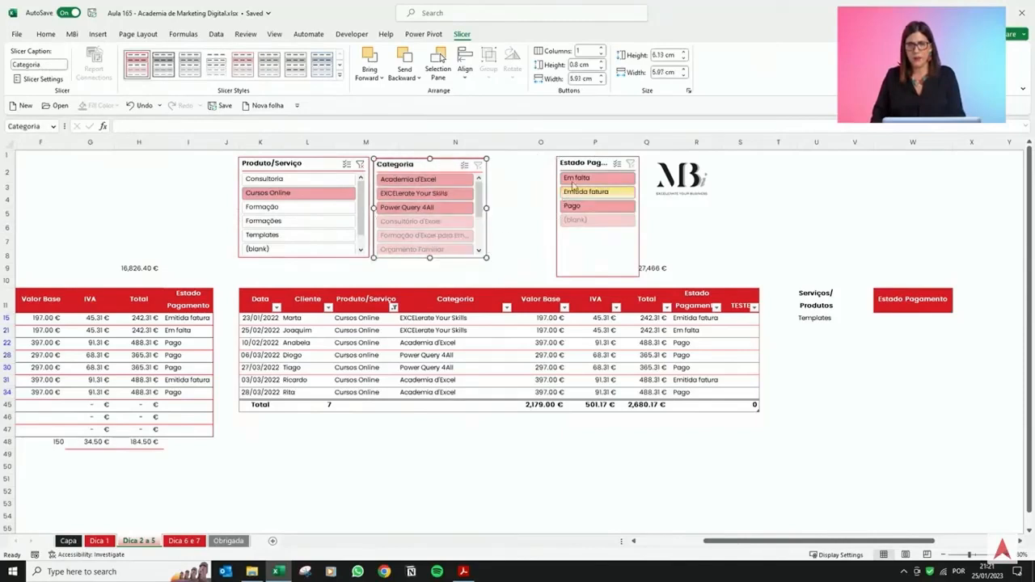
click(576, 168)
drag(556, 276, 493, 257)
Select all three slicers and move them together about one row lower.
ctrl+click(409, 165)
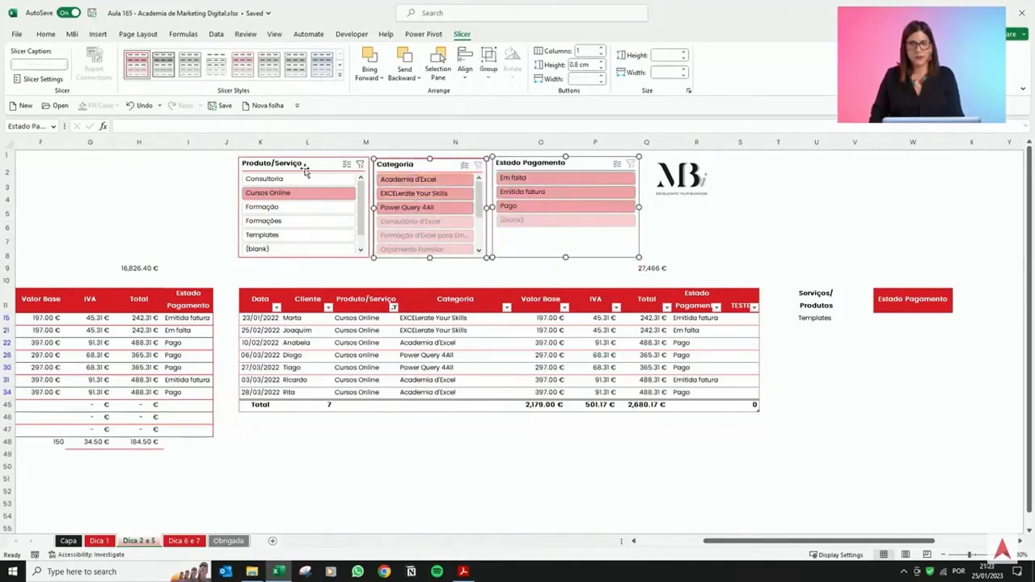
ctrl+click(303, 168)
drag(303, 167, 303, 190)
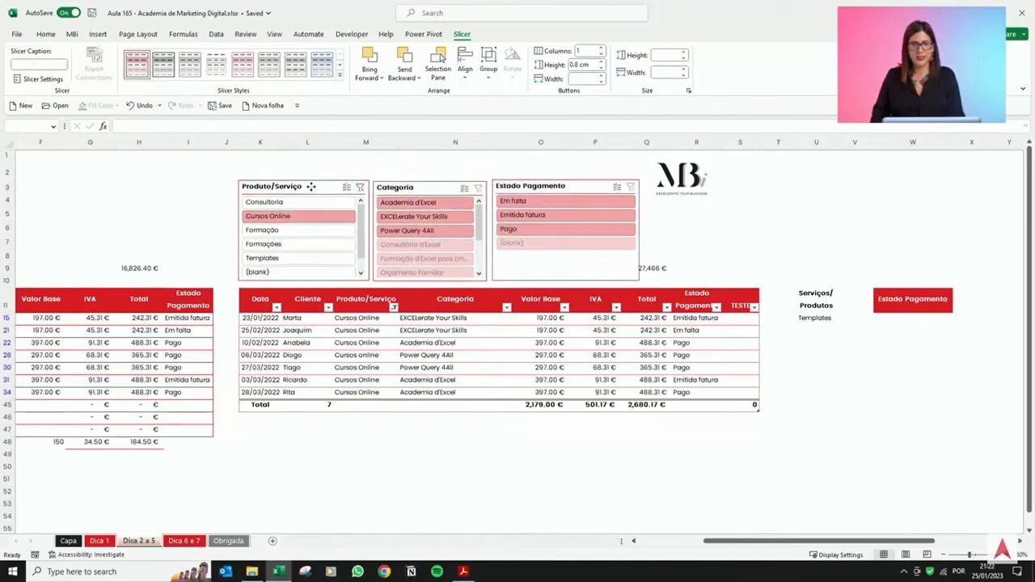
Filter the table through the Produto/Serviço slicer by each product in turn, clearing the filter and ending on Cursos Online.
click(346, 379)
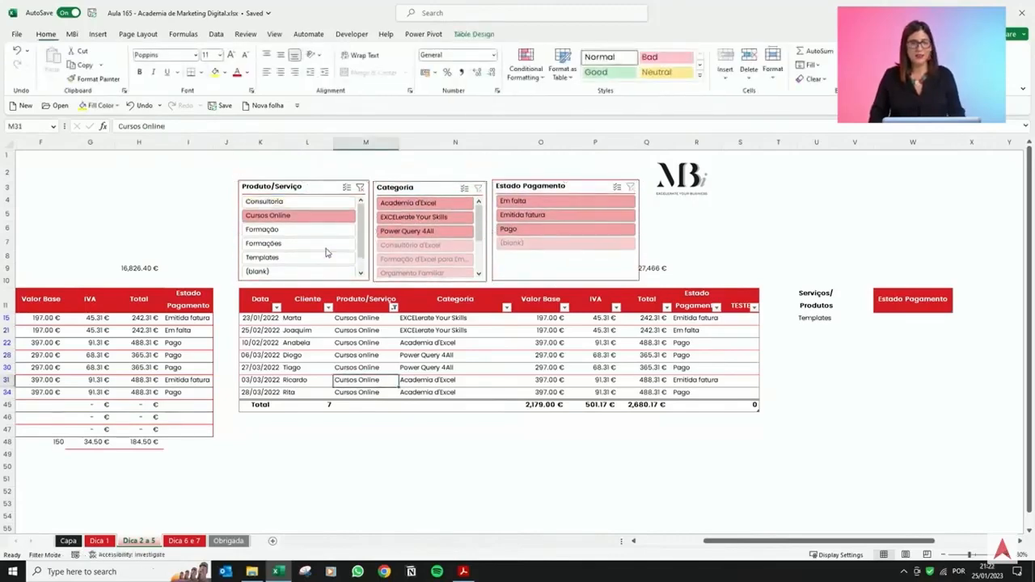
click(308, 203)
click(310, 215)
click(311, 229)
click(311, 243)
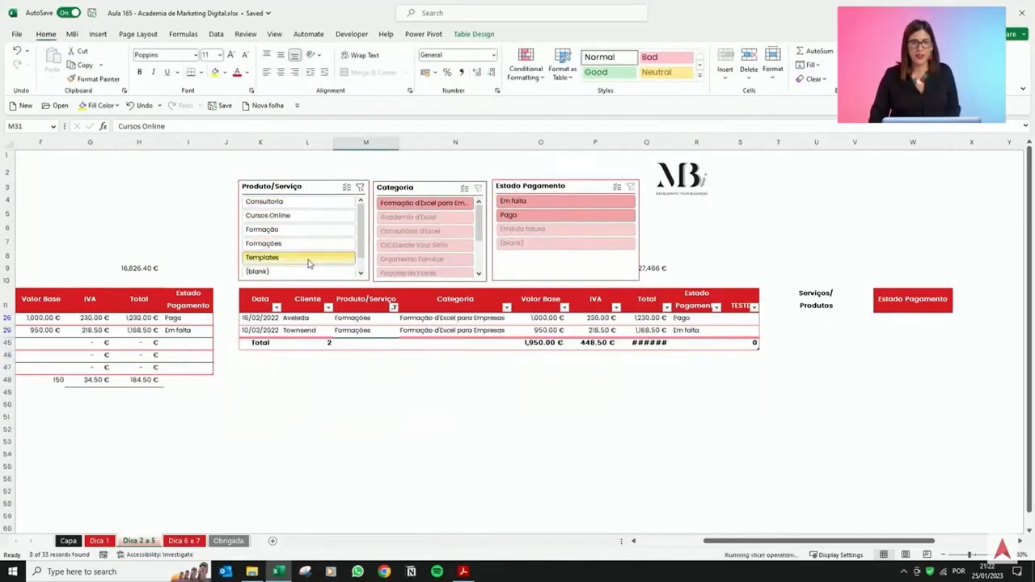
click(310, 257)
click(307, 272)
click(317, 230)
click(333, 202)
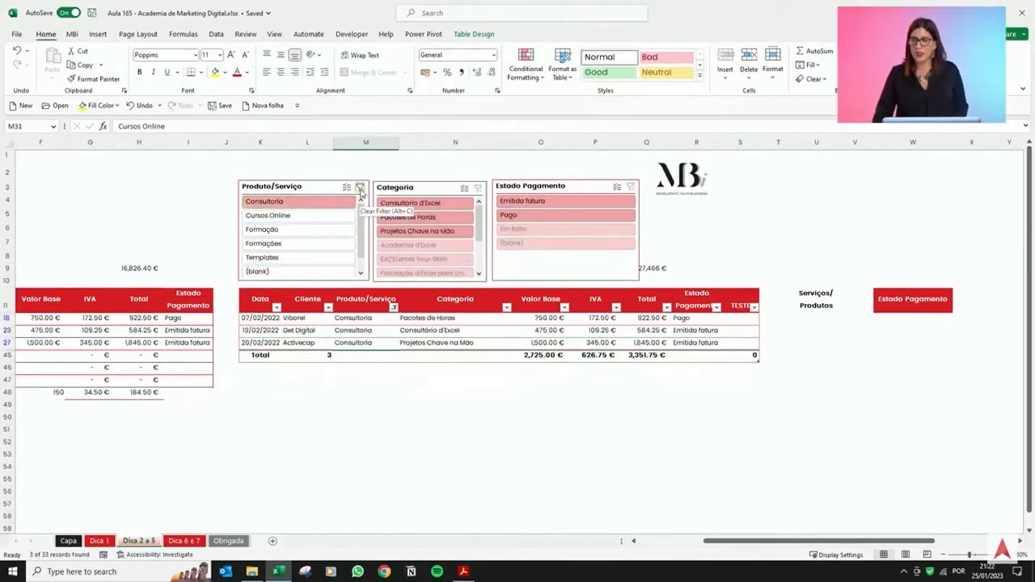
click(360, 187)
click(319, 203)
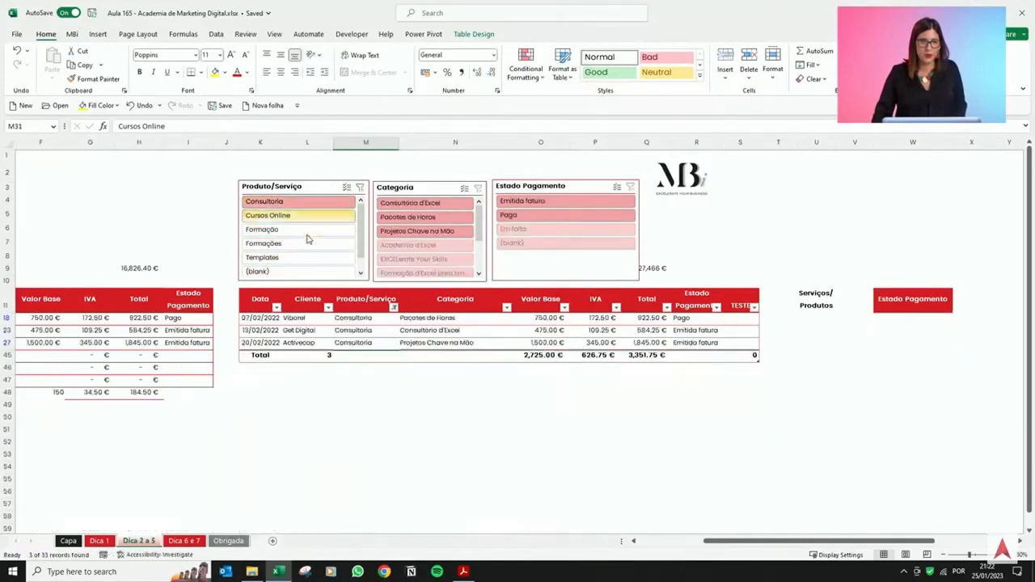
click(308, 229)
click(303, 257)
click(307, 215)
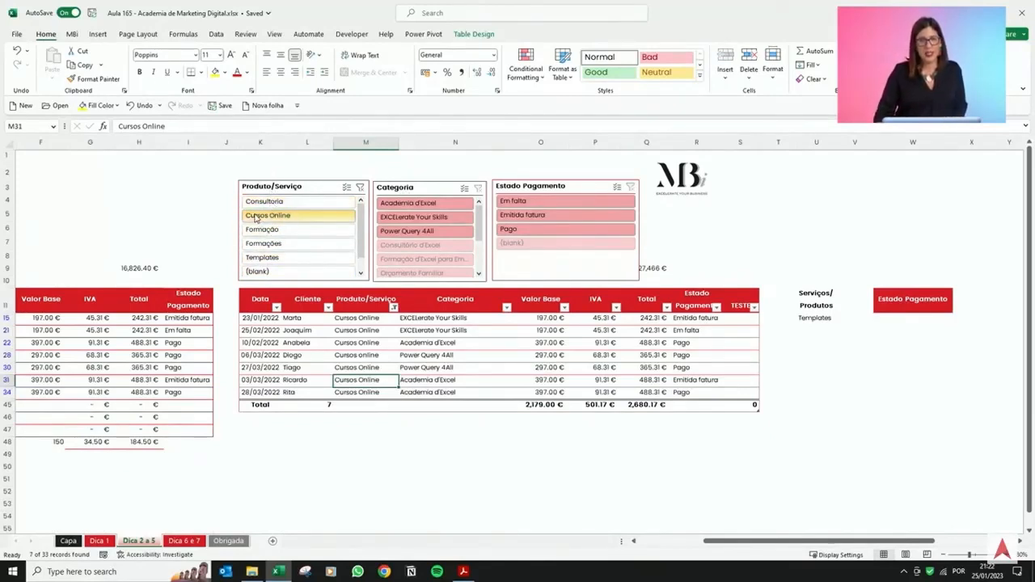
Filter the Categoria slicer by Academia d'Excel, then clear the category filter.
click(412, 204)
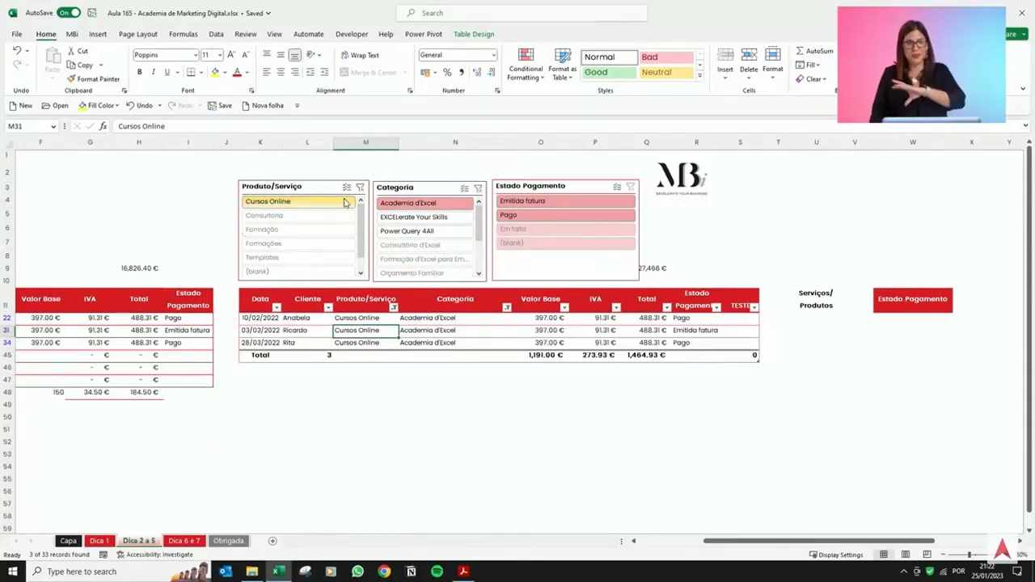
click(479, 191)
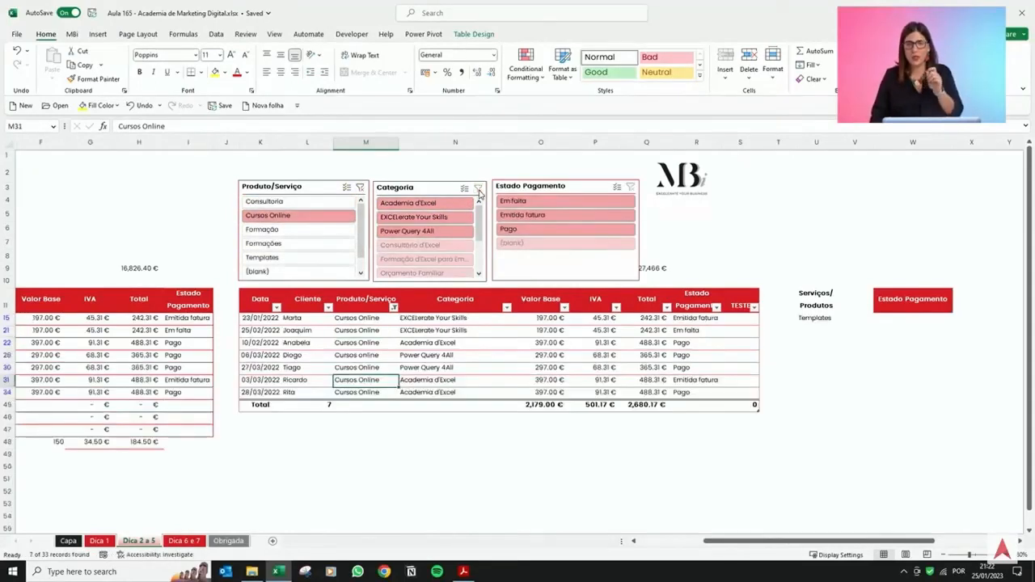
Filter the table by the Formações, Formação and Consultoria products in turn using the Produto/Serviço slicer.
click(299, 187)
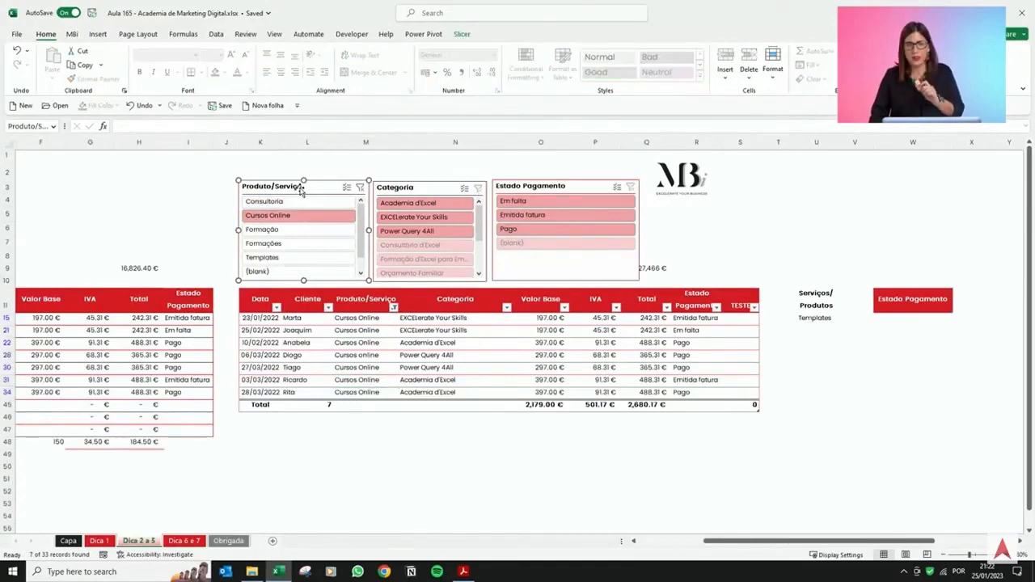
click(295, 244)
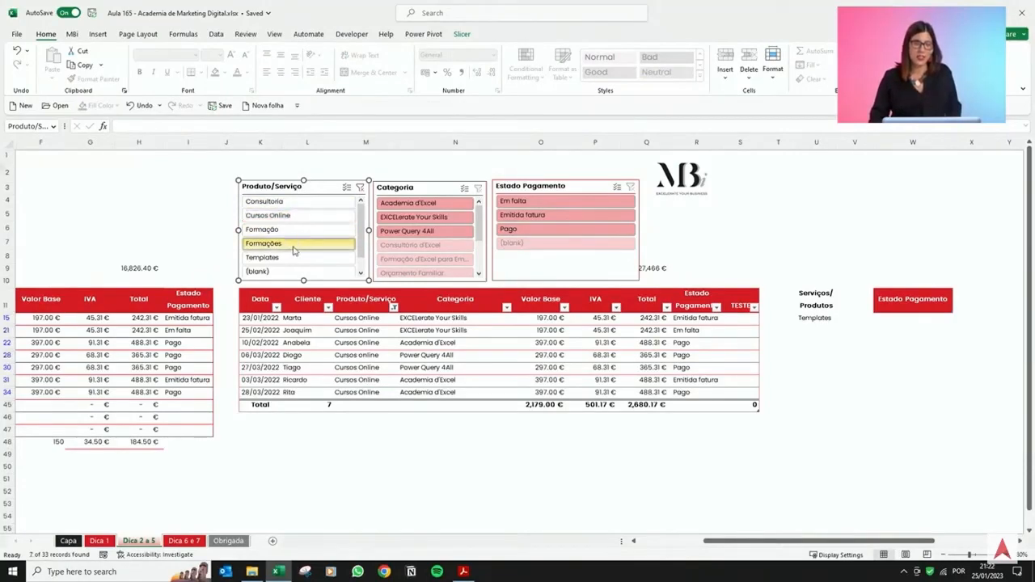
drag(351, 321, 353, 331)
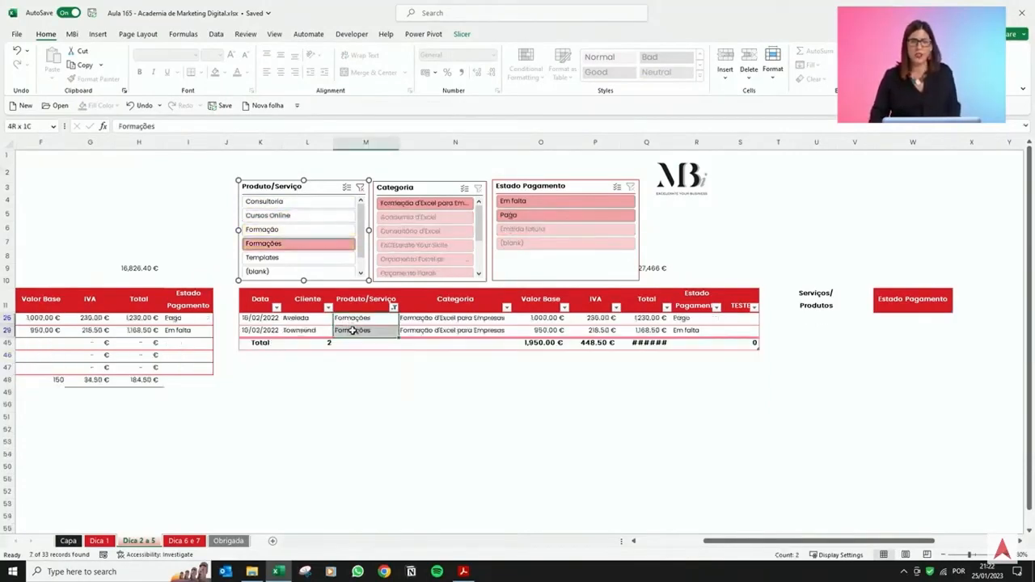
click(293, 233)
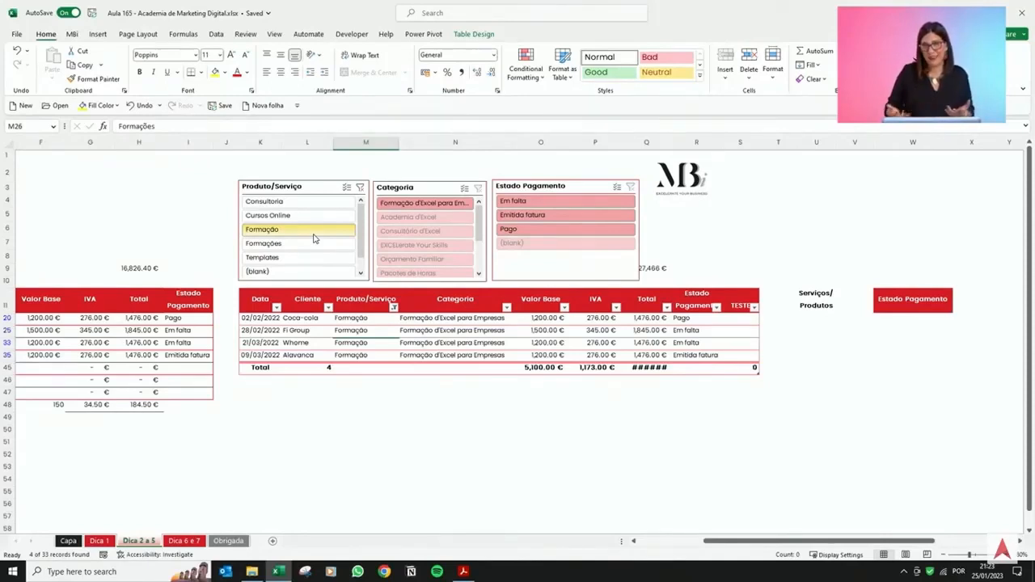
click(324, 191)
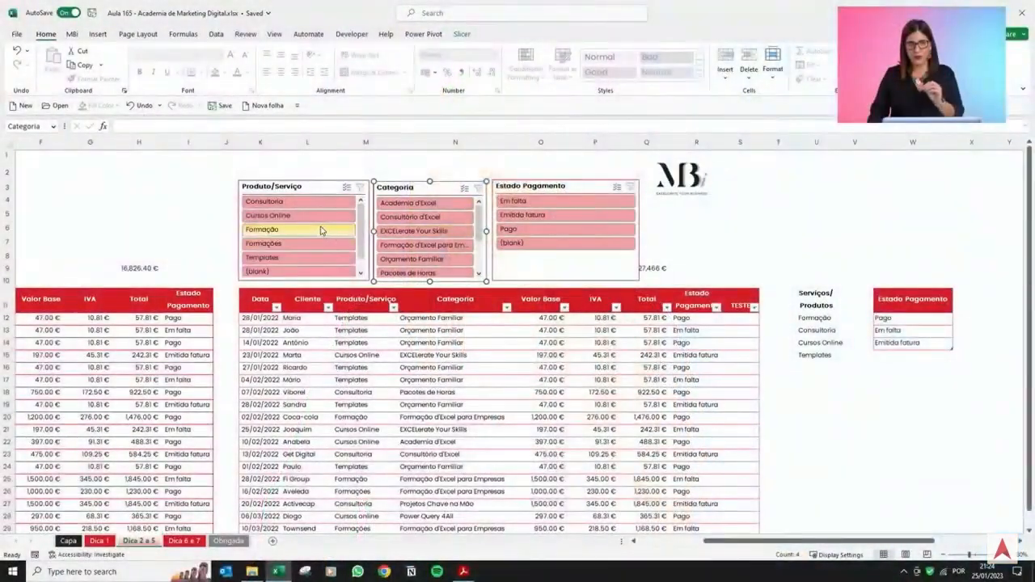
click(320, 228)
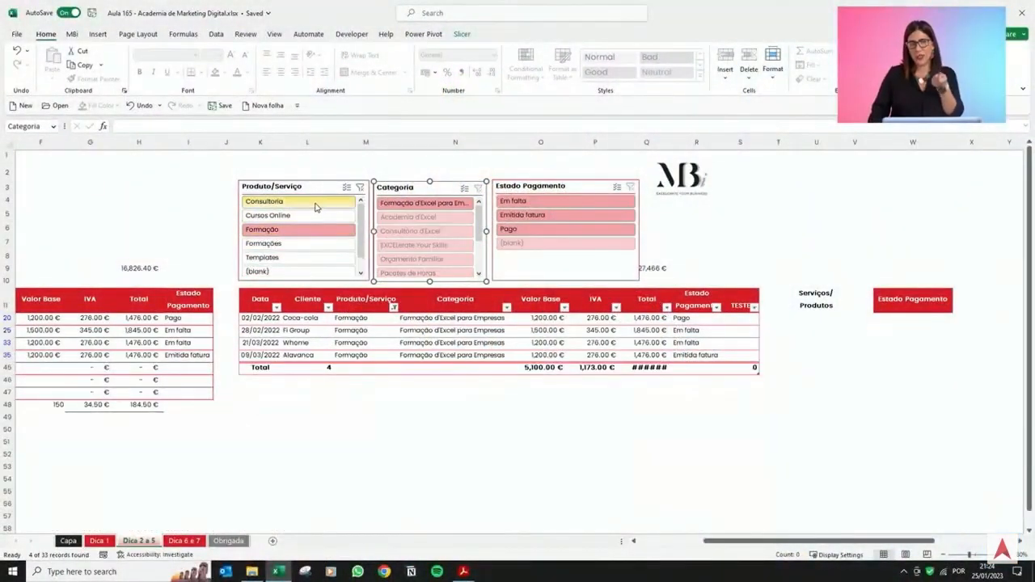
click(316, 207)
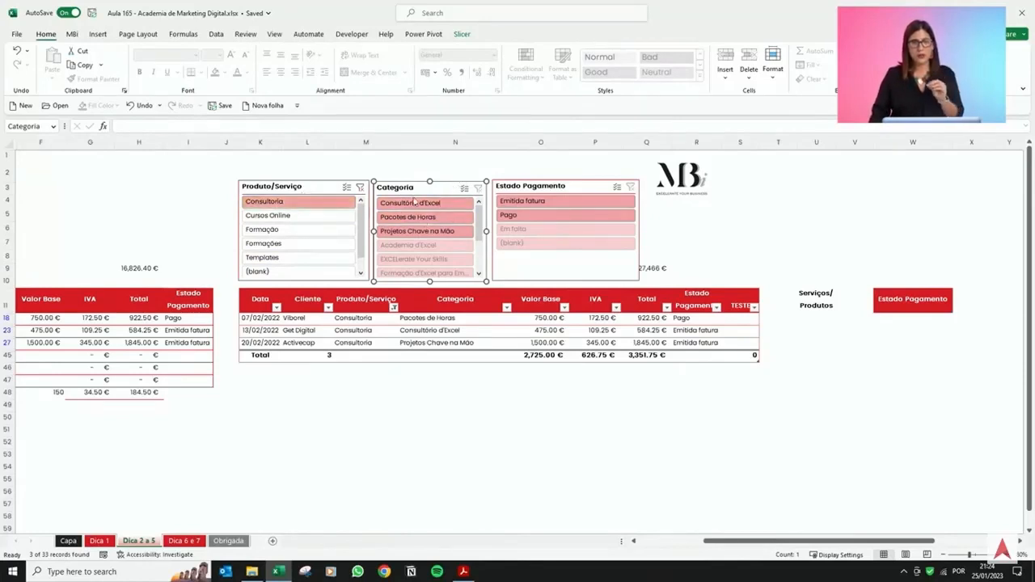
Scroll the Categoria slicer, pick Orçamento Familiar alongside Consultoria, then clear the category filter.
scroll(435, 260, down, 3)
scroll(437, 261, up, 3)
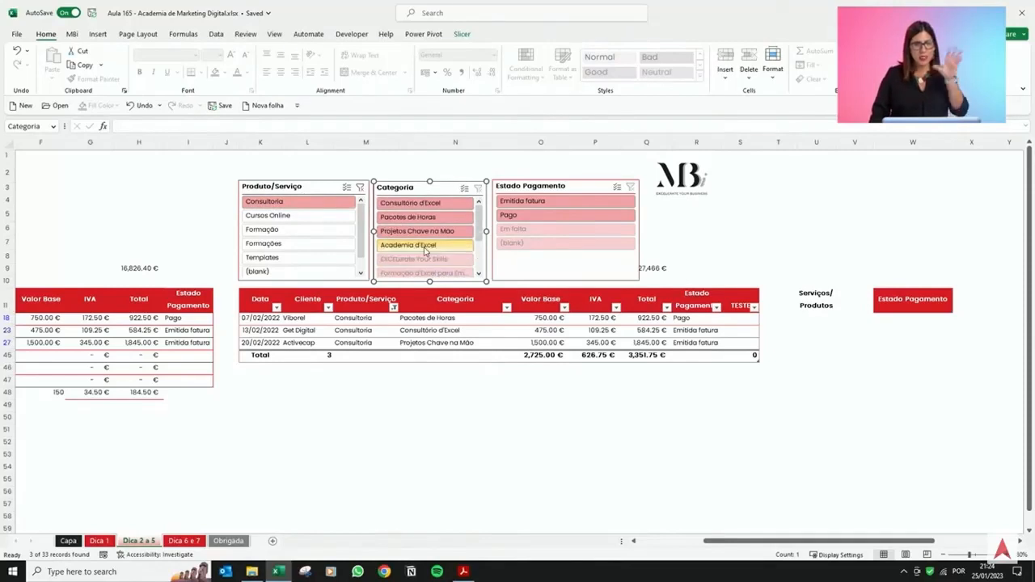
scroll(427, 252, down, 1)
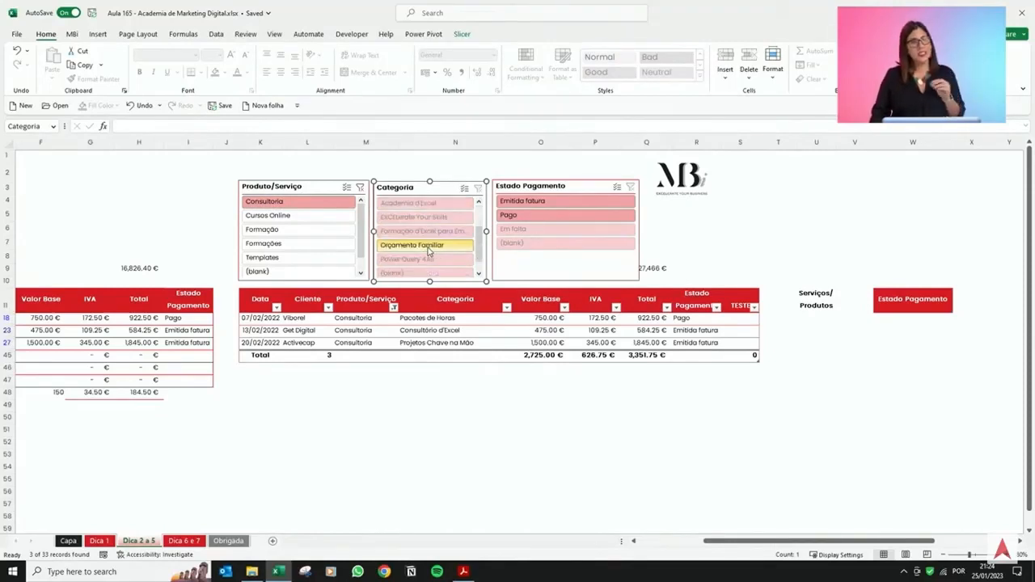
click(429, 252)
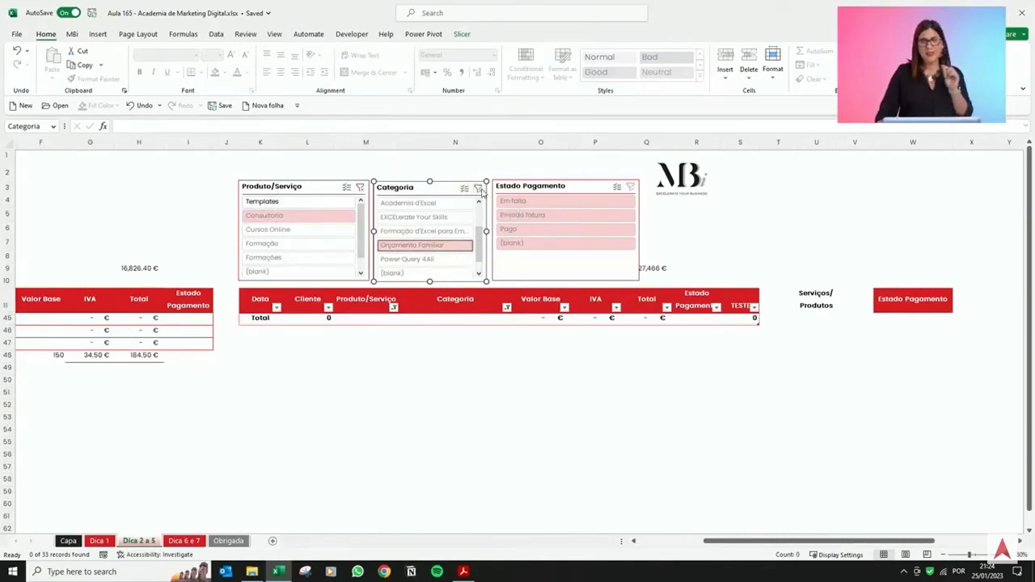
click(479, 189)
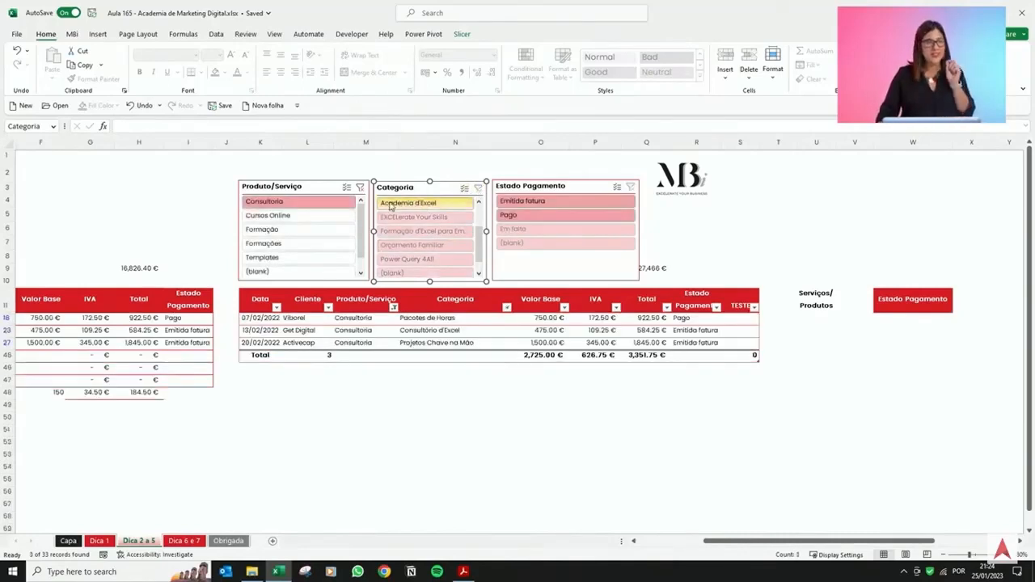
scroll(431, 221, up, 1)
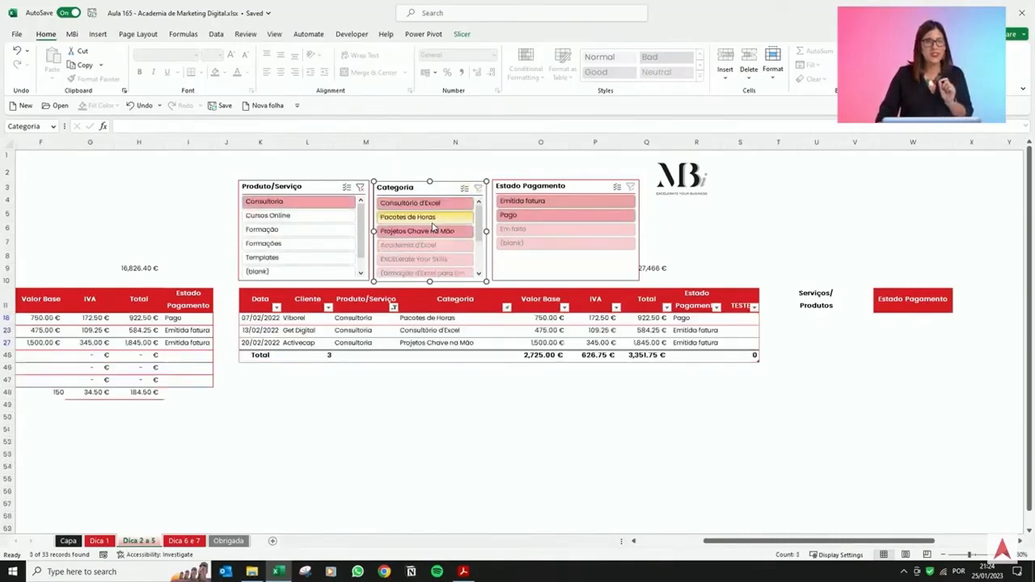
Select all three slicers and enable Hide items with no data in their slicer settings.
click(311, 188)
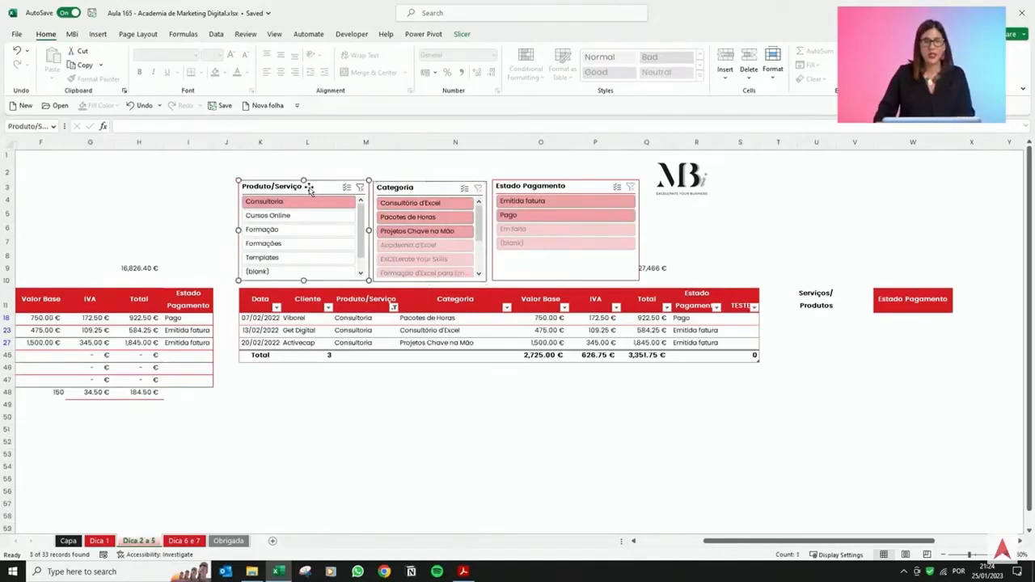
ctrl+click(437, 189)
ctrl+click(542, 190)
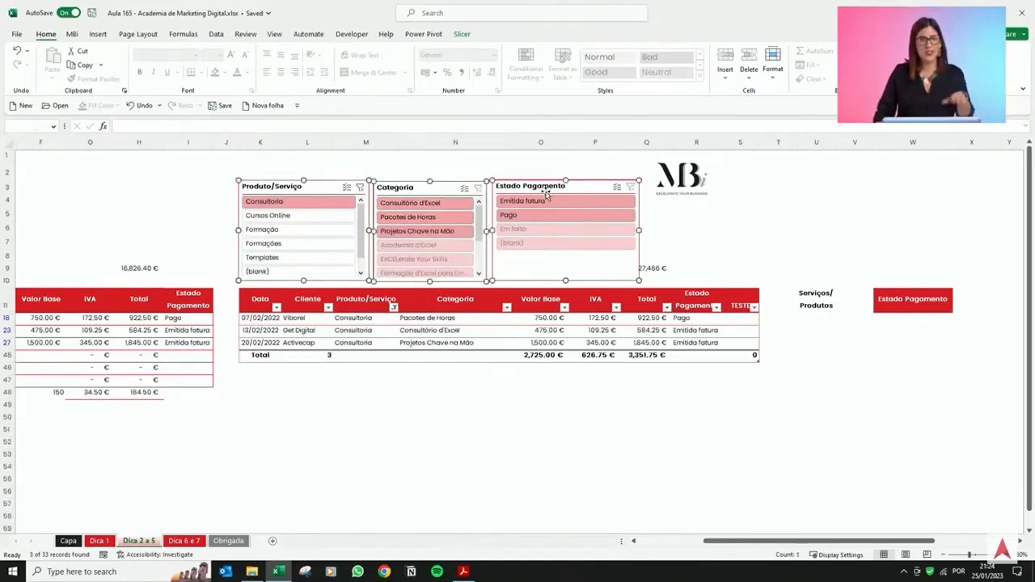
click(462, 35)
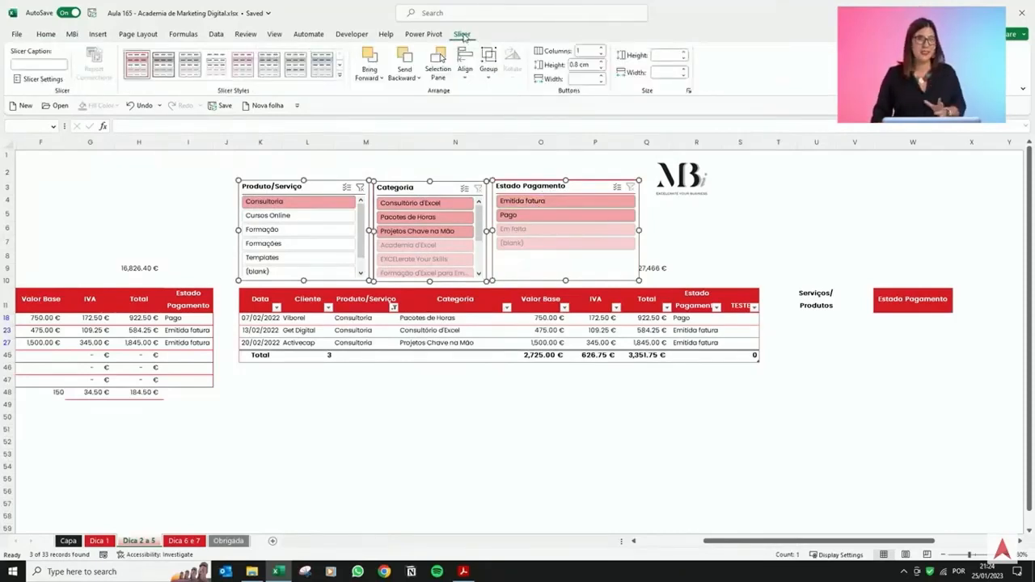
click(49, 84)
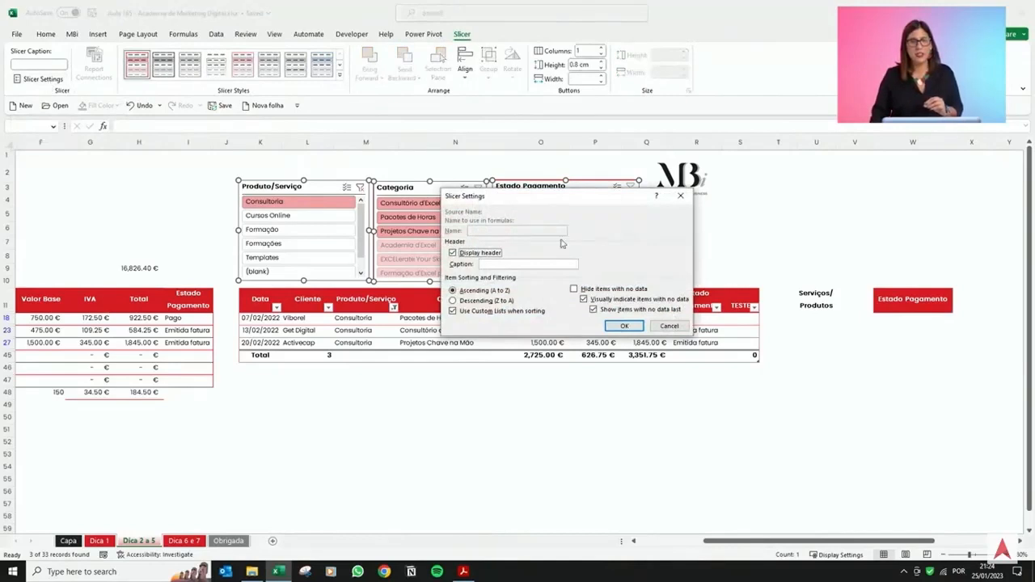
click(583, 291)
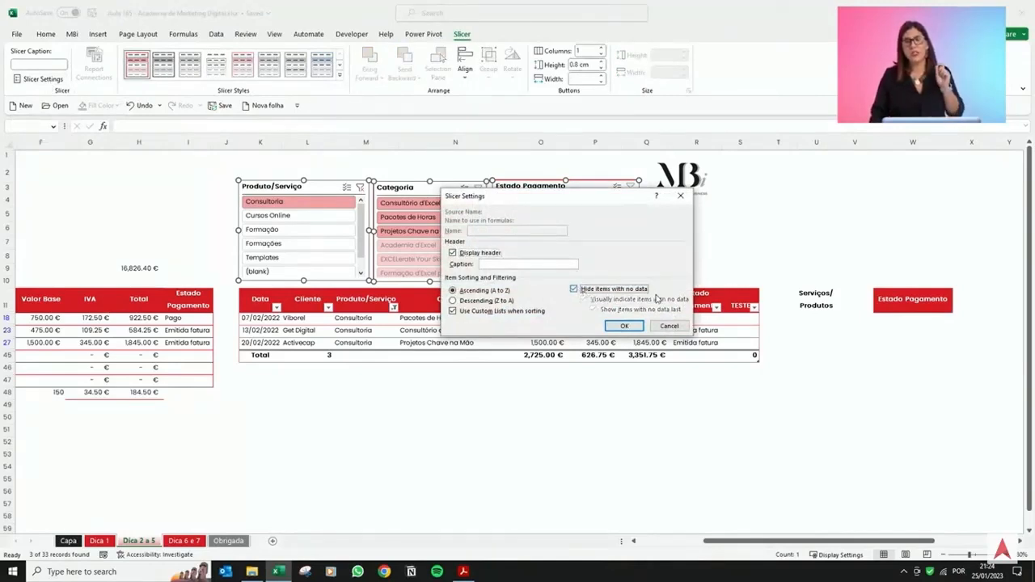
click(625, 326)
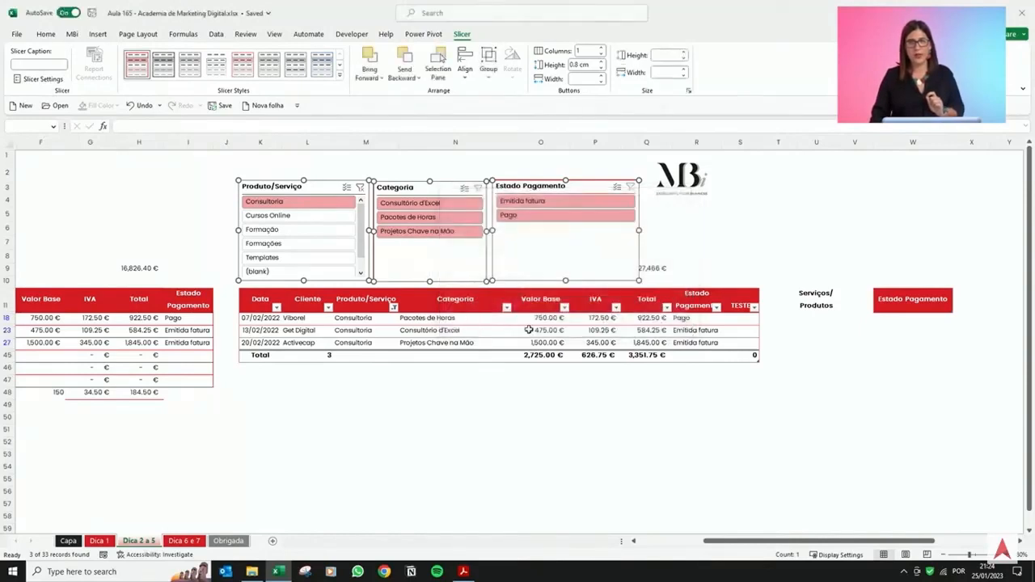
Filter the products in turn by Cursos Online, Formação, Formações and Consultoria, then clear the product filter.
click(453, 318)
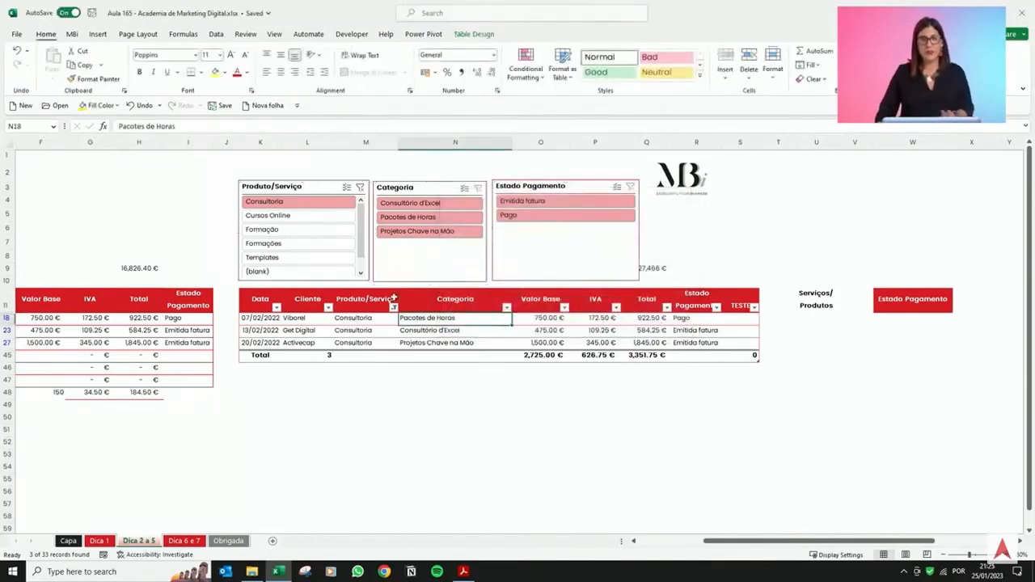
click(360, 188)
click(293, 217)
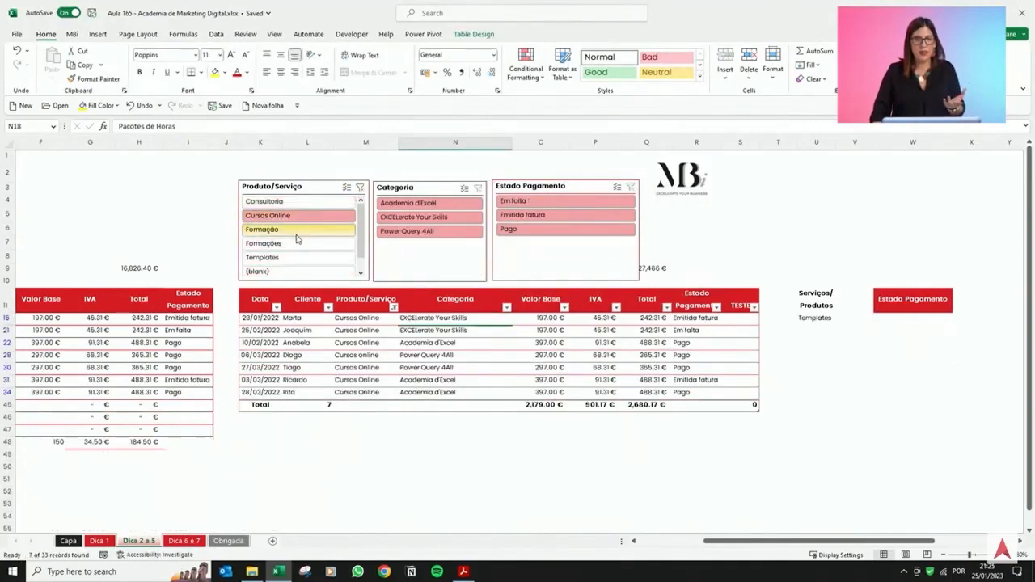
click(295, 229)
click(298, 243)
click(308, 204)
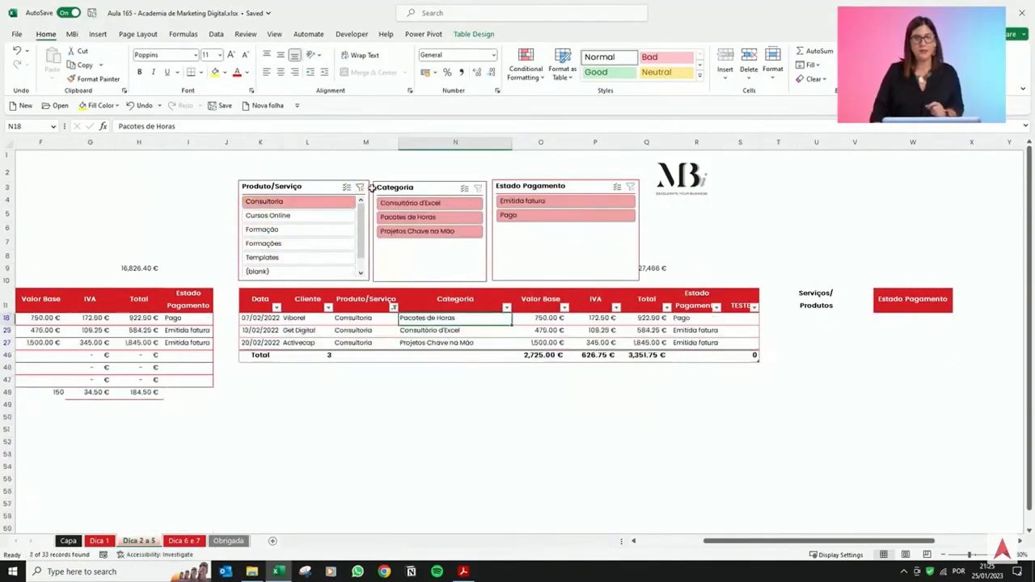
click(360, 188)
click(584, 264)
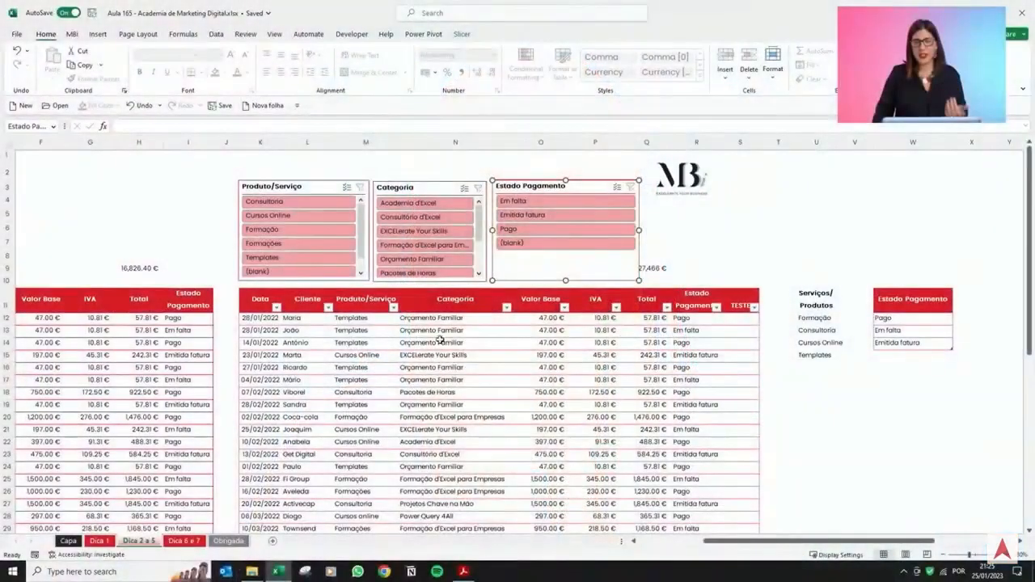
click(488, 395)
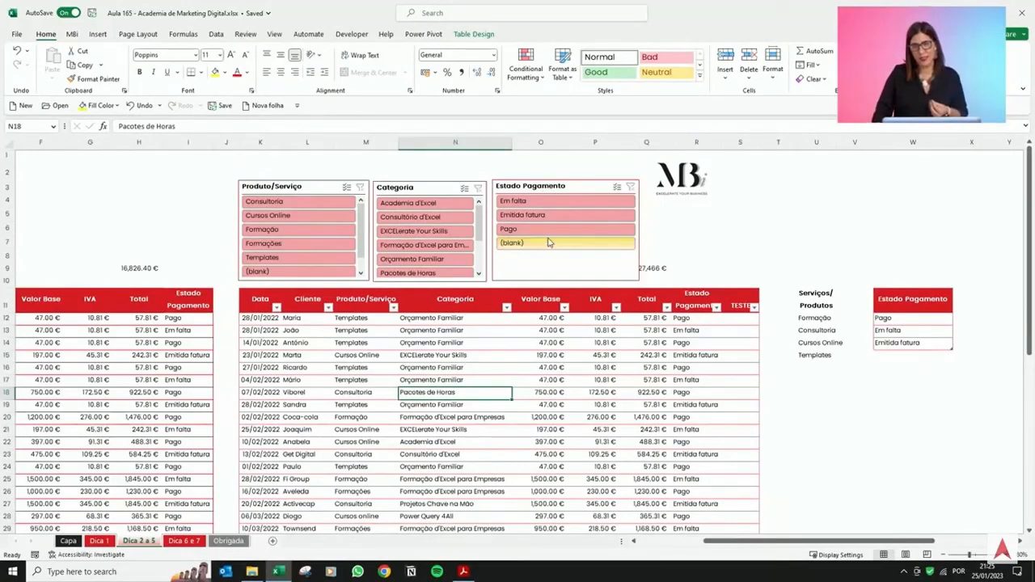
Filter the table by Emitida fatura using the Estado Pagamento slicer, then clear that filter.
drag(542, 317, 546, 465)
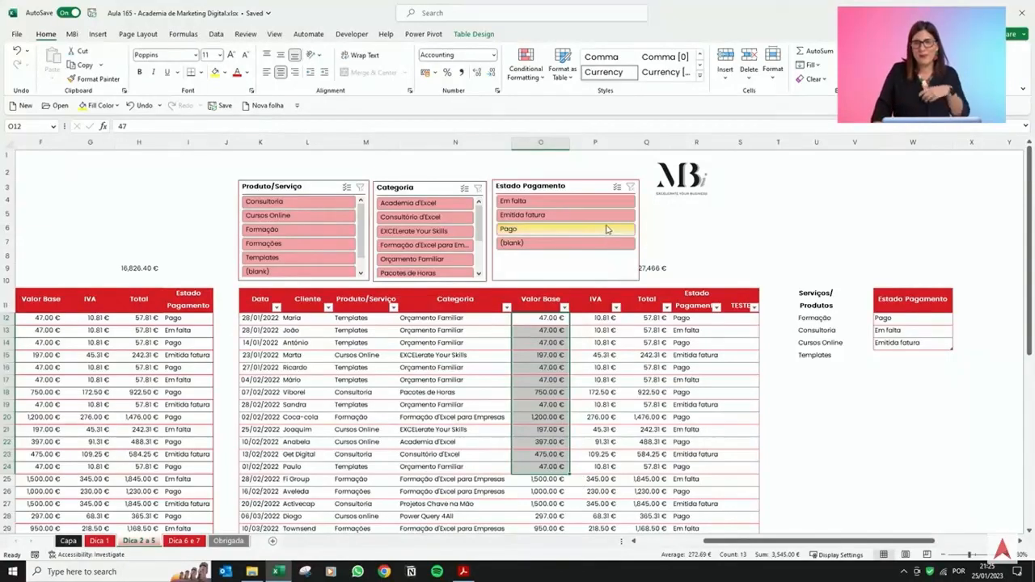
click(555, 217)
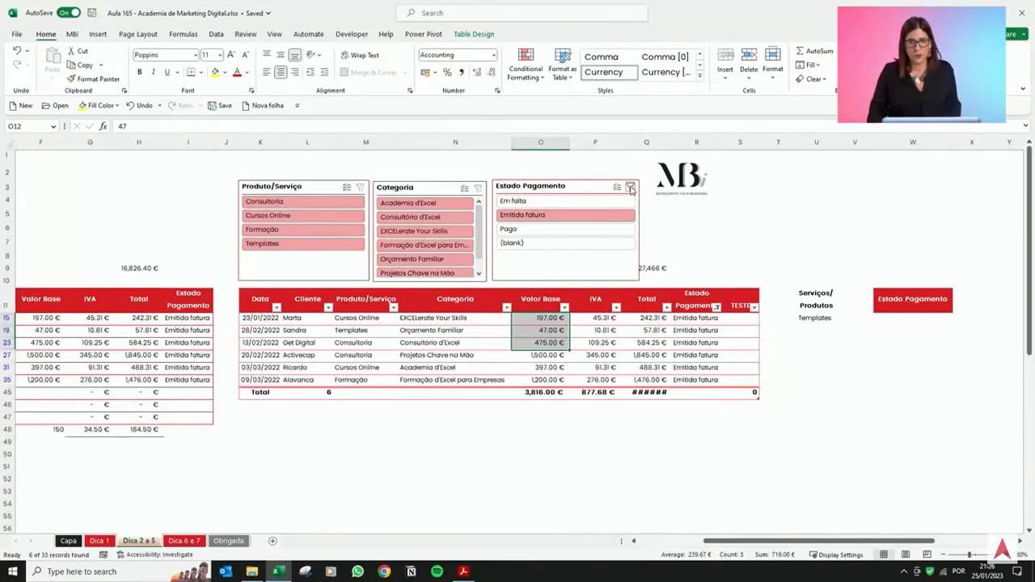
click(629, 187)
click(261, 343)
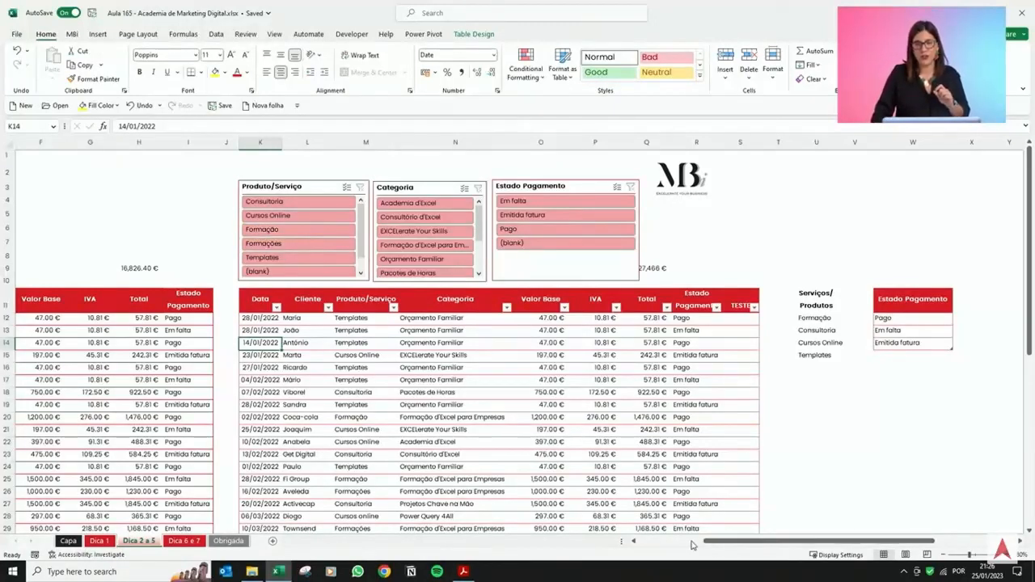
Examine the Estado Pagamento dropdown cells in the table and the Serviços/Produtos list beside it.
scroll(692, 545, left, 2)
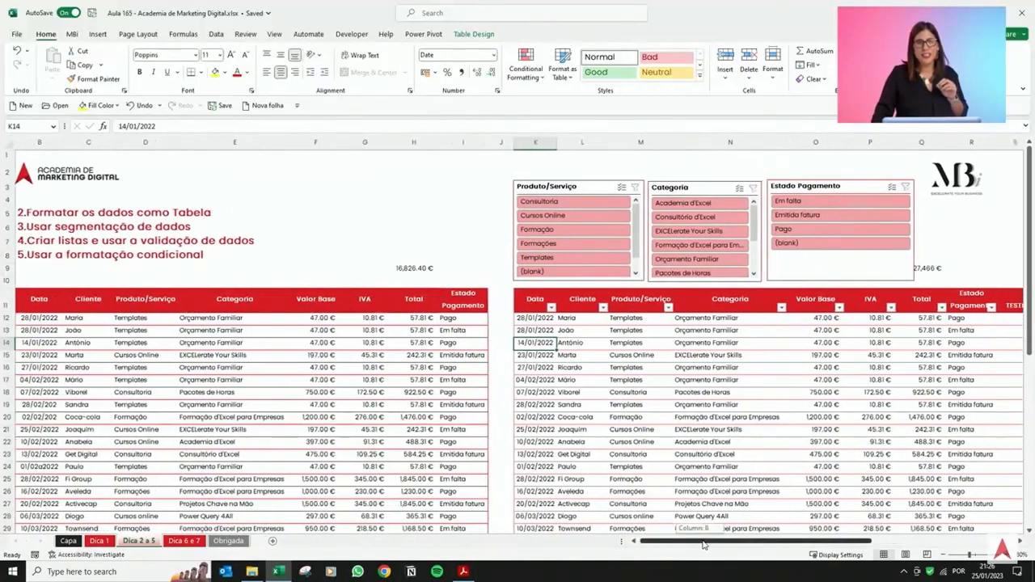
drag(703, 546, 772, 539)
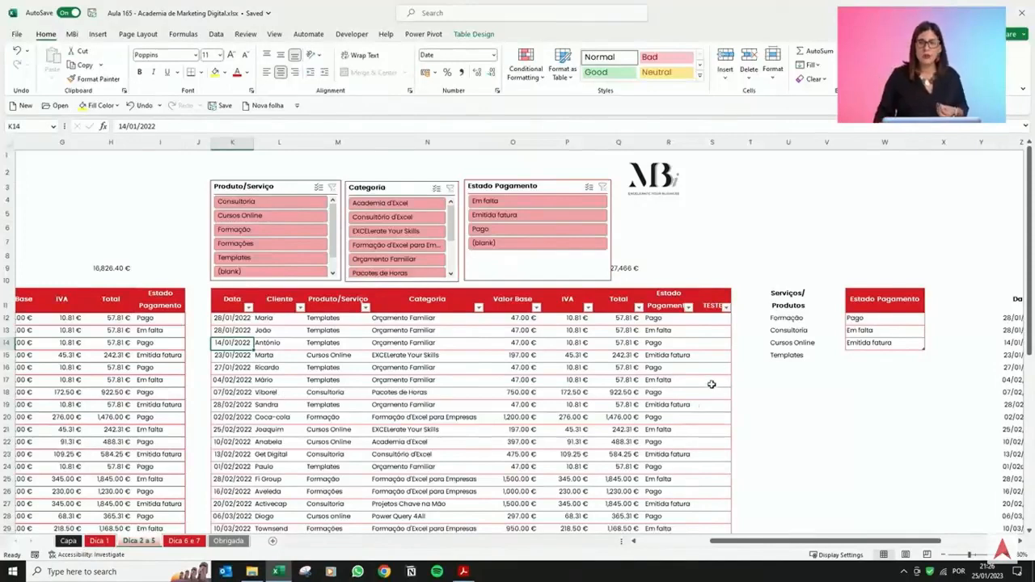
click(674, 329)
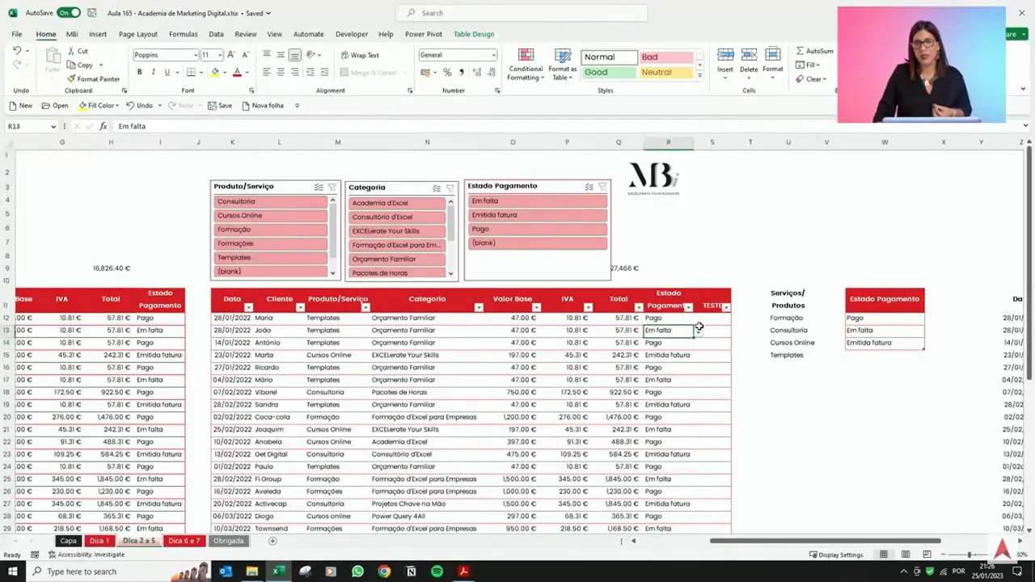
click(699, 332)
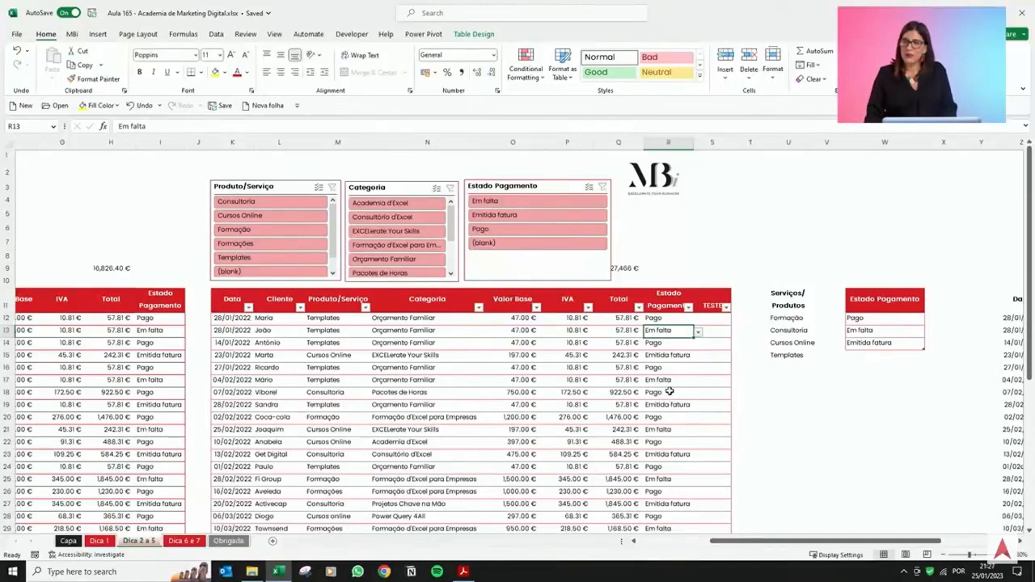
click(670, 395)
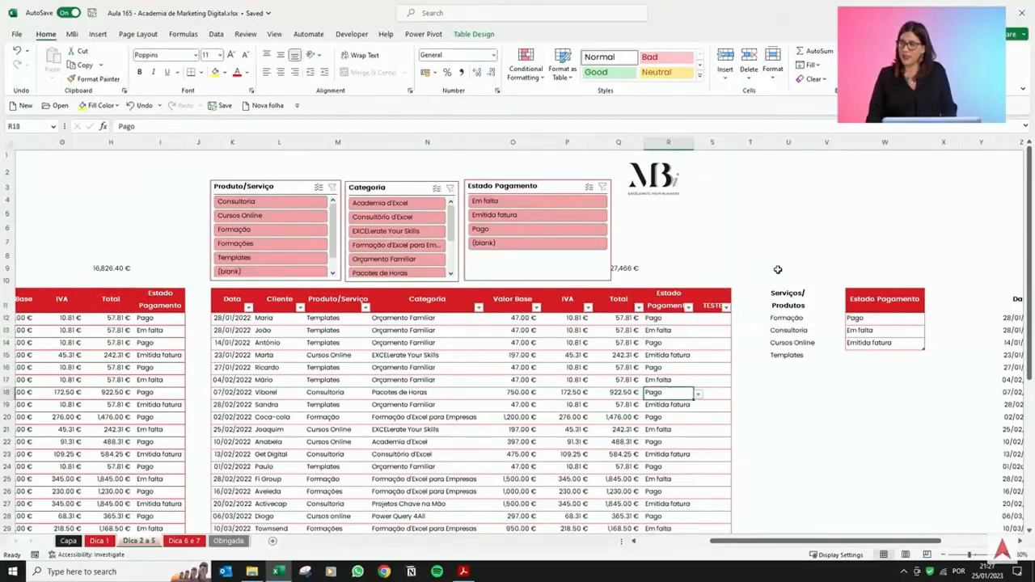
drag(788, 297, 792, 355)
click(783, 305)
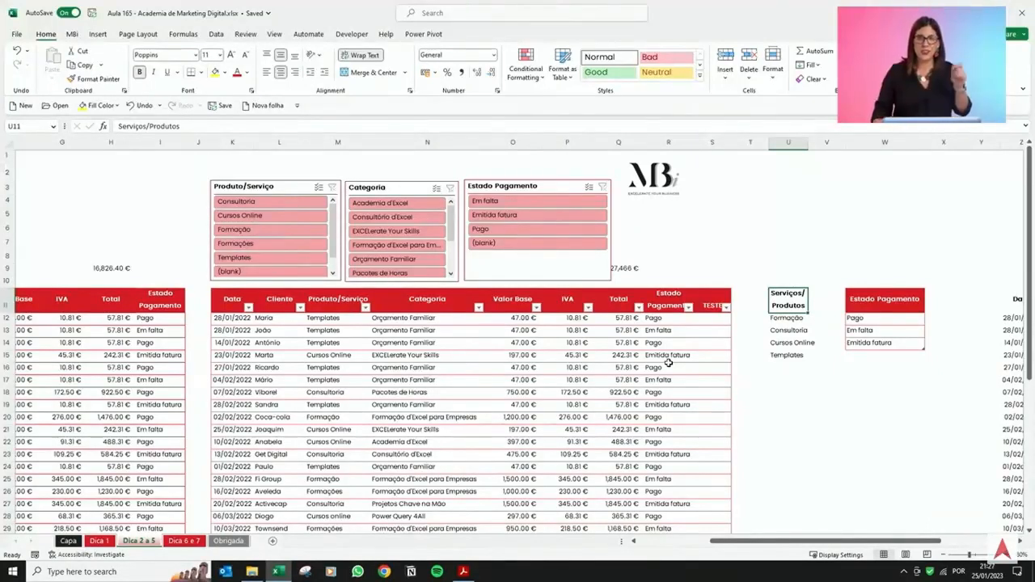
click(437, 329)
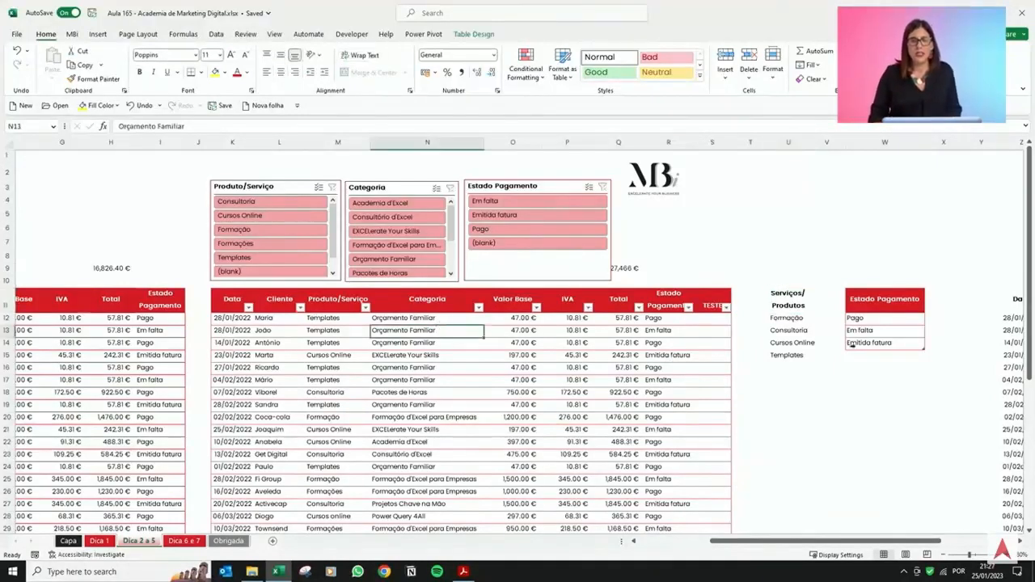
click(798, 343)
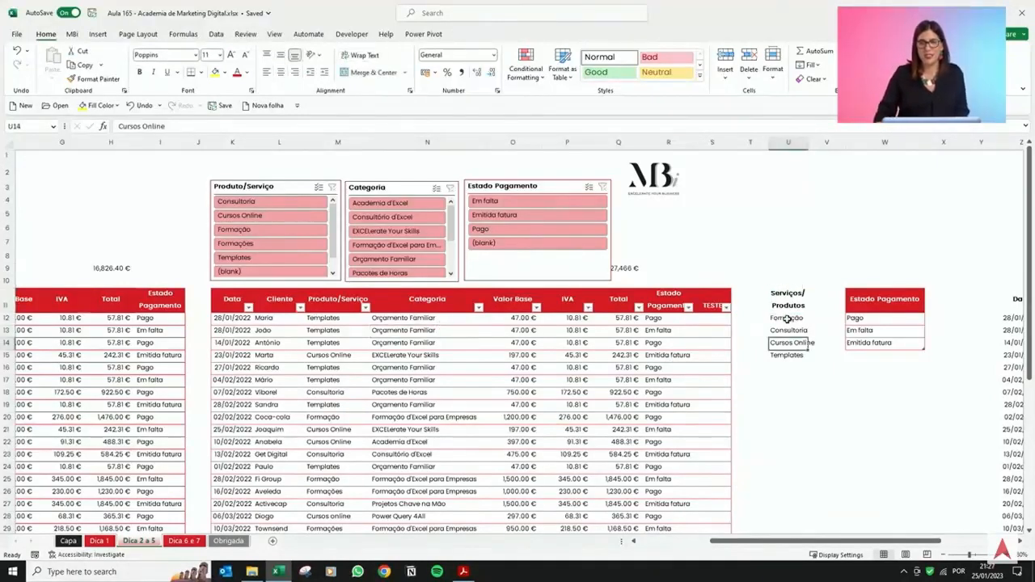
drag(789, 318, 787, 353)
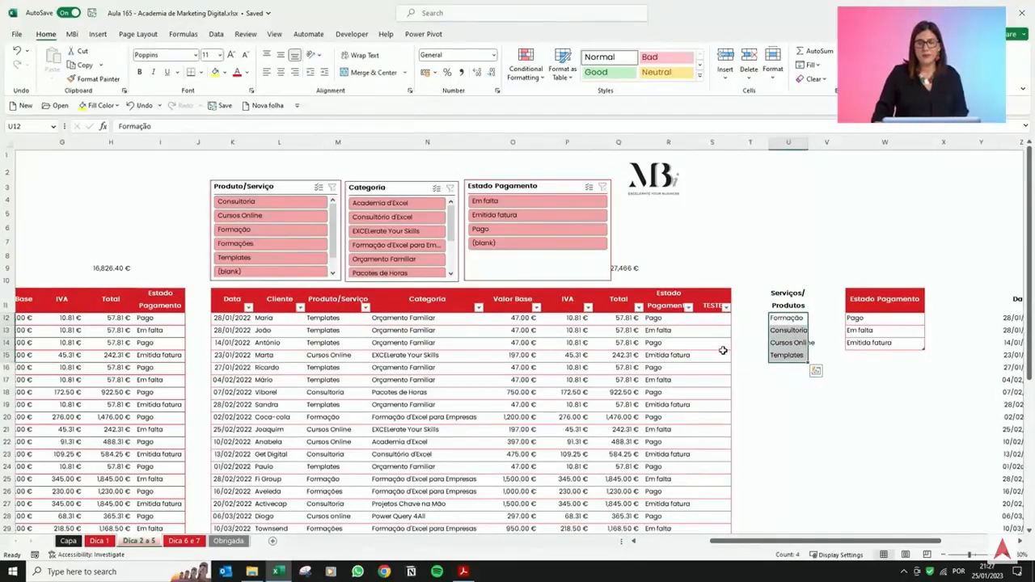
Apply List data validation to the Produto/Serviço column with source =$U$12:$U$21.
click(334, 292)
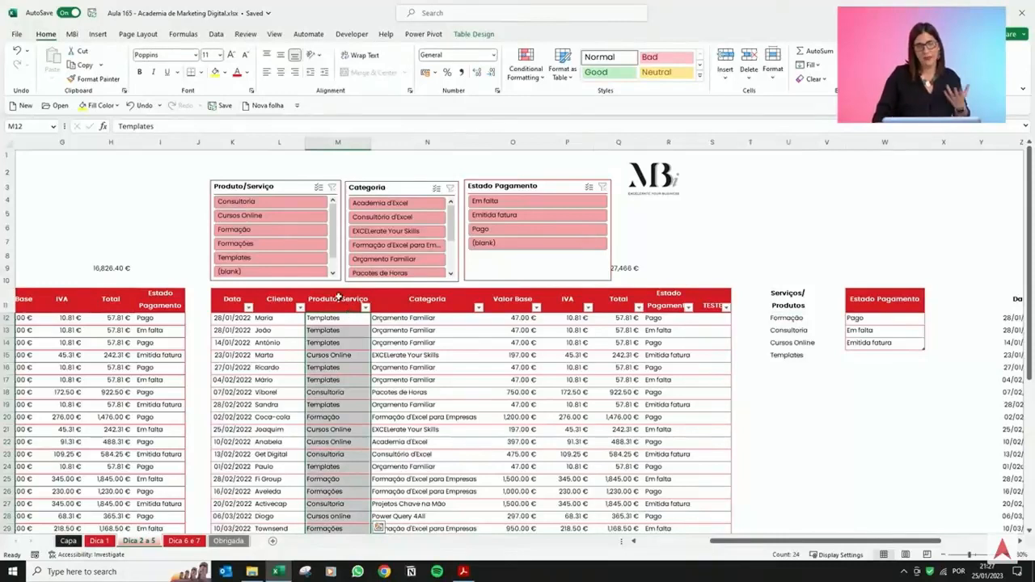
click(217, 34)
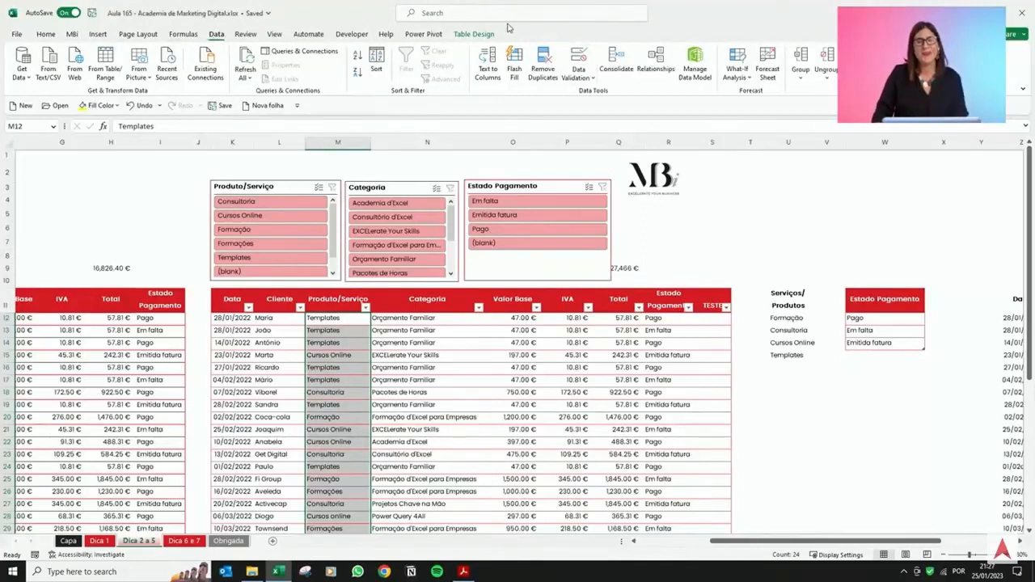
click(584, 60)
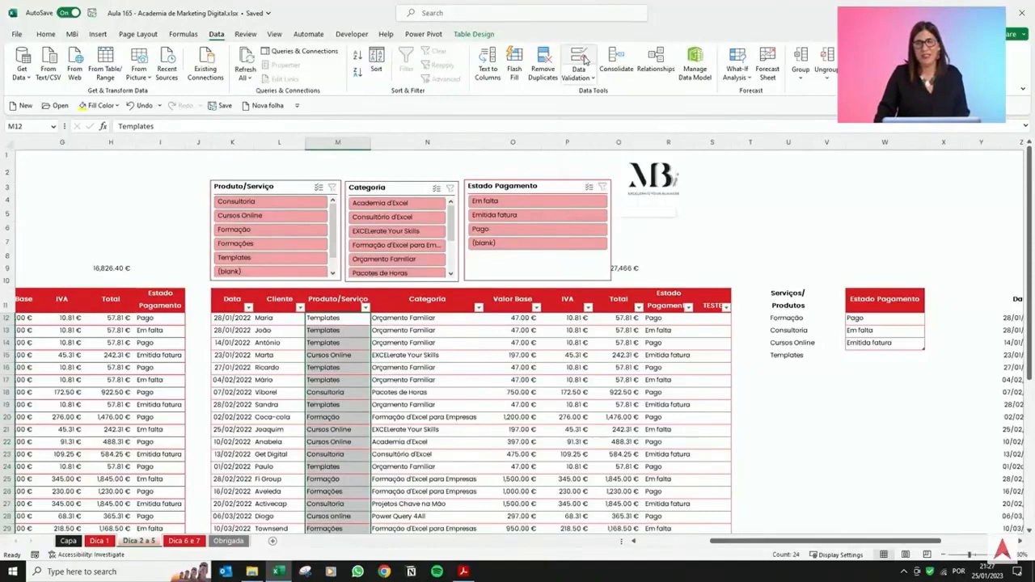
click(543, 218)
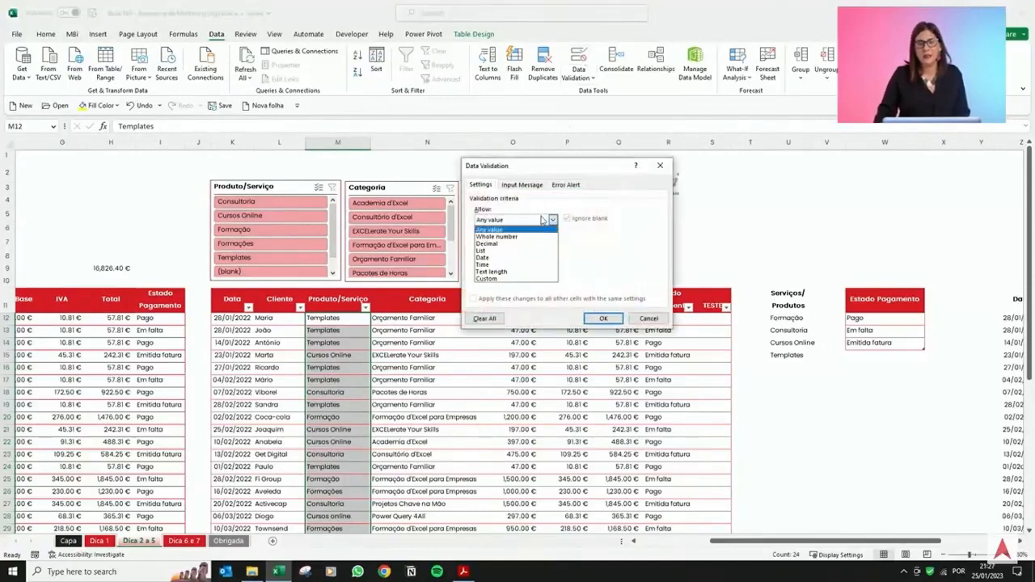
click(522, 253)
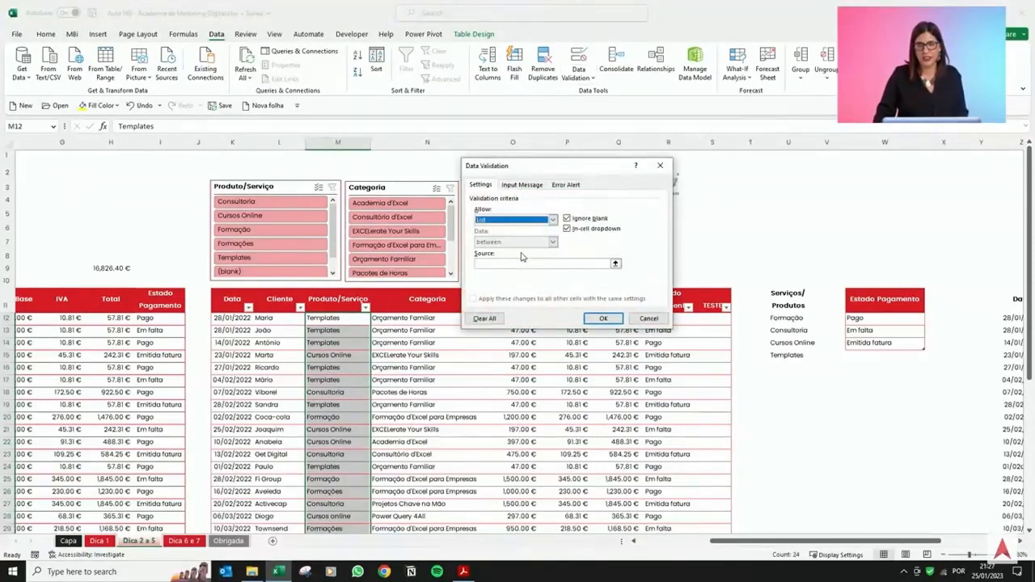
click(520, 265)
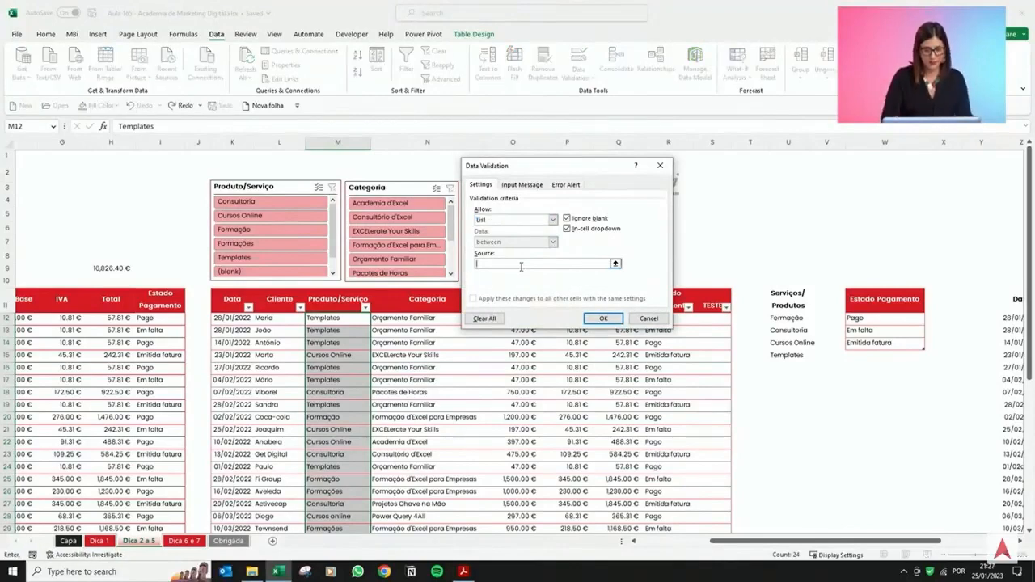
text(=OF)
key(BackSpace)
key(BackSpace)
key(BackSpace)
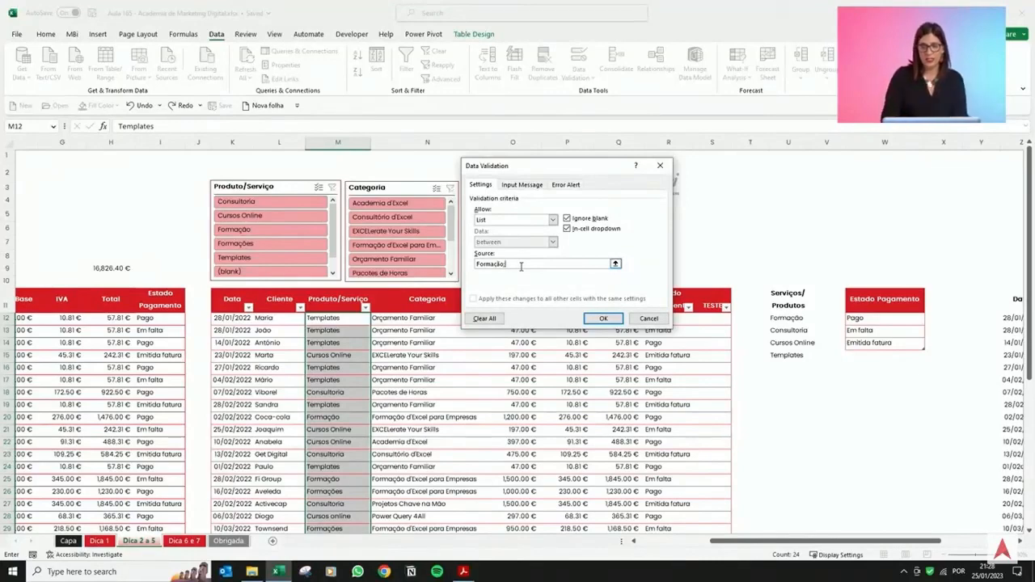
key(BackSpace)
key(BackSpace)
key(BackSpace)
key(BackSpace)
key(BackSpace)
key(BackSpace)
key(BackSpace)
key(BackSpace)
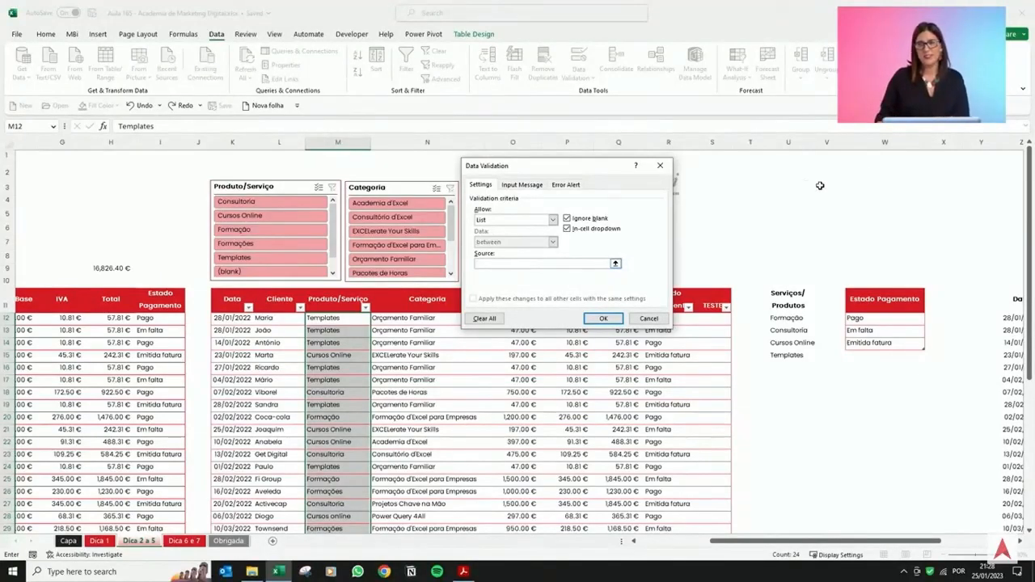
click(616, 265)
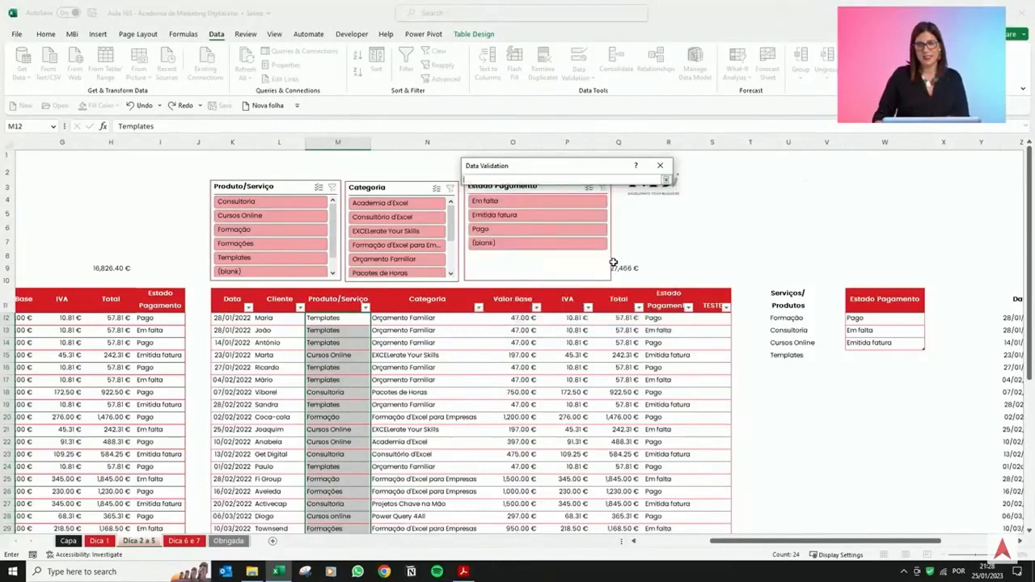
drag(796, 318, 797, 355)
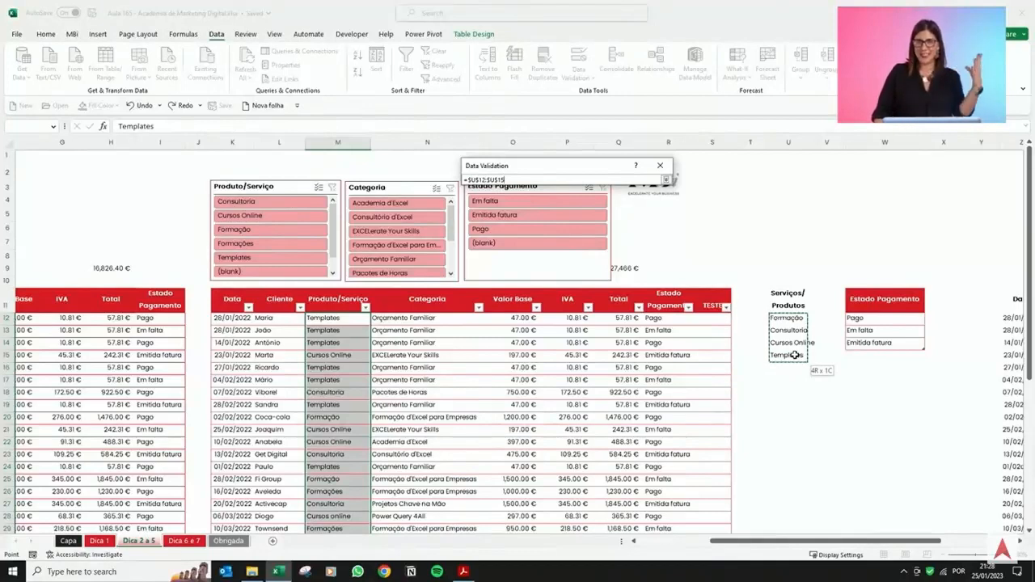
drag(795, 355, 792, 431)
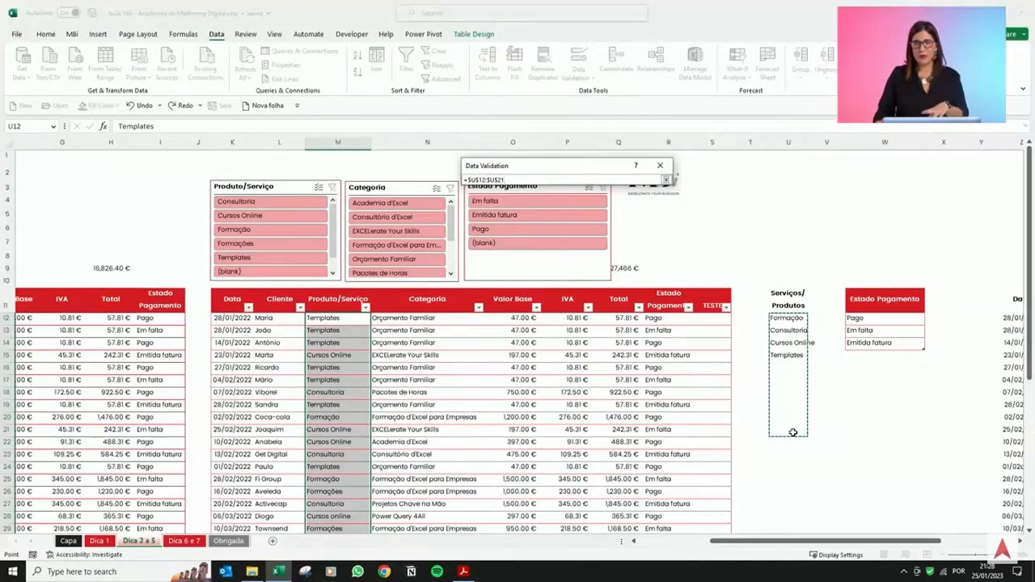
click(666, 180)
click(603, 317)
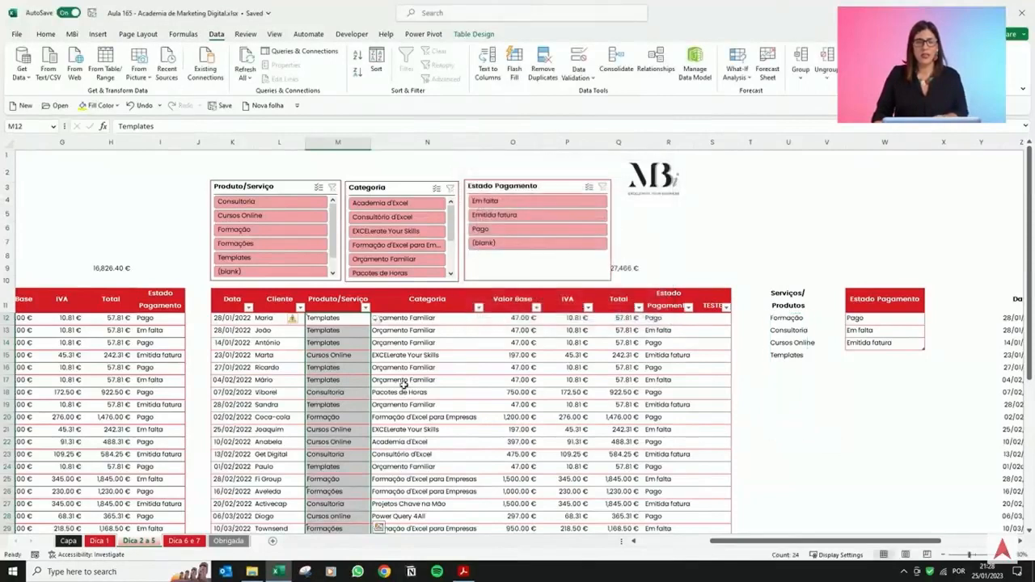
Open the new Produto/Serviço dropdowns in the table to check the available options.
click(361, 354)
click(362, 318)
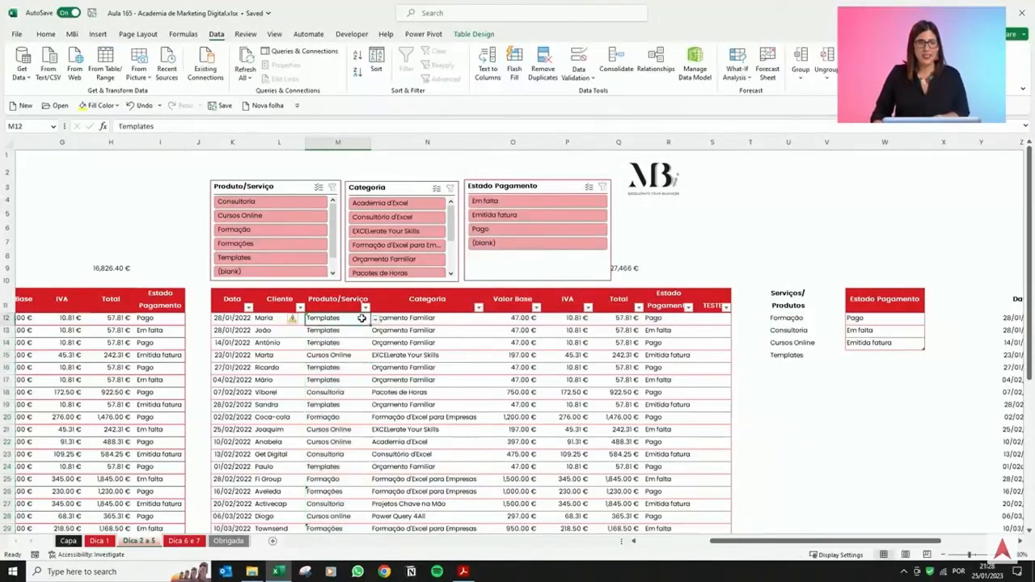
click(365, 356)
click(375, 357)
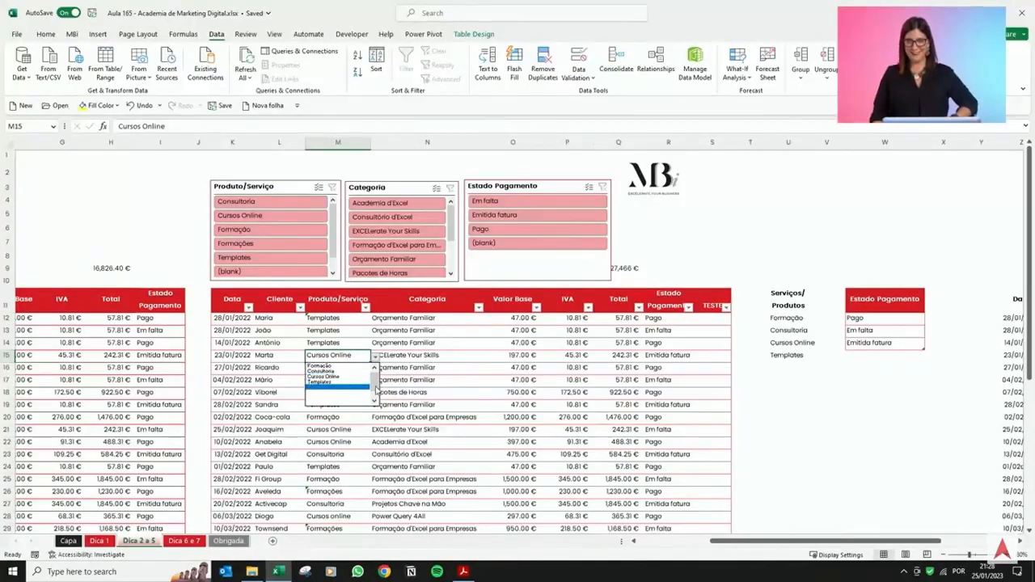
mouse_move(375, 387)
mouse_down()
mouse_move(373, 397)
mouse_move(375, 386)
mouse_up()
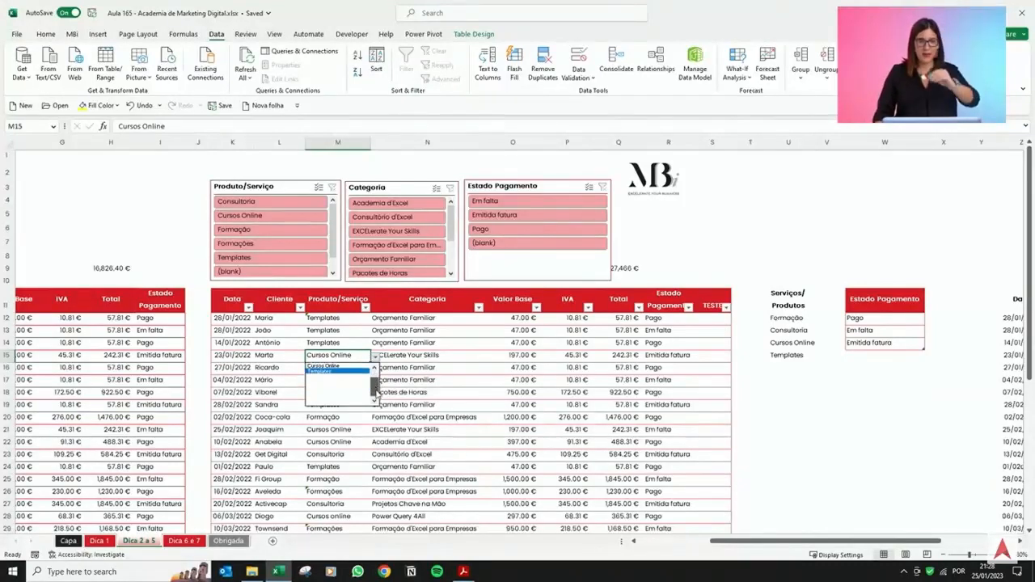
key(Escape)
Add teste as a new item below Templates in the Serviços/Produtos list.
click(799, 367)
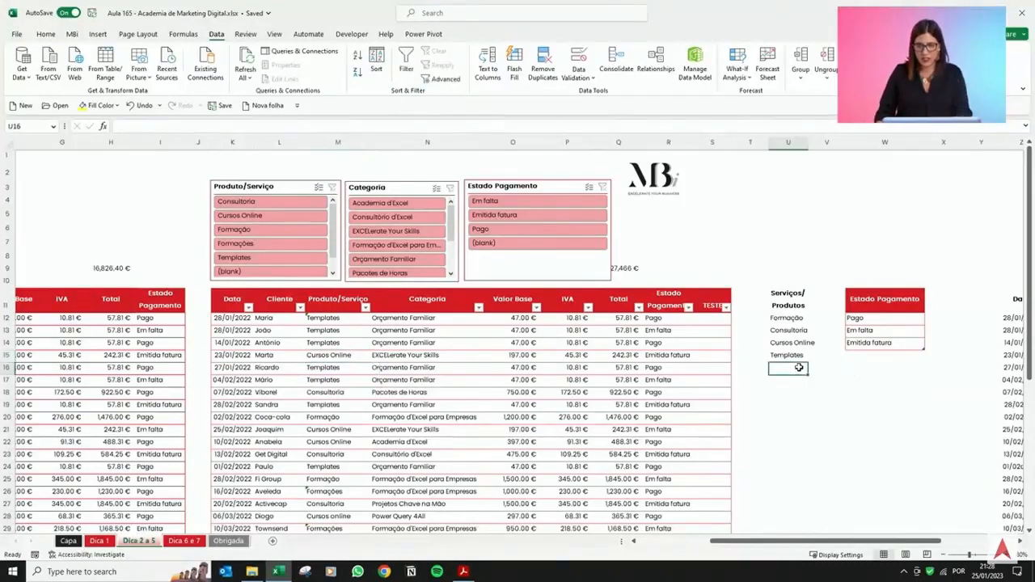
text(teste)
key(Return)
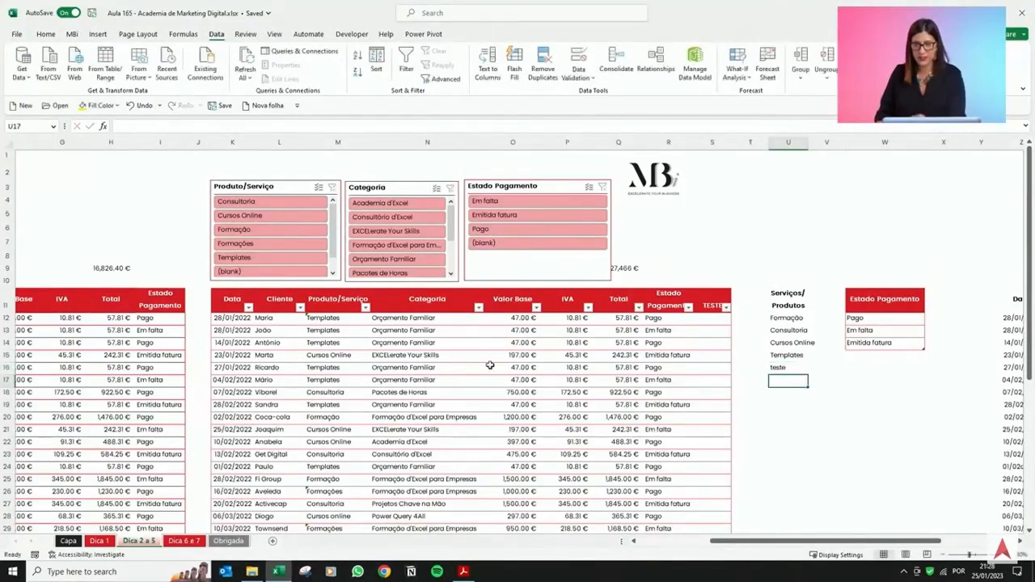
Open a Produto/Serviço dropdown to check that the list includes the new item.
click(310, 344)
click(374, 345)
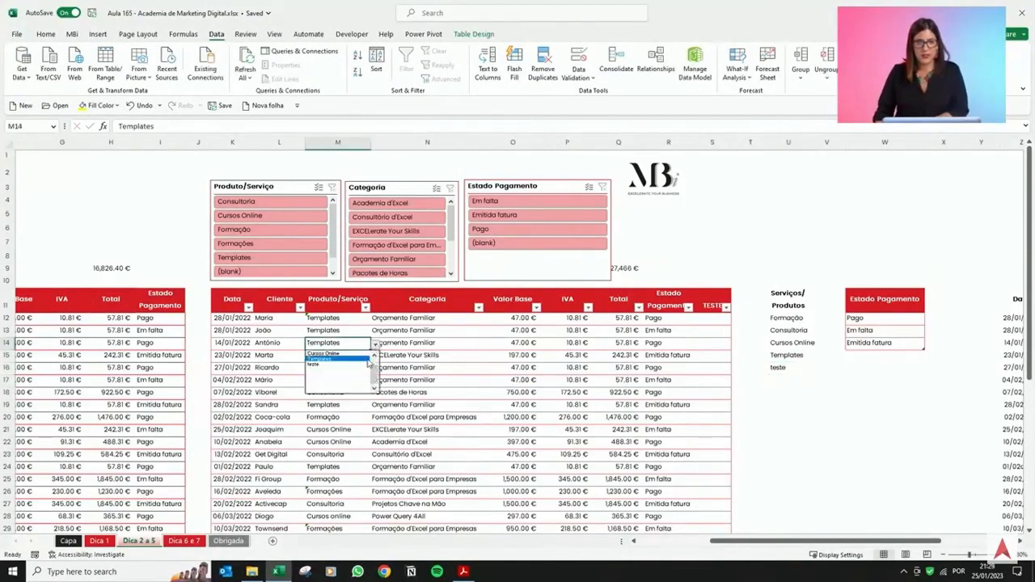
drag(374, 372, 373, 366)
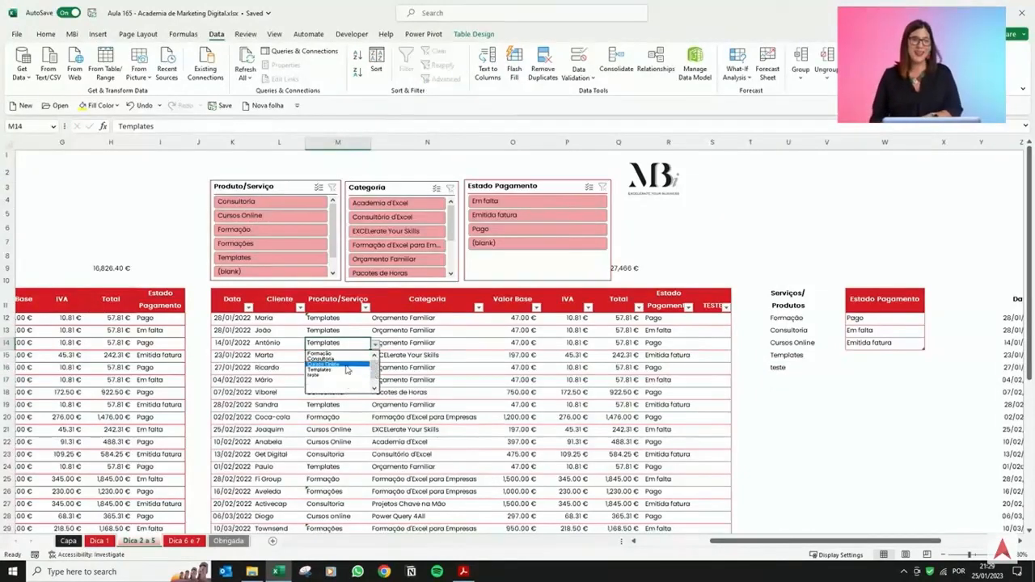
key(Escape)
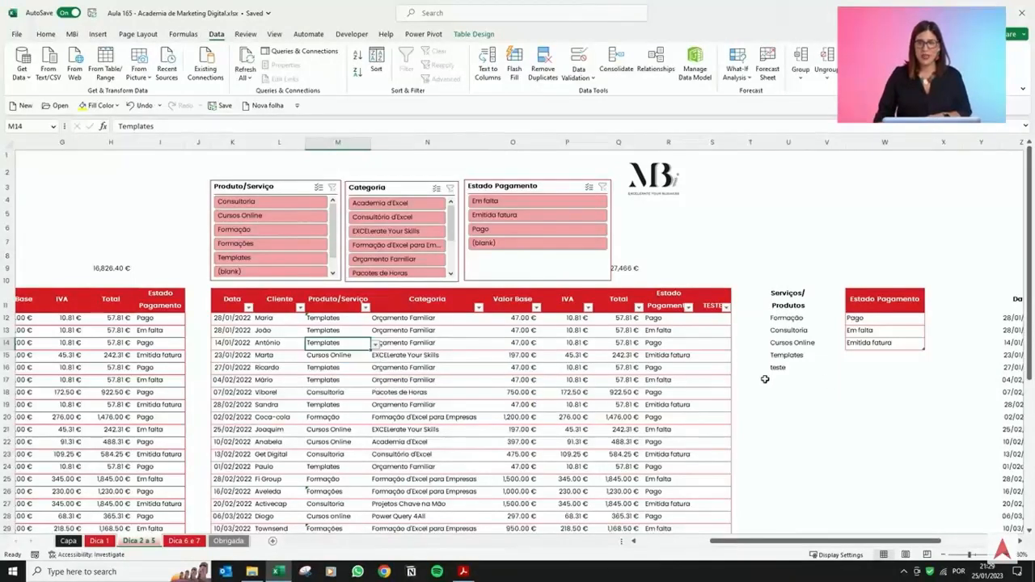
Undo the teste entry in the Serviços/Produtos list.
click(778, 369)
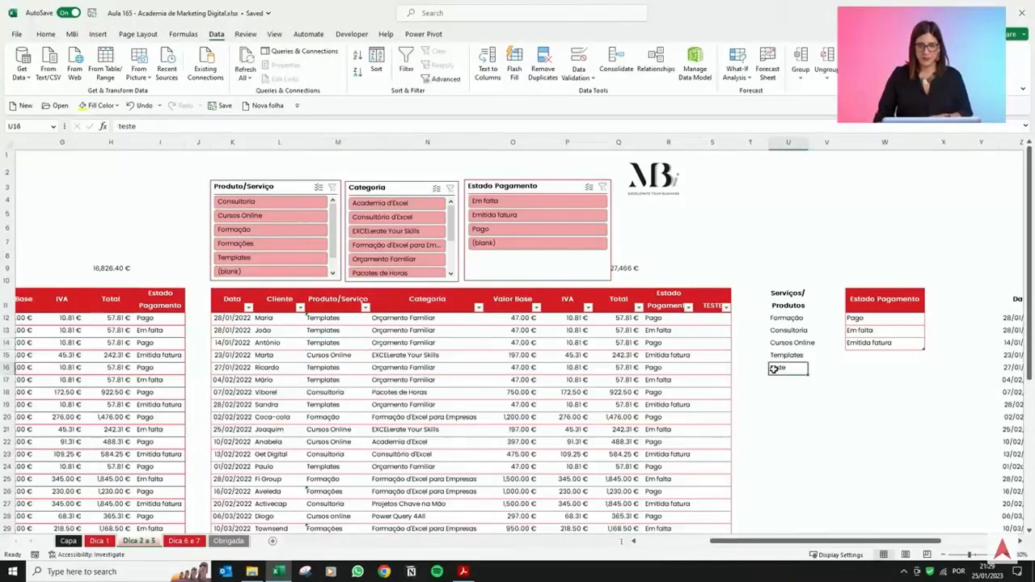
click(133, 107)
click(132, 108)
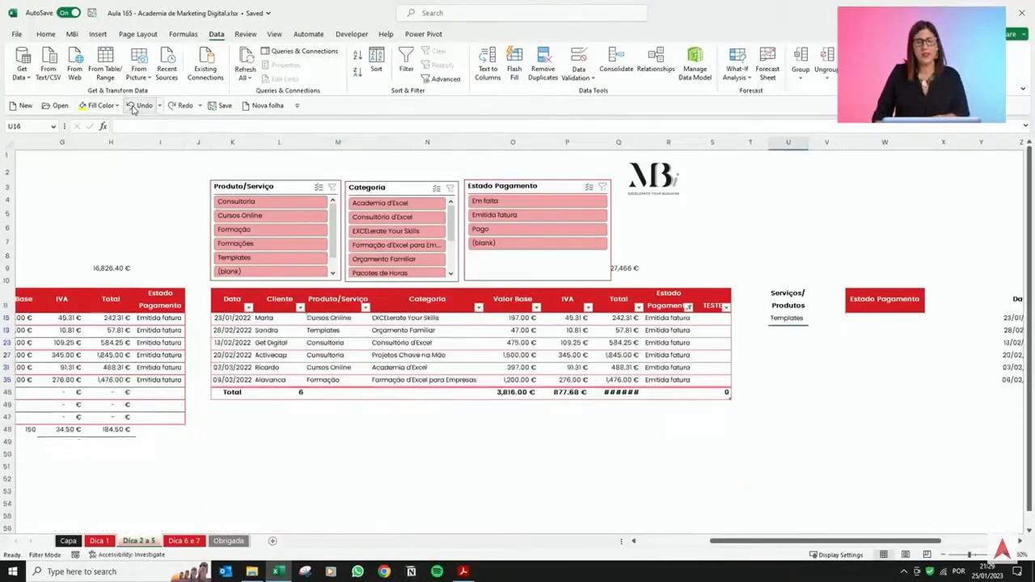
click(182, 108)
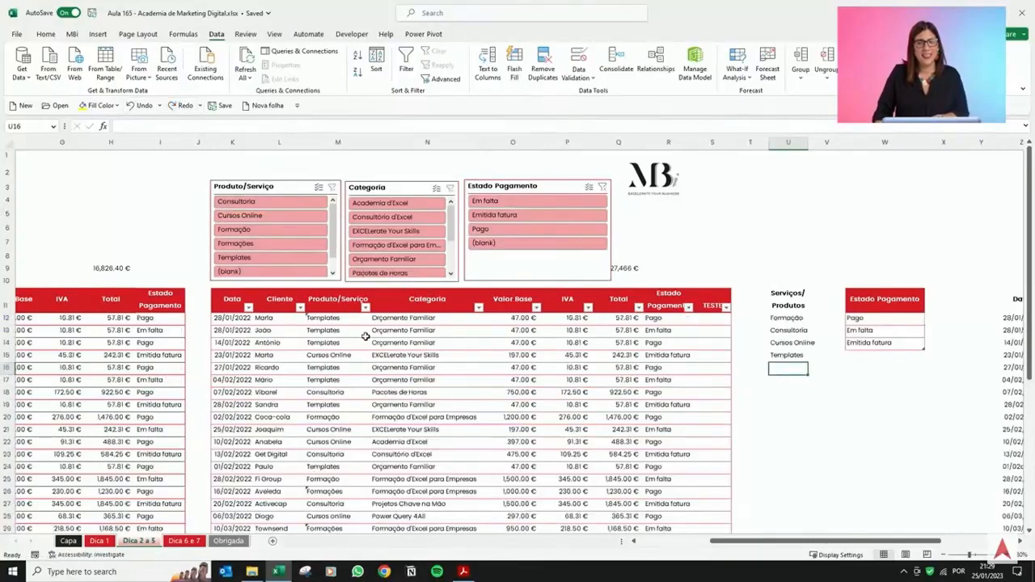
click(344, 335)
scroll(341, 356, down, 4)
click(341, 368)
scroll(341, 367, up, 4)
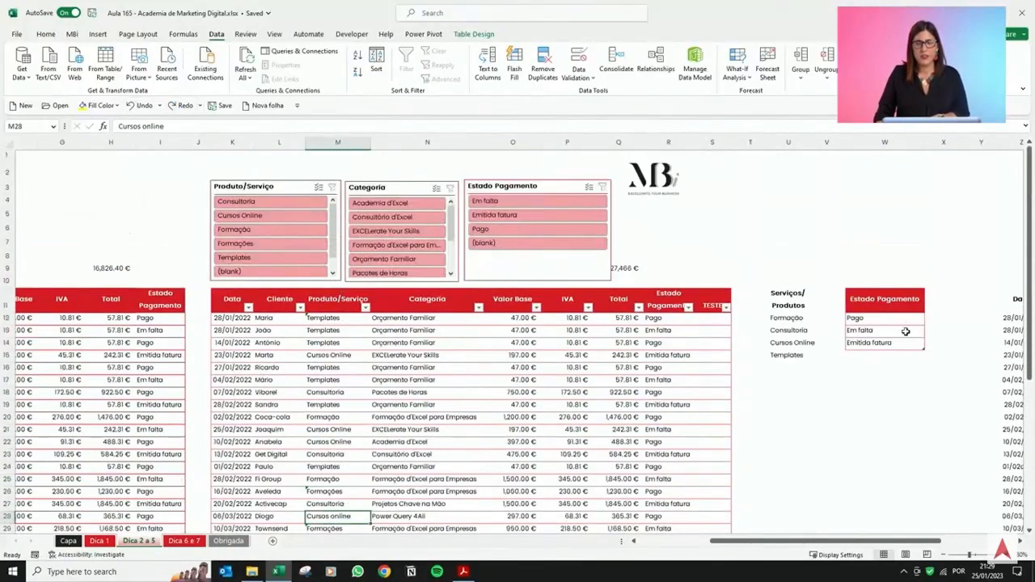
Format the Serviços/Produtos list as a table with headers in a red medium style, turning off banded rows.
click(803, 333)
drag(791, 298, 797, 356)
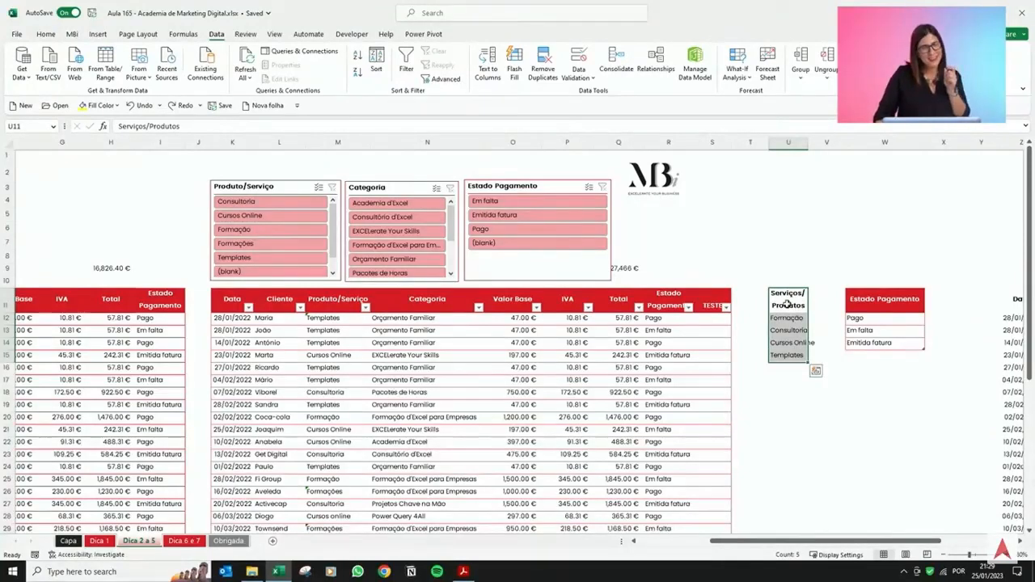
click(789, 304)
drag(783, 297, 790, 358)
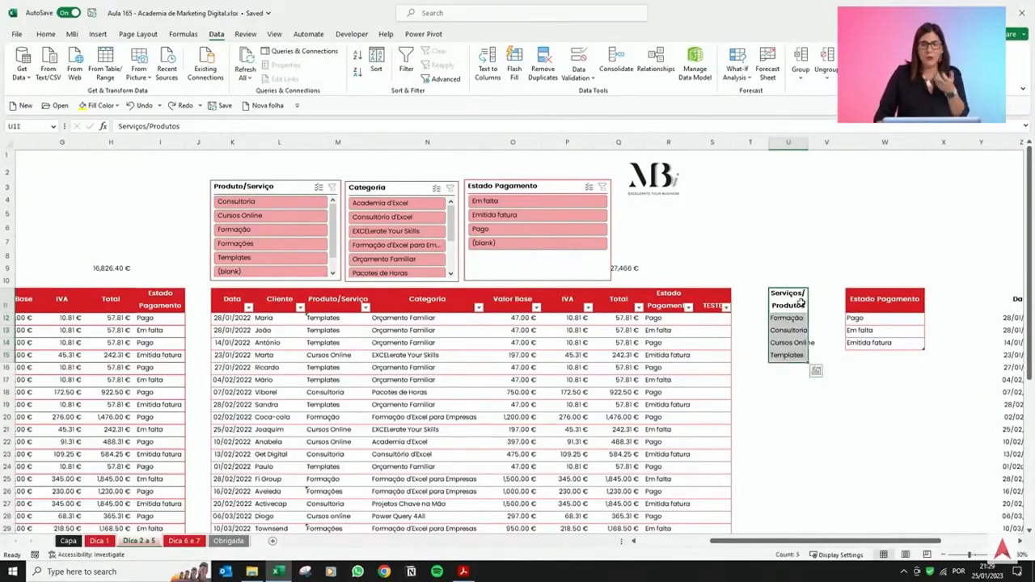
click(800, 302)
click(791, 333)
click(795, 296)
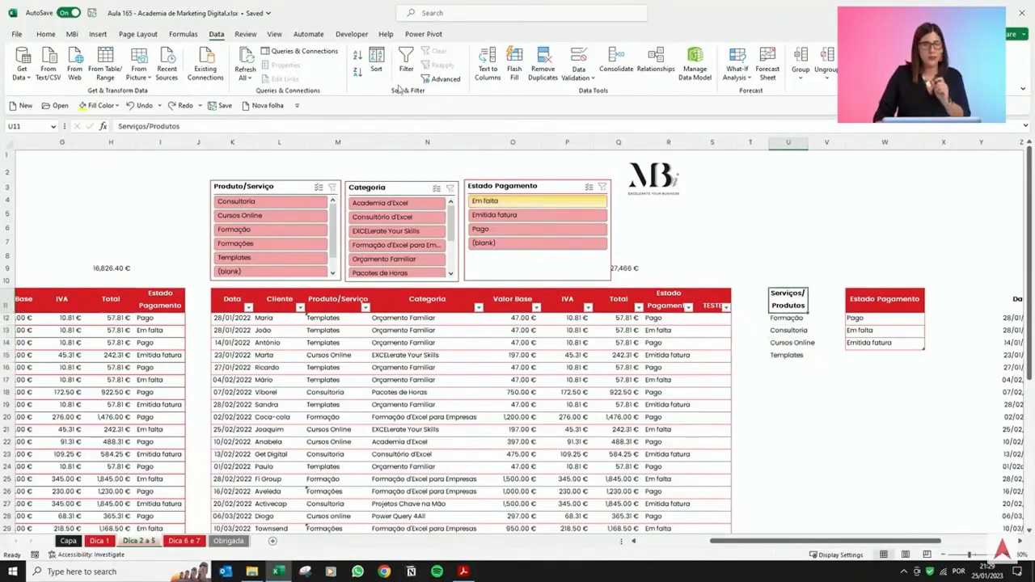
click(45, 34)
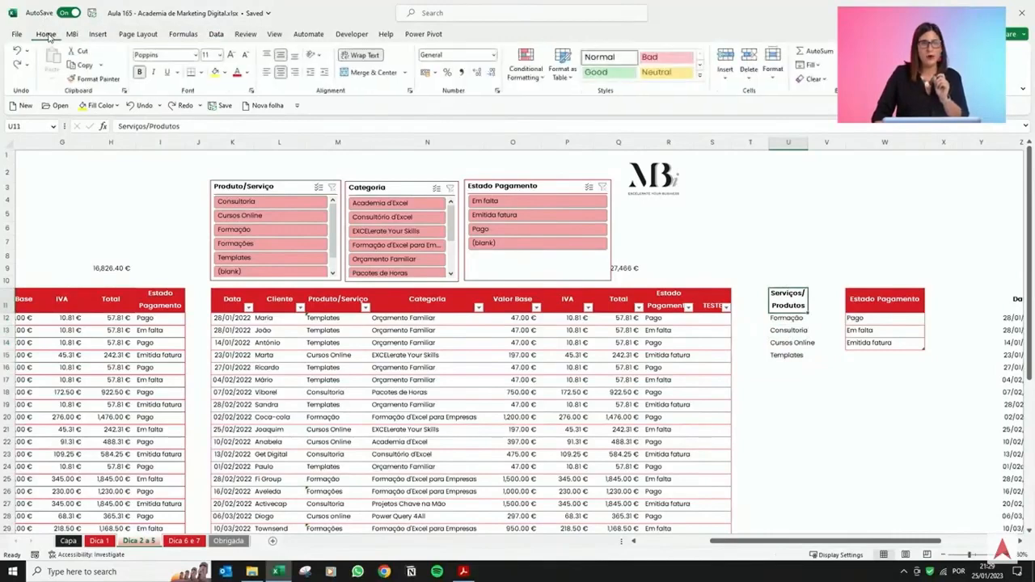
click(563, 65)
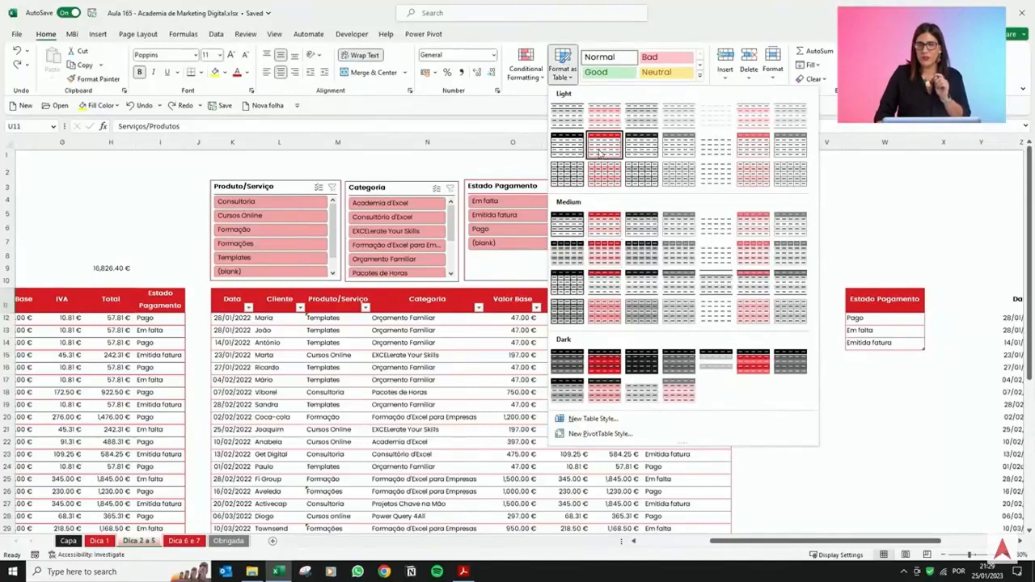
click(607, 230)
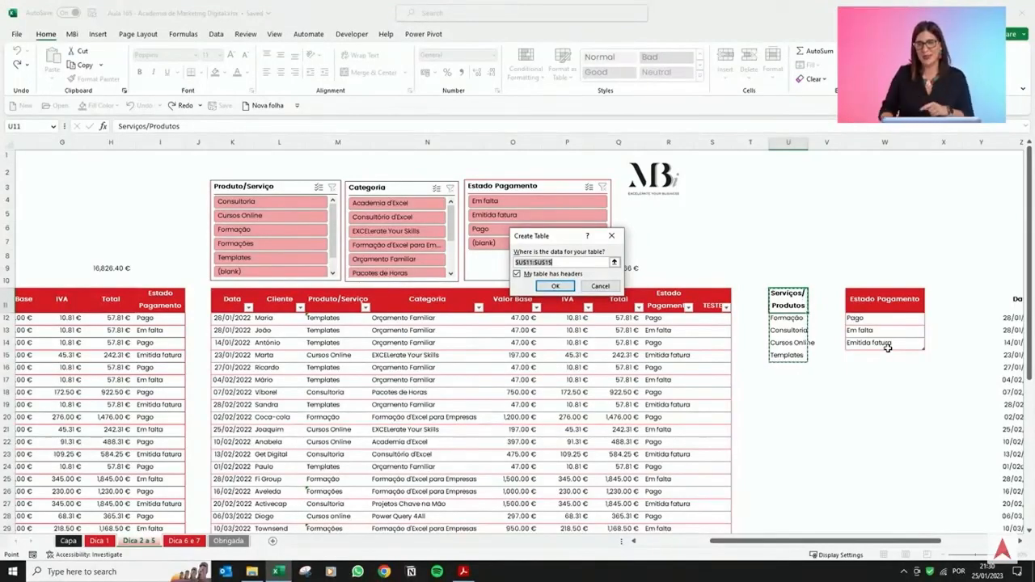
click(555, 286)
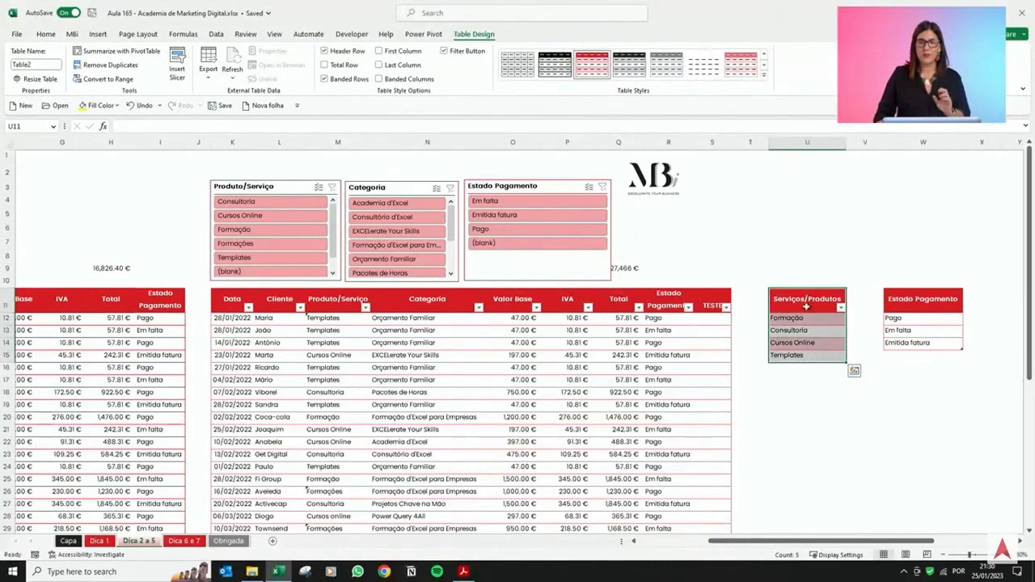
click(827, 303)
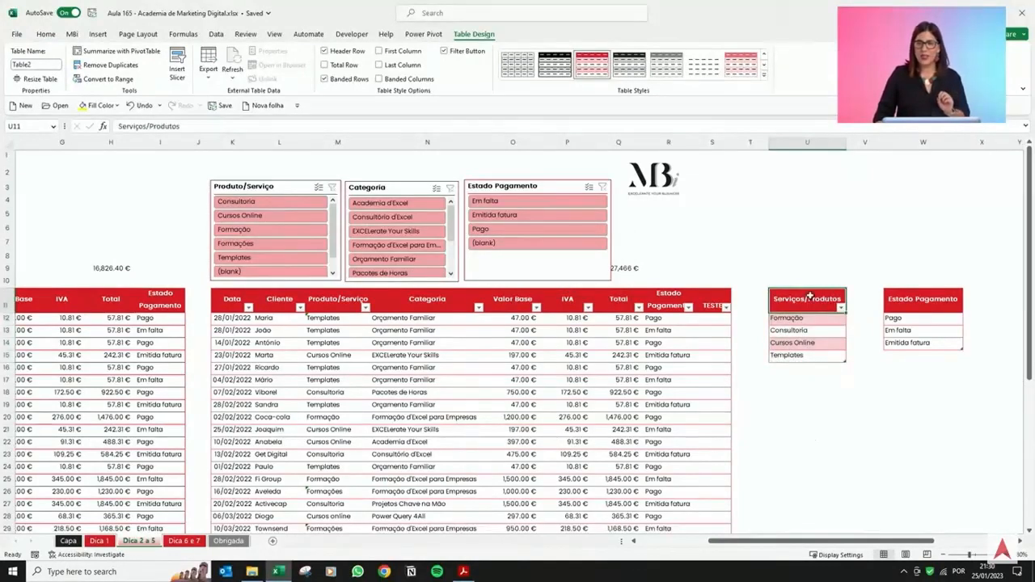
click(324, 78)
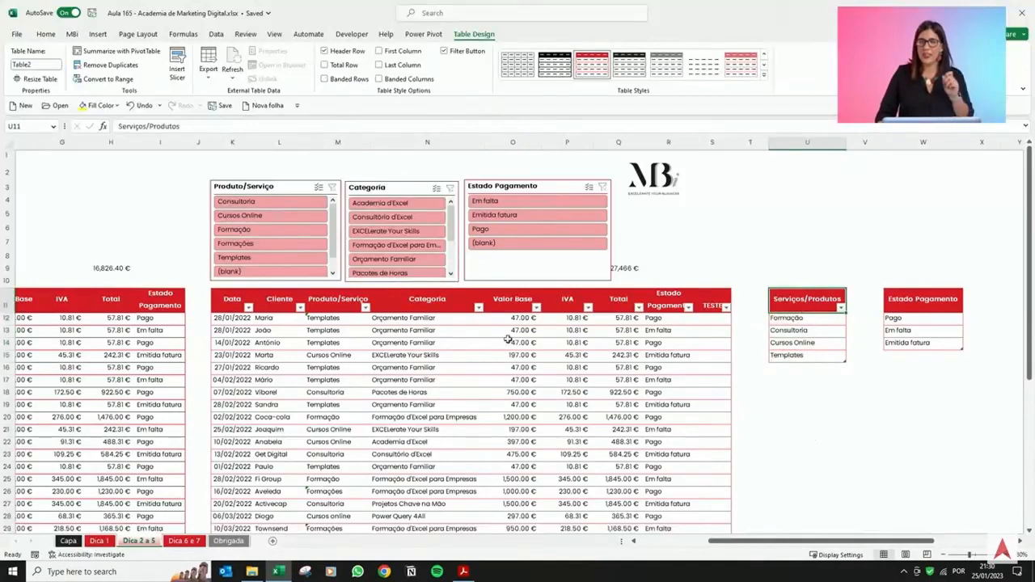
Apply a List data validation to the Produto/Serviço column, using the Serviços/Produtos table items U12:U15 as source.
click(376, 330)
click(353, 292)
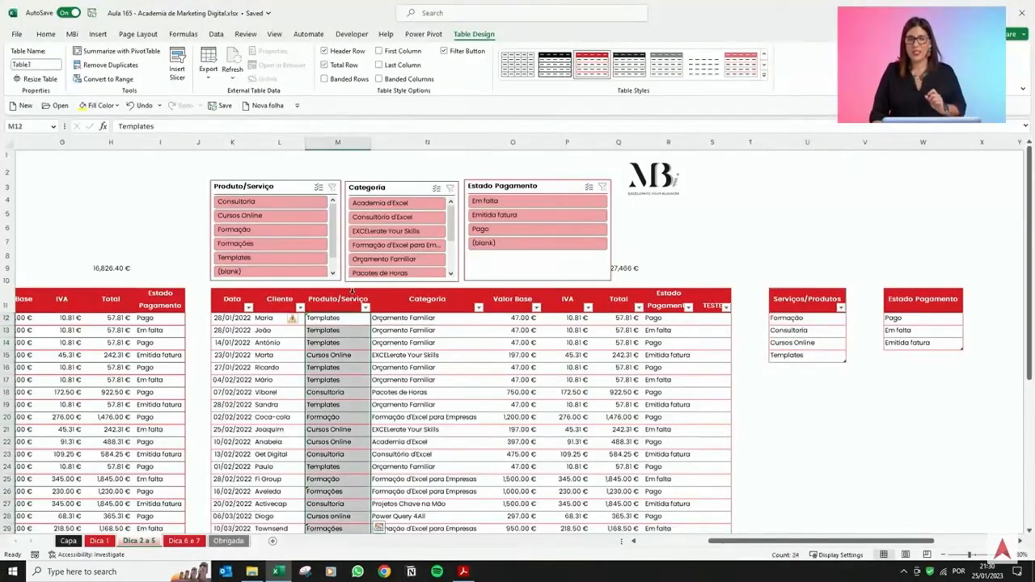
click(216, 34)
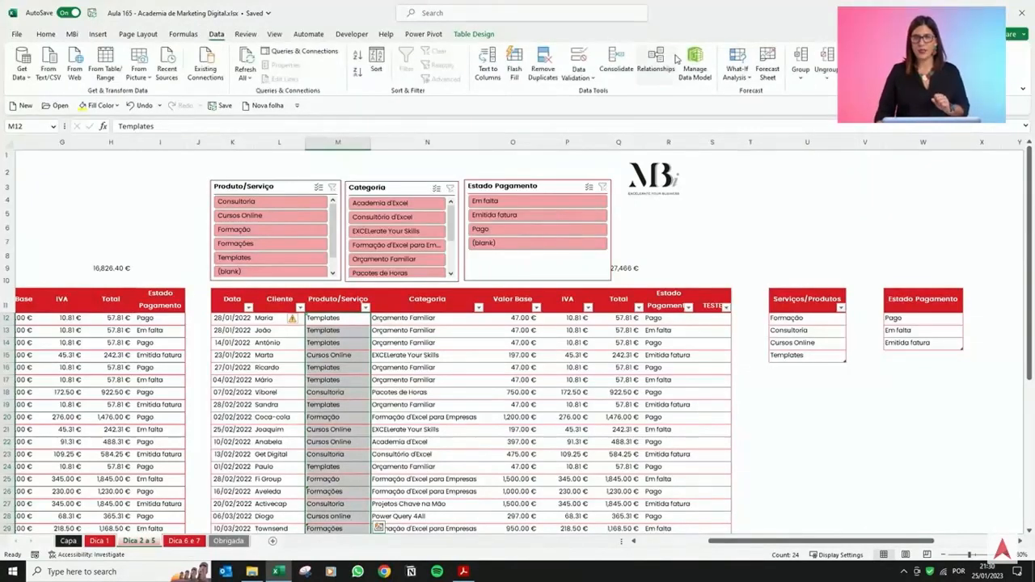
click(578, 58)
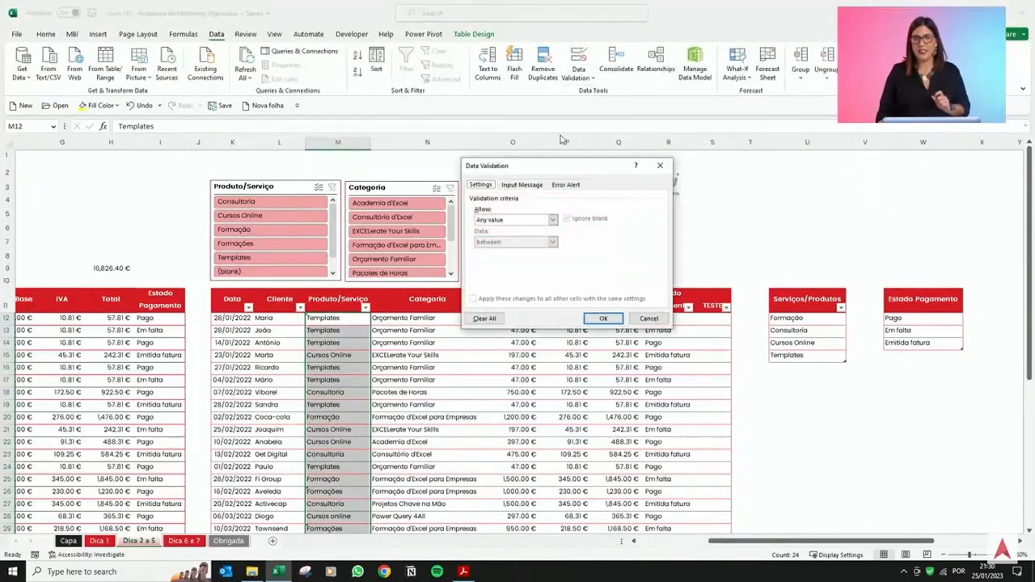
click(539, 219)
click(527, 252)
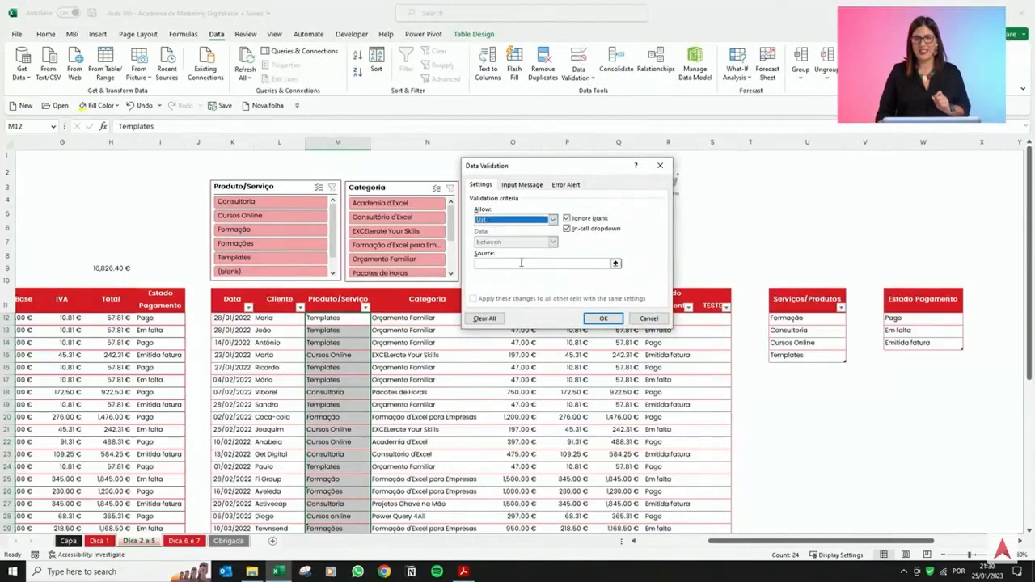
click(522, 263)
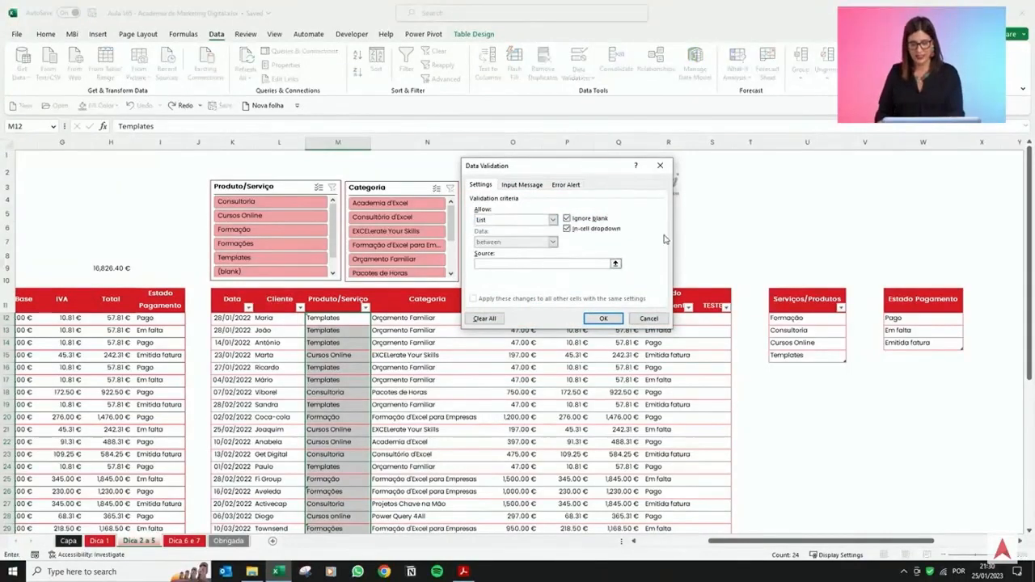
drag(801, 318, 801, 355)
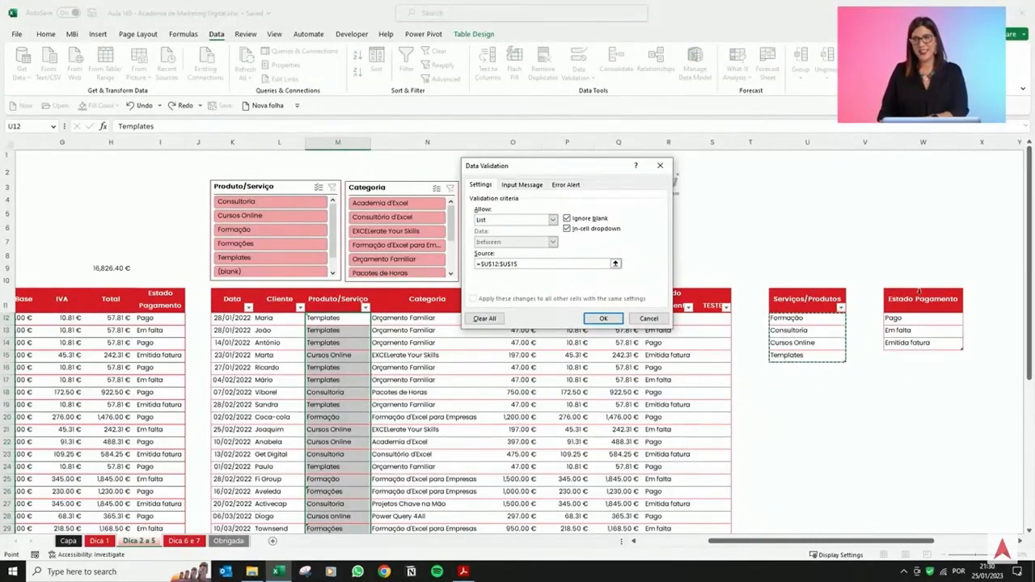
click(600, 319)
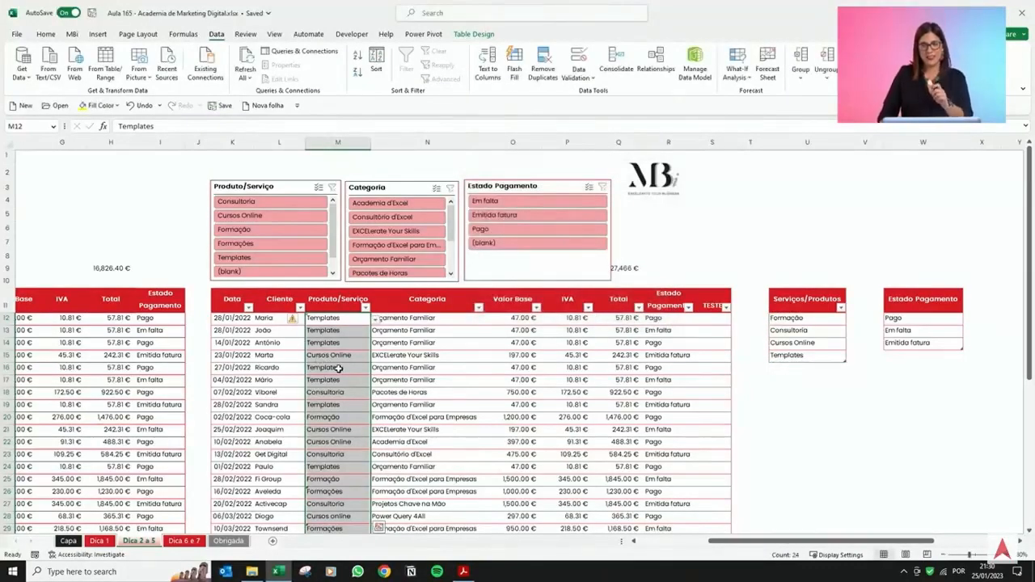
Open a Produto/Serviço dropdown to check the available options.
click(336, 368)
click(376, 370)
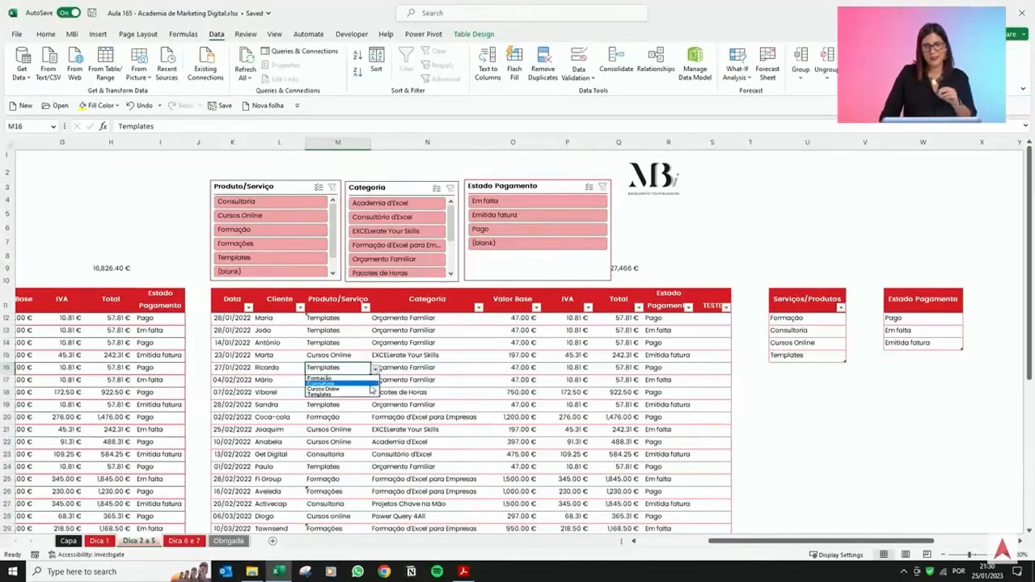
key(Escape)
Add teste as a new item below Templates in the Serviços/Produtos table.
click(819, 370)
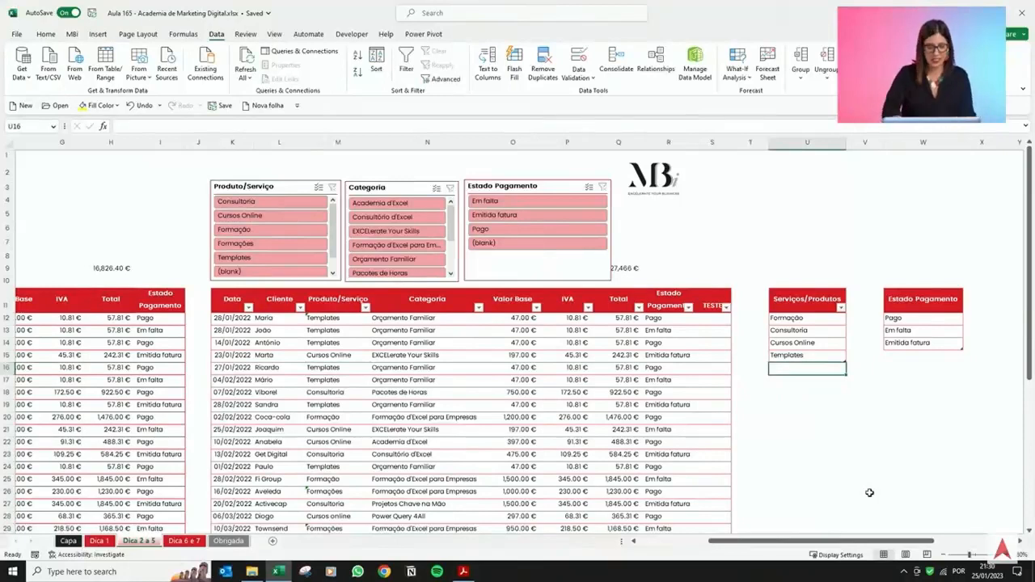
text(teste)
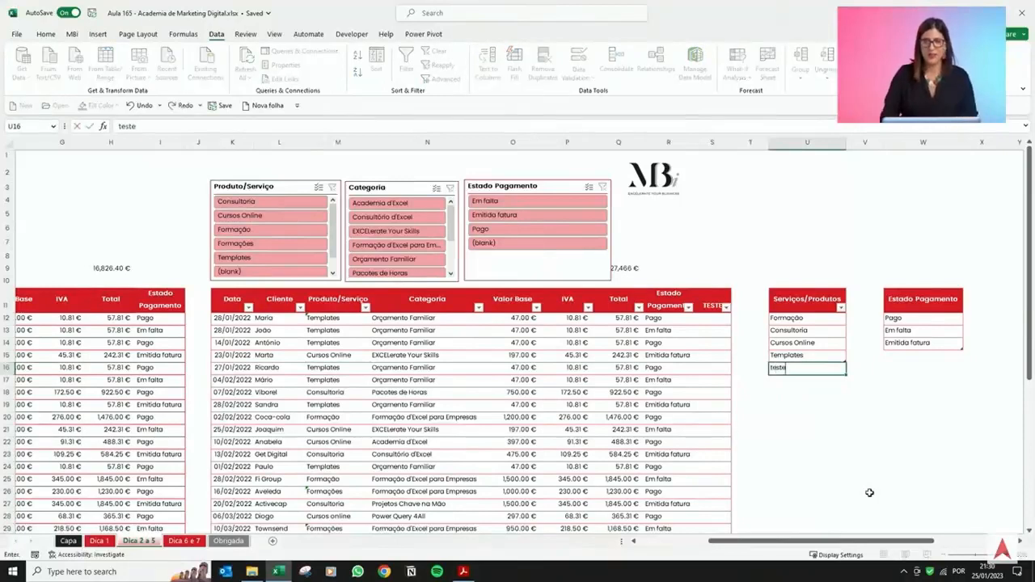
key(Return)
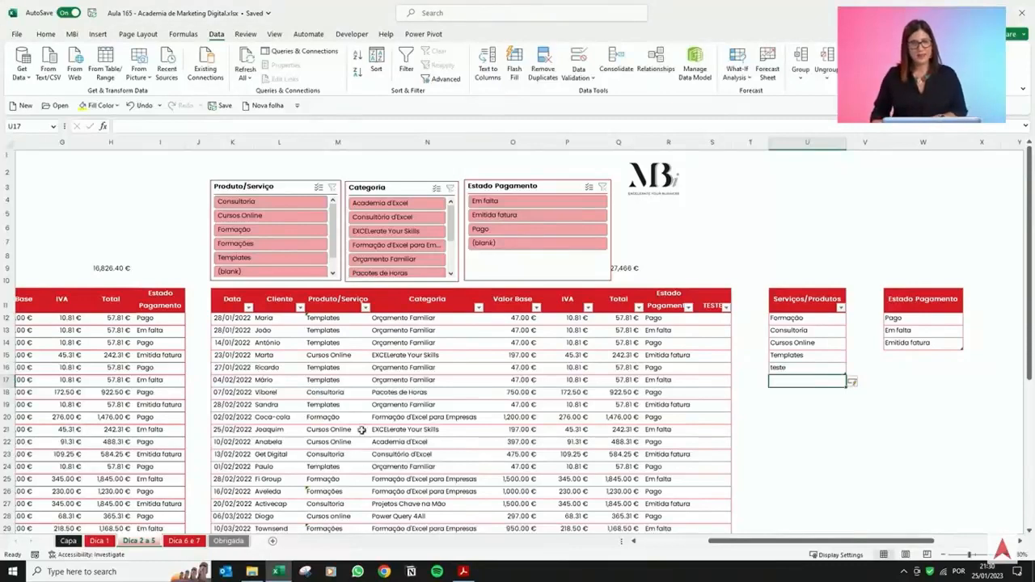
Open the Produto/Serviço dropdowns to check that the list includes the new teste item.
click(364, 380)
click(376, 382)
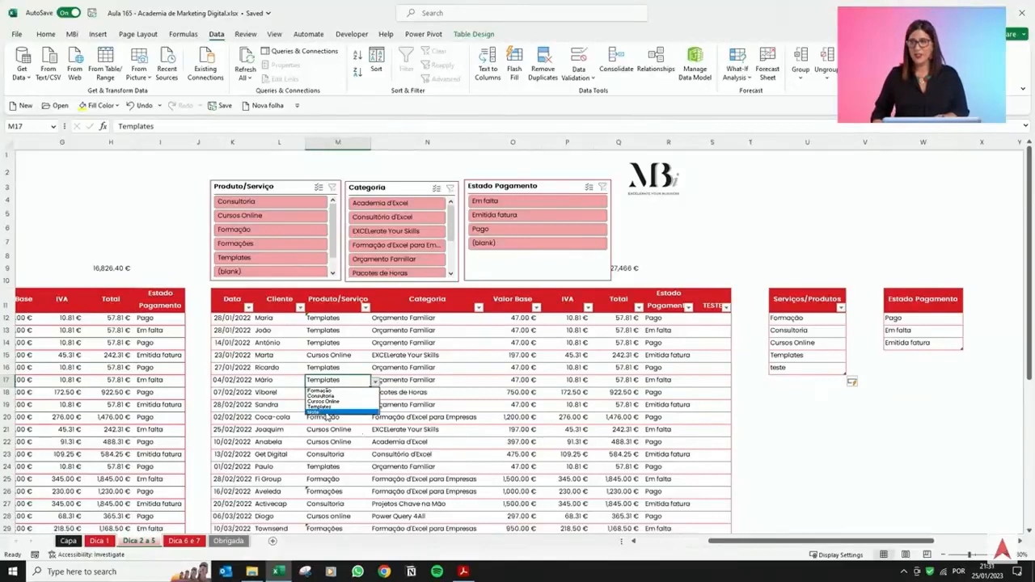
key(Escape)
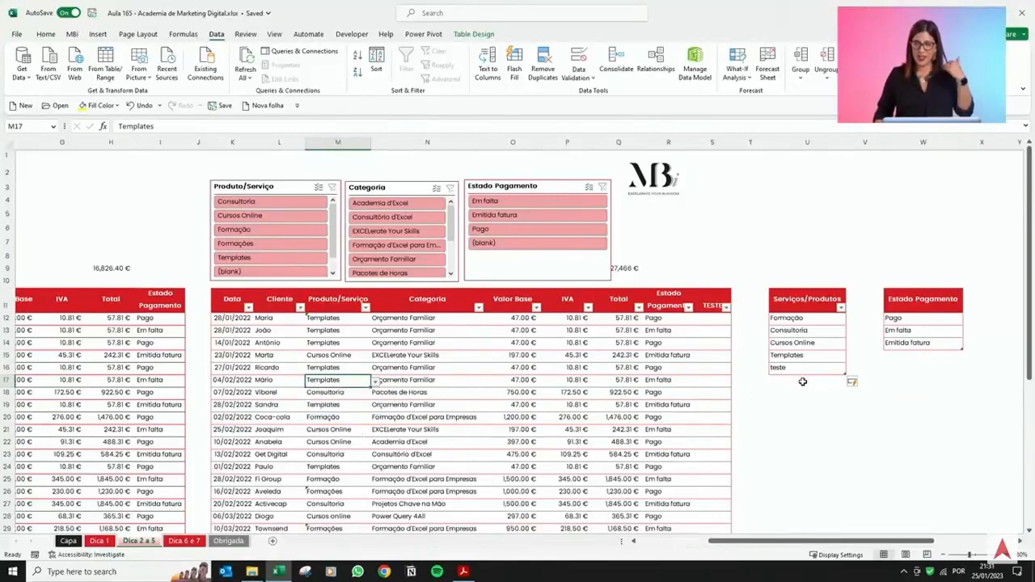
click(802, 382)
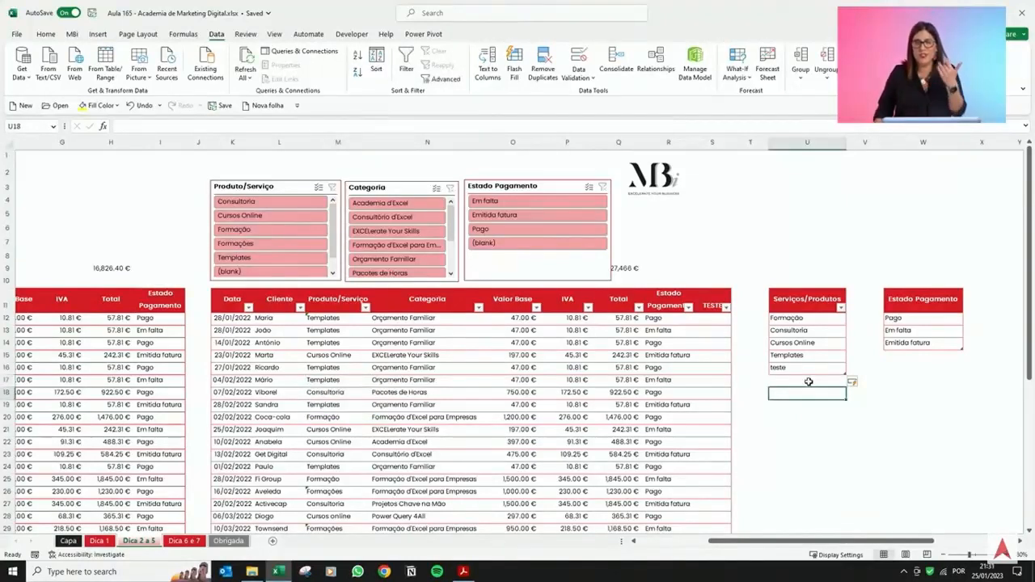
drag(809, 381, 810, 440)
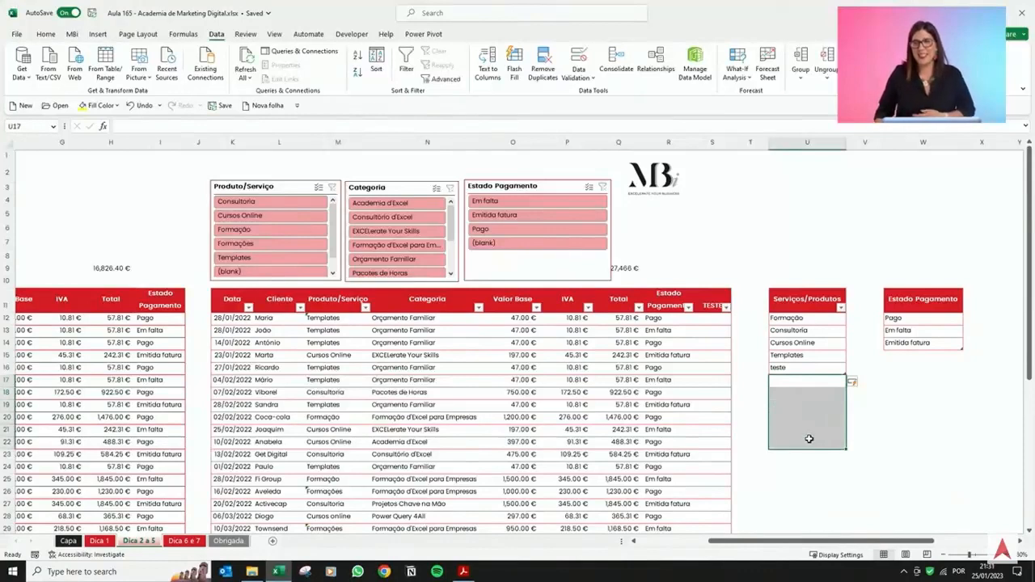
click(338, 380)
click(376, 383)
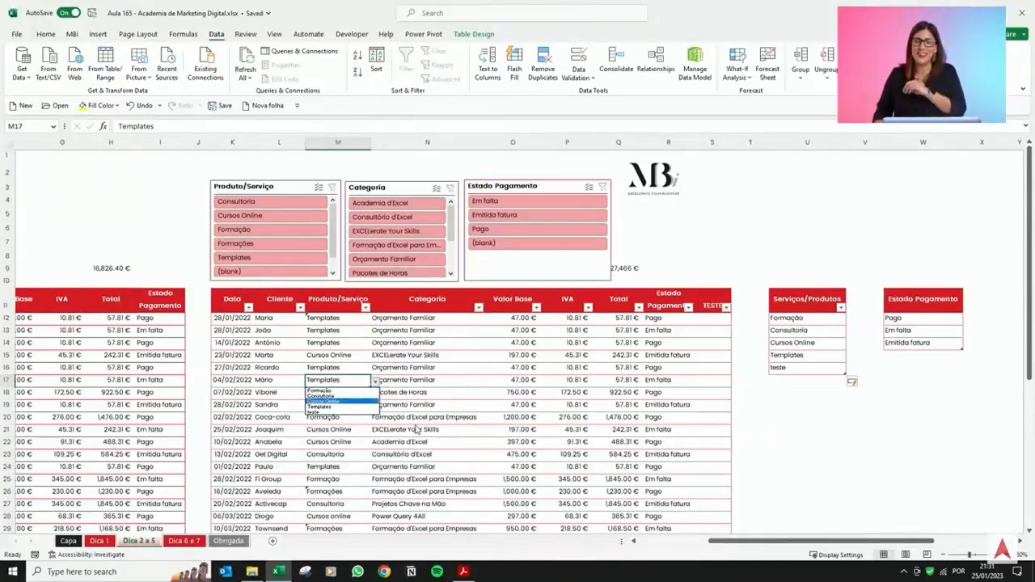
key(Escape)
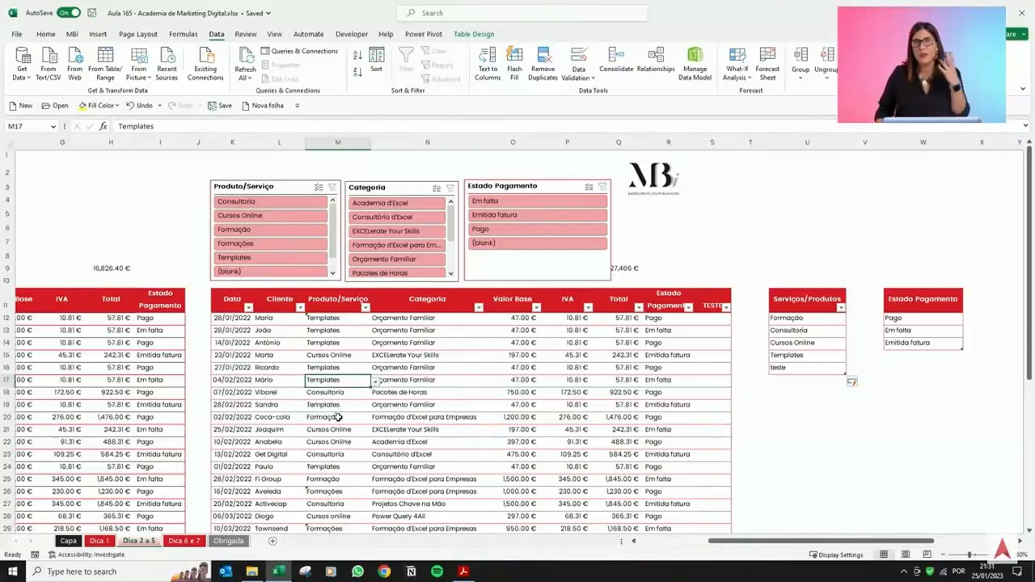
Replace the Formações entries in the Produto/Serviço column with Formação using their dropdowns, then check the Produto/Serviço slicer.
click(352, 320)
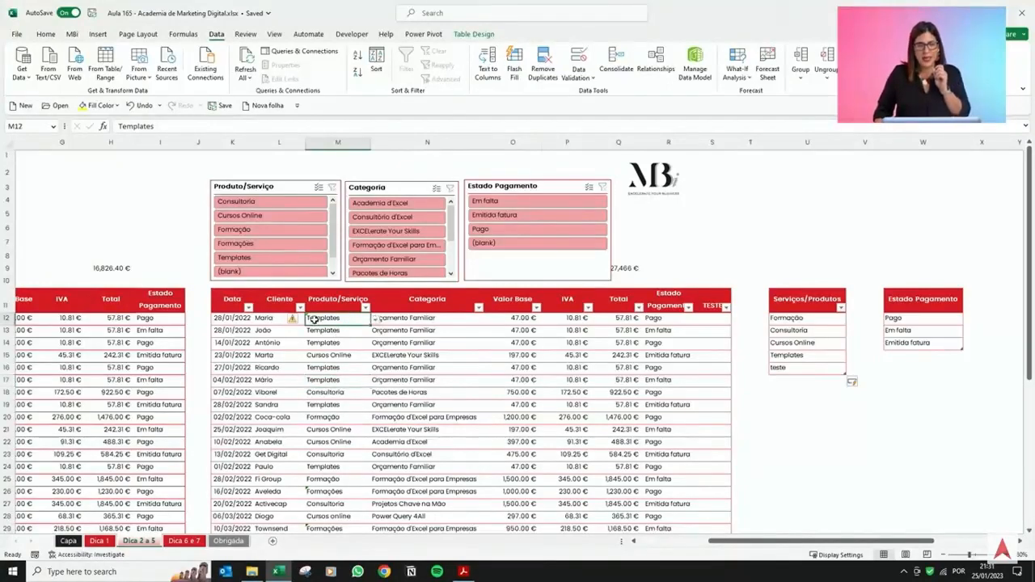
scroll(324, 344, down, 1)
scroll(328, 437, down, 1)
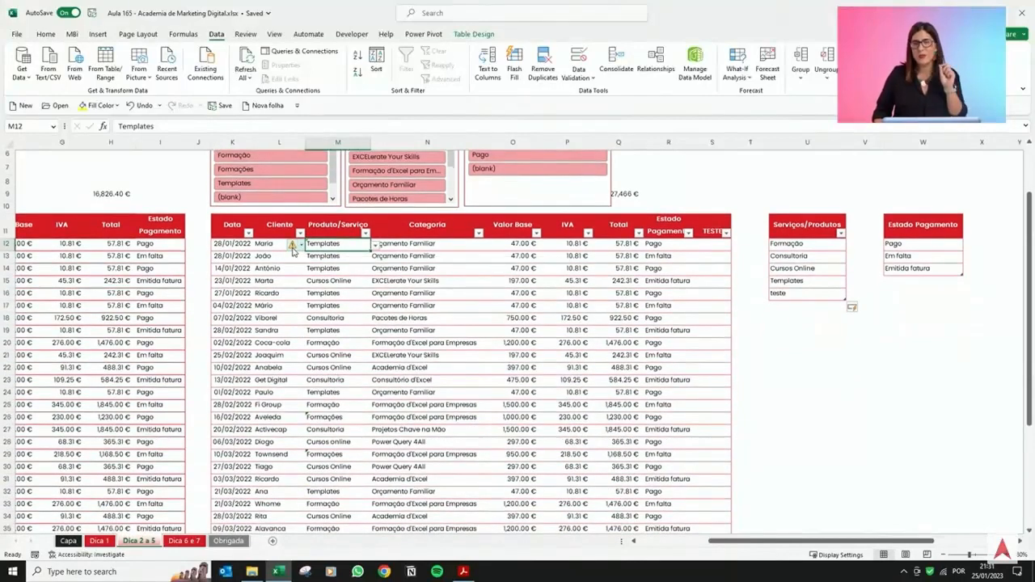
click(377, 247)
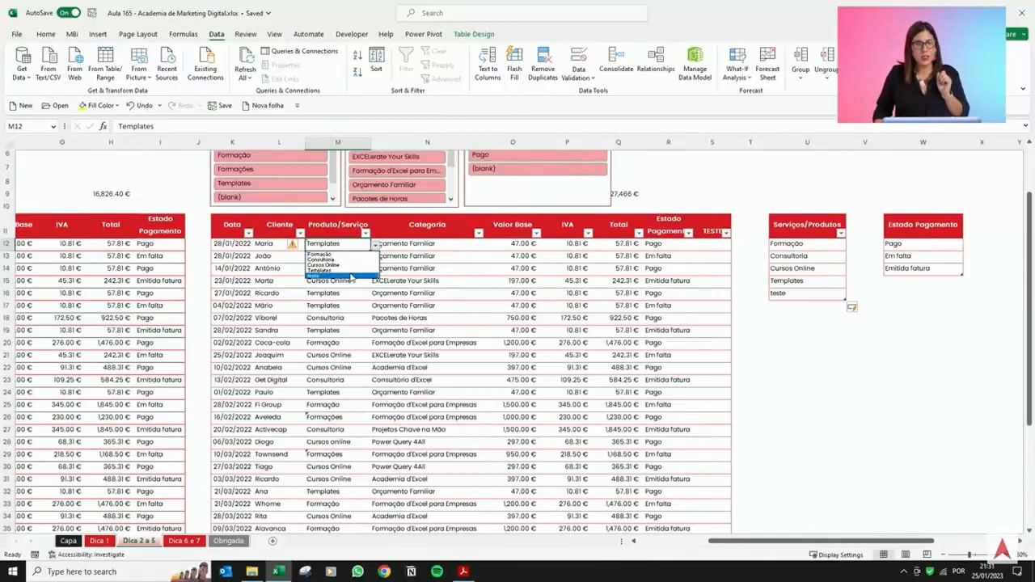
click(353, 273)
click(354, 421)
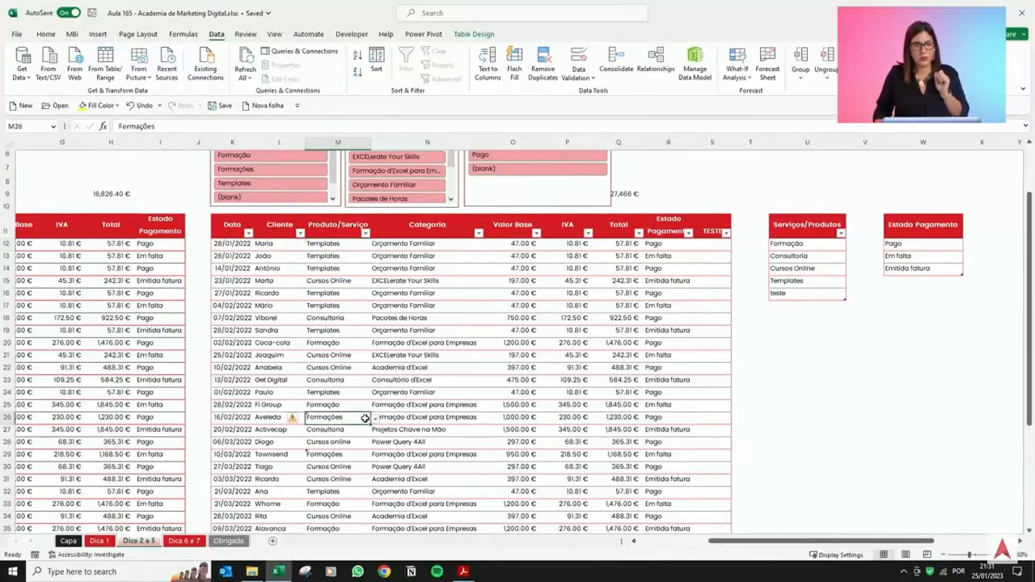
click(376, 417)
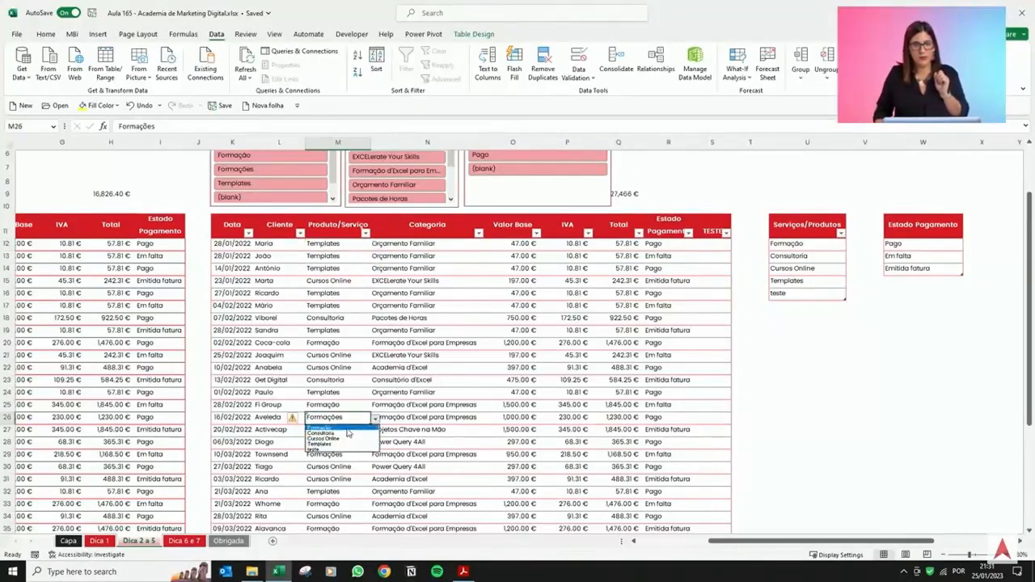
click(348, 429)
click(348, 454)
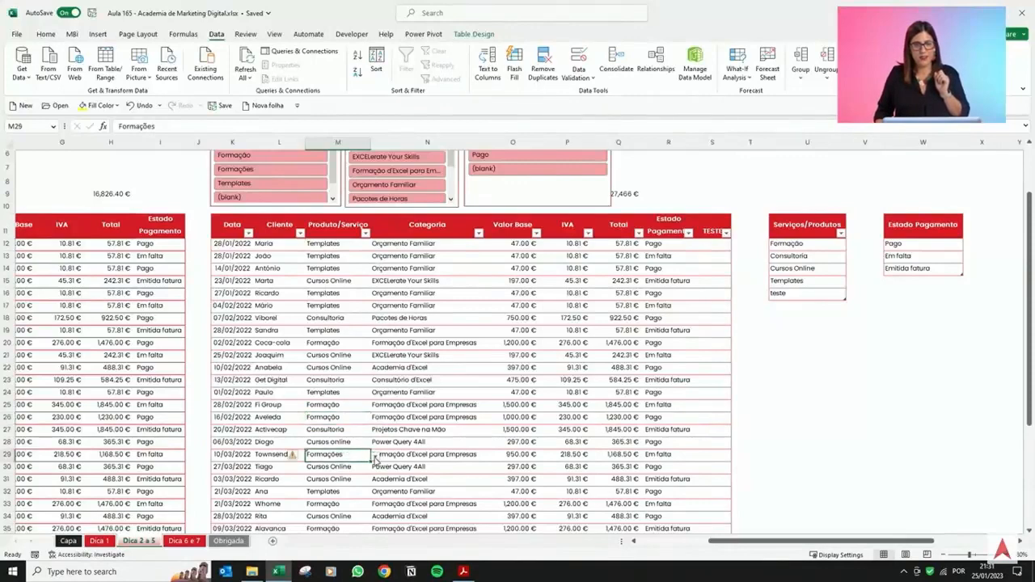
click(374, 456)
click(351, 464)
scroll(351, 464, down, 1)
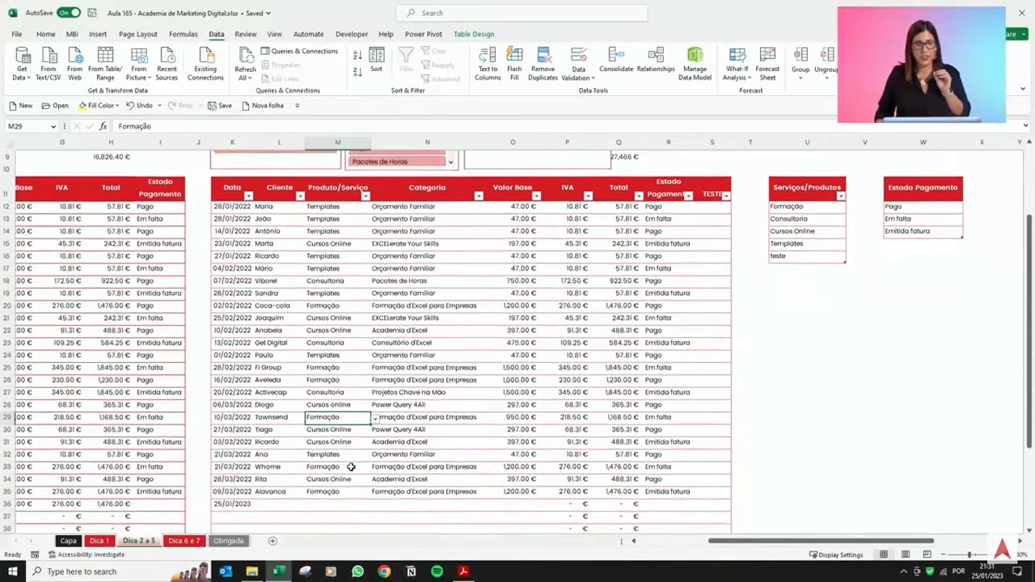
scroll(350, 464, up, 2)
scroll(350, 465, up, 1)
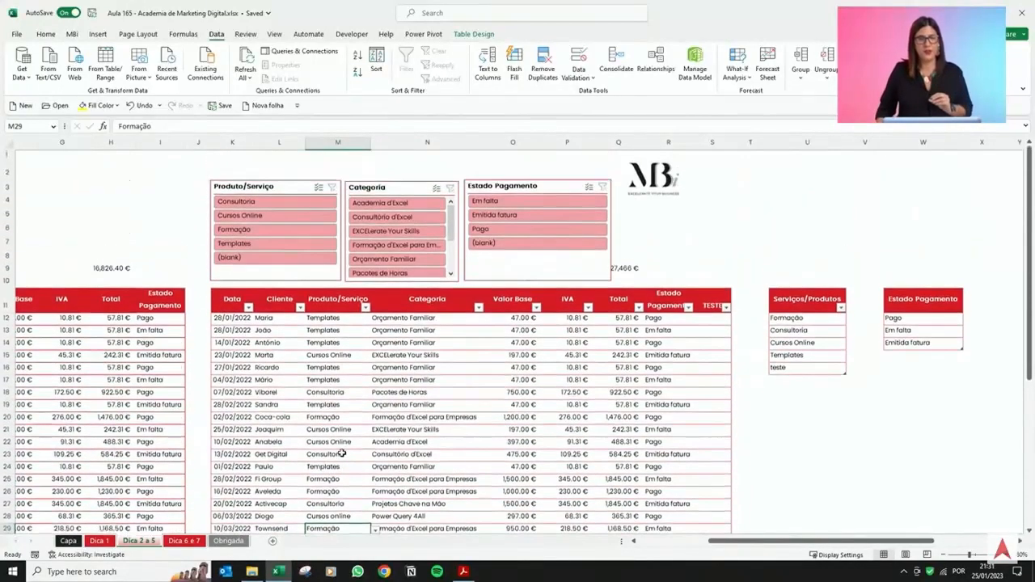
click(267, 187)
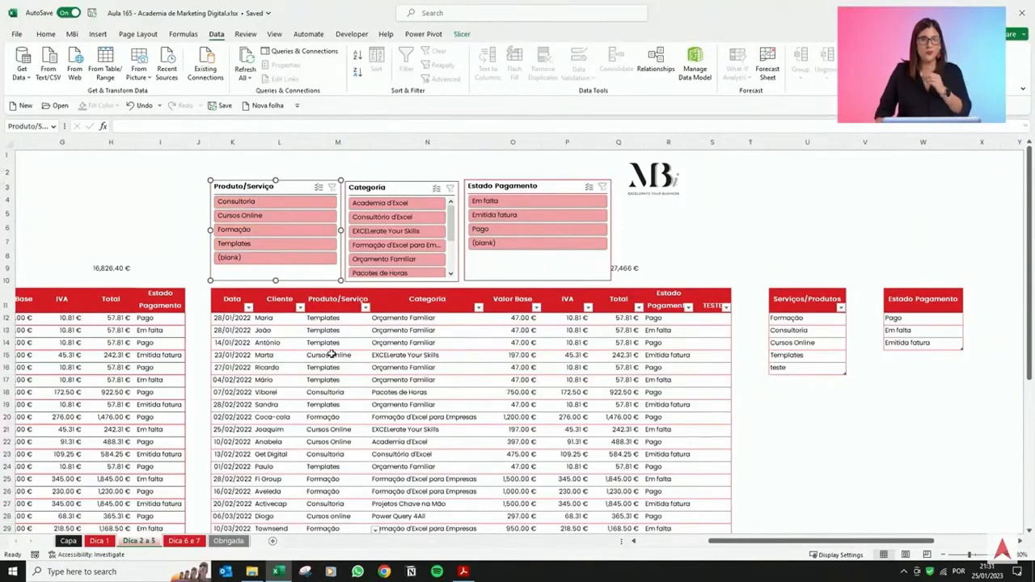
click(332, 381)
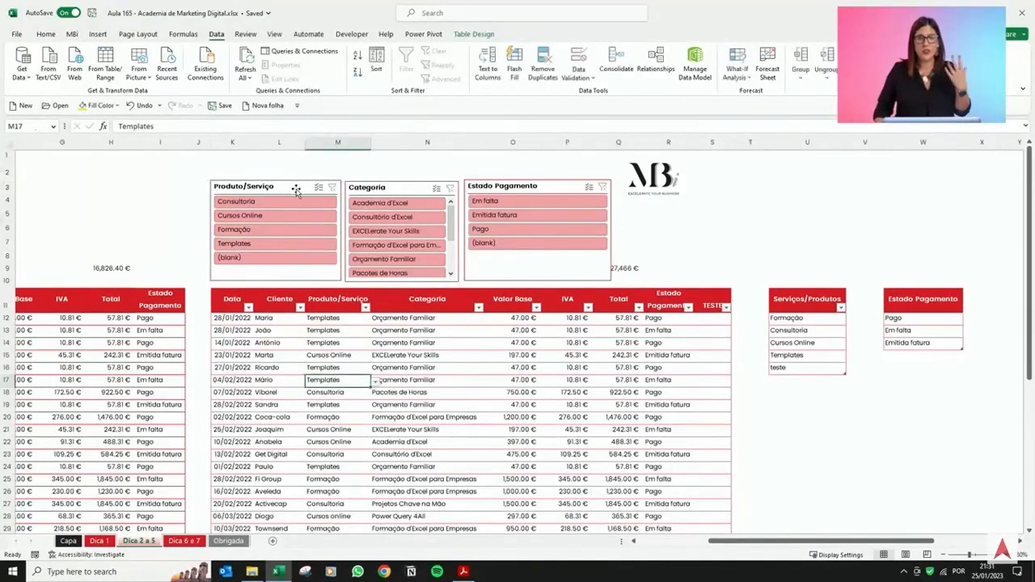
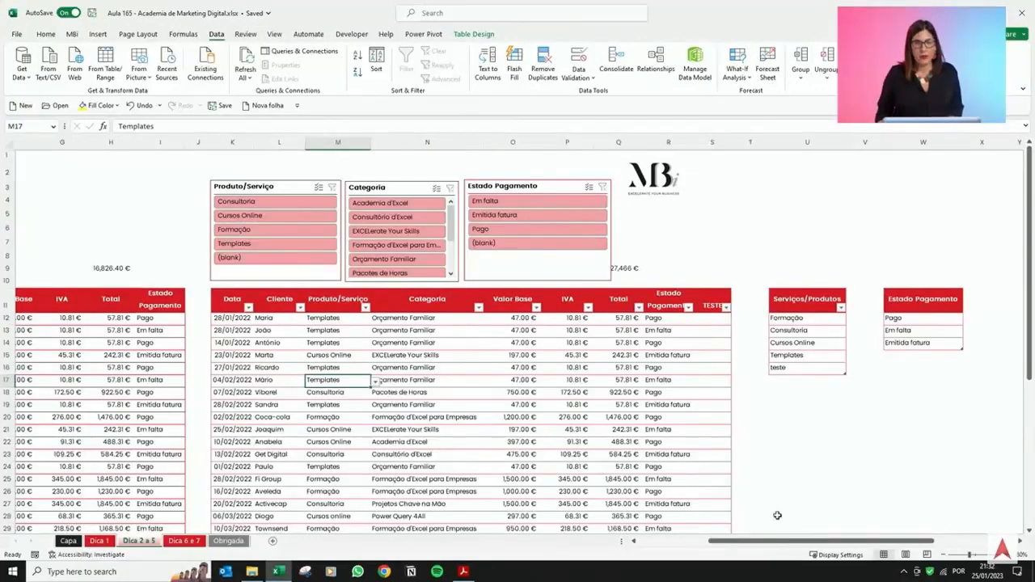
Filter the sales table to the Em falta payment status using the Estado Pagamento slicer.
drag(752, 542, 671, 549)
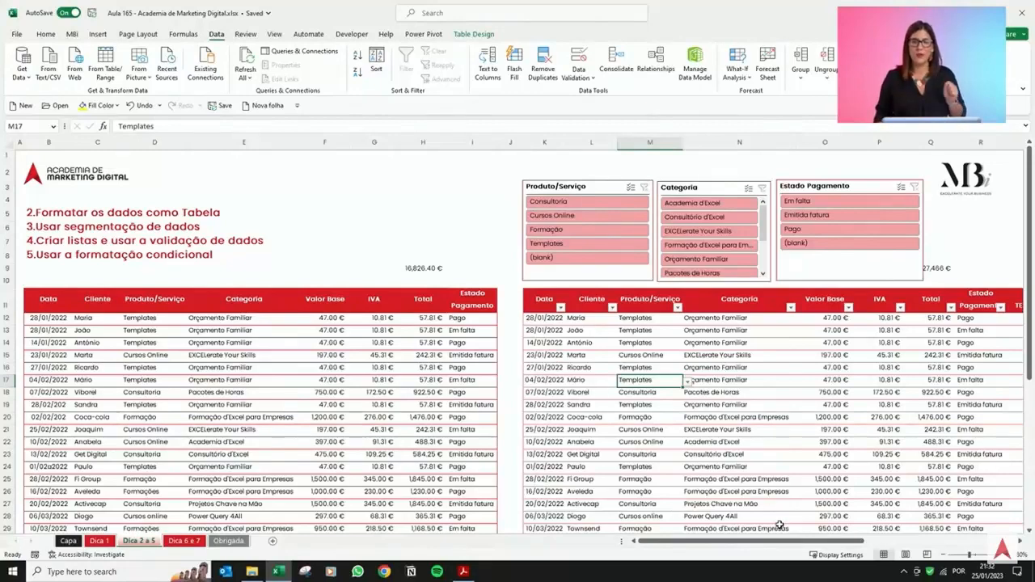
drag(779, 543, 839, 495)
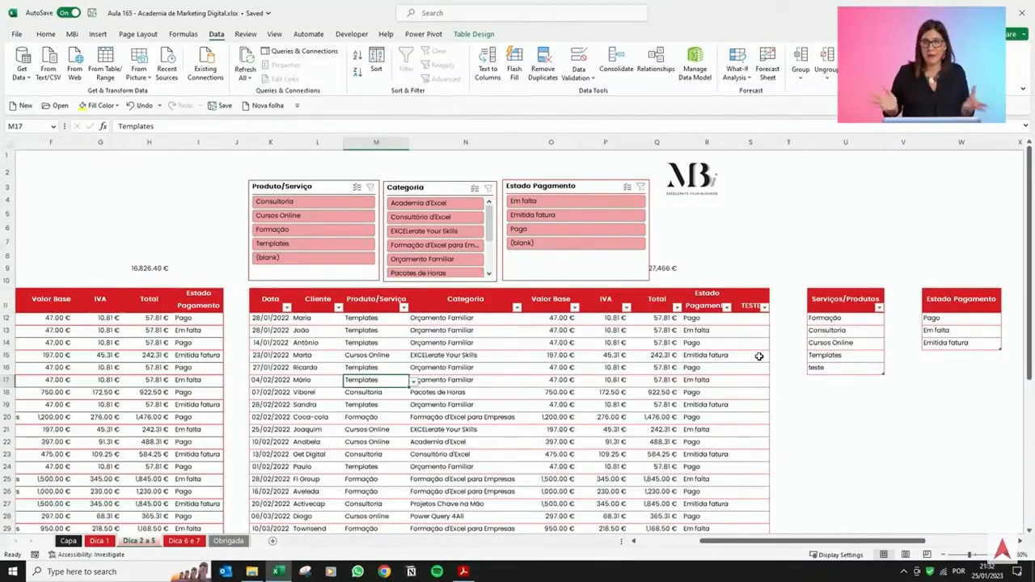
click(707, 319)
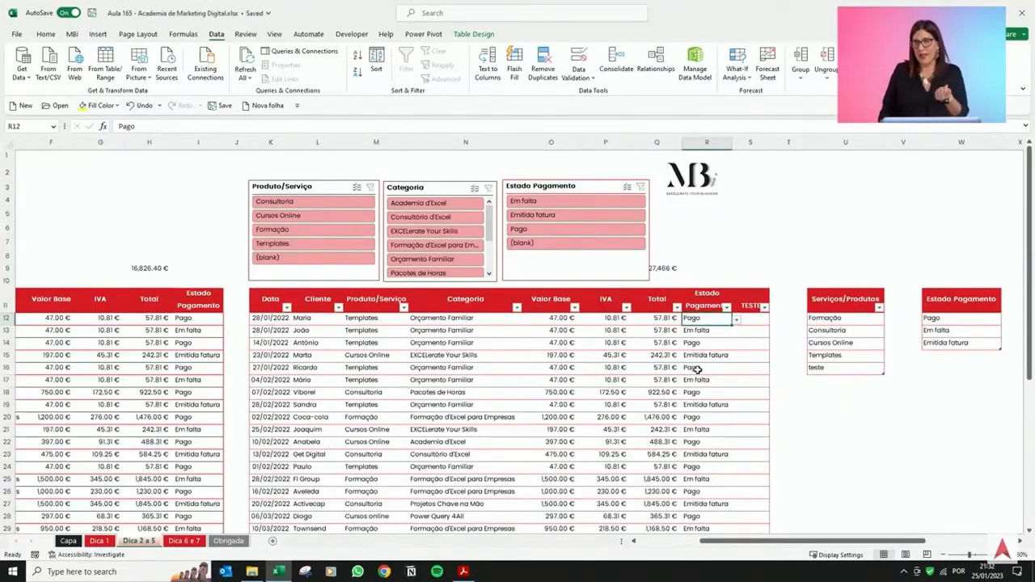
click(710, 332)
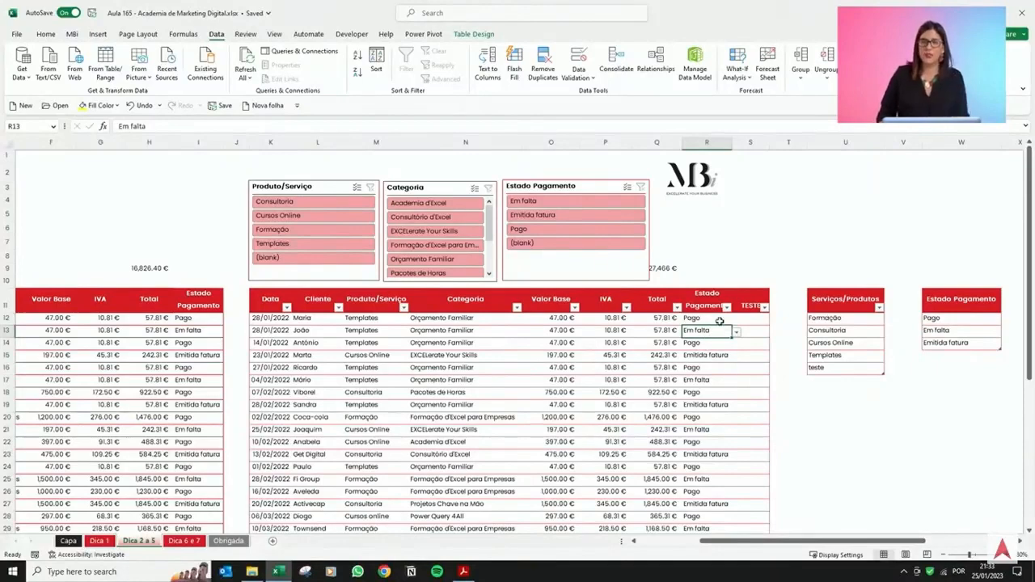
ctrl+click(702, 382)
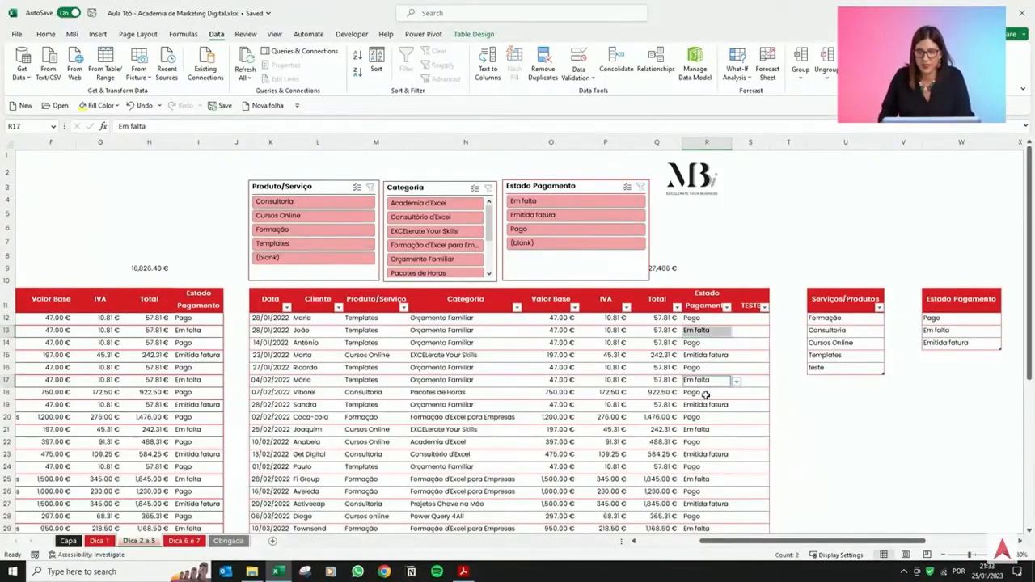
ctrl+click(709, 430)
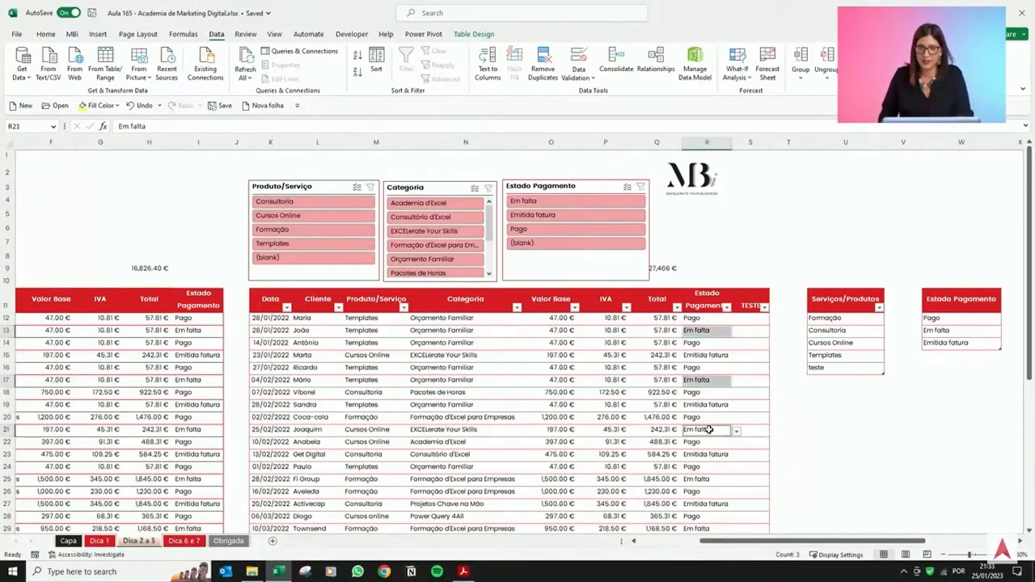
ctrl+click(710, 480)
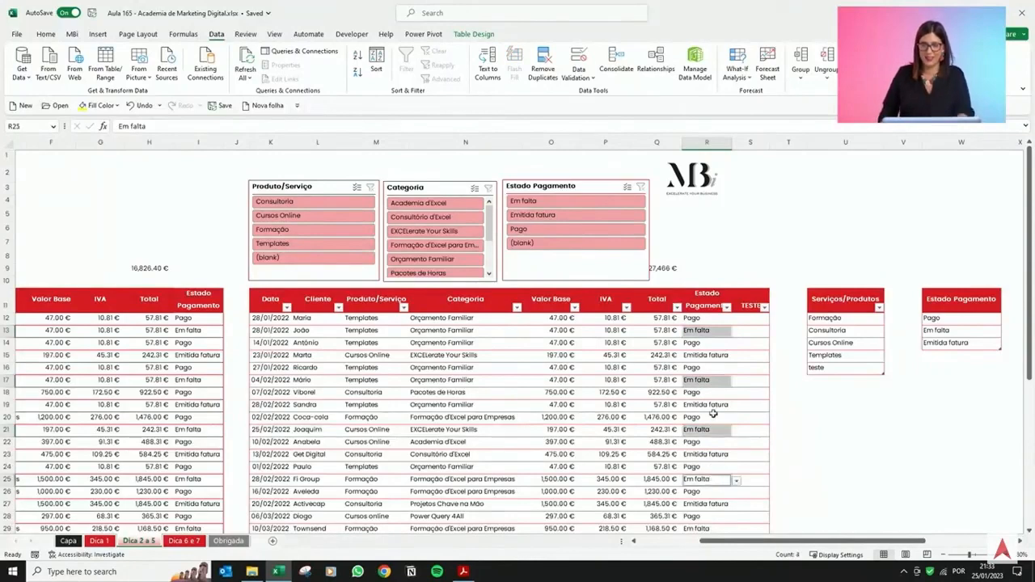
click(544, 204)
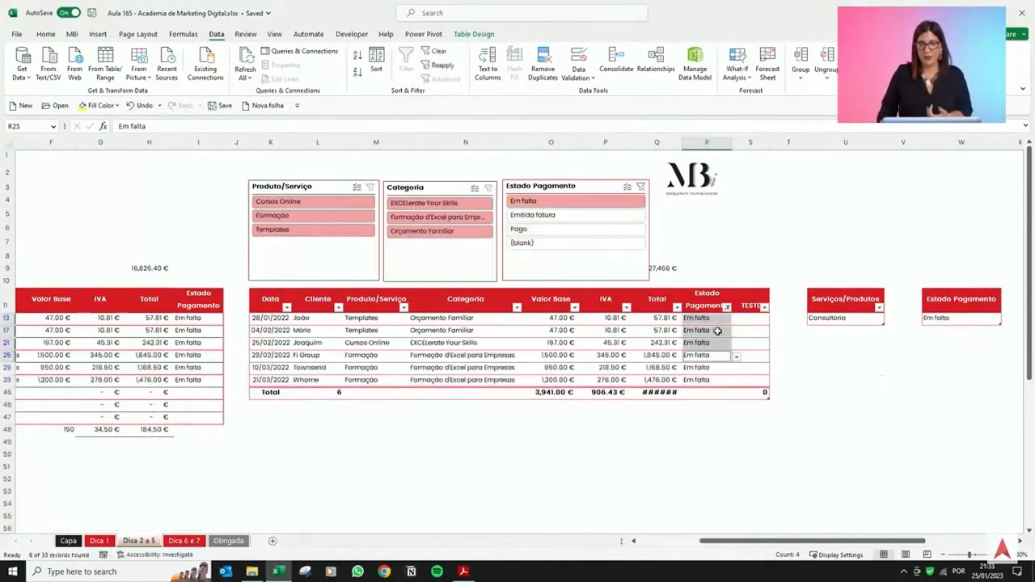
Fill the filtered Estado Pagamento cells with yellow.
drag(719, 320, 710, 379)
click(84, 106)
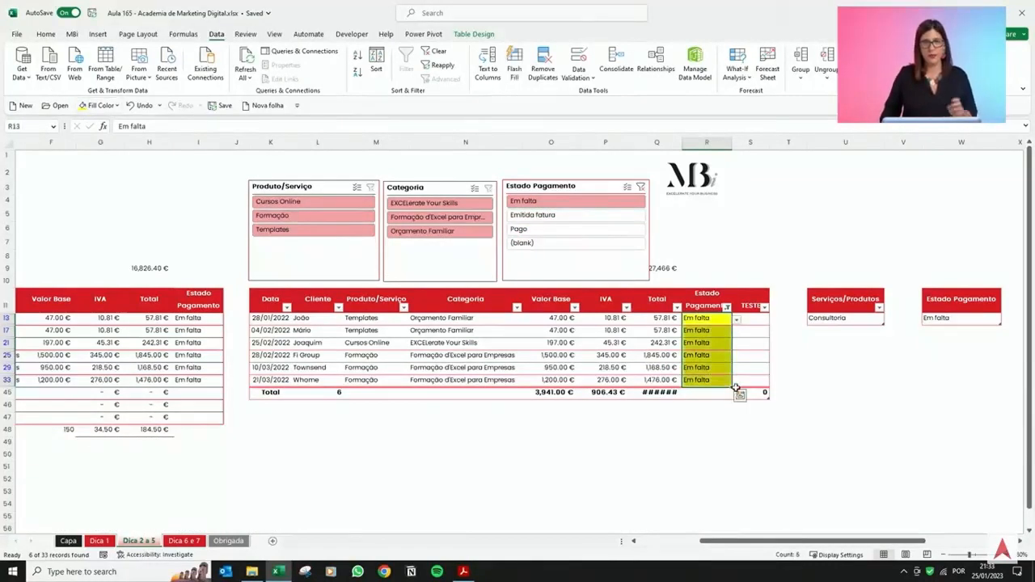
Change Mário's payment status to Pago and remove the fill colour from that cell.
click(764, 348)
click(705, 331)
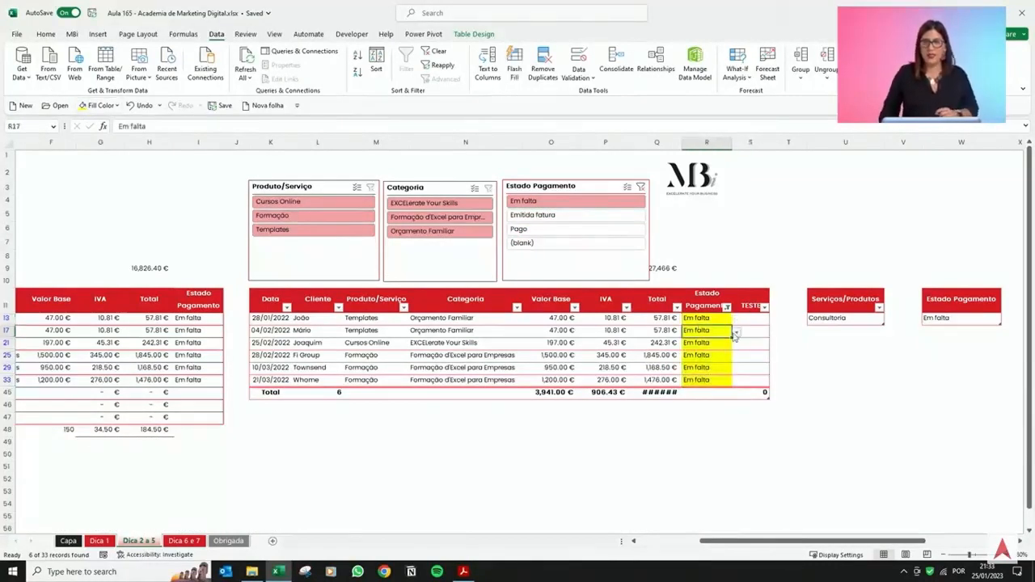
click(736, 332)
click(720, 342)
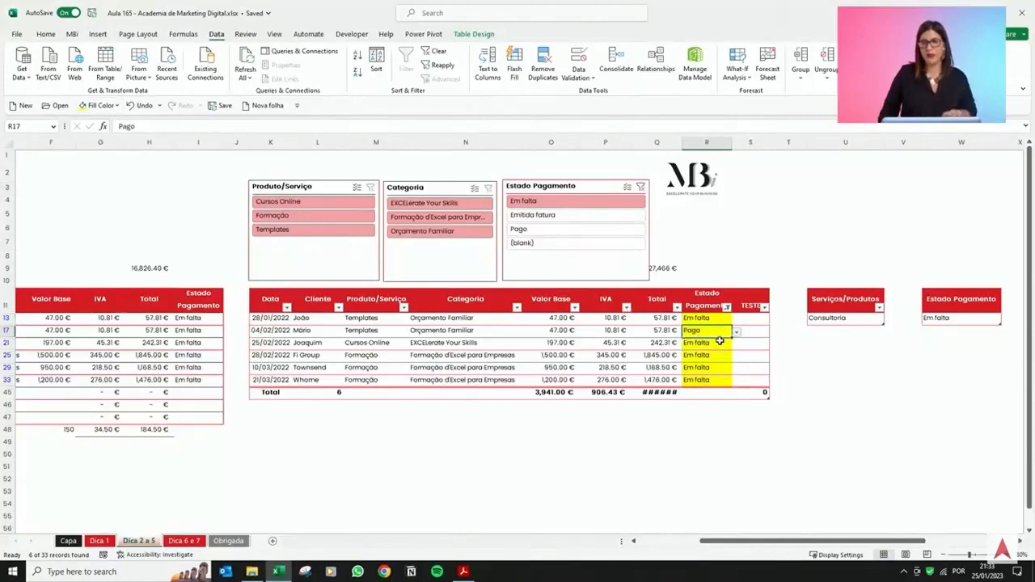
drag(719, 355, 718, 363)
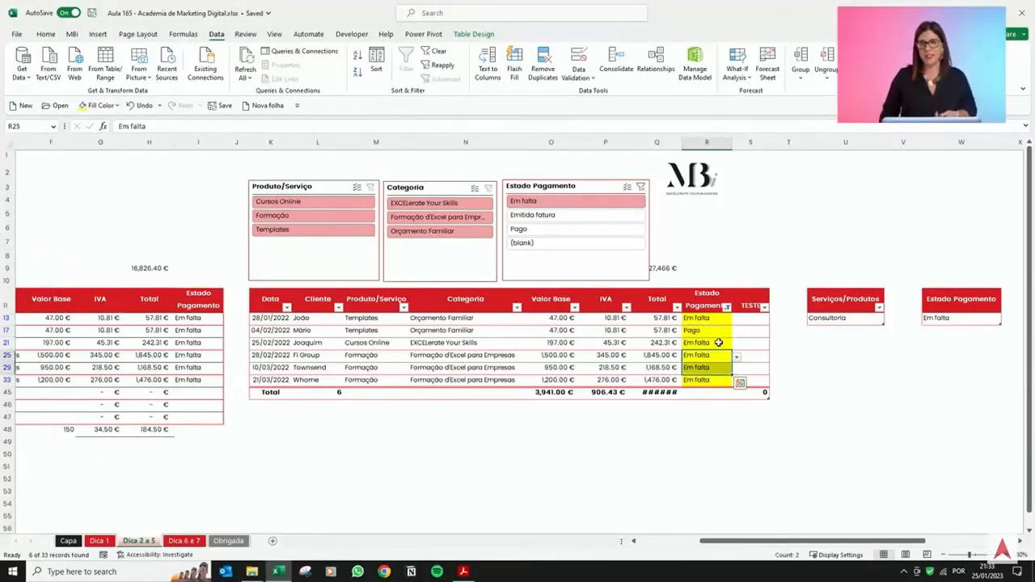
click(705, 330)
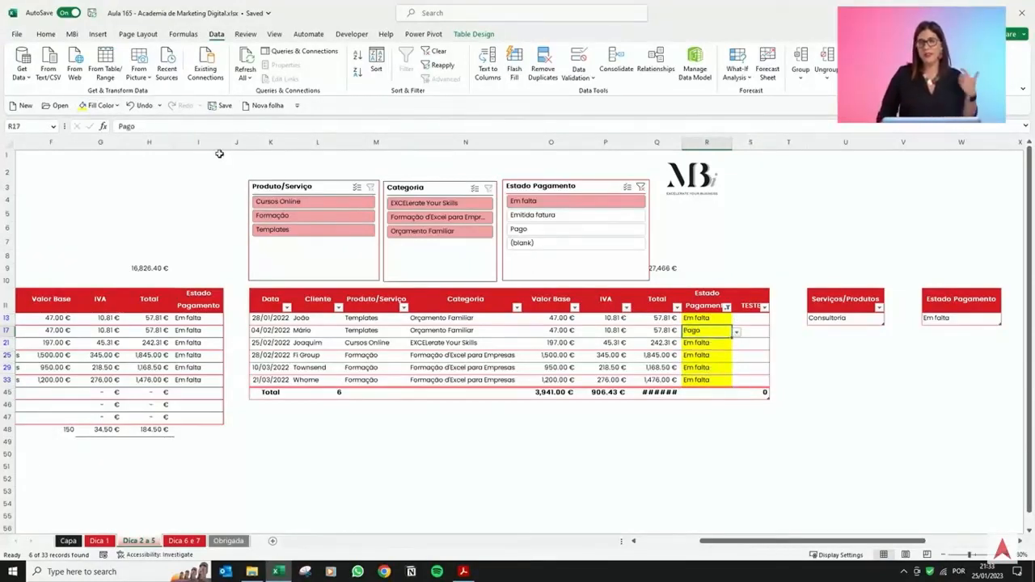
click(117, 106)
click(129, 226)
Undo the fill, the status change and the slicer filter.
click(677, 355)
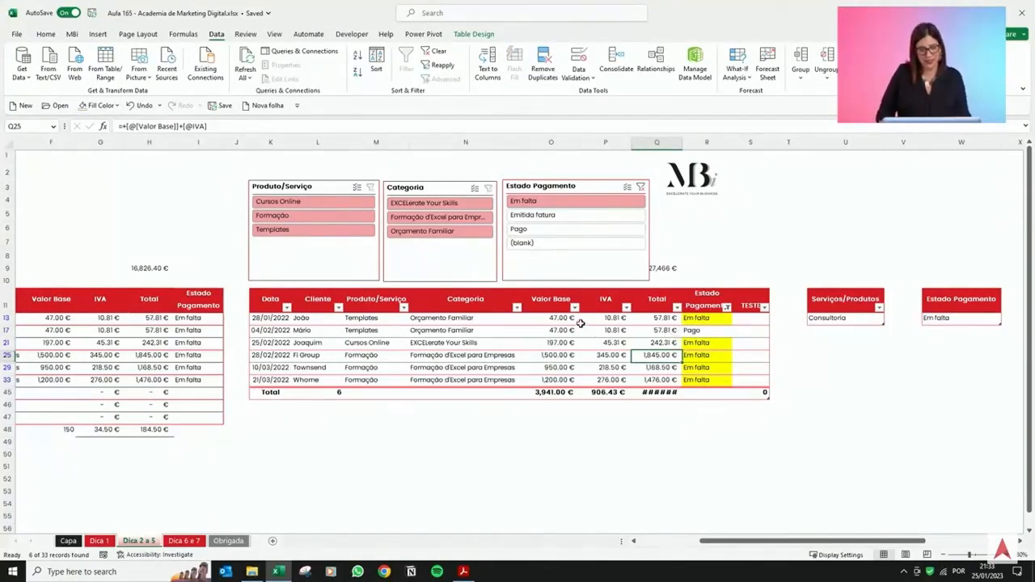
key(ctrl+z)
key(ctrl+z)
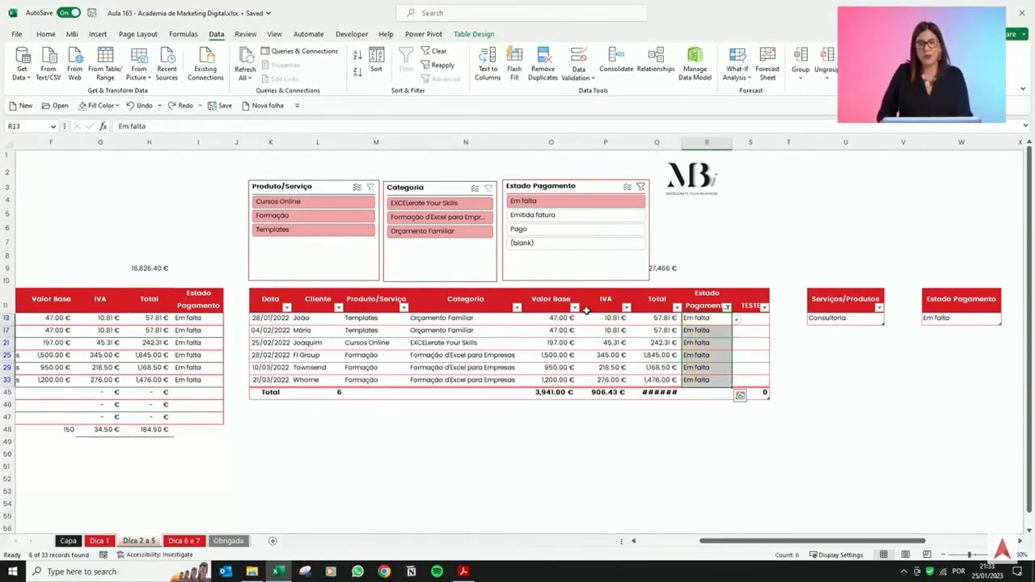
key(ctrl+z)
click(714, 342)
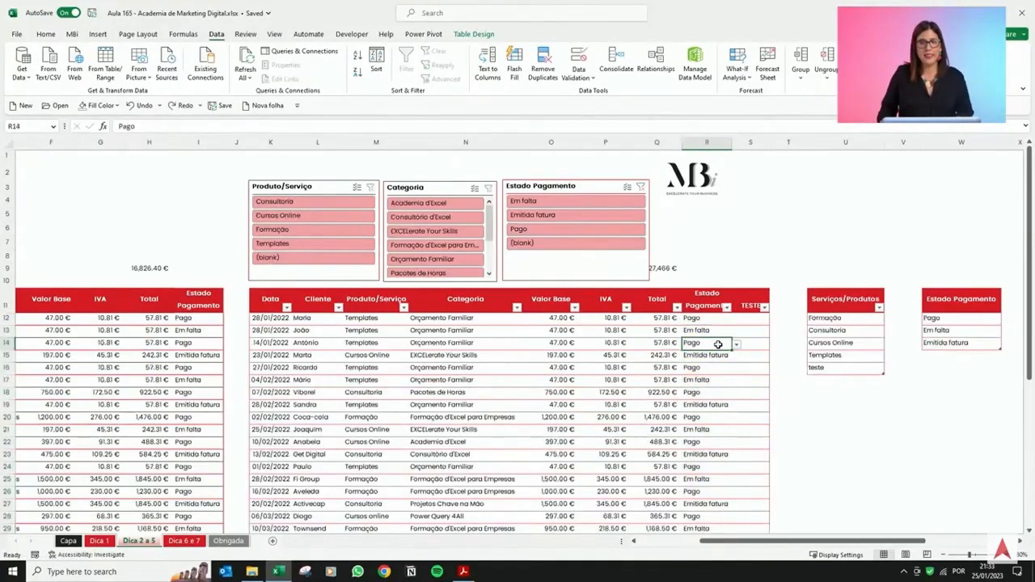
Select the Estado Pagamento column and start a Text that Contains highlight rule for Em falta.
click(715, 292)
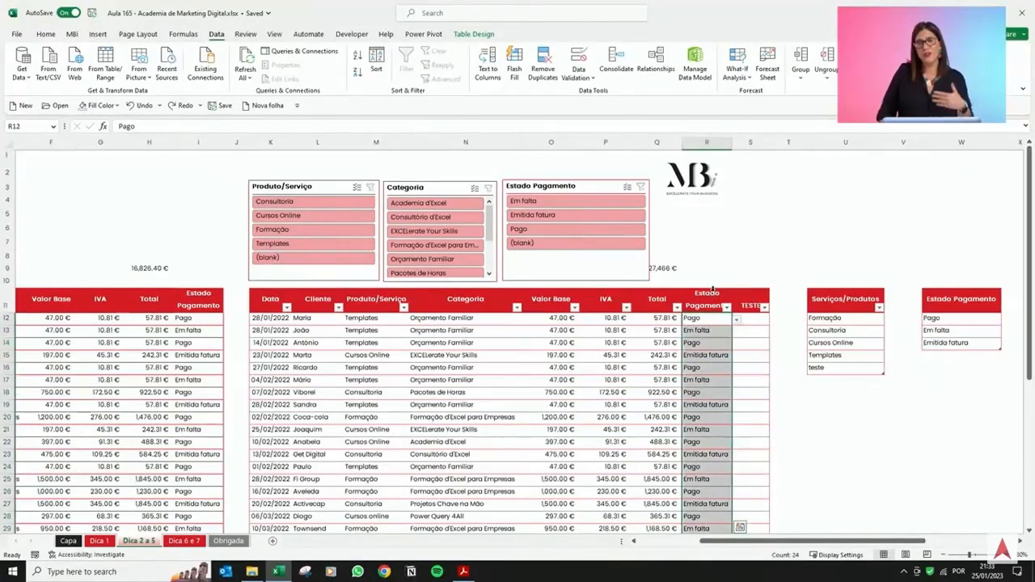
click(46, 35)
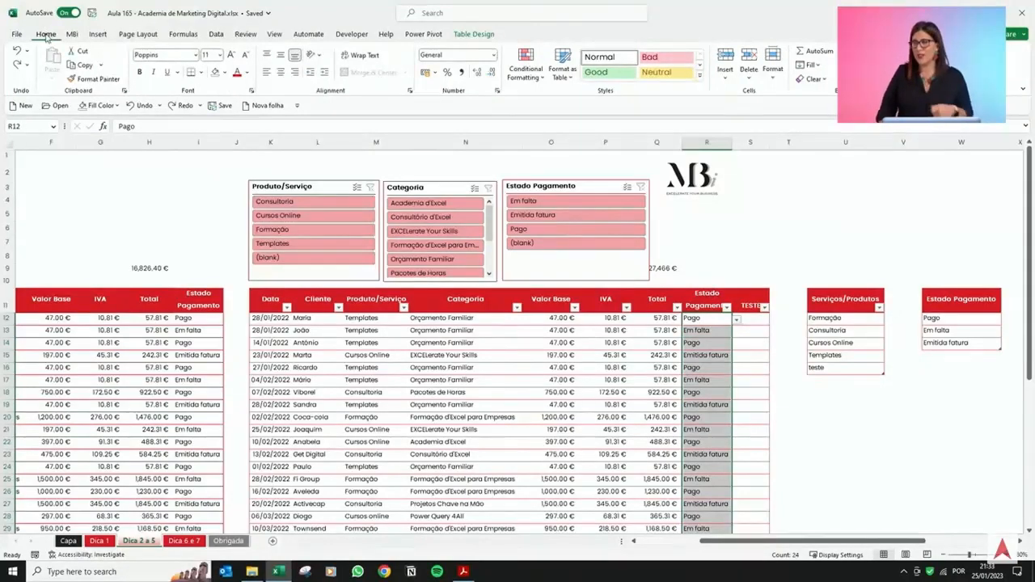
click(519, 68)
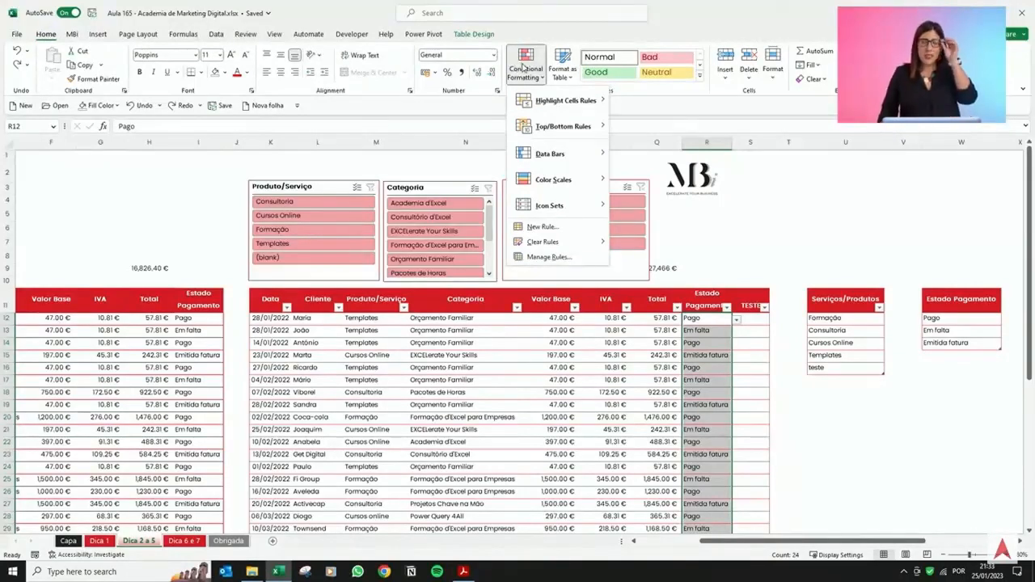
mouse_move(558, 102)
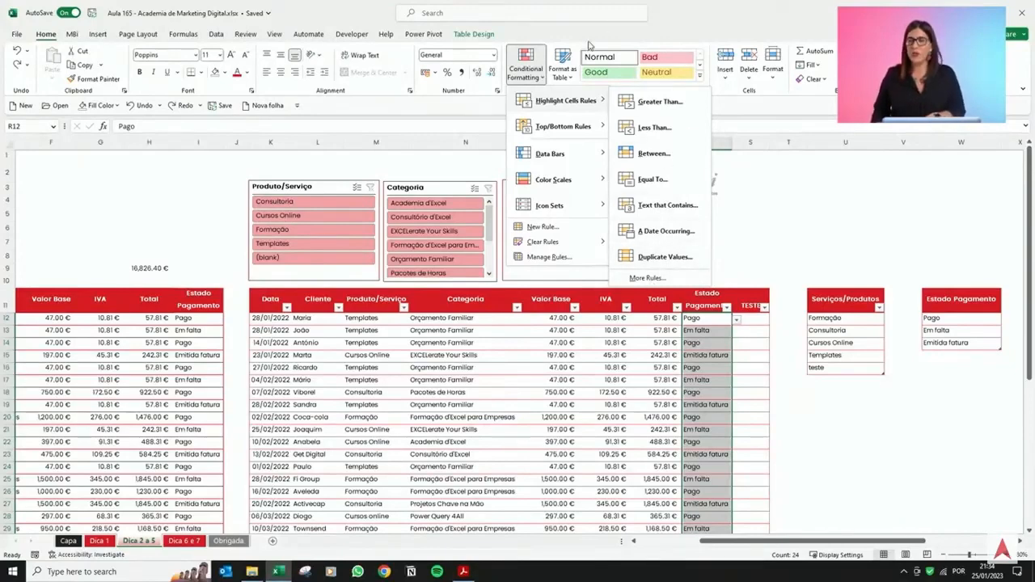
mouse_move(566, 135)
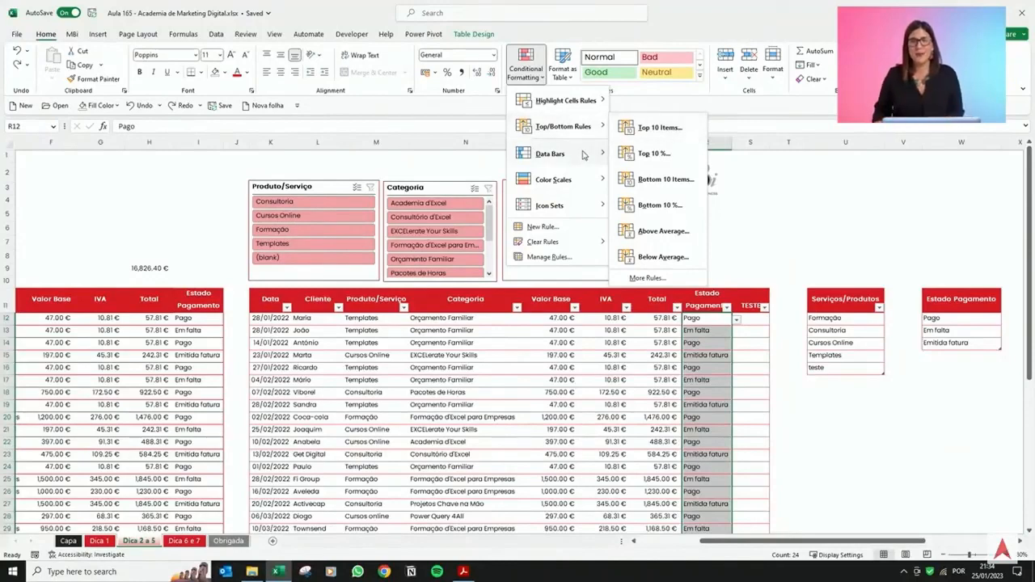
mouse_move(578, 158)
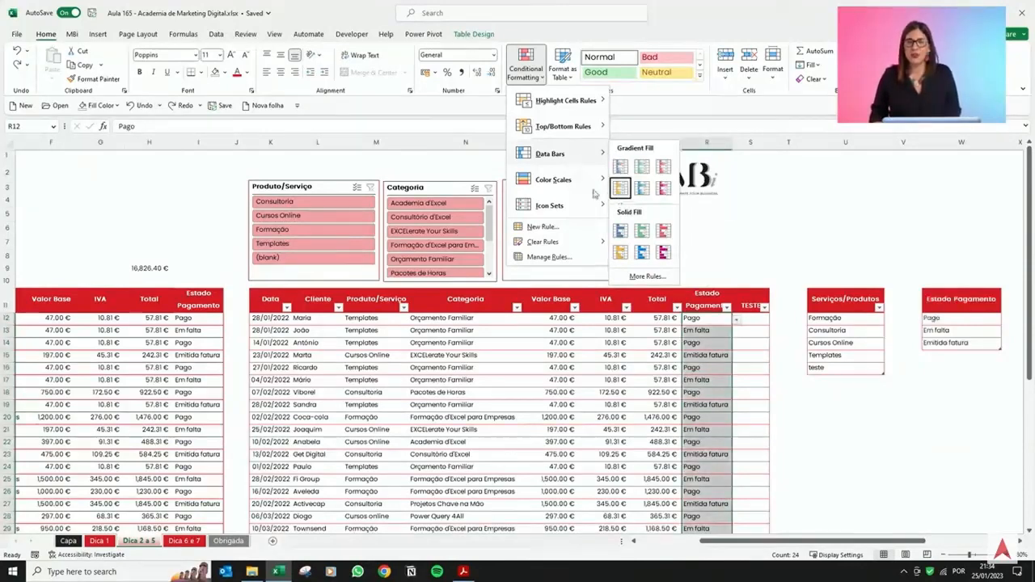
mouse_move(566, 179)
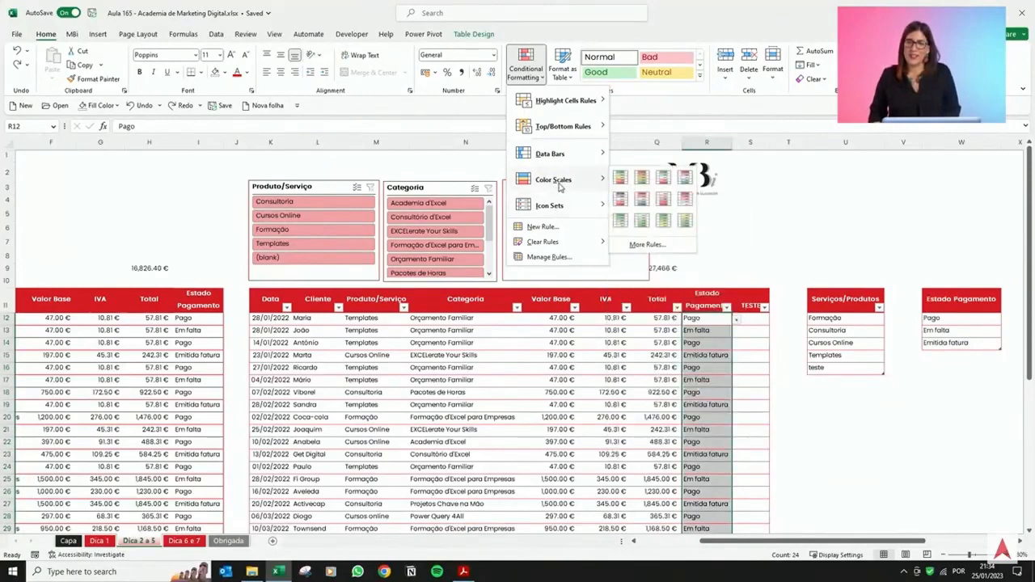
mouse_move(567, 212)
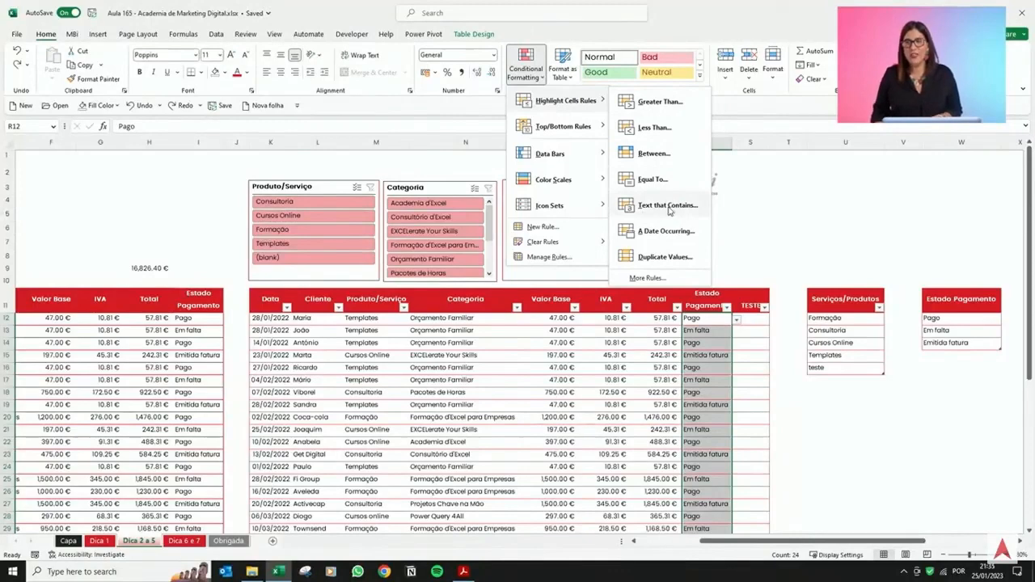
click(668, 205)
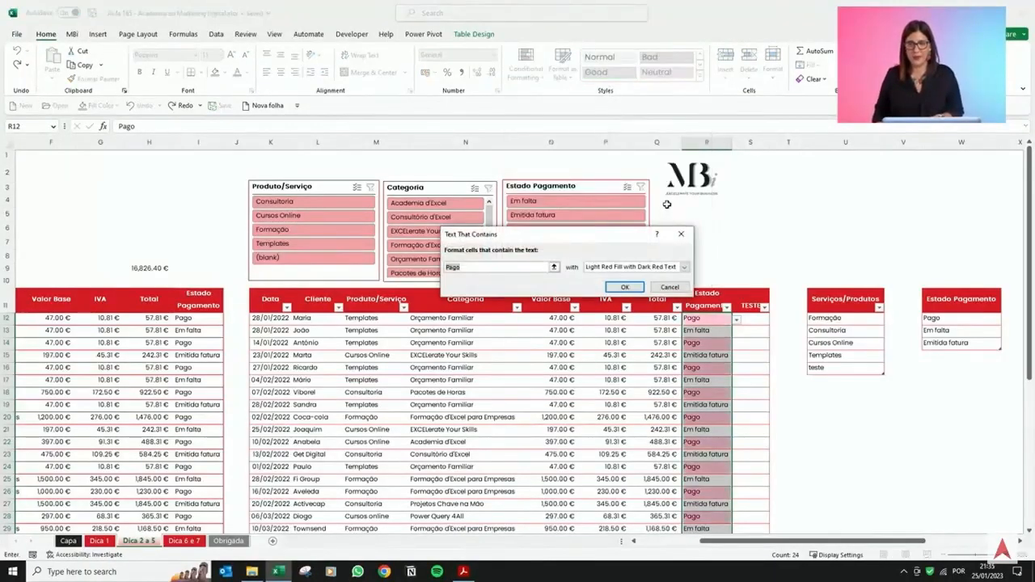
text(Em falta)
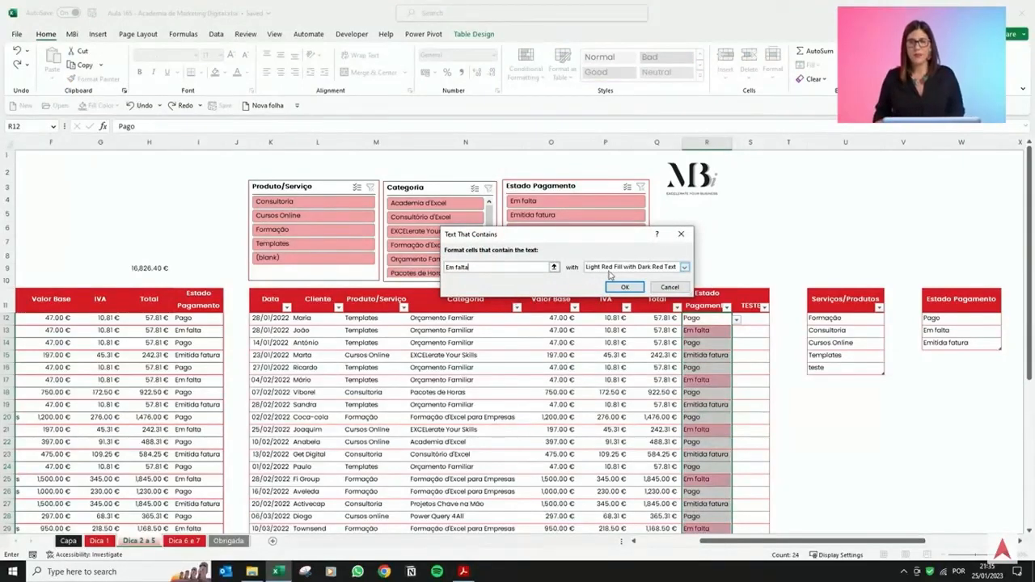
Try the preset yellow and green fill formats for the Em falta rule.
click(615, 270)
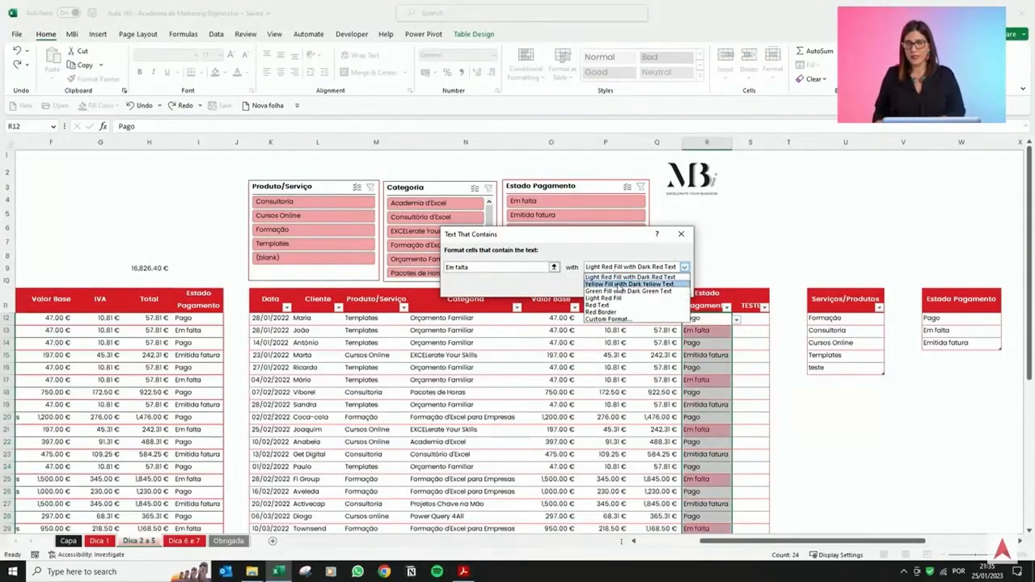
click(619, 285)
click(621, 267)
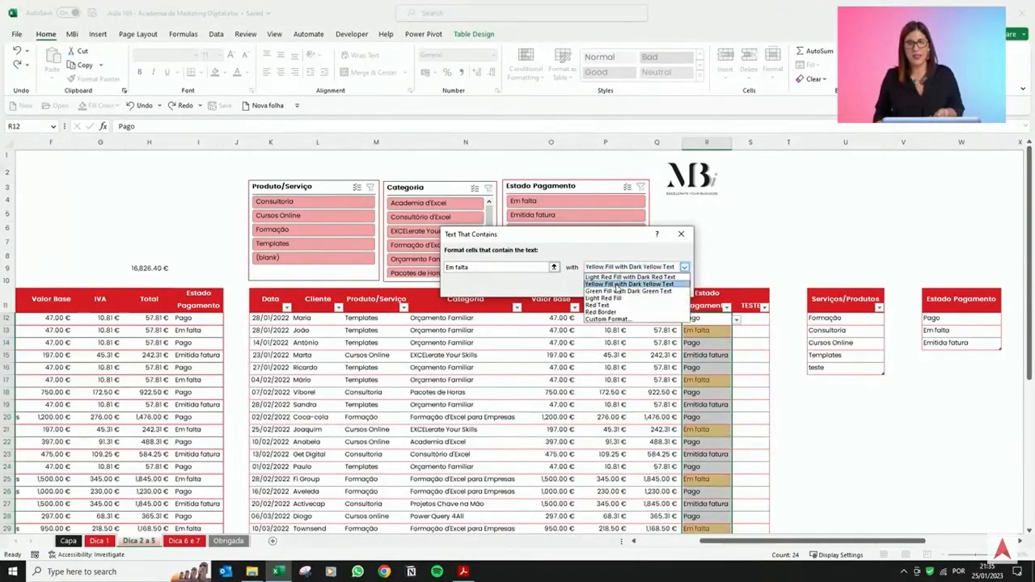
click(615, 291)
click(619, 269)
click(620, 284)
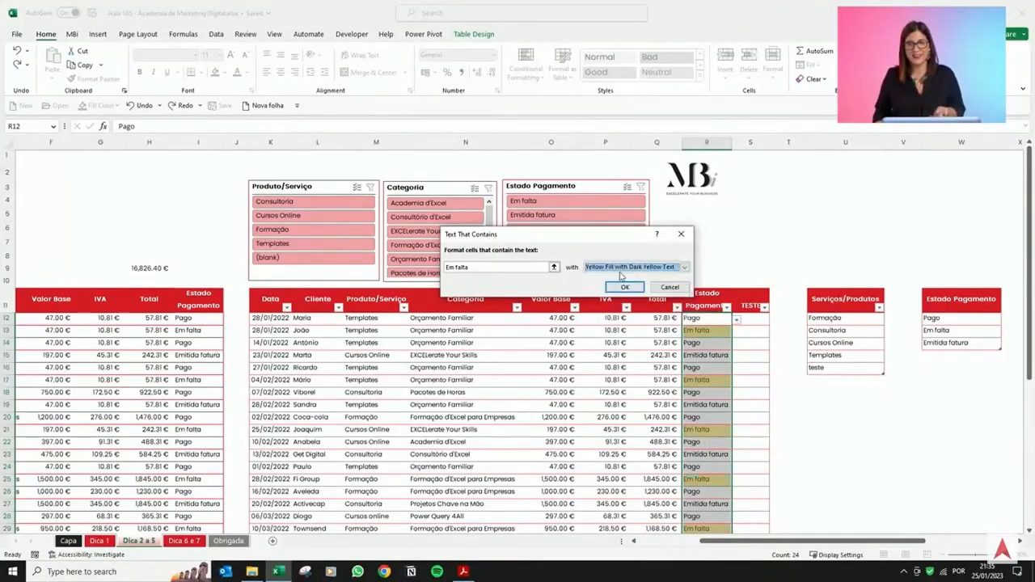
click(622, 269)
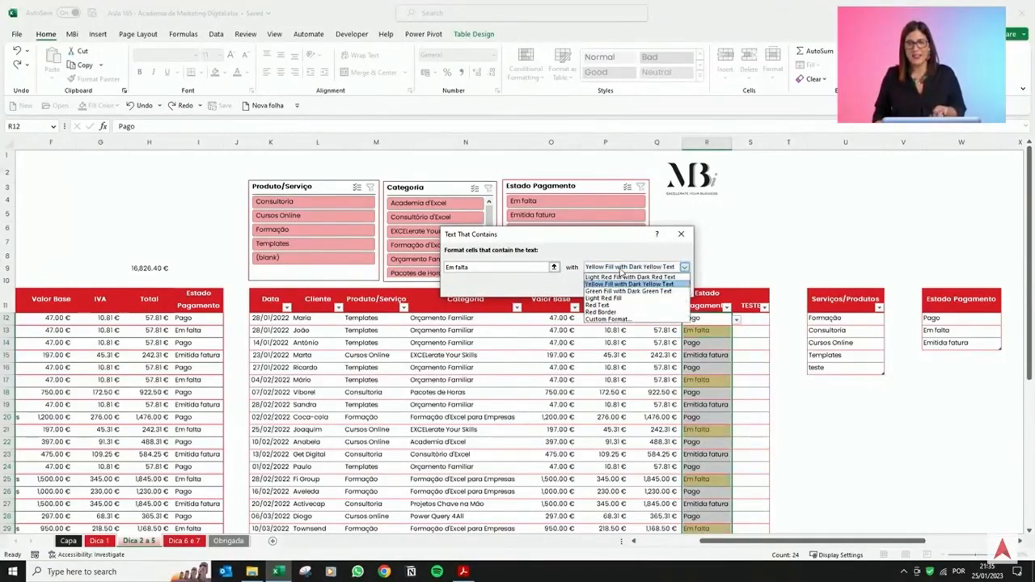
Give the Em falta rule a custom format with a red fill and white font, and apply the rule.
click(606, 320)
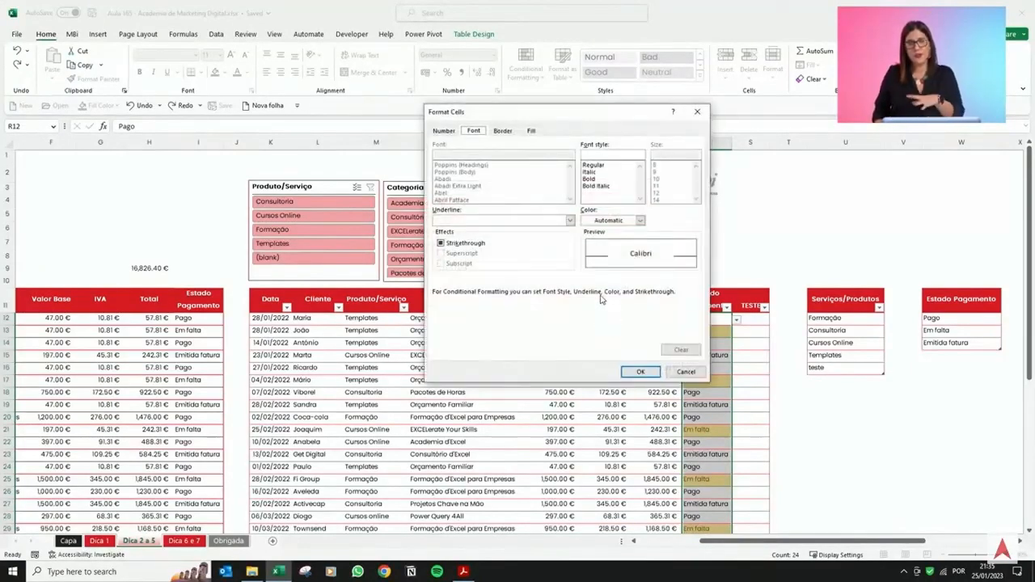
click(510, 132)
click(532, 132)
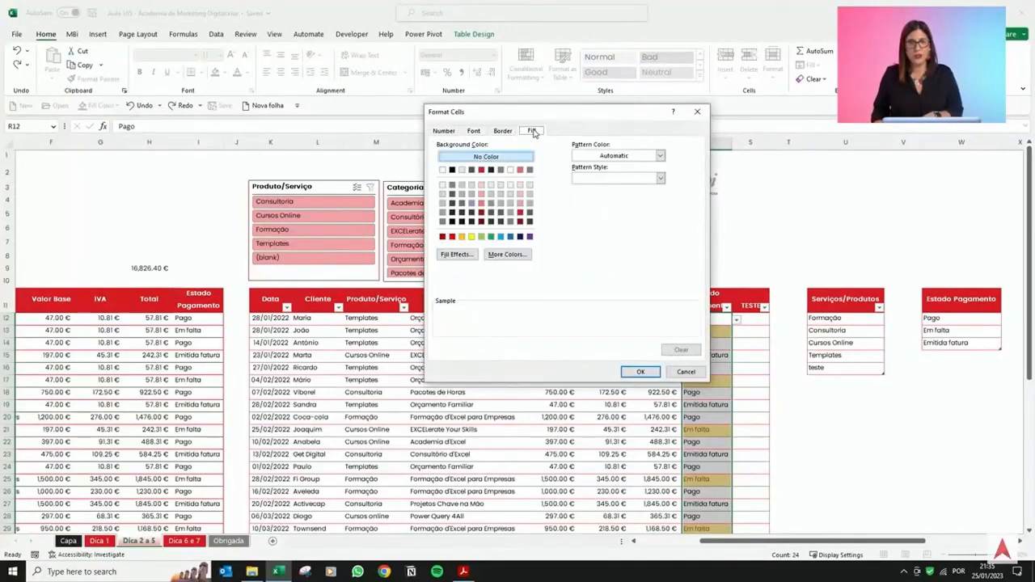
click(482, 170)
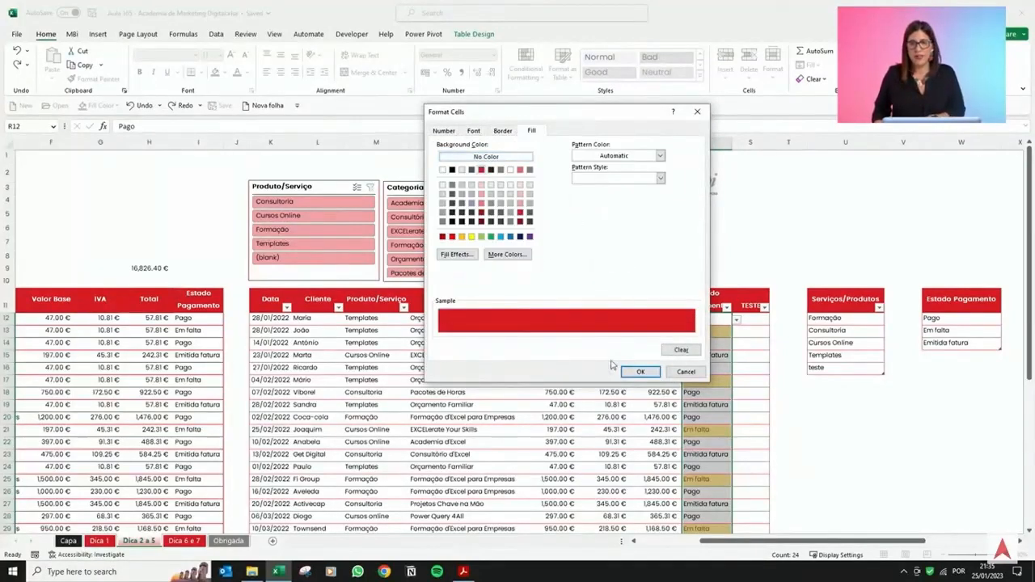
click(475, 131)
click(615, 220)
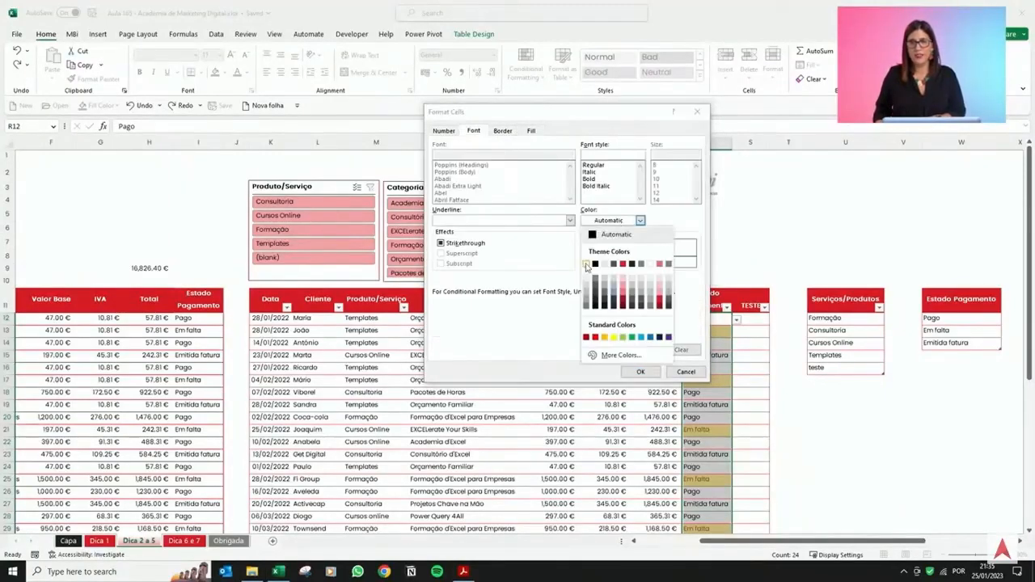
click(586, 264)
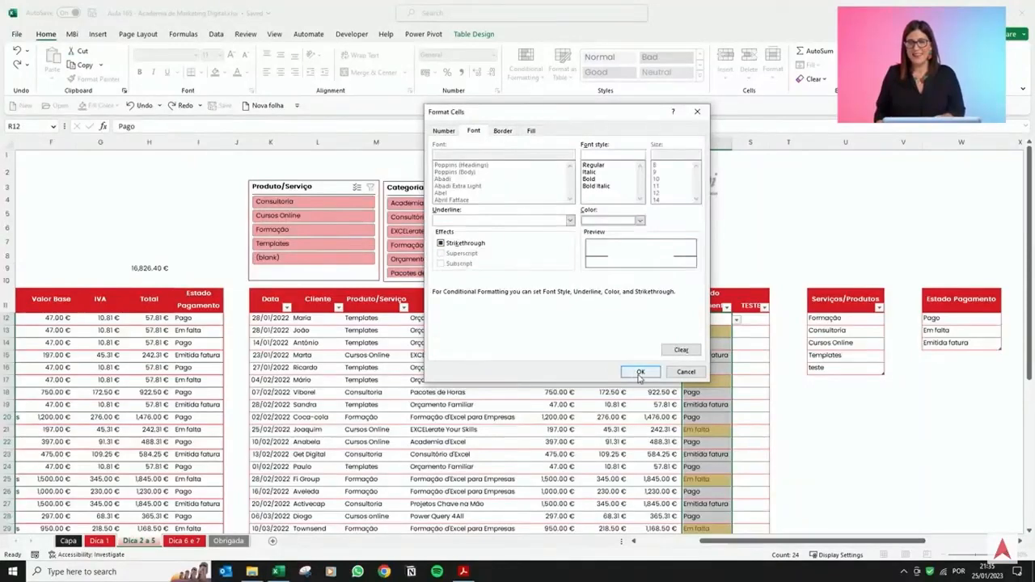
click(640, 375)
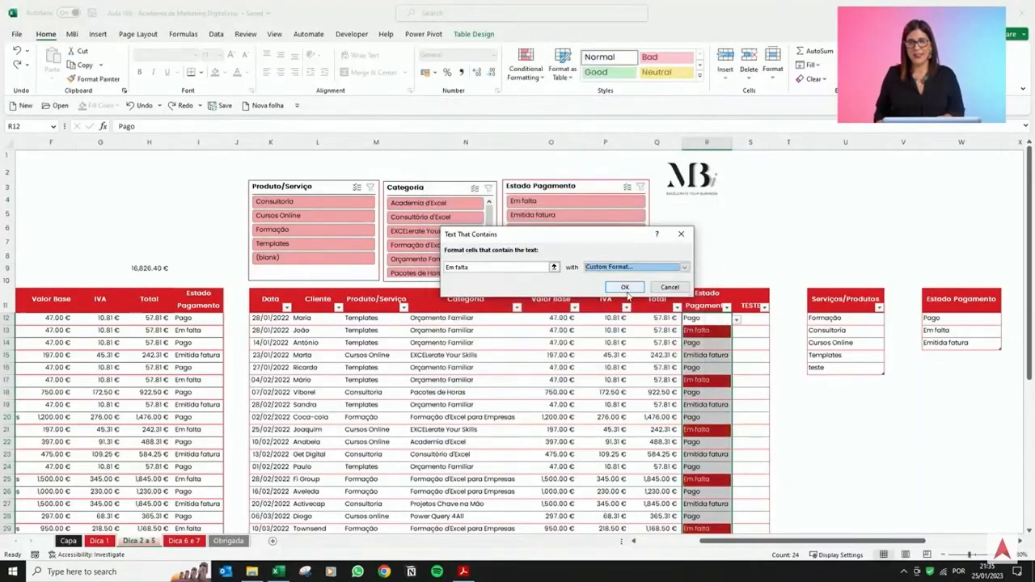
click(626, 289)
Change Fi Group's payment status to Pago using the dropdown list.
click(639, 393)
scroll(641, 389, down, 4)
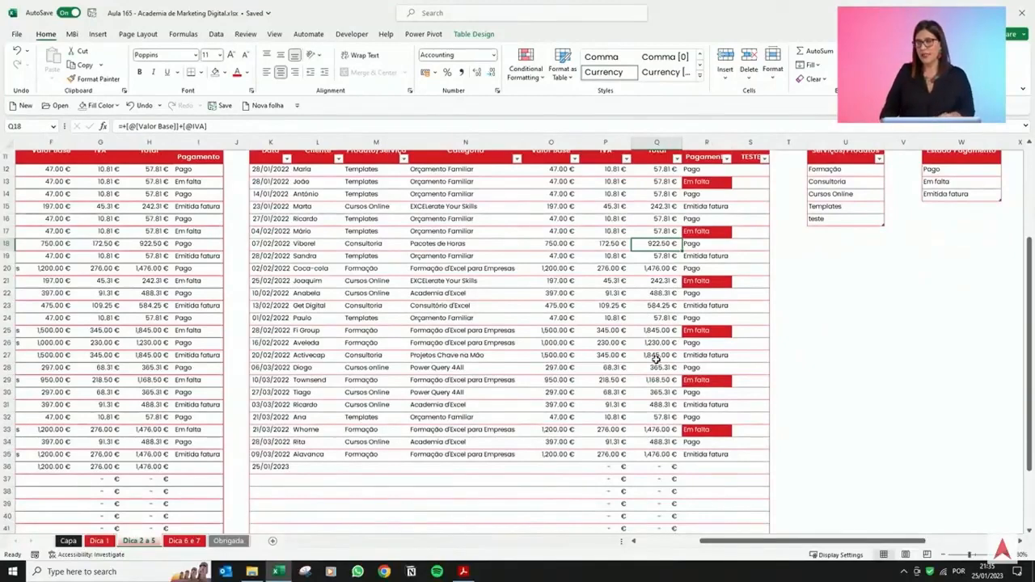
click(709, 328)
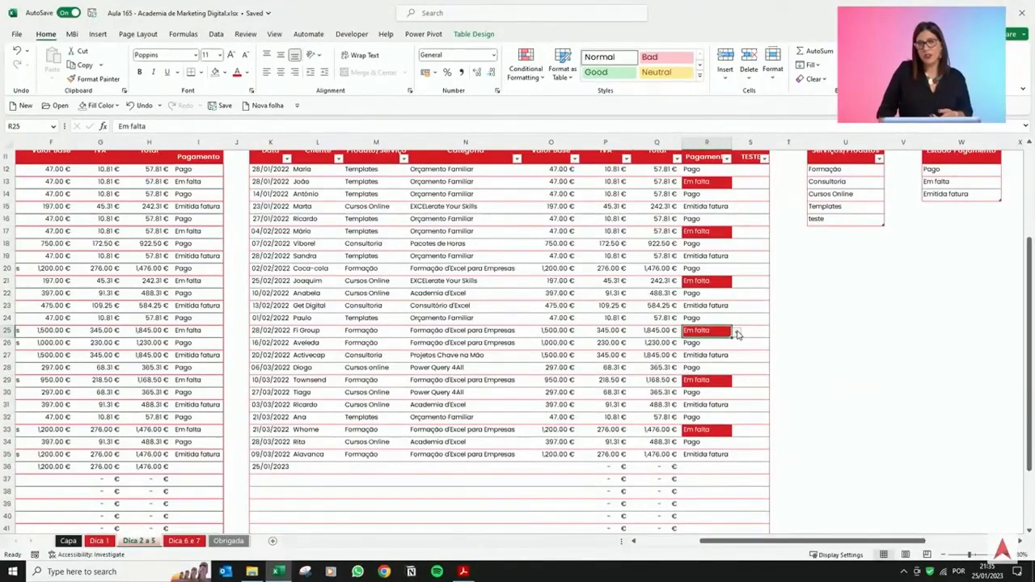
click(738, 332)
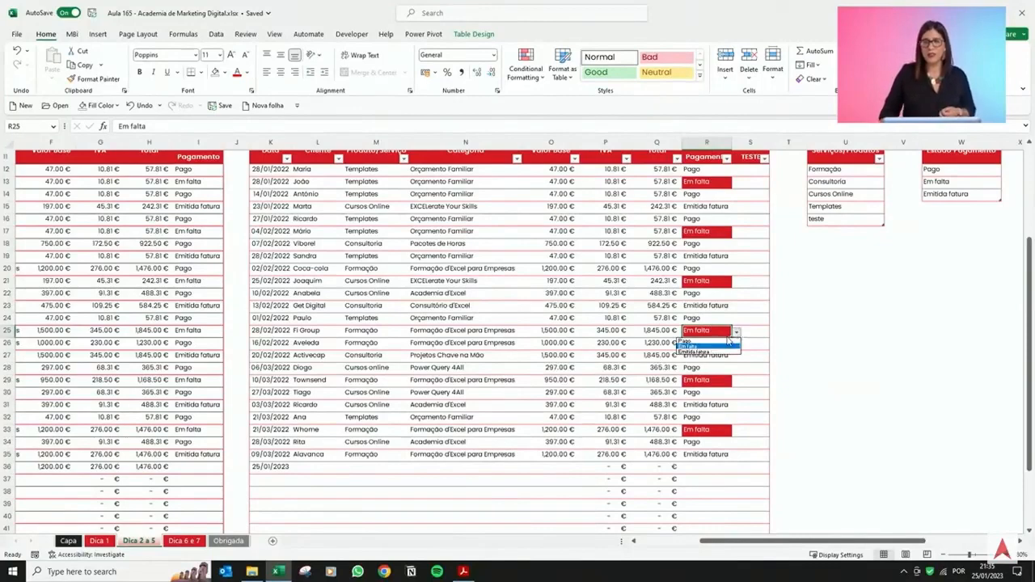
click(726, 341)
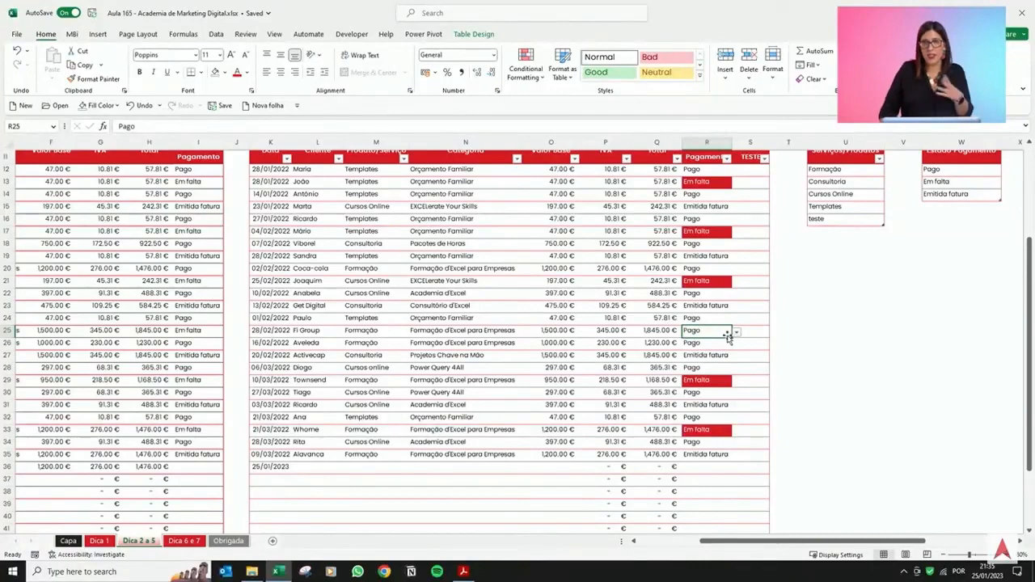
Set the payment status of the new 25/01/2023 row to Em falta from the dropdown list.
click(729, 466)
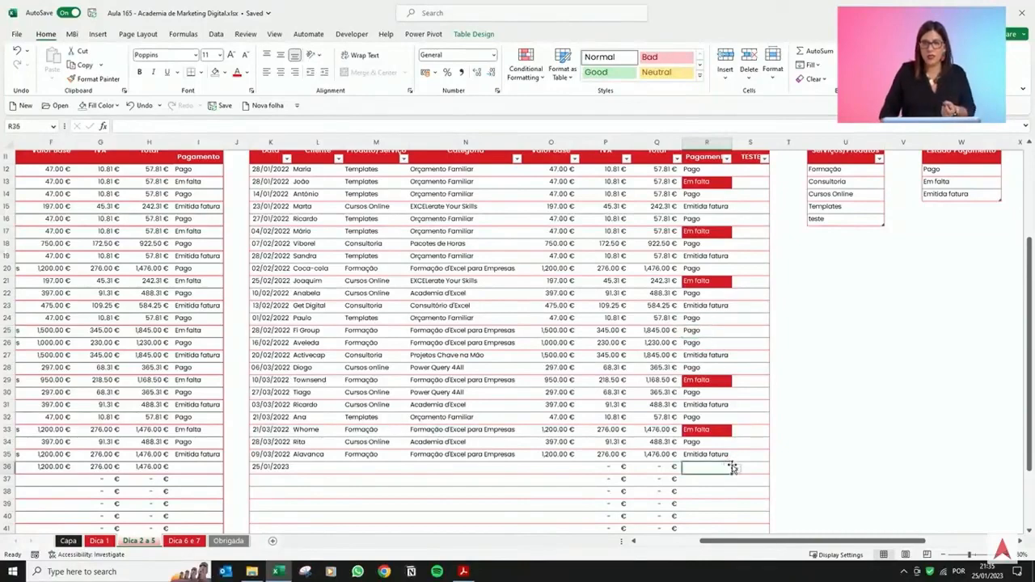
scroll(731, 457, down, 1)
click(736, 432)
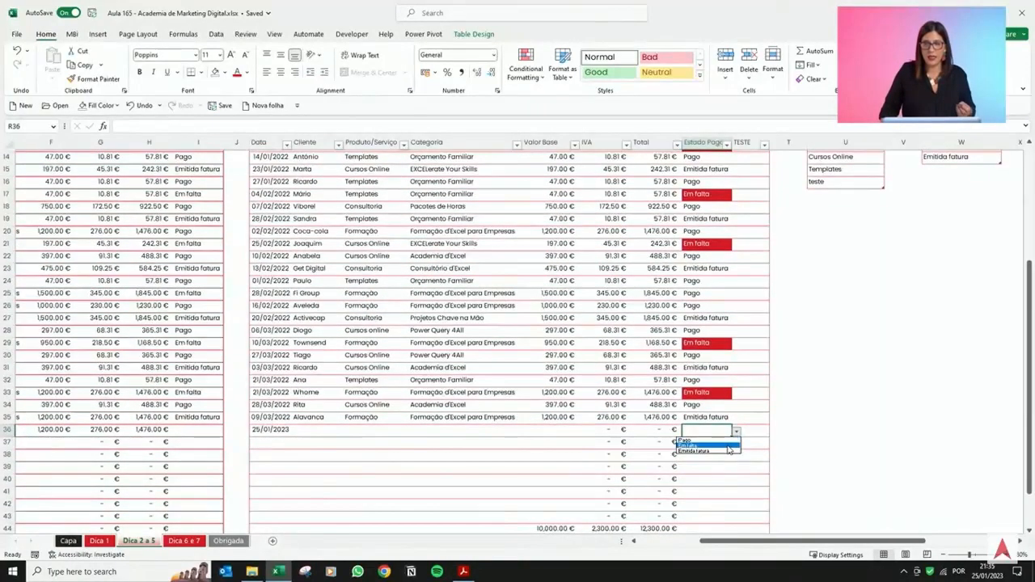
click(727, 446)
click(728, 455)
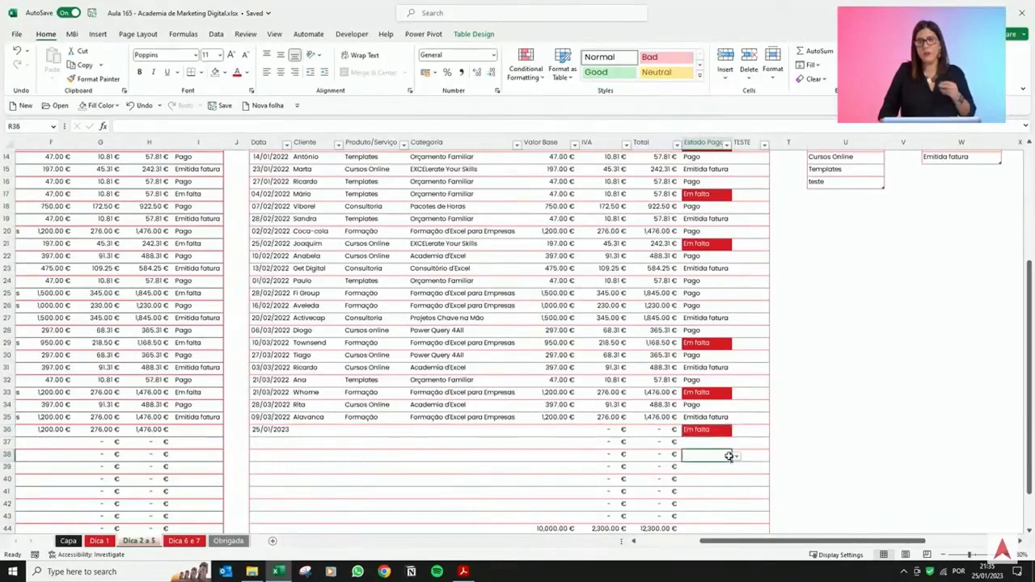
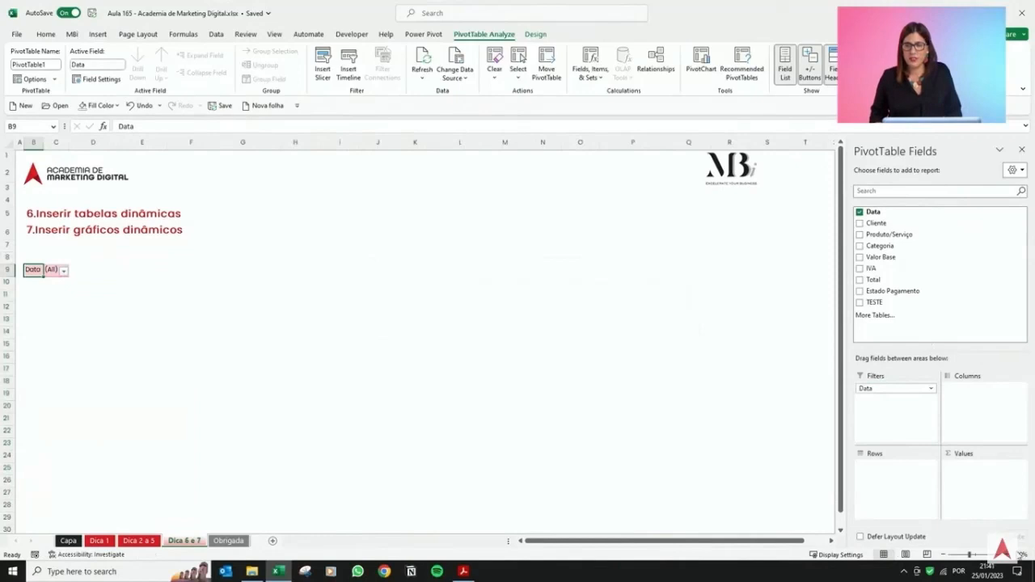
Move the Data field from the pivot table's filters into its columns.
click(1002, 554)
click(1002, 555)
click(1002, 555)
click(1002, 555)
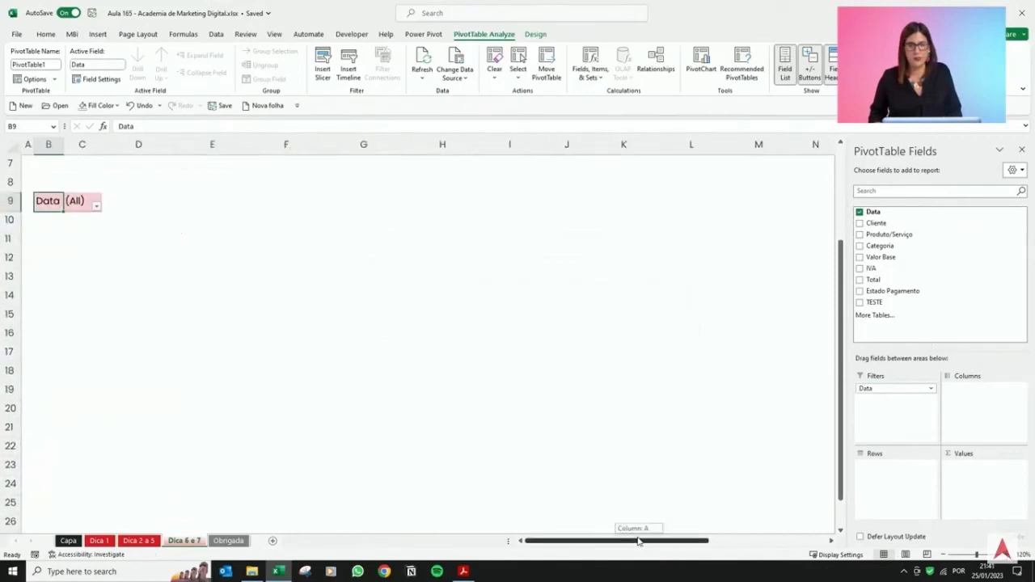
scroll(42, 305, up, 2)
click(96, 317)
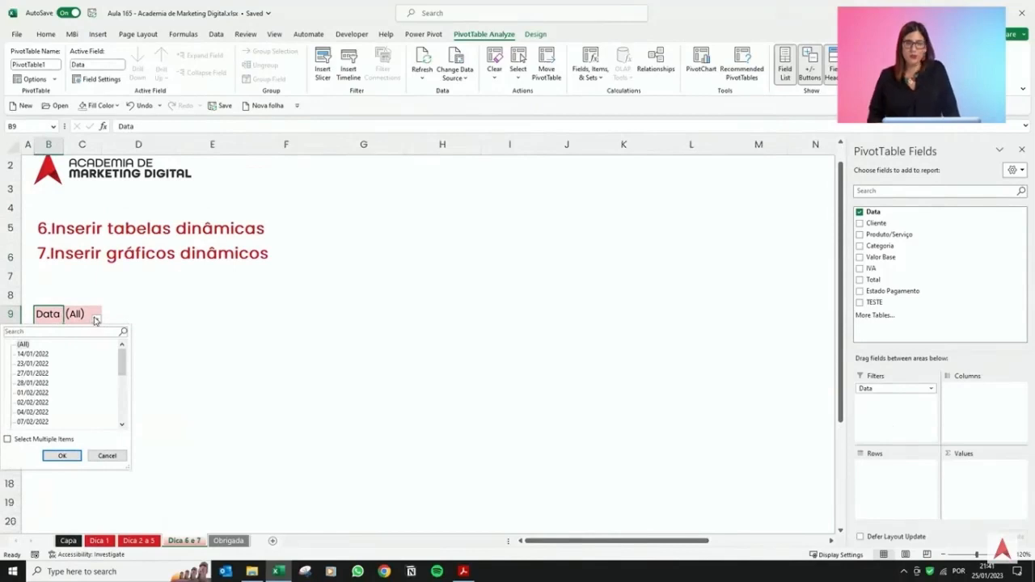
click(95, 319)
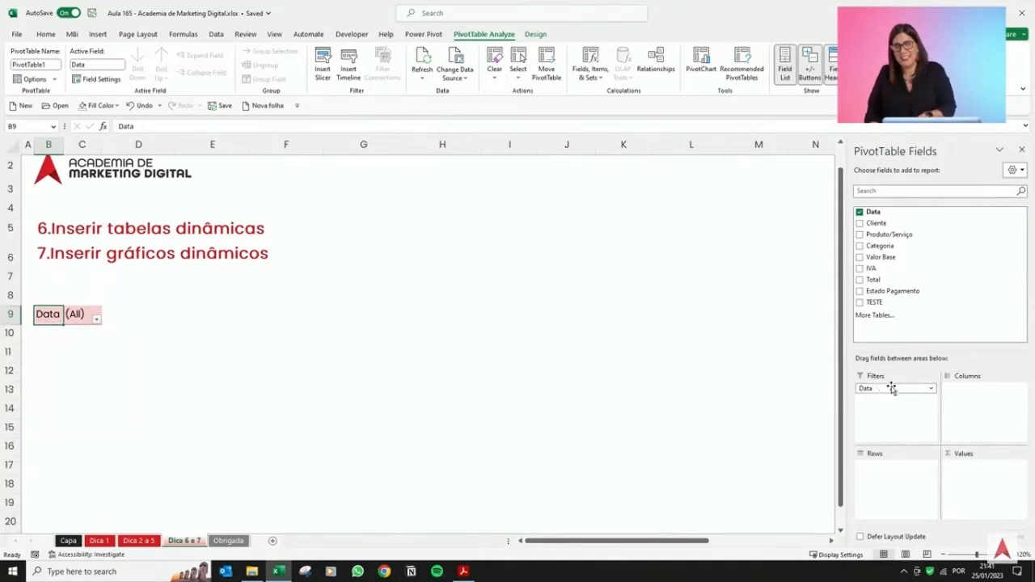
drag(891, 389, 986, 404)
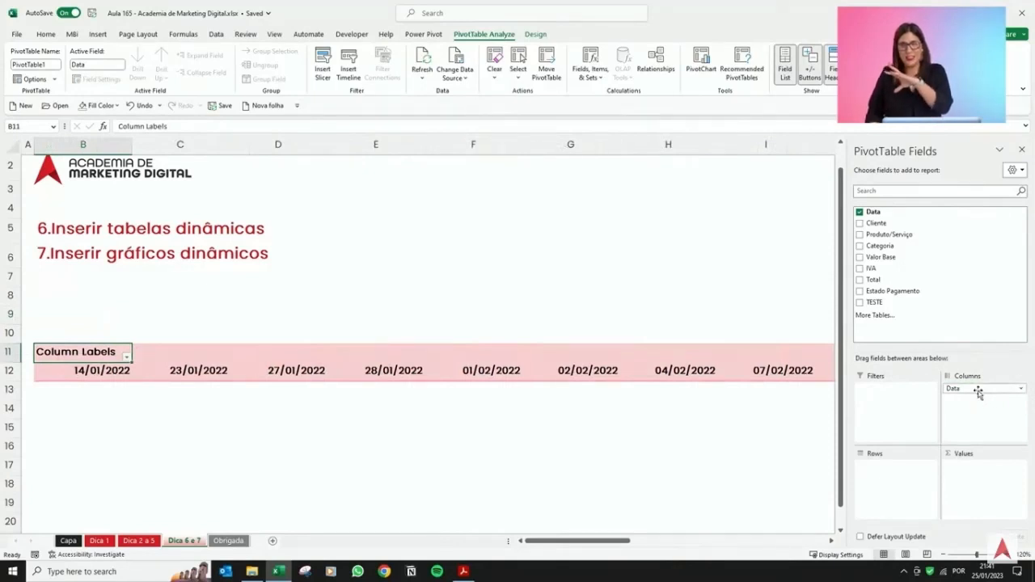
Move the Data field from the pivot table's columns into its rows.
drag(978, 391, 903, 492)
scroll(338, 378, down, 4)
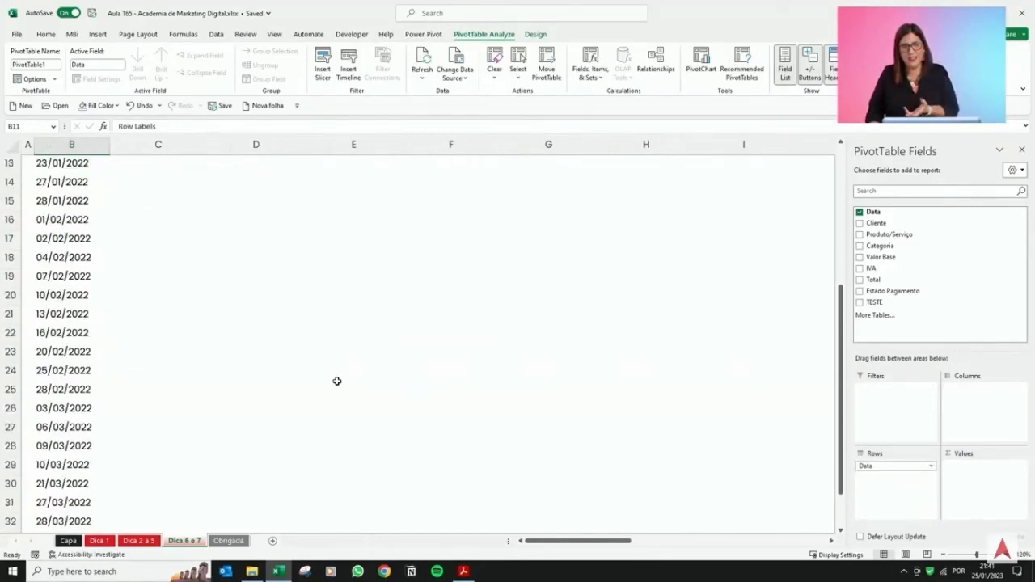
scroll(339, 379, up, 2)
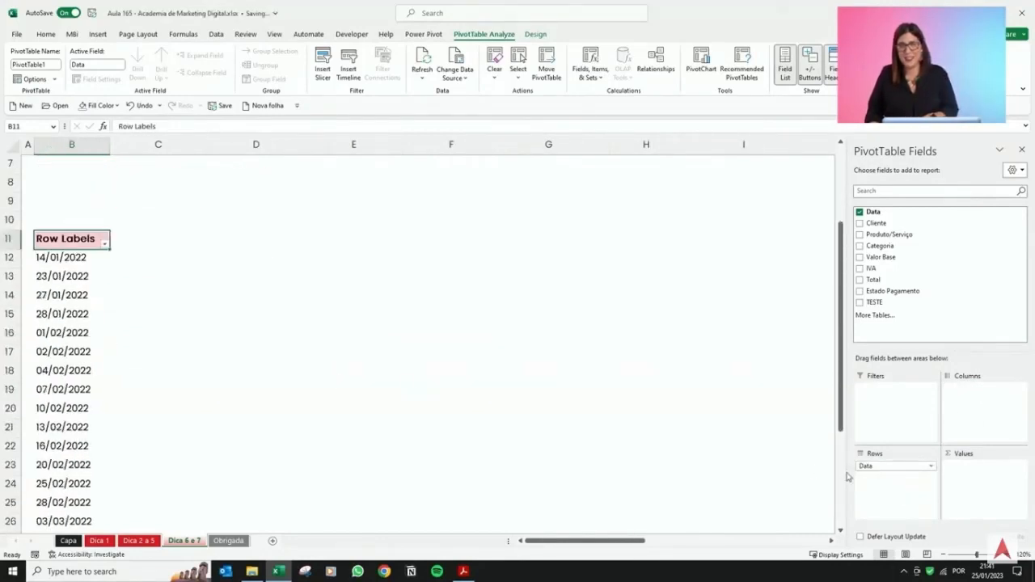
Move the Data field into the pivot table's values and back into its rows.
drag(892, 469, 976, 478)
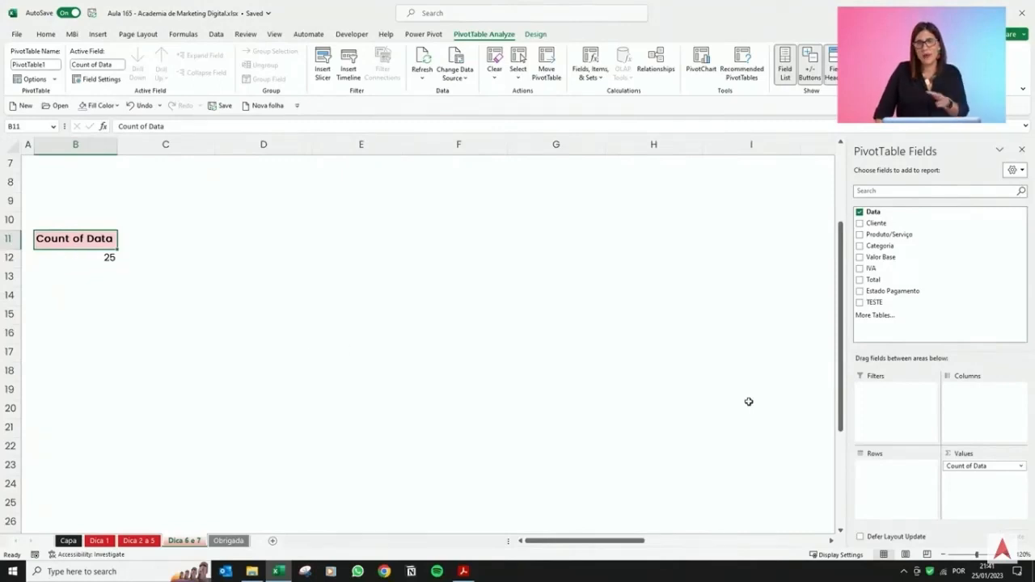
drag(979, 469, 894, 483)
Group the pivot table's row dates by months.
scroll(65, 302, down, 4)
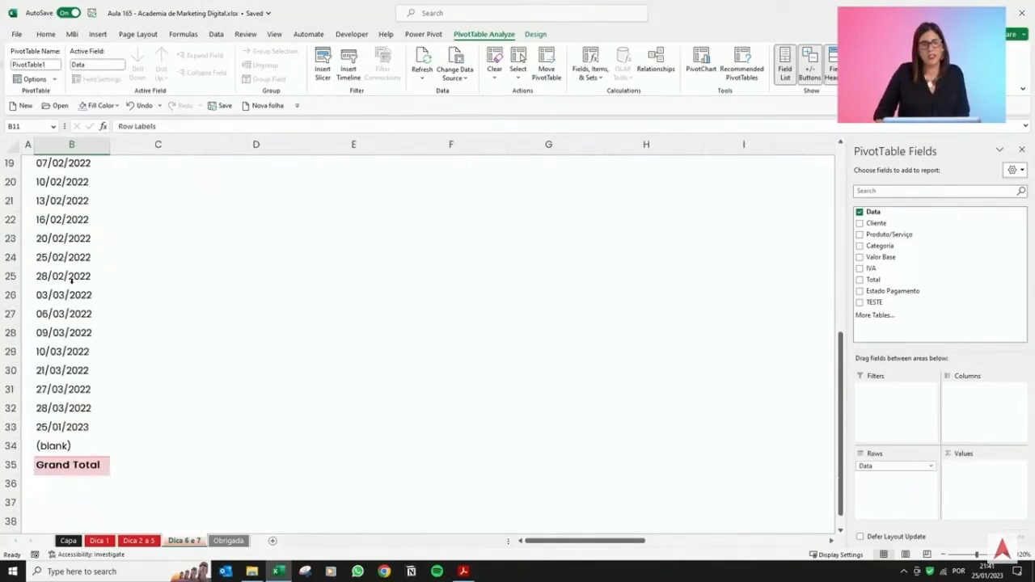
scroll(73, 294, down, 1)
scroll(81, 376, up, 5)
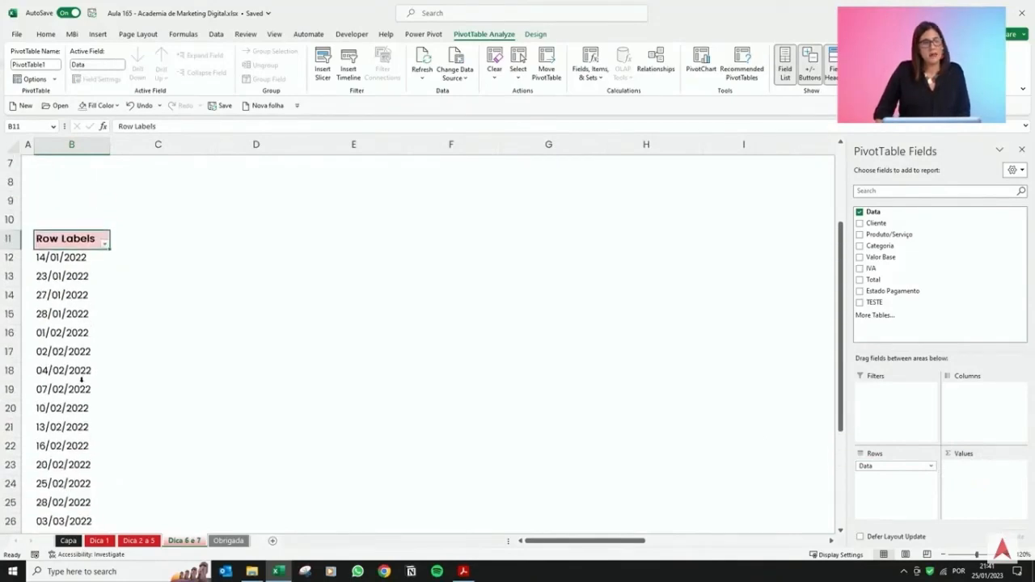
drag(82, 270, 81, 484)
click(76, 454)
scroll(78, 437, down, 1)
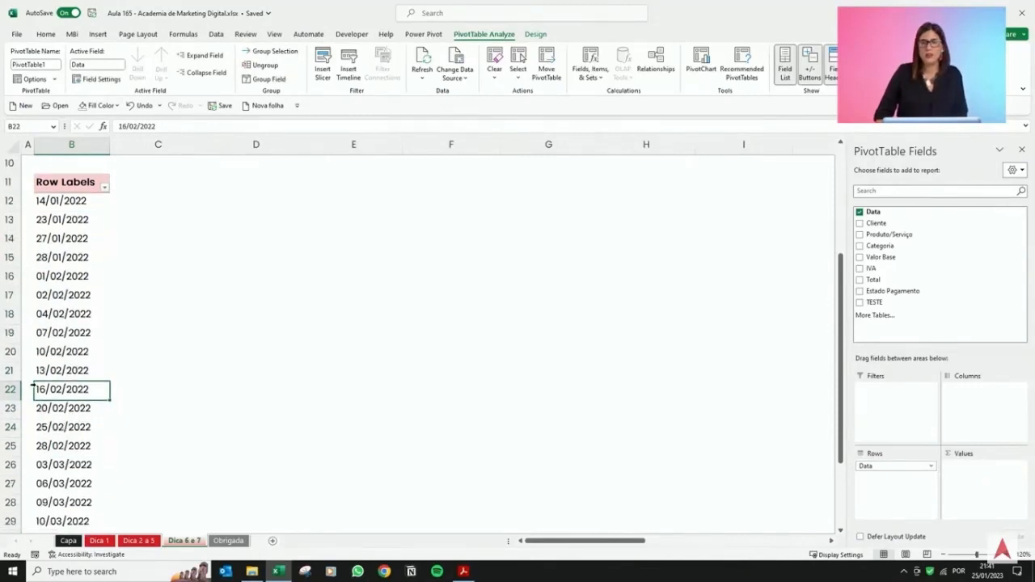
right_click(69, 332)
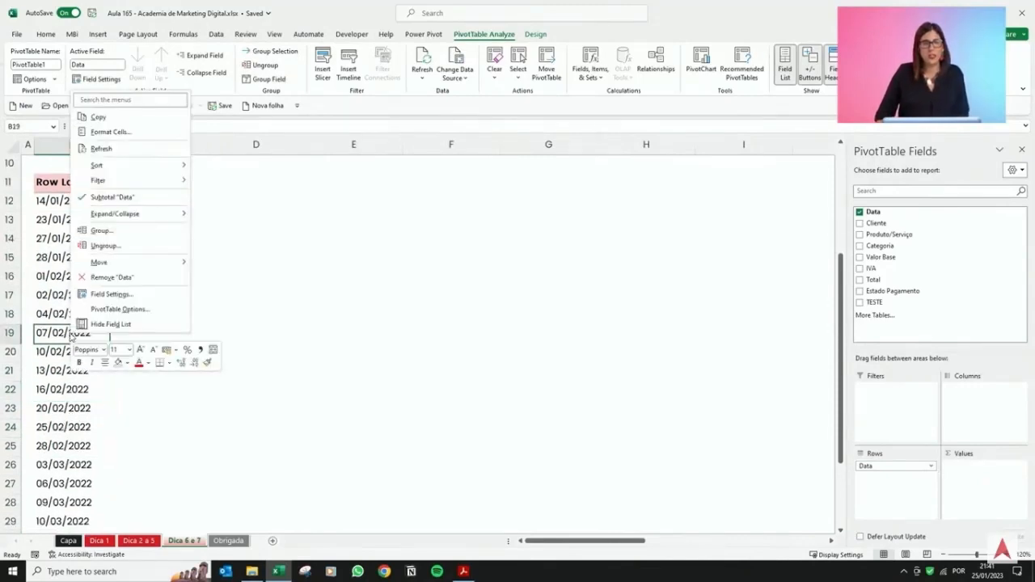
click(127, 231)
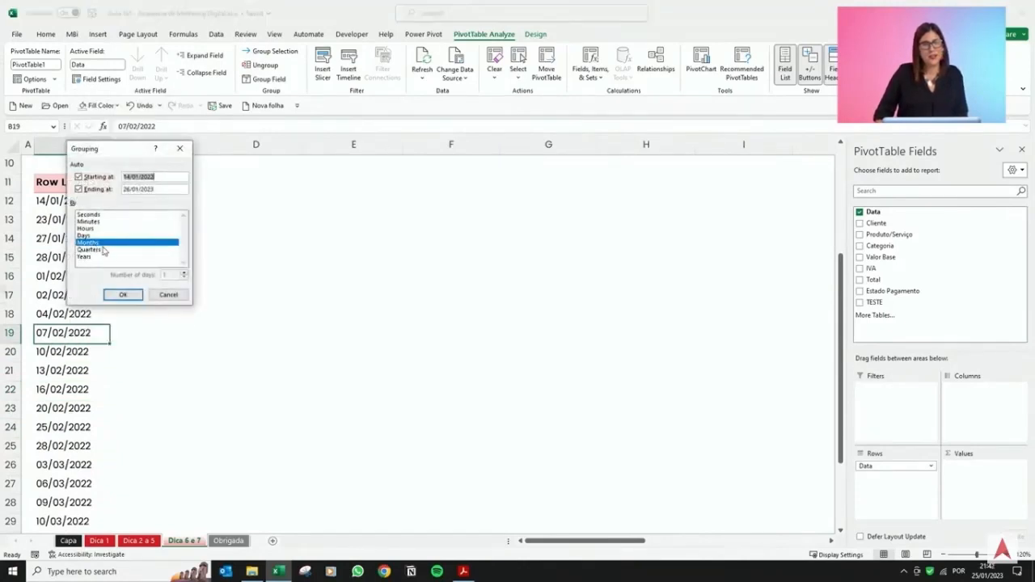
click(123, 294)
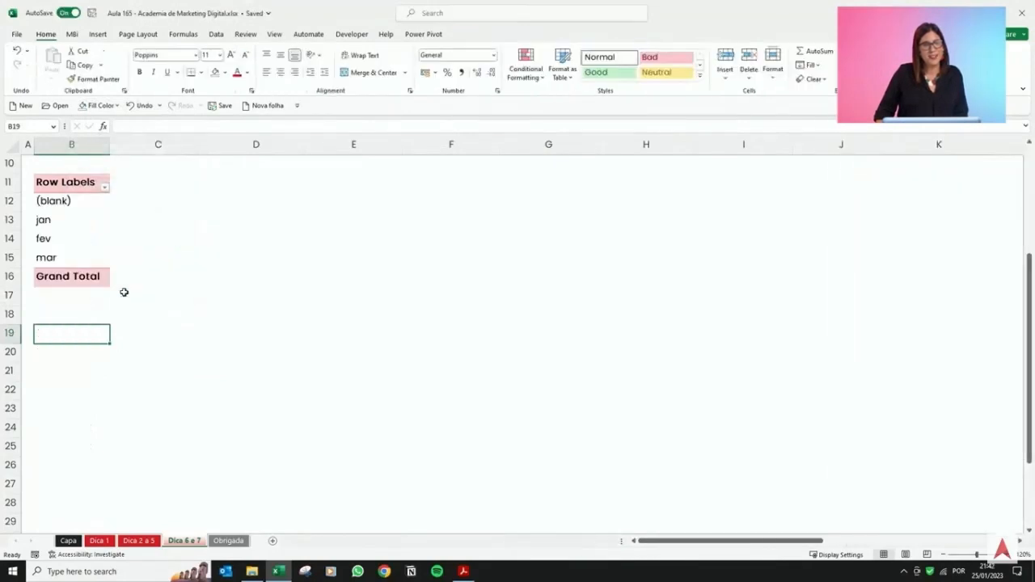
Filter the pivot table's row labels to exclude the (blank) item.
click(69, 224)
drag(69, 226, 69, 252)
click(87, 206)
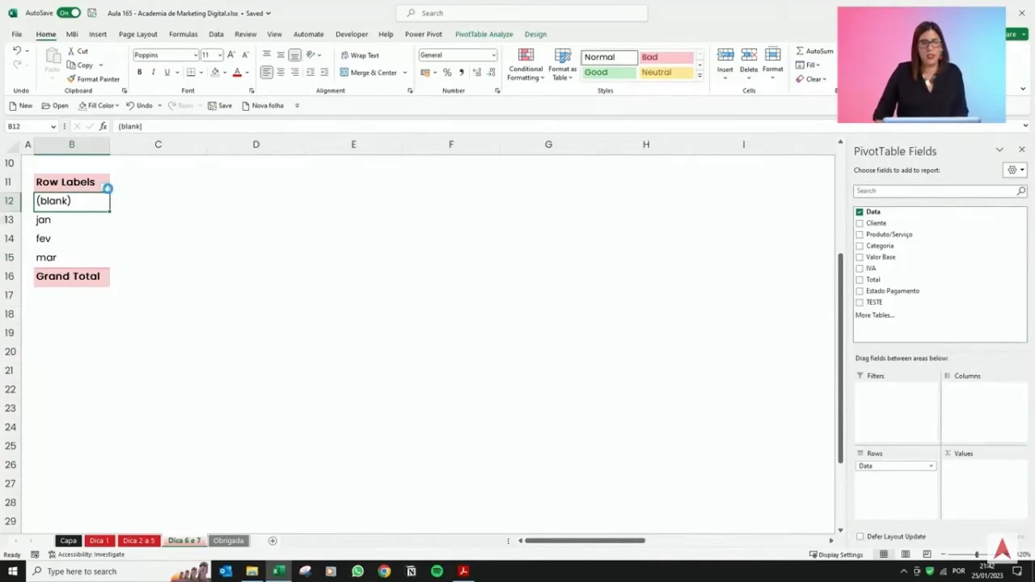
click(104, 187)
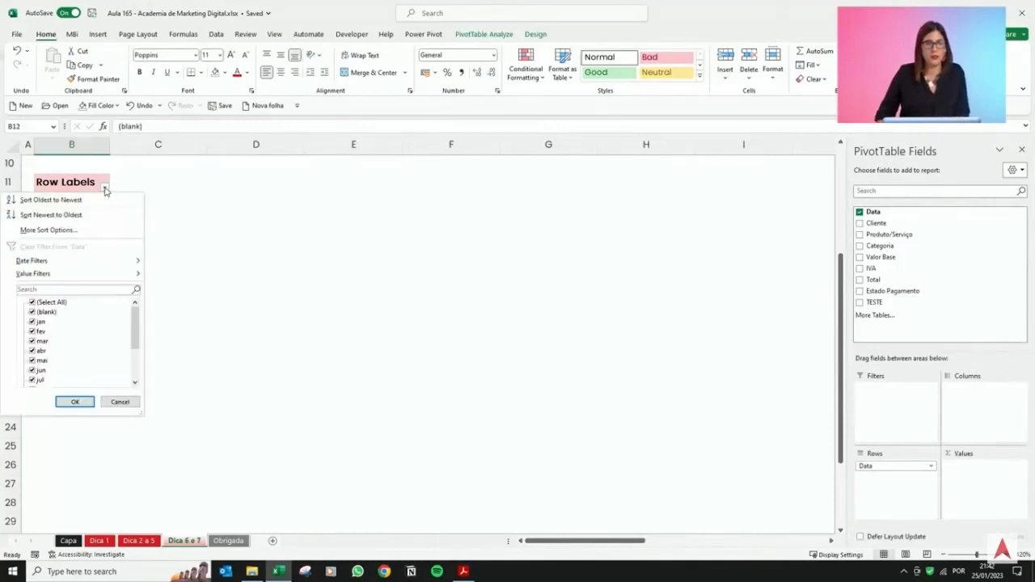
click(33, 312)
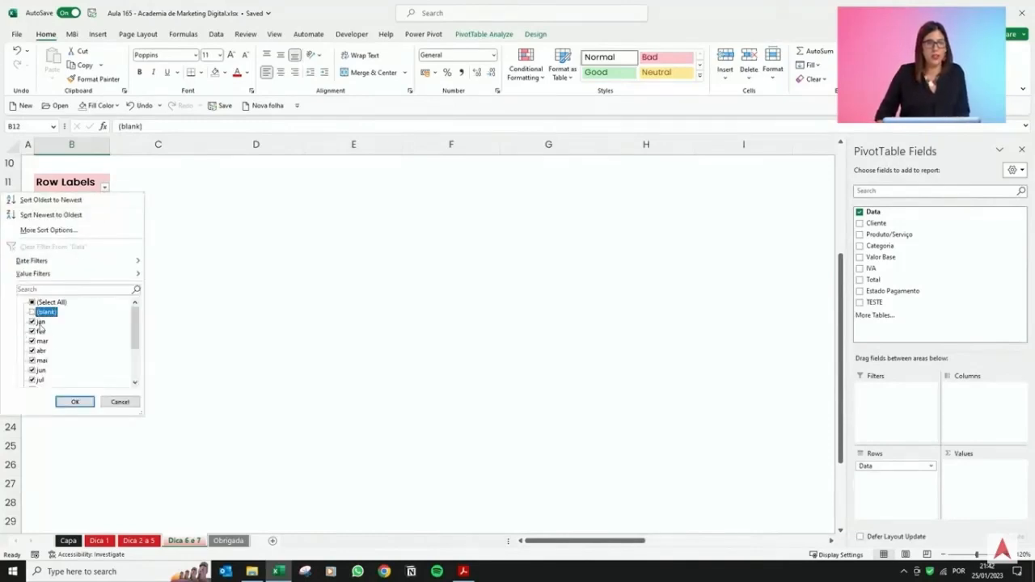
click(76, 403)
Add the Total field to the pivot table's values.
scroll(80, 283, up, 2)
drag(69, 316, 73, 358)
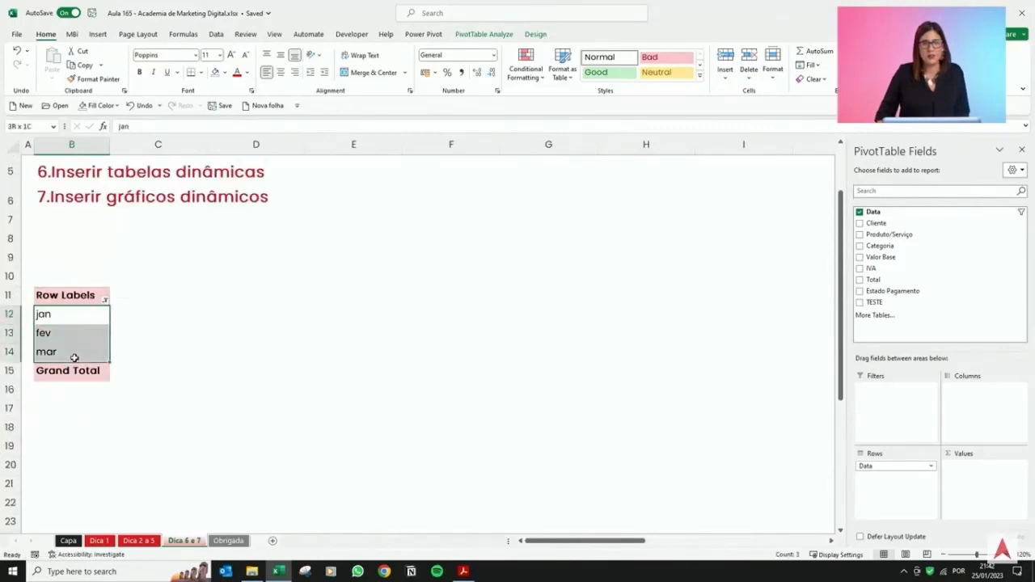
click(89, 330)
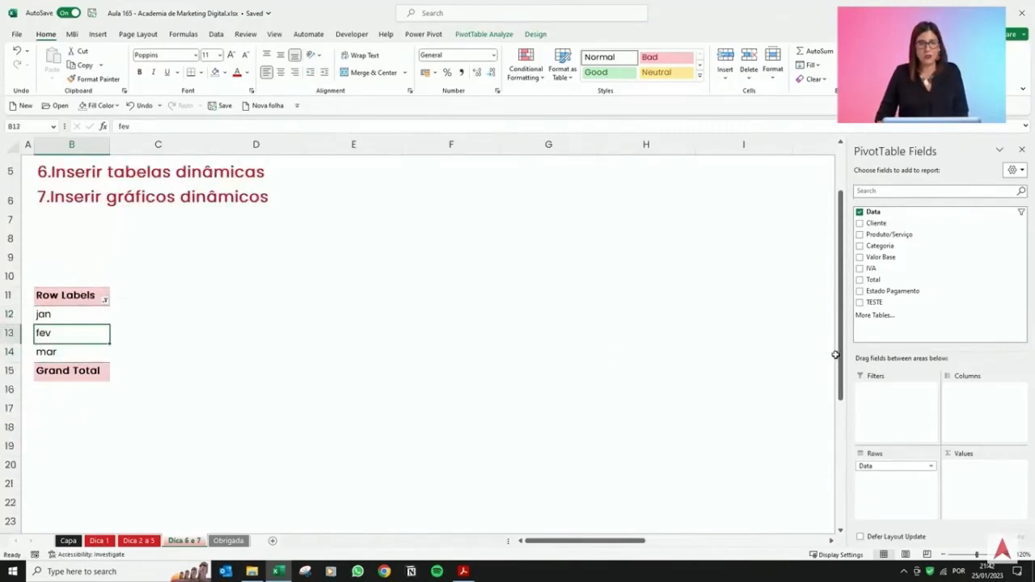
drag(887, 280, 997, 492)
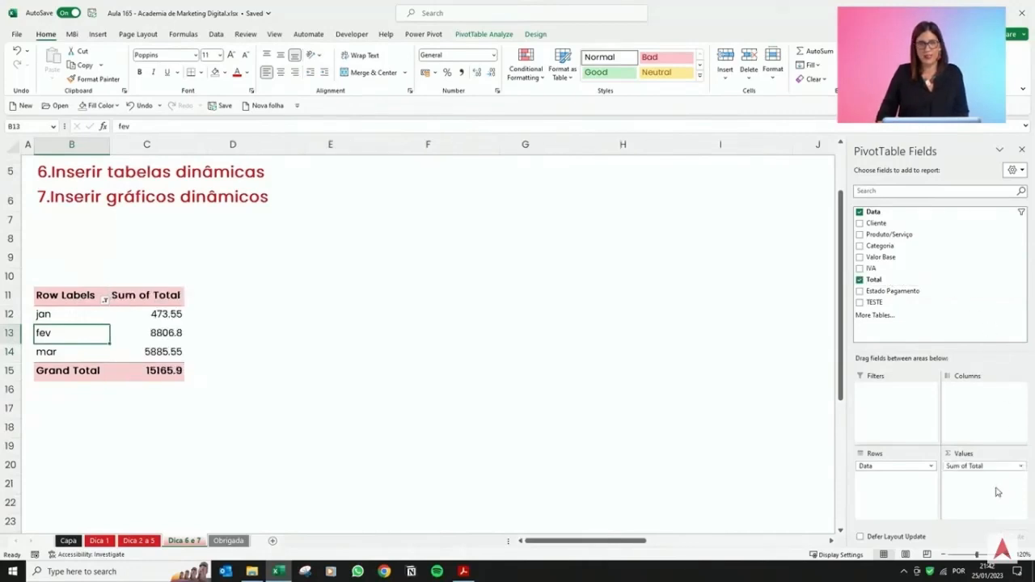
Format the Sum of Total values as accounting currency with no decimal places.
click(148, 318)
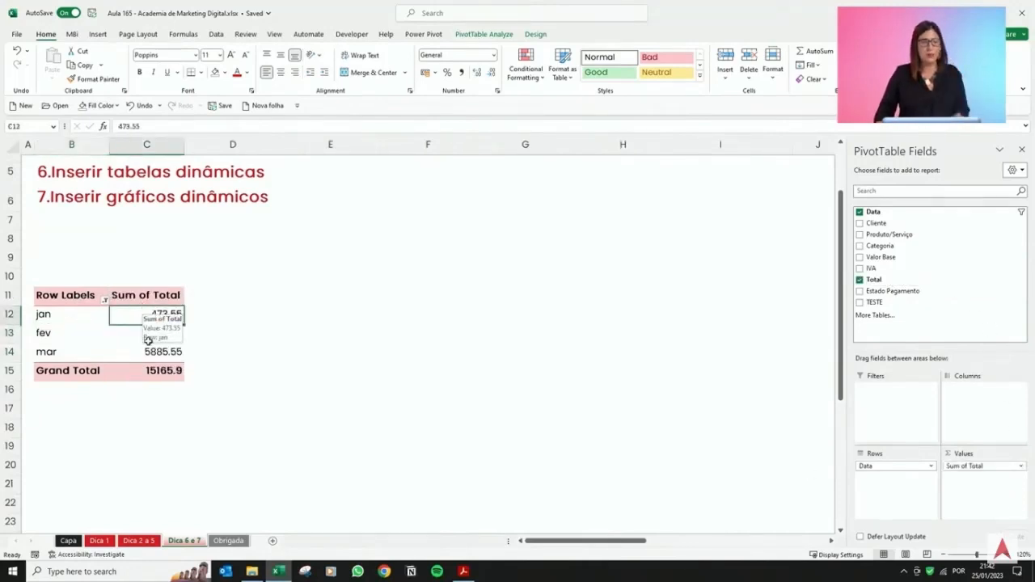
drag(147, 317, 162, 371)
click(425, 75)
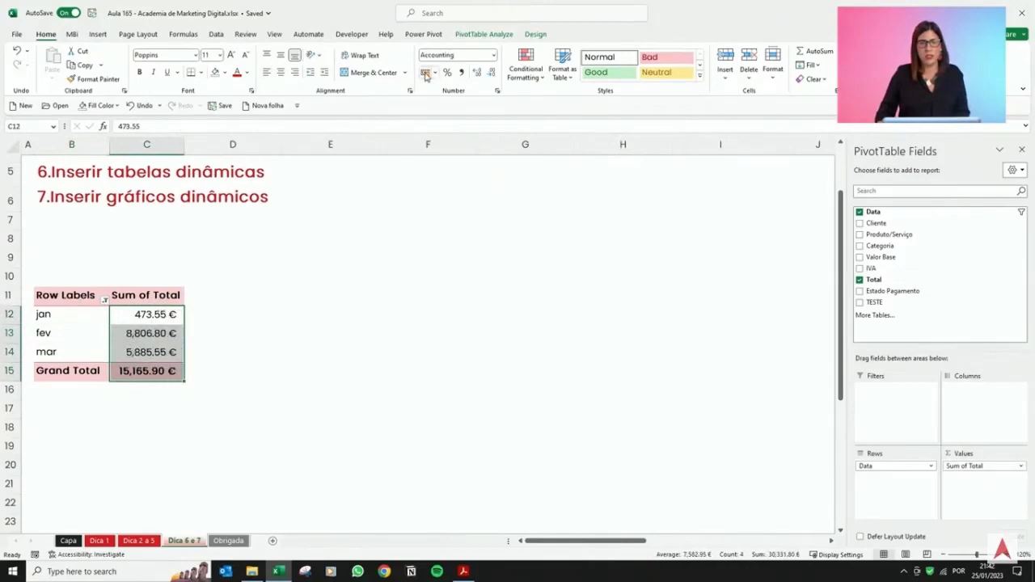
click(490, 72)
click(491, 72)
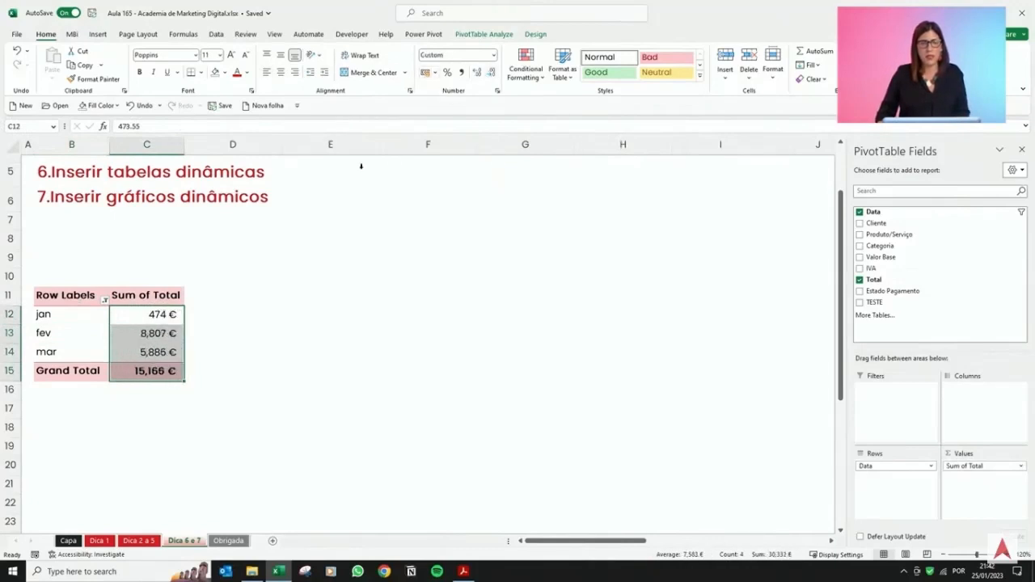
click(130, 328)
Delete the empty rows 8 to 10 above the pivot table.
drag(12, 277, 52, 245)
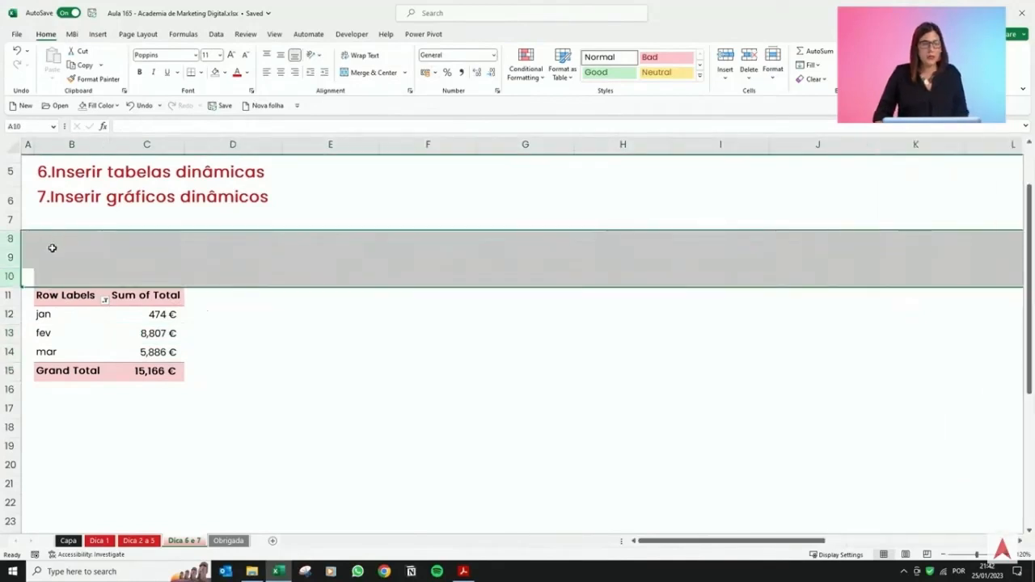
right_click(52, 247)
click(80, 374)
click(99, 370)
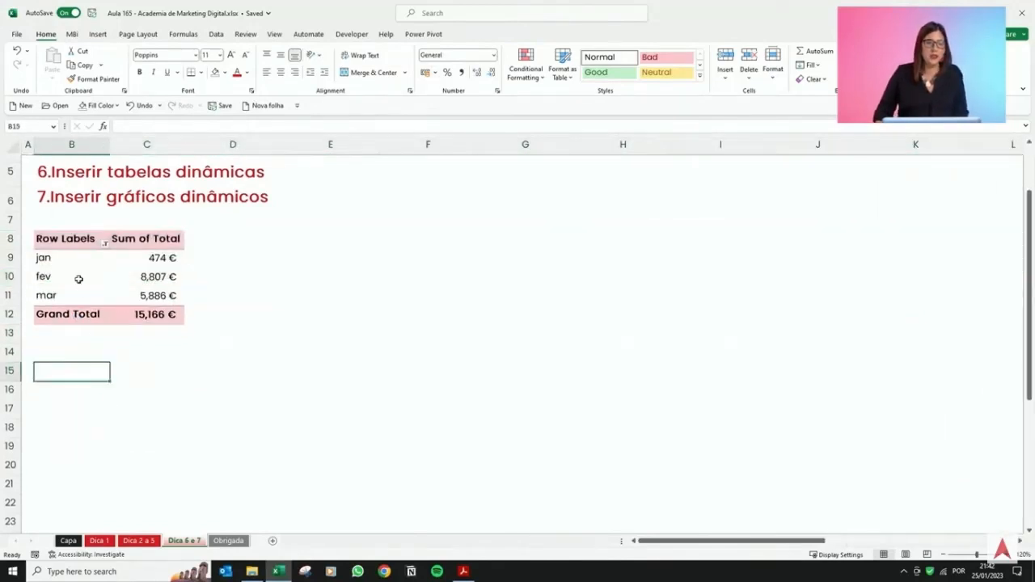
On the Dica 2 a 5 sheet, copy the Townsend to Alavanca client, product and category entries into the empty rows below.
click(142, 542)
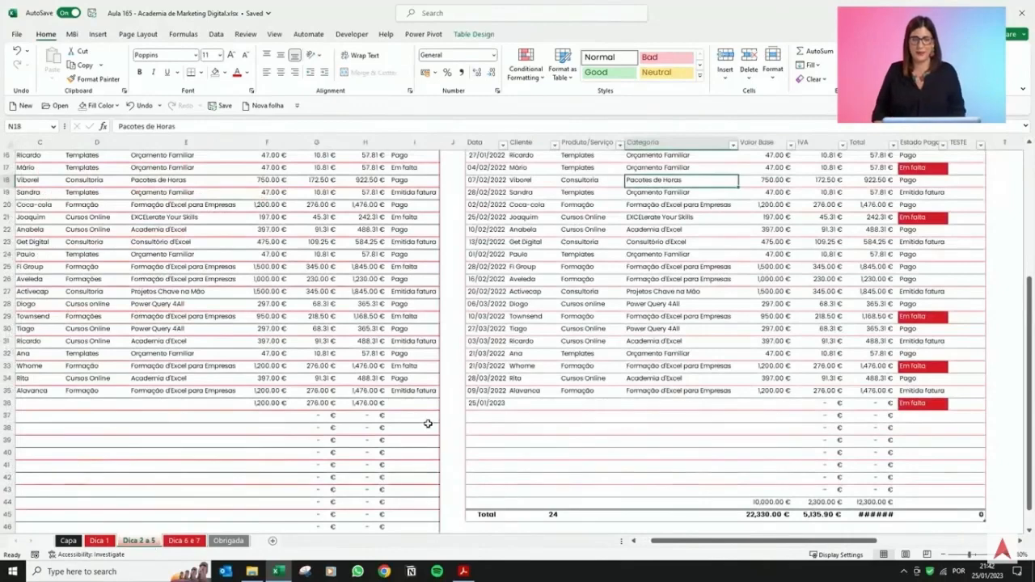
drag(529, 391, 772, 317)
key(ctrl+c)
click(531, 401)
key(ctrl+v)
Enter 25/04/2022 as the date of all seven new rows.
click(497, 403)
text(25/04/2022)
key(ctrl+Return)
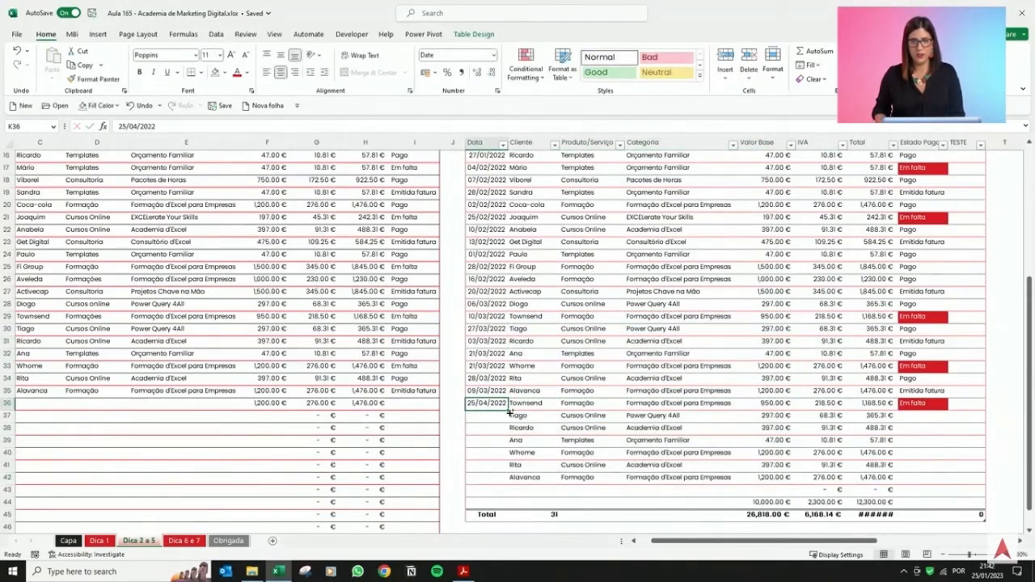
key(ctrl+c)
drag(489, 418, 493, 479)
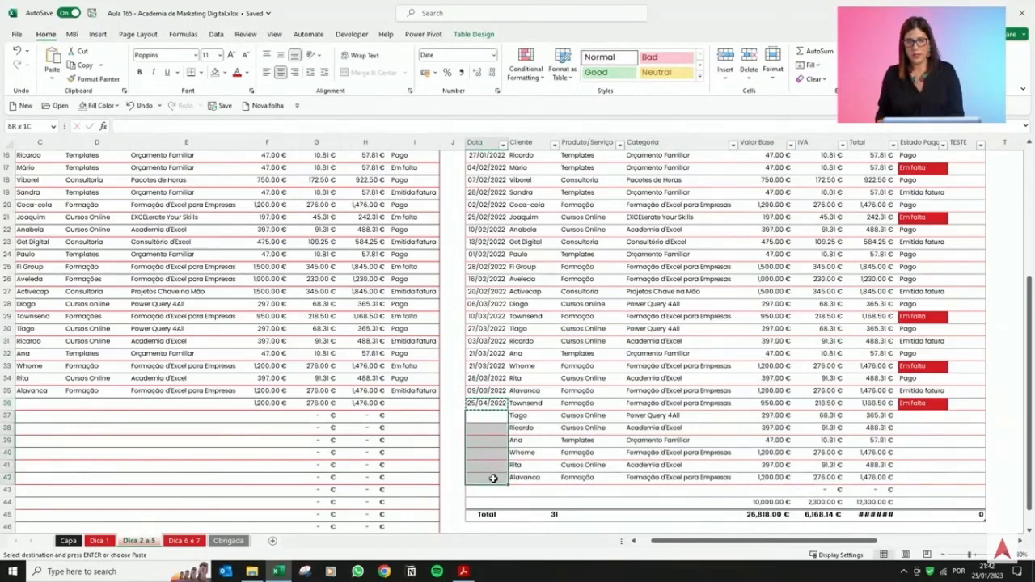
key(ctrl+v)
click(570, 442)
key(Escape)
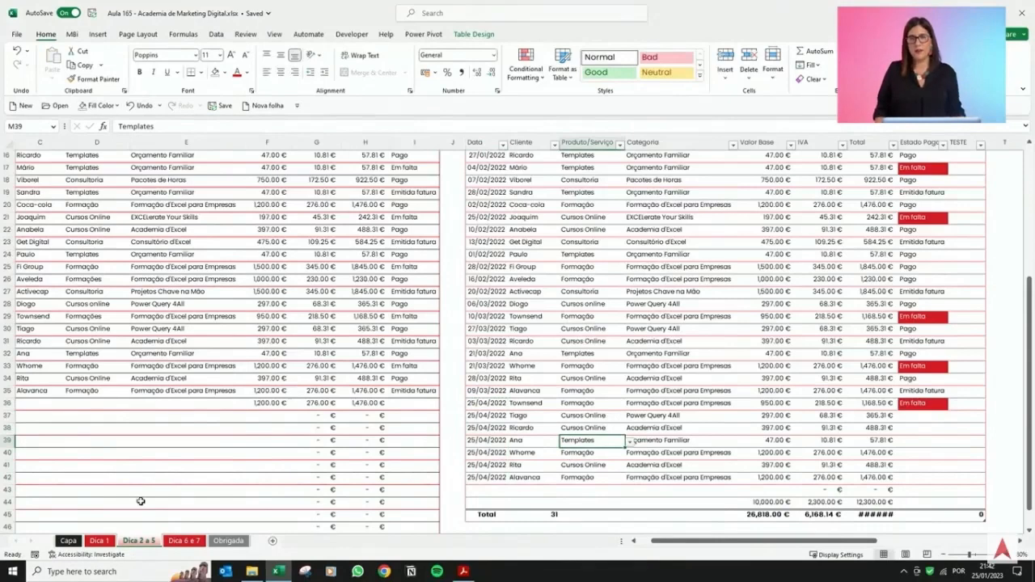
Refresh the pivot table on the Dica 6 e 7 sheet to include the April data.
click(186, 541)
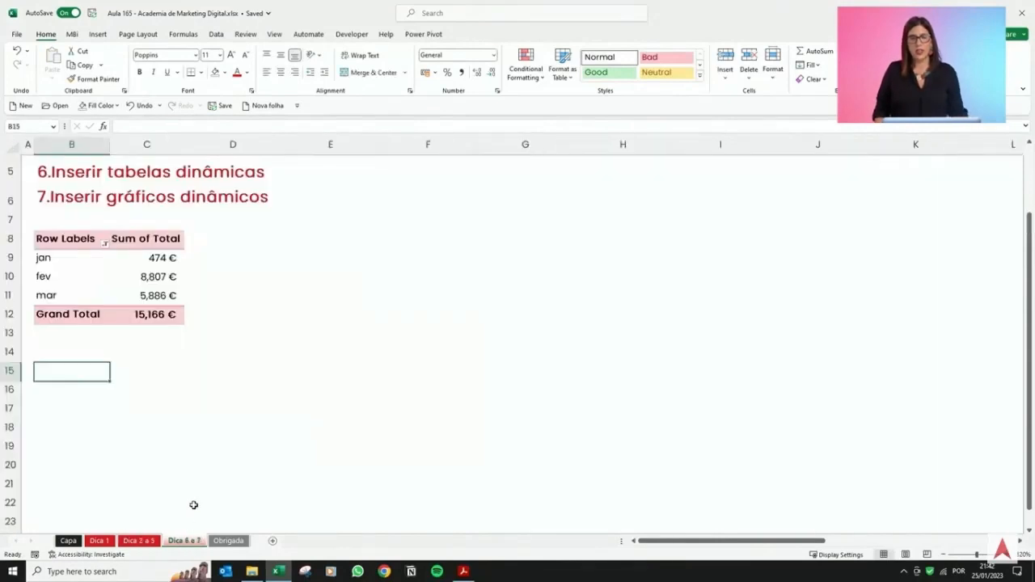
right_click(144, 276)
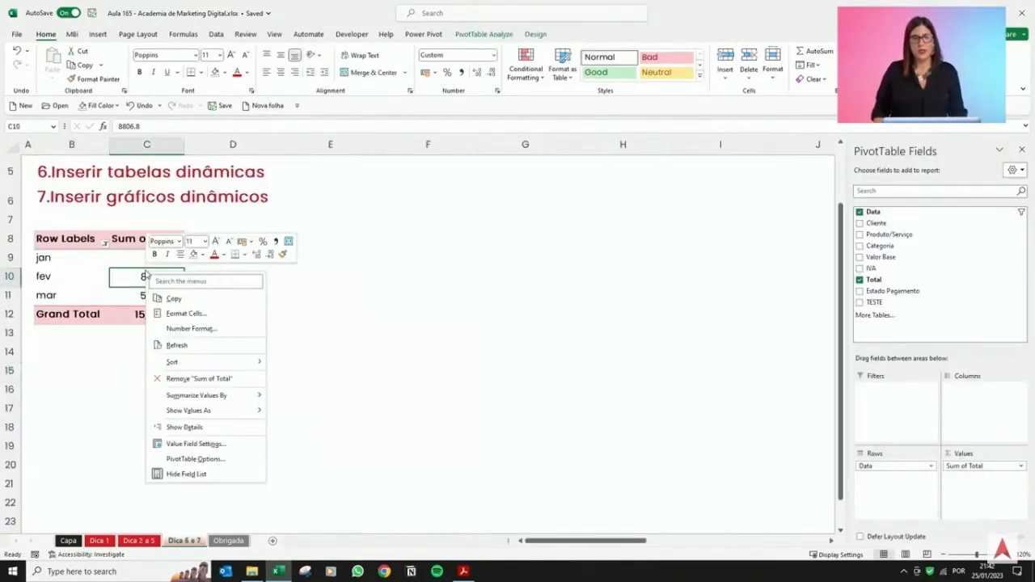
click(178, 346)
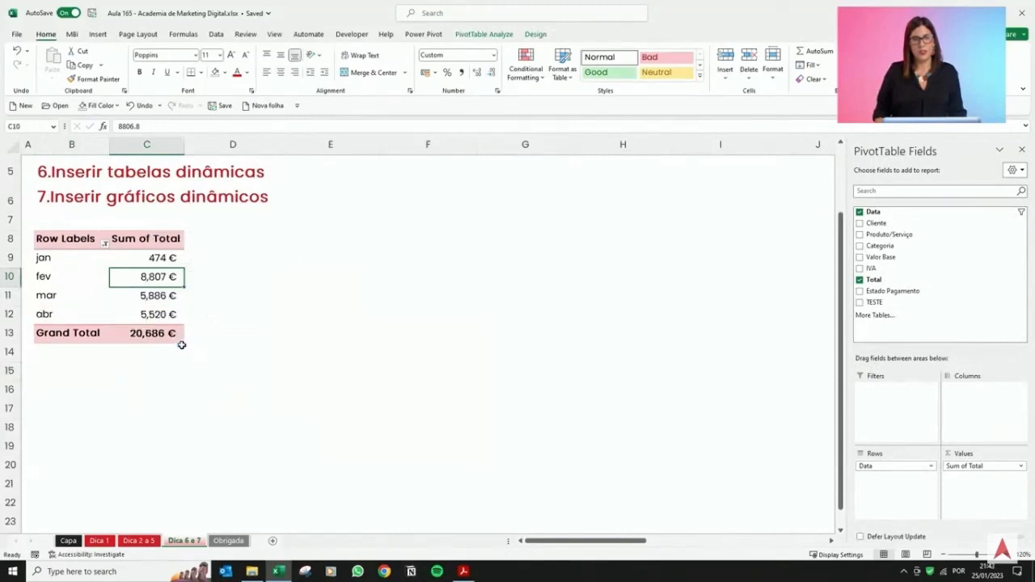
drag(168, 316, 28, 315)
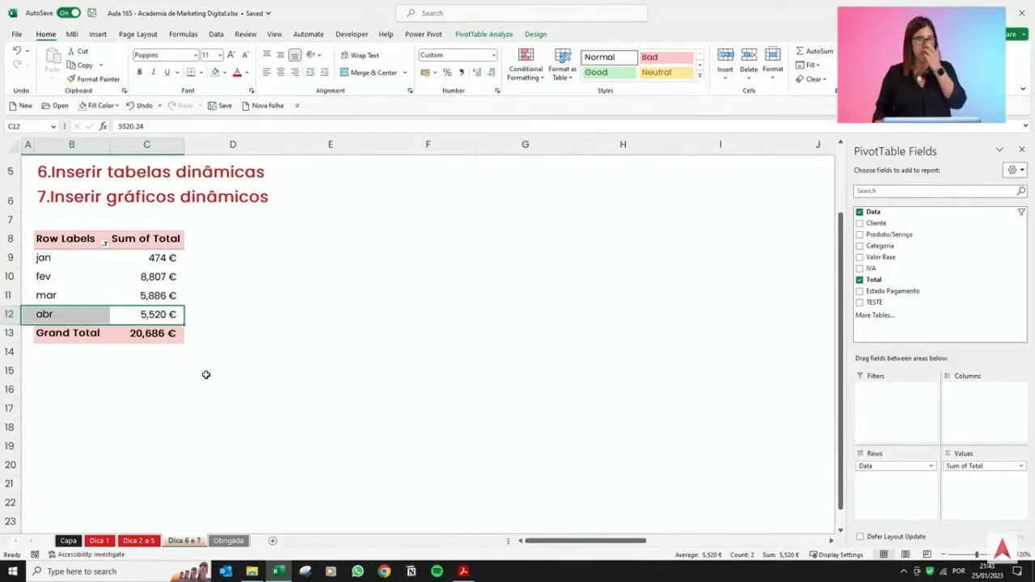
Insert a new pivot table from Table1 into the existing Dica 6 e 7 sheet at cell E8.
click(138, 540)
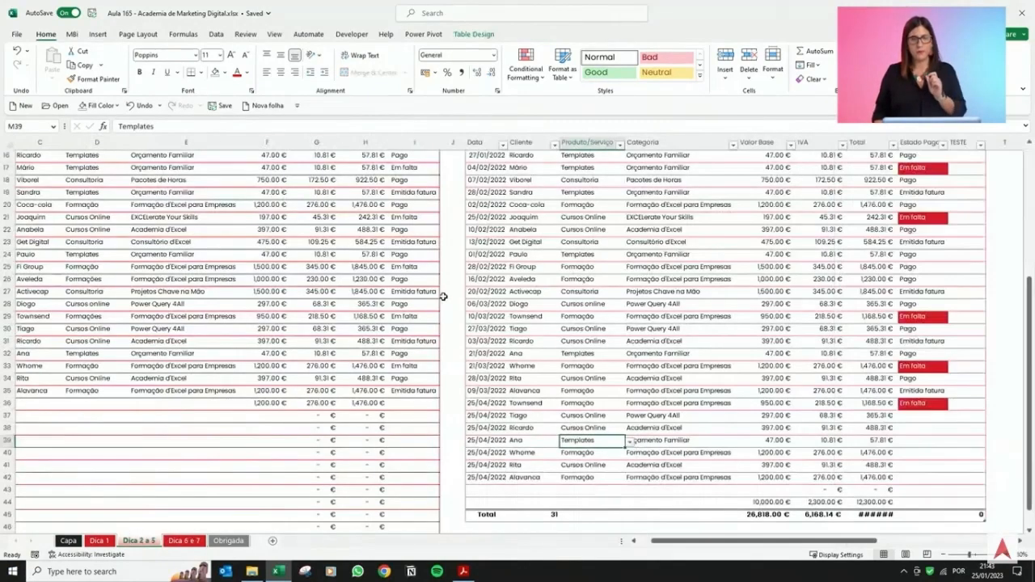
click(106, 36)
click(27, 58)
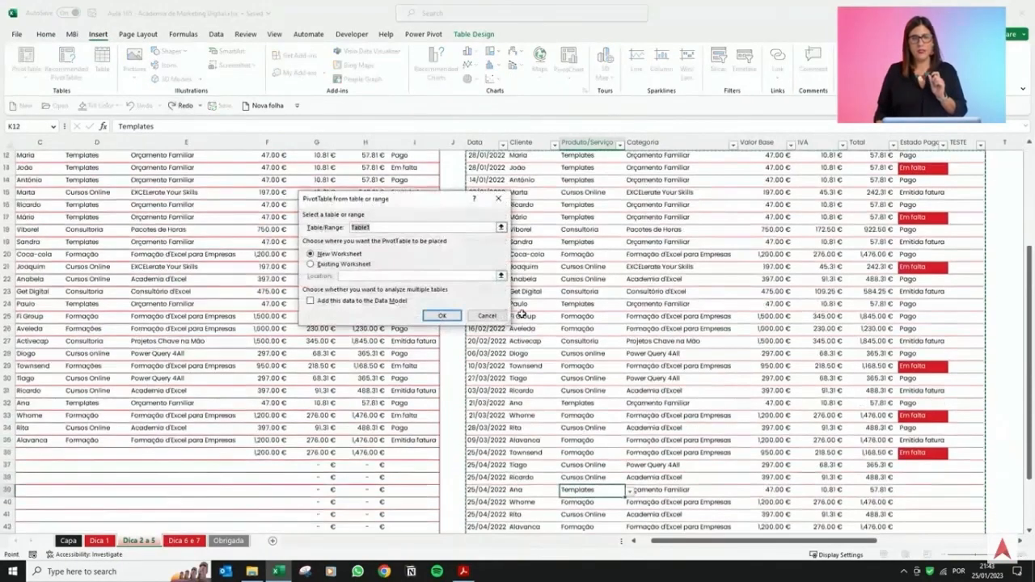
click(365, 270)
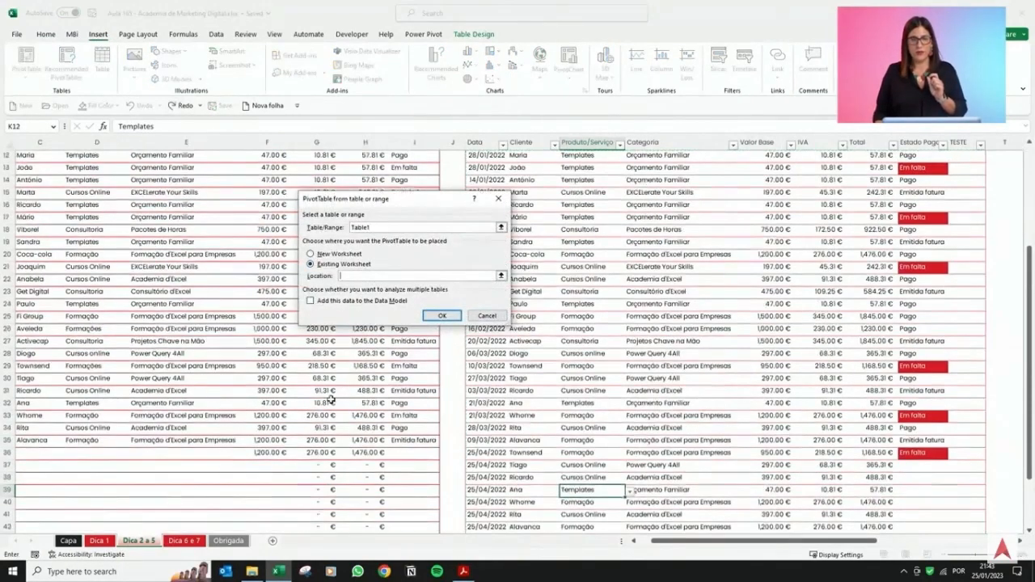
click(185, 540)
click(270, 250)
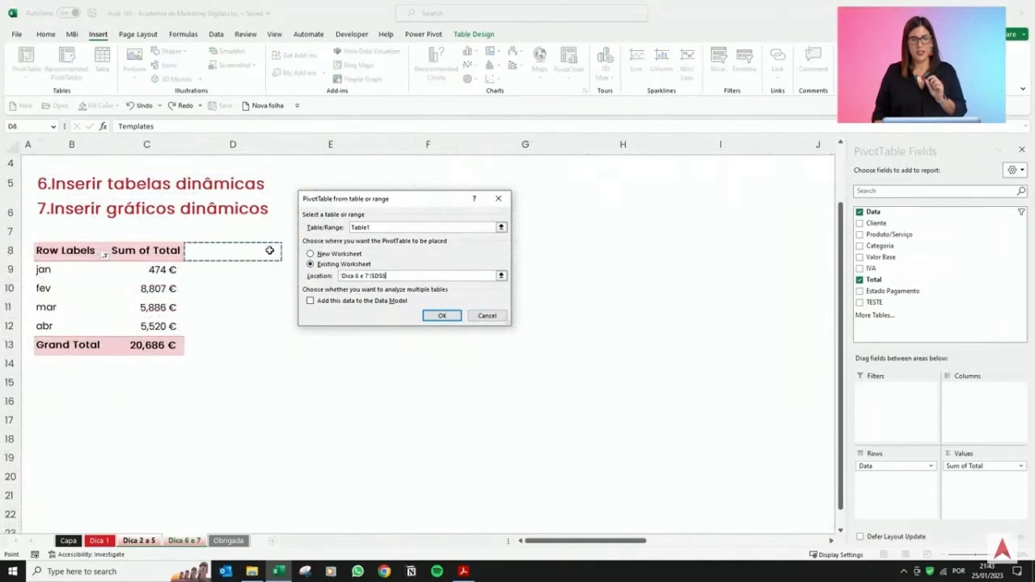
click(289, 251)
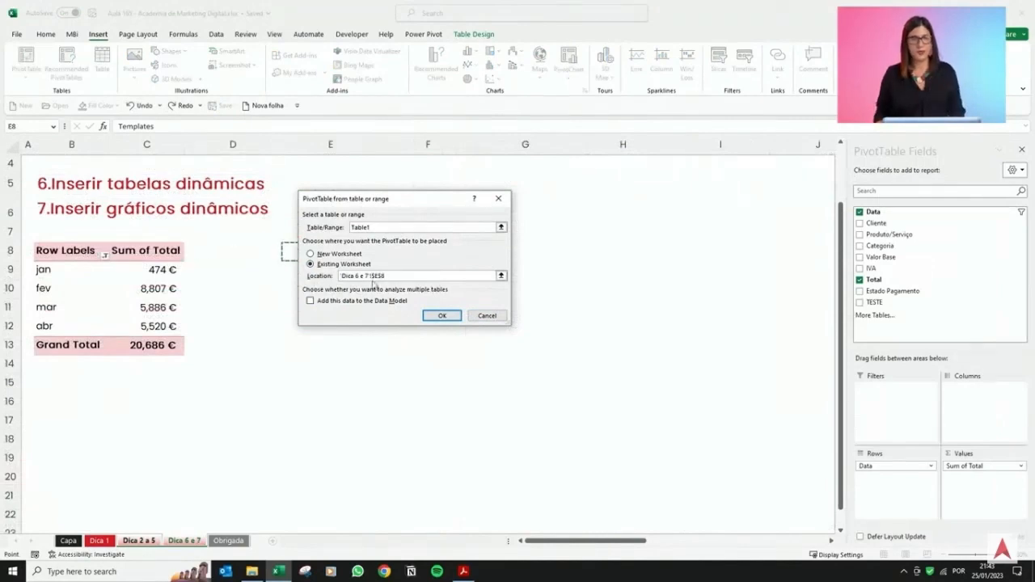
click(442, 317)
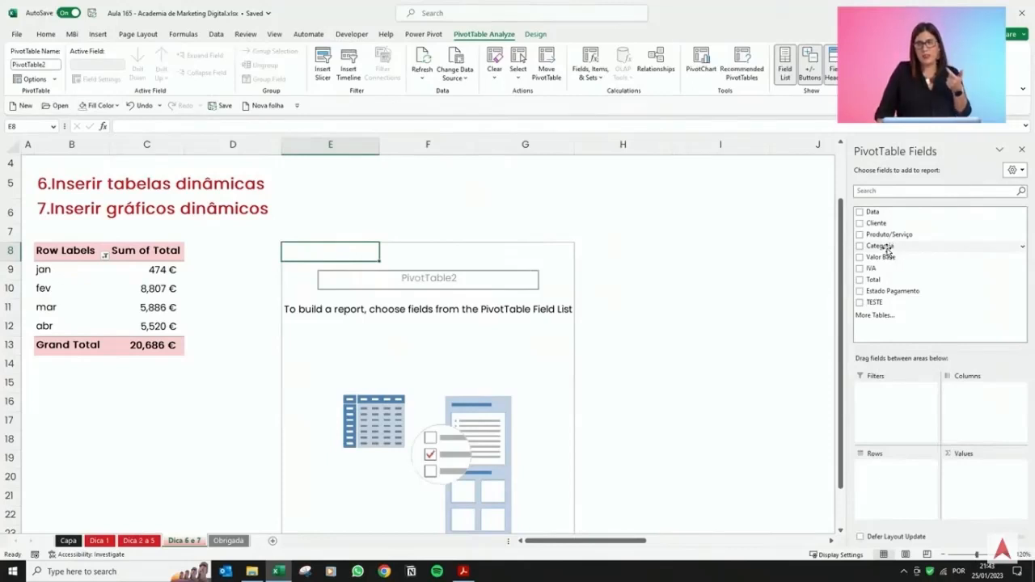
Build the new pivot table with Categoria as rows and the sum of Total as values.
drag(889, 252, 908, 485)
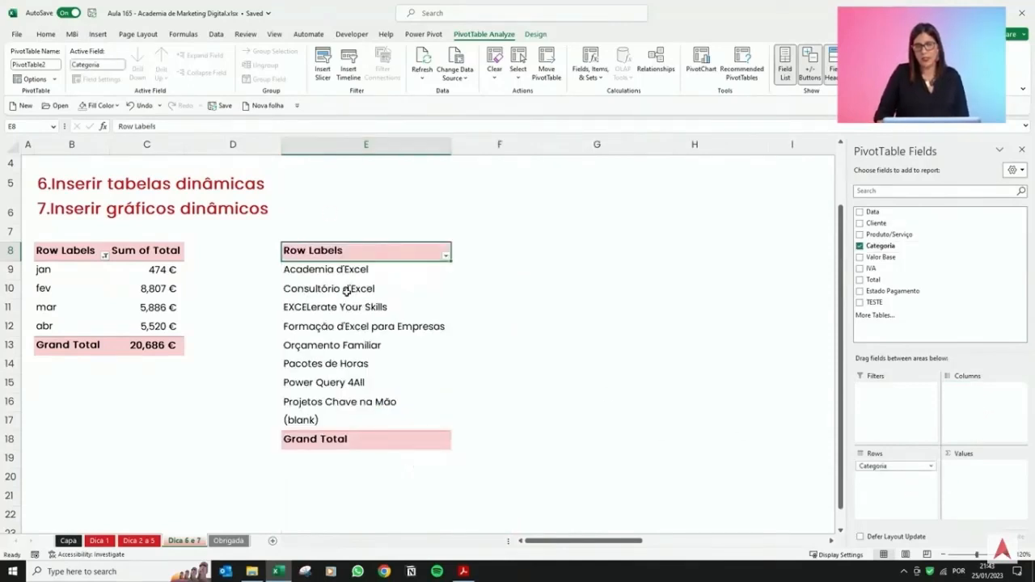
drag(890, 280, 994, 489)
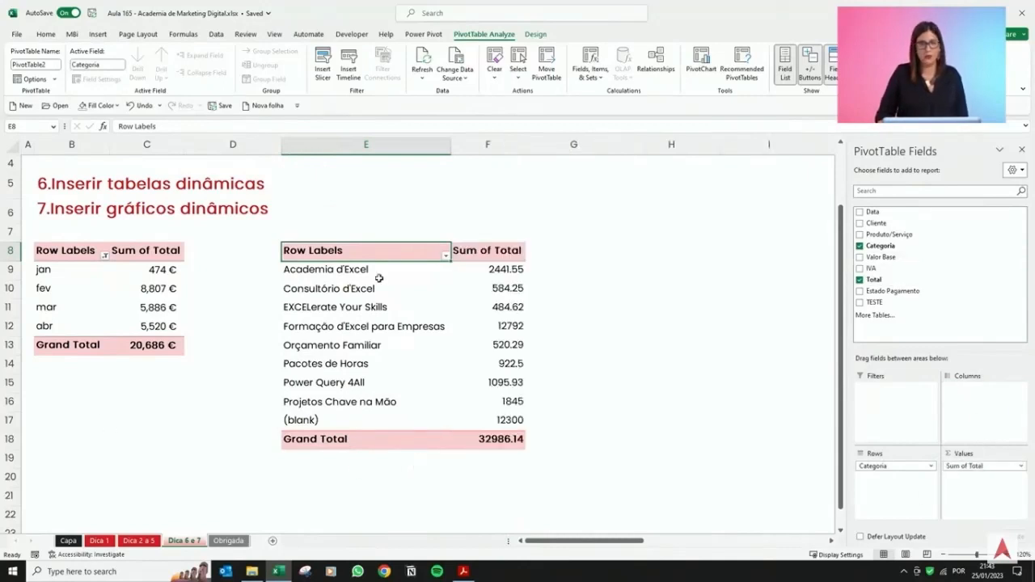
Apply a currency number format to the pivot table's Sum of Total values.
drag(478, 269, 461, 439)
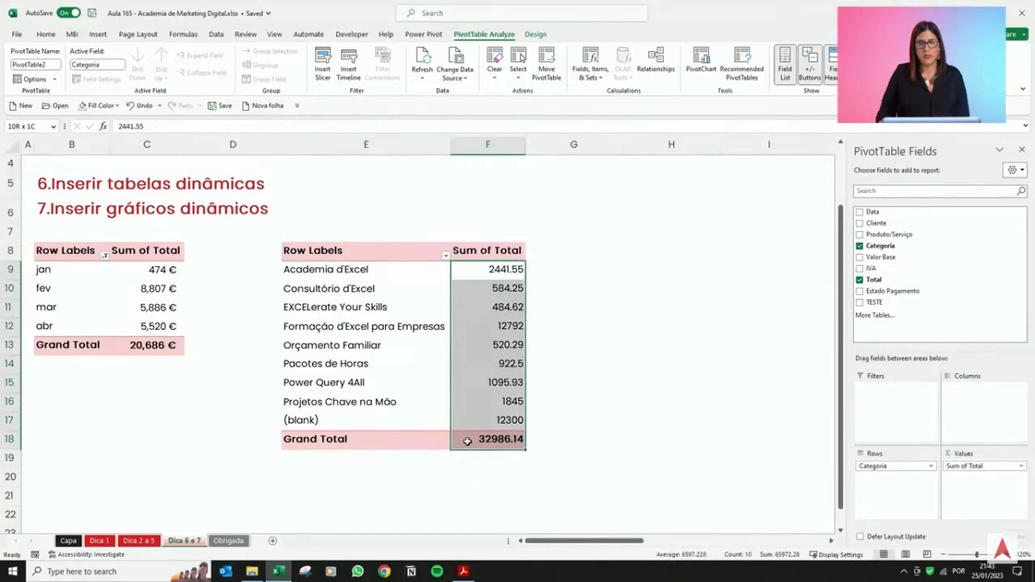
click(46, 34)
click(424, 72)
click(437, 261)
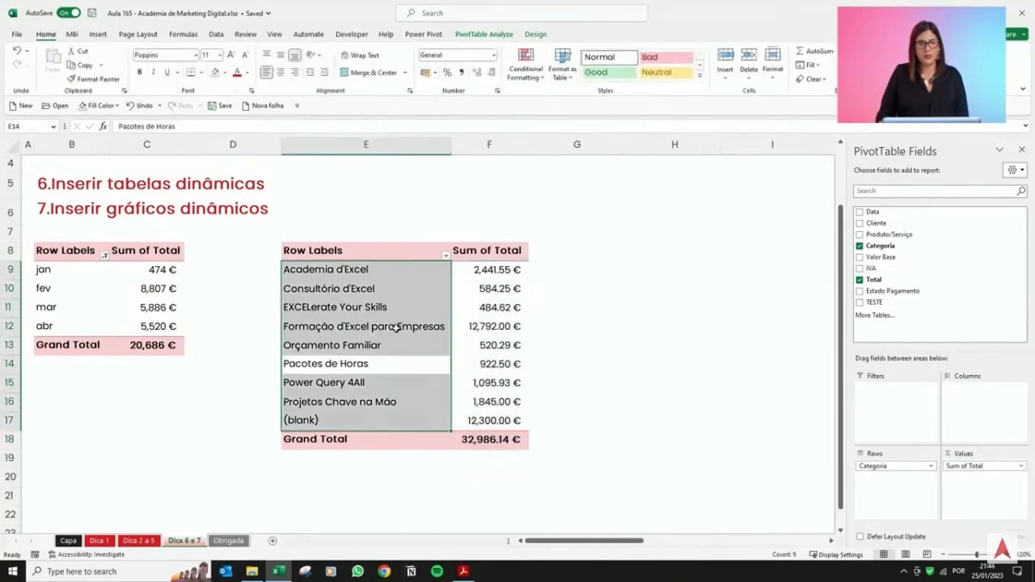
Filter the Categoria row labels to exclude the (blank) item.
click(447, 255)
scroll(360, 397, down, 1)
click(344, 450)
click(381, 470)
click(492, 308)
drag(346, 270, 493, 413)
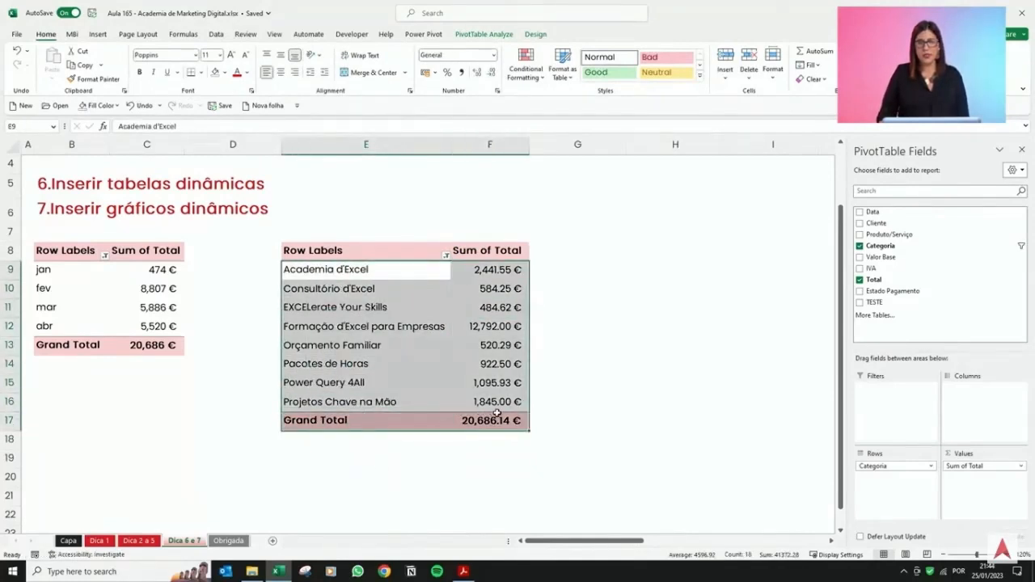
click(496, 366)
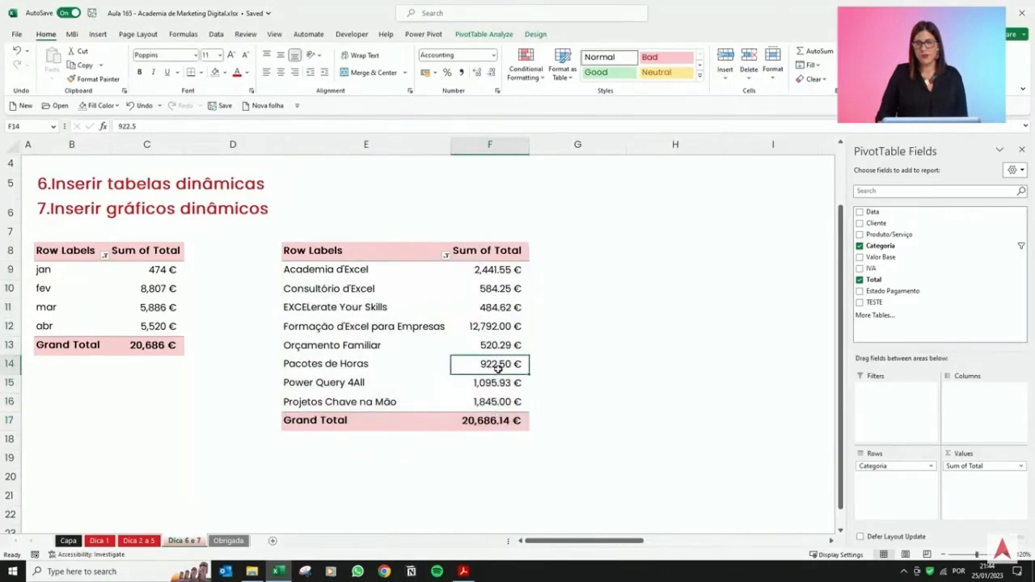
Sort the categories in descending order by Sum of Total.
click(447, 256)
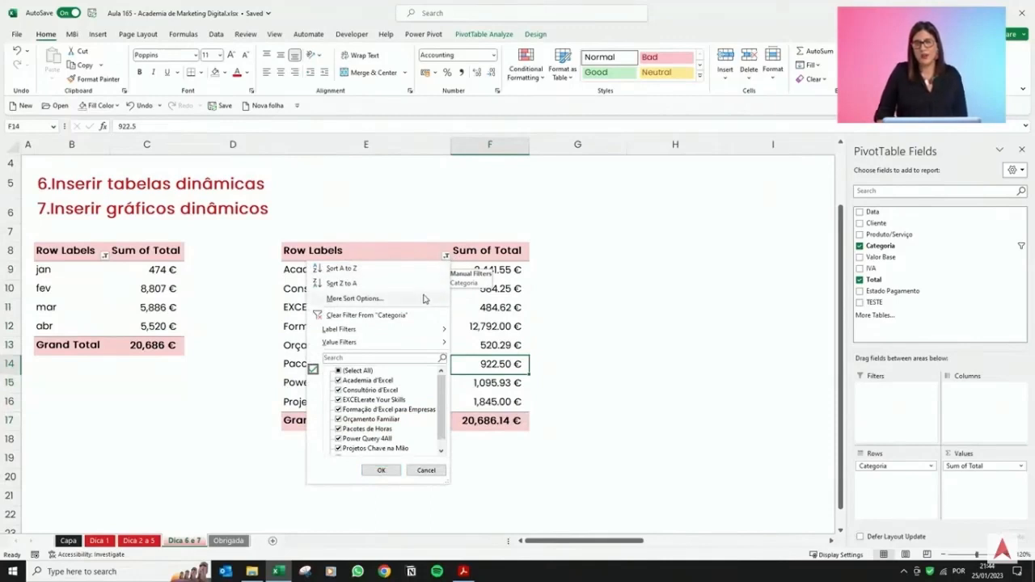
click(396, 299)
click(377, 229)
click(380, 238)
click(380, 258)
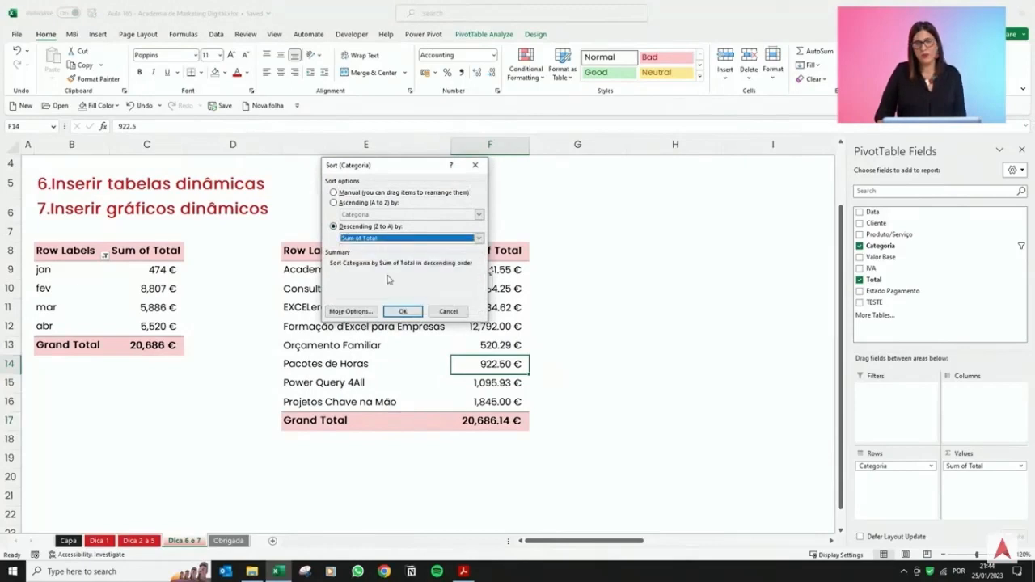
drag(491, 270, 359, 400)
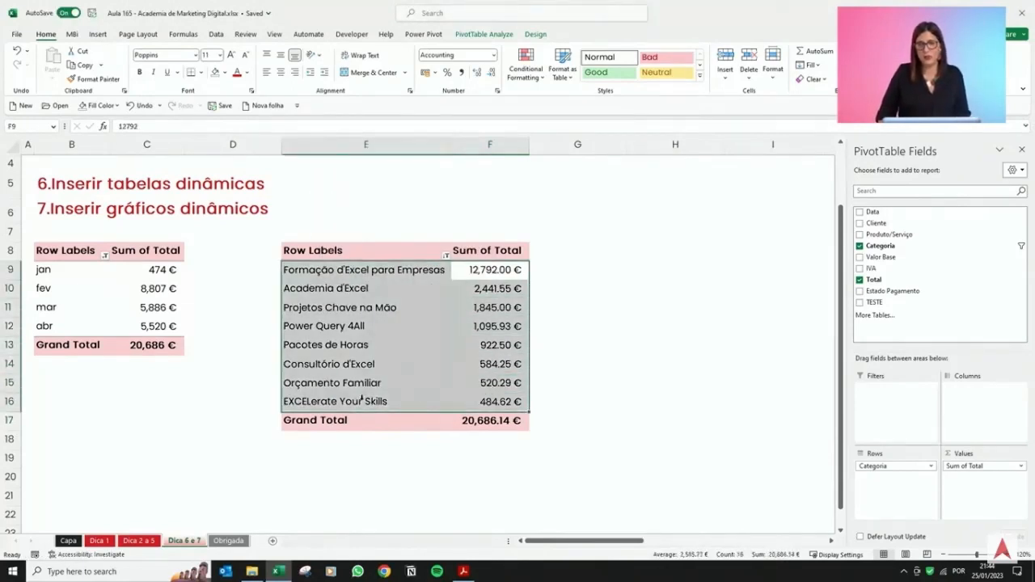
click(510, 368)
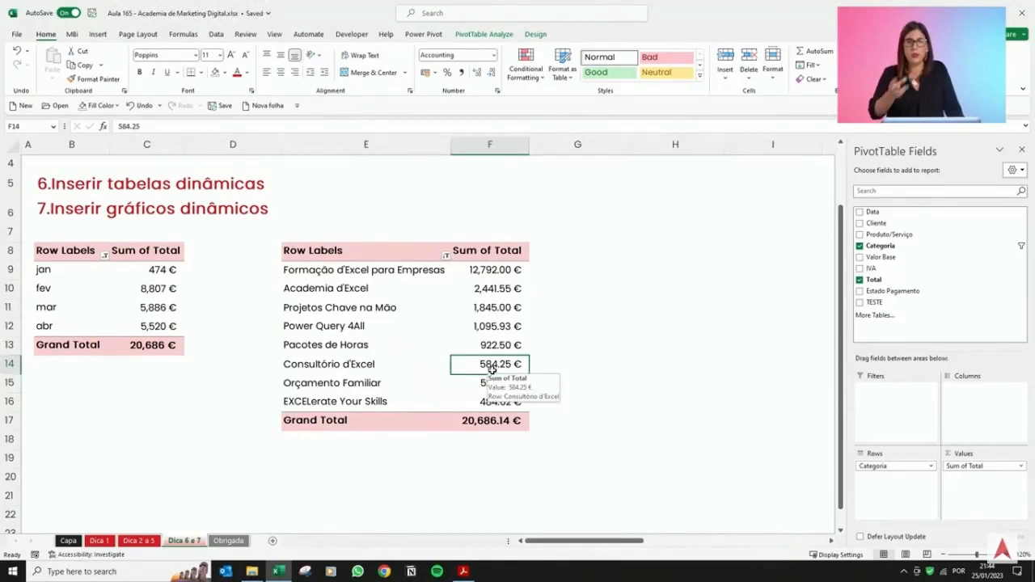
scroll(458, 367, up, 1)
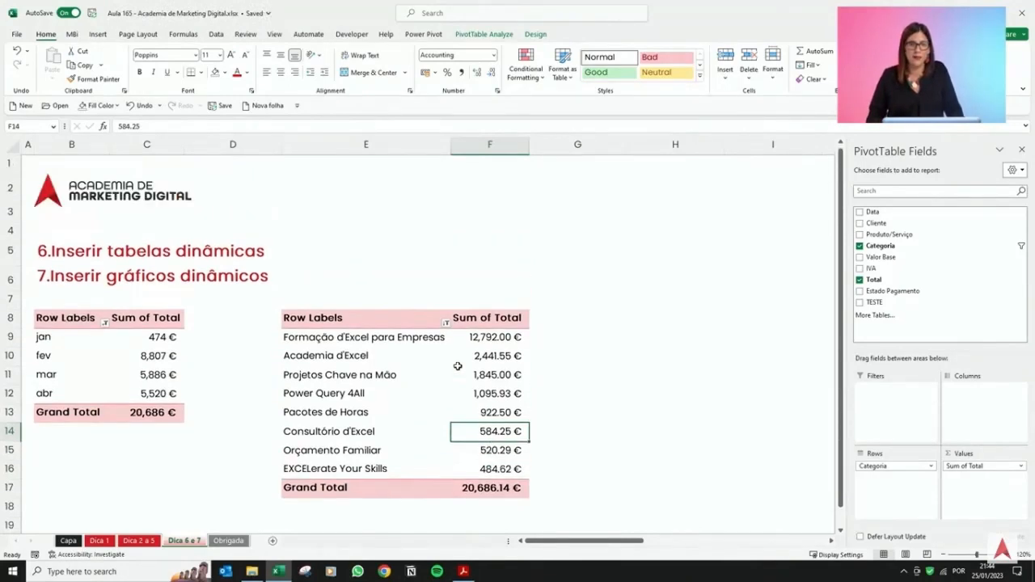
scroll(461, 367, down, 1)
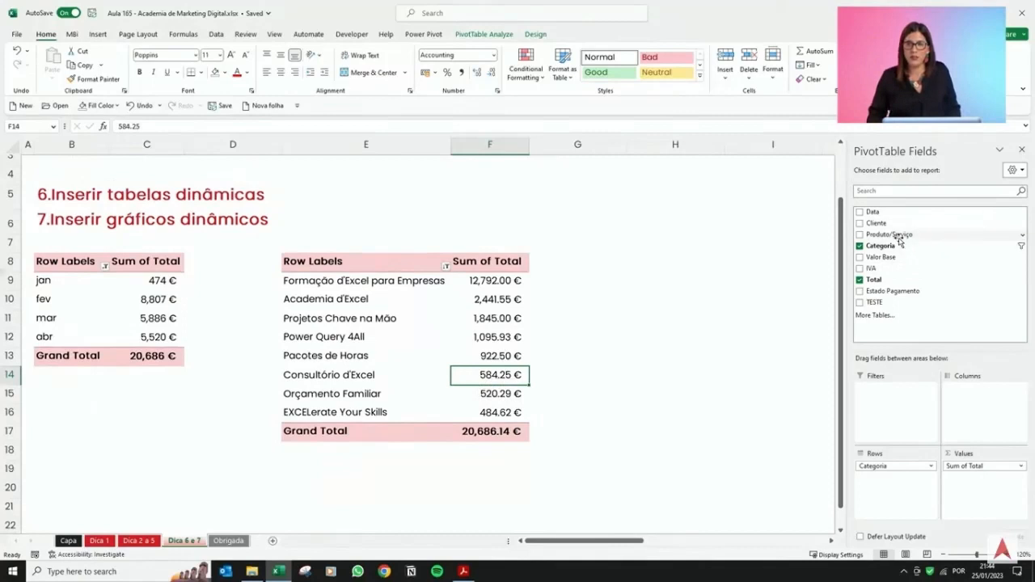
Add the Produto/Serviço field to the rows above Categoria to group categories by product type.
drag(900, 238, 893, 465)
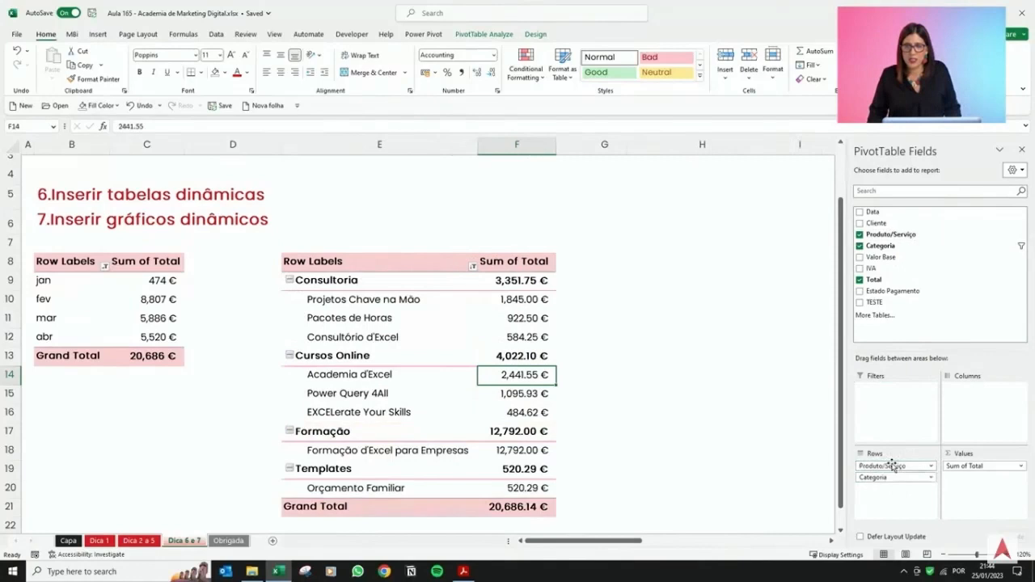
click(614, 383)
scroll(614, 377, down, 1)
scroll(504, 235, up, 1)
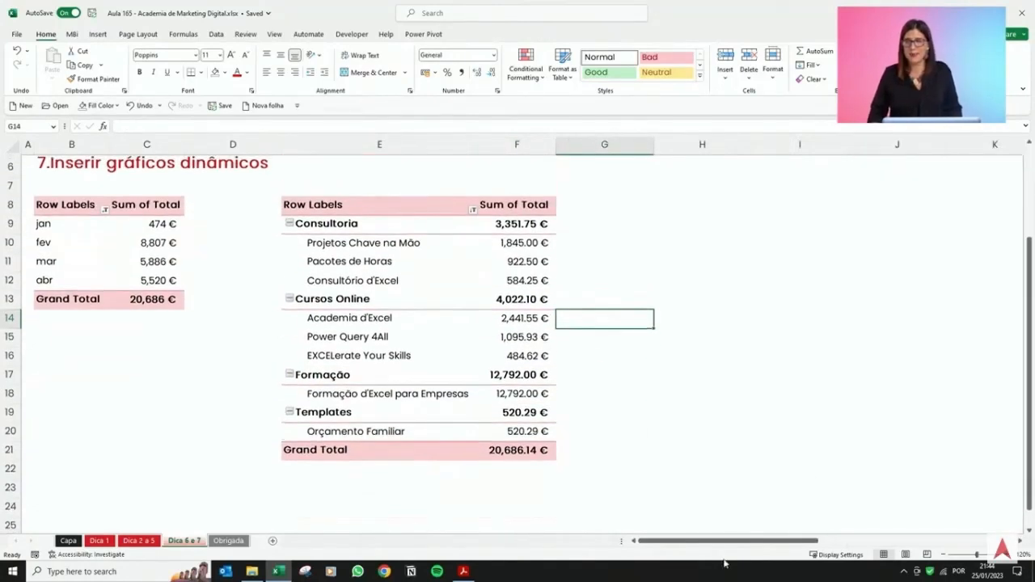
Collapse the entire Produto/Serviço field so only the product-type totals show.
click(375, 229)
click(366, 301)
click(357, 380)
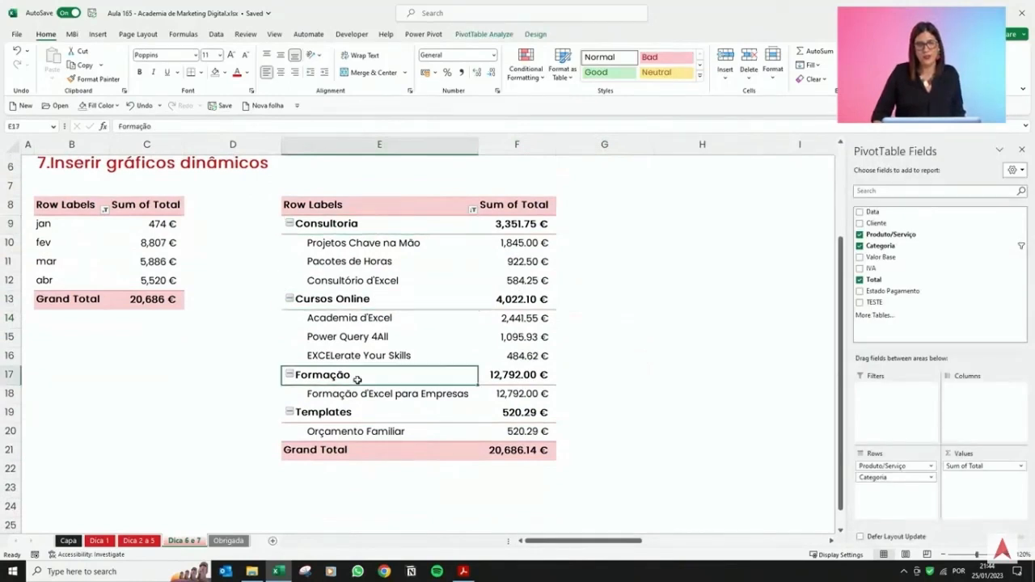
drag(376, 244, 377, 279)
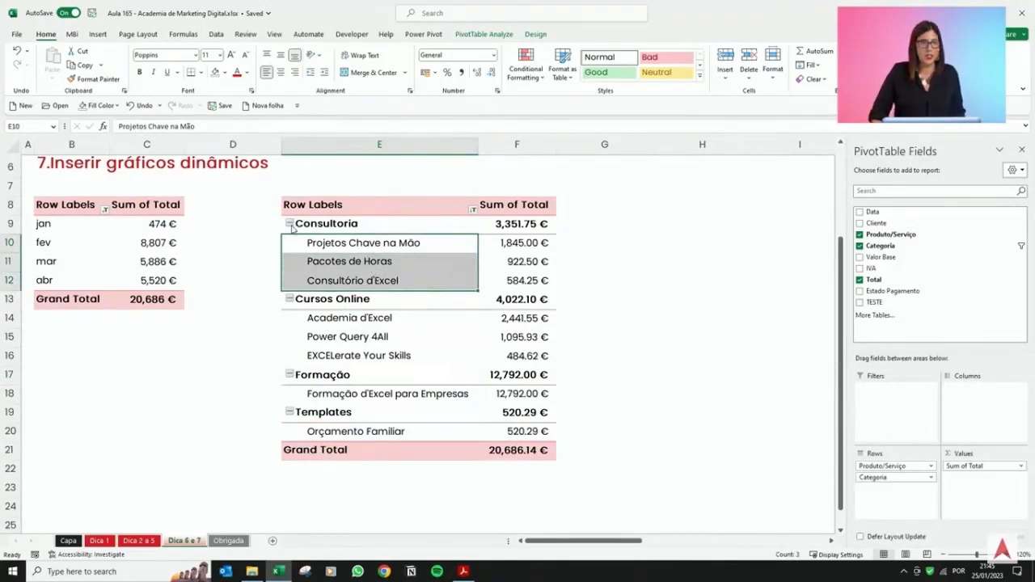
click(290, 225)
right_click(293, 245)
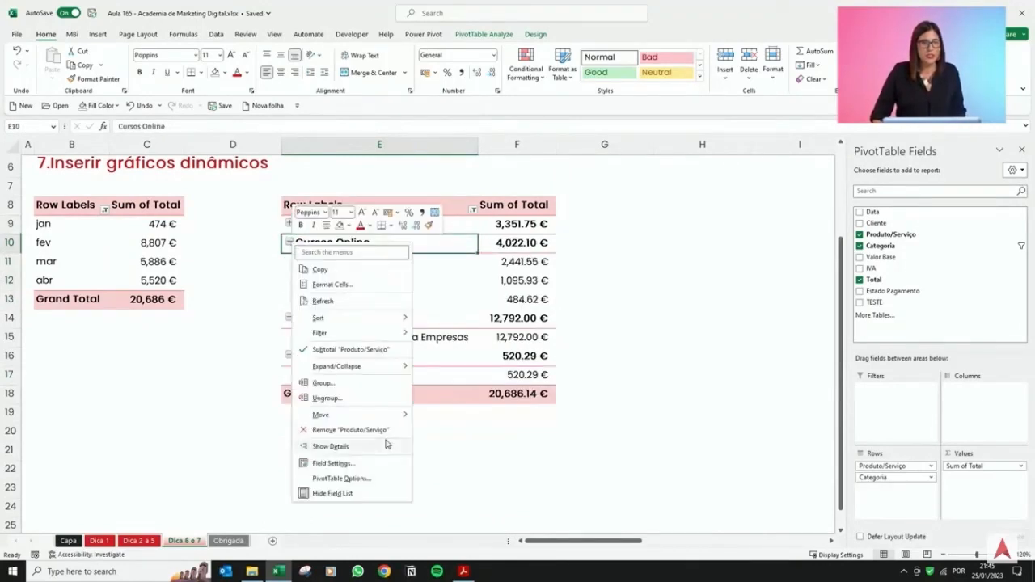
mouse_move(406, 368)
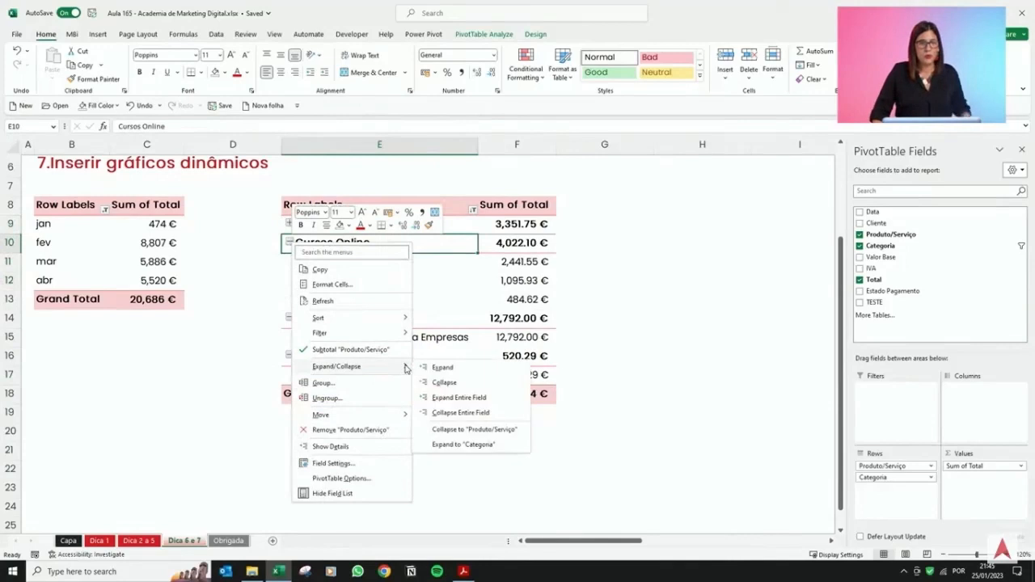
click(475, 414)
Expand the Consultoria group to show its categories.
drag(359, 224, 361, 278)
click(401, 267)
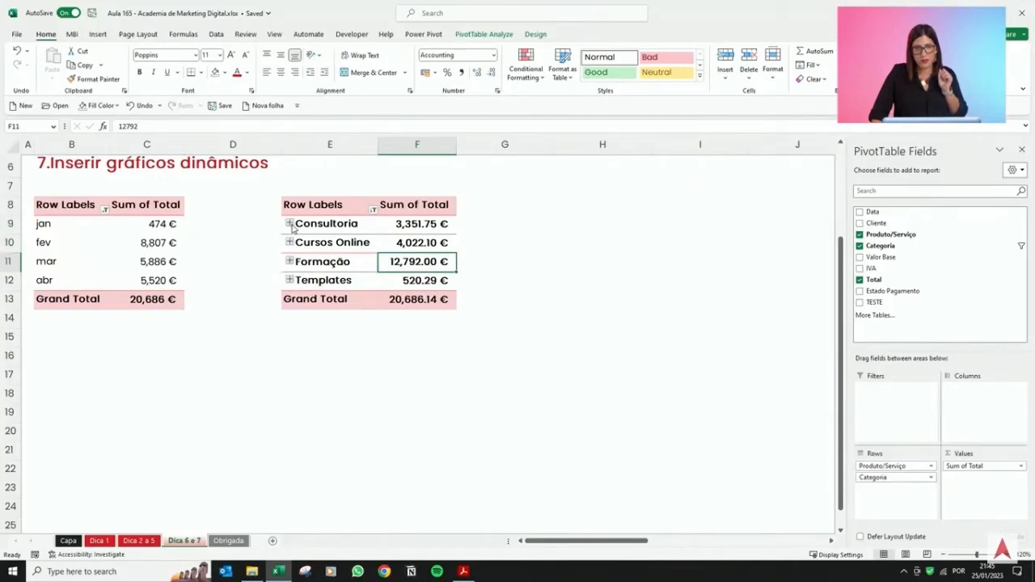
click(290, 225)
drag(319, 236, 452, 278)
click(319, 252)
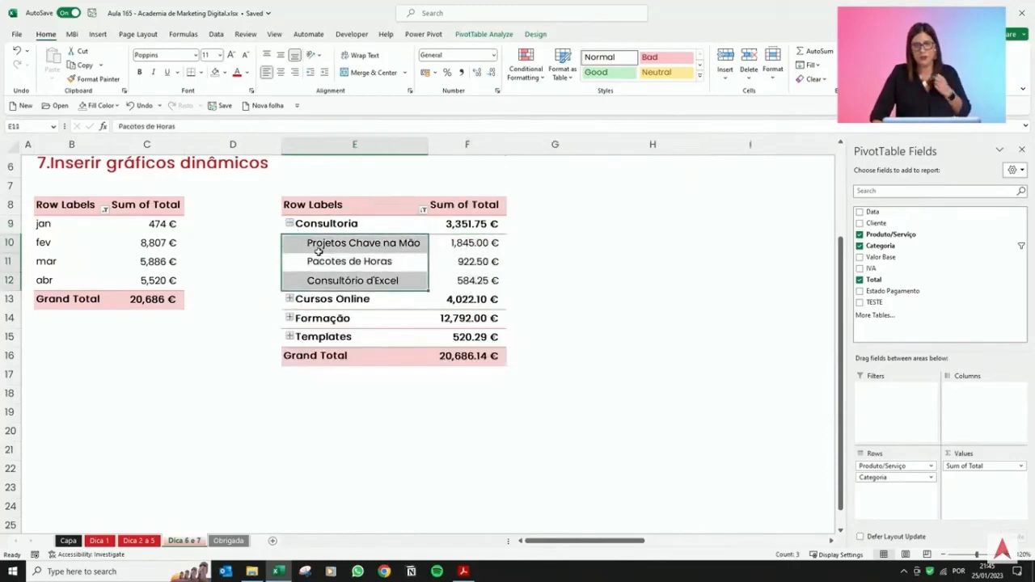
click(380, 243)
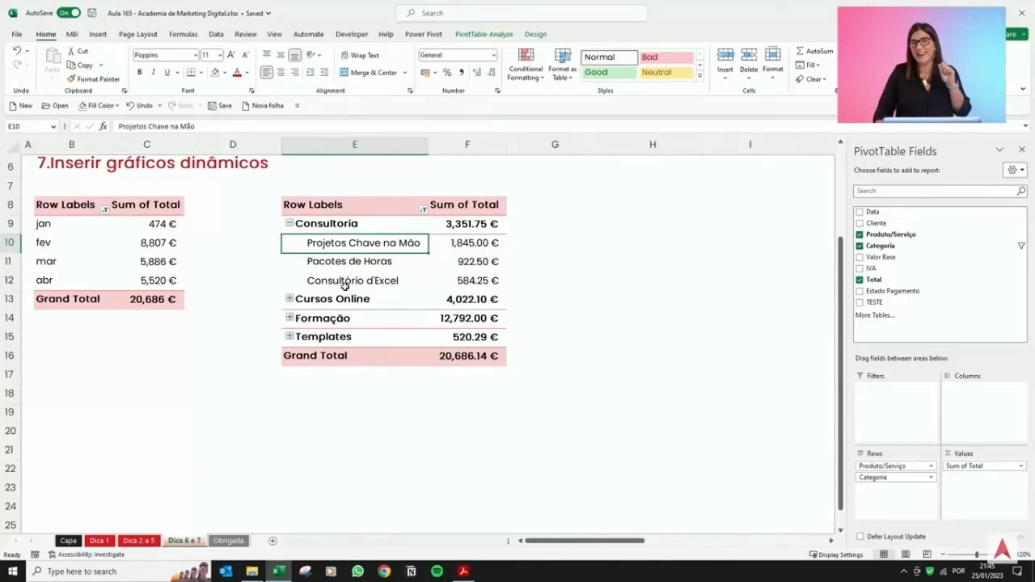
Remove the Produto/Serviço field from the pivot table rows.
scroll(341, 289, up, 1)
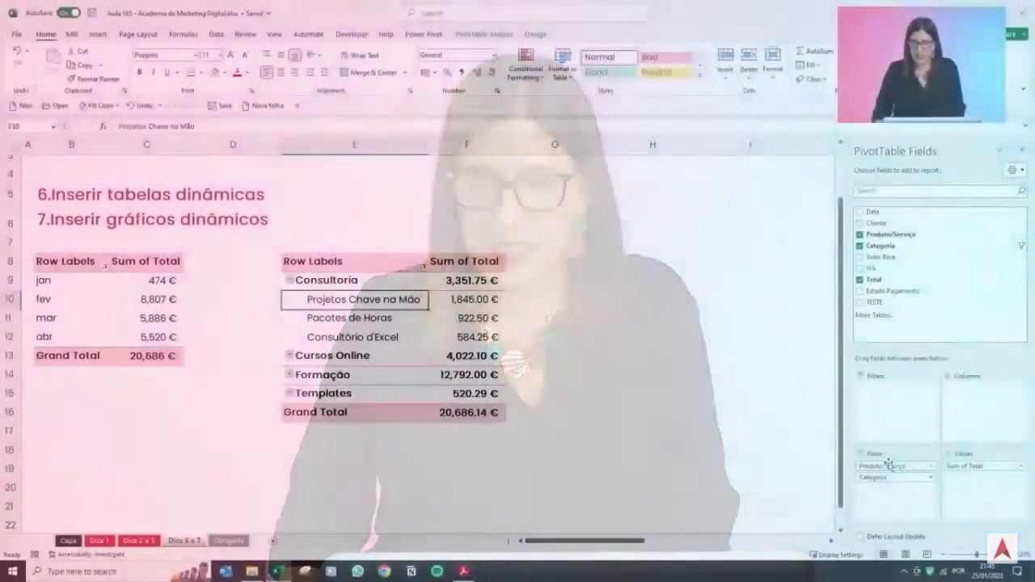
drag(888, 466, 910, 295)
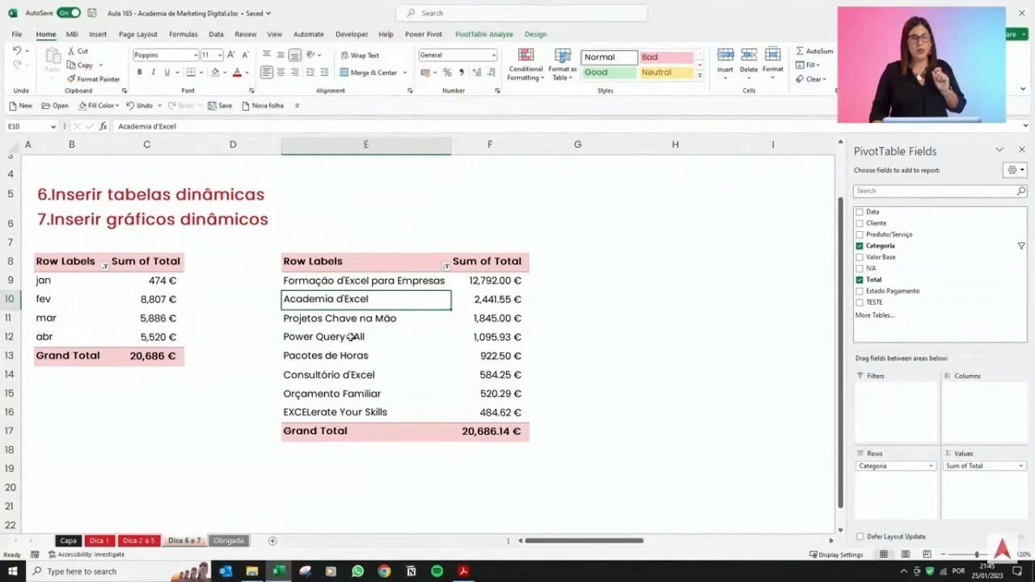
Insert a 2-D line pivot chart with markers from the monthly totals pivot table.
click(116, 299)
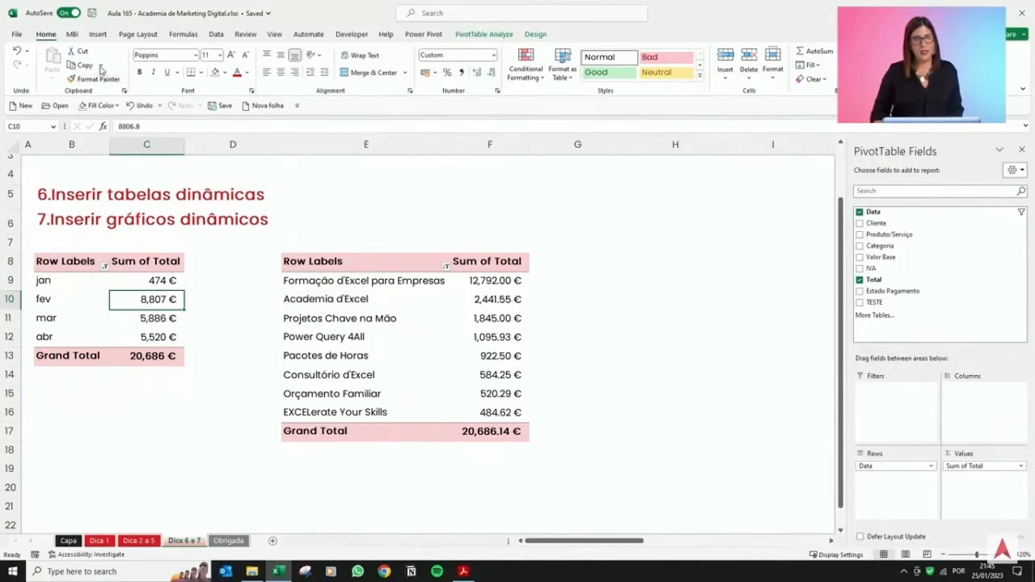
click(98, 34)
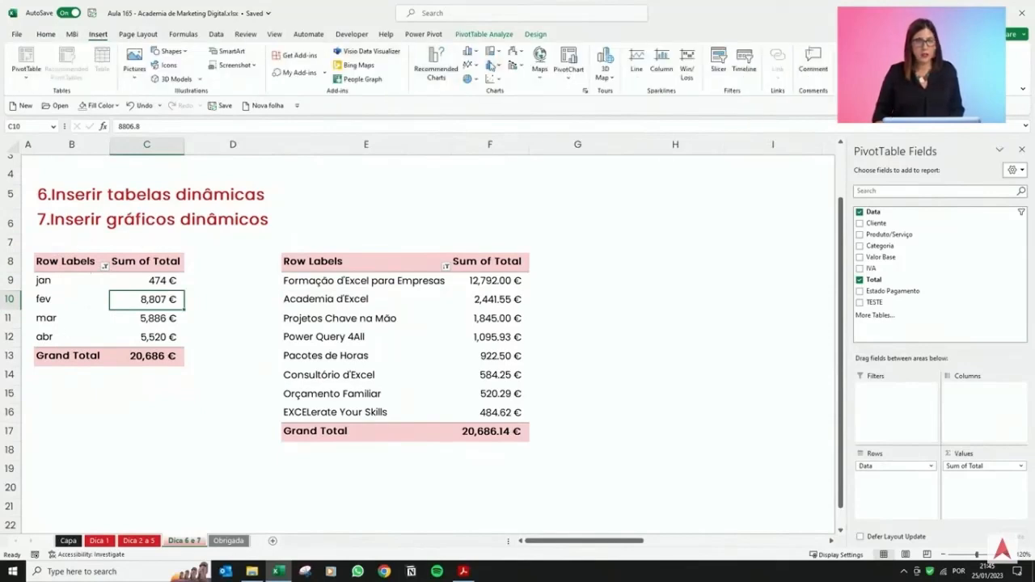
click(467, 65)
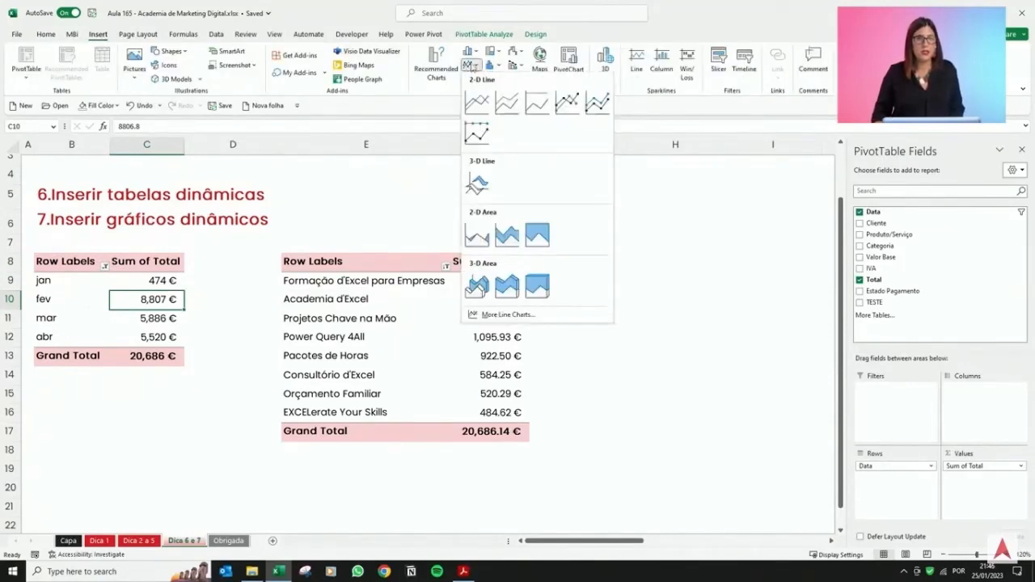
click(567, 102)
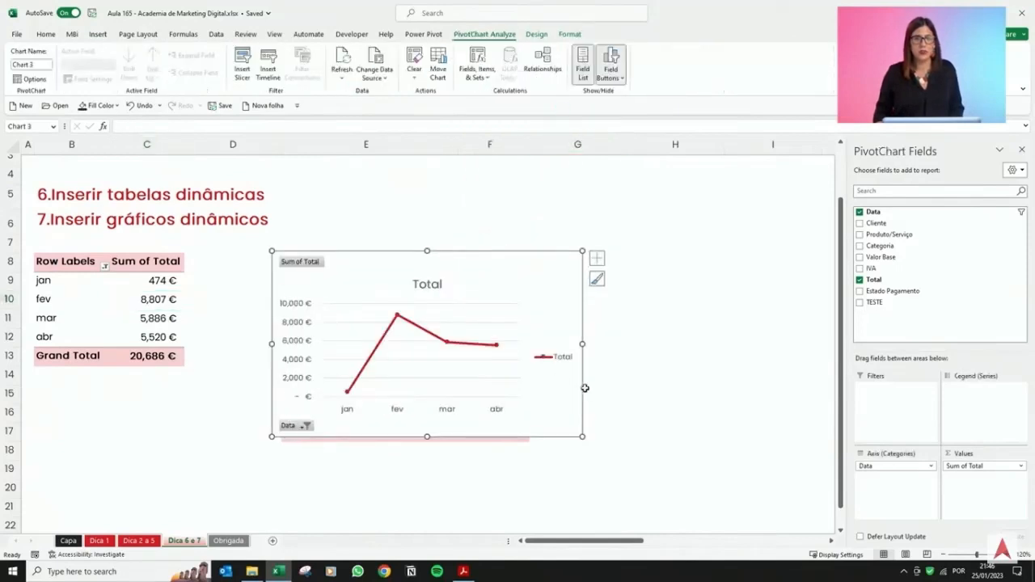
Delete the chart legend and hide the field buttons on the pivot chart.
click(558, 359)
key(Delete)
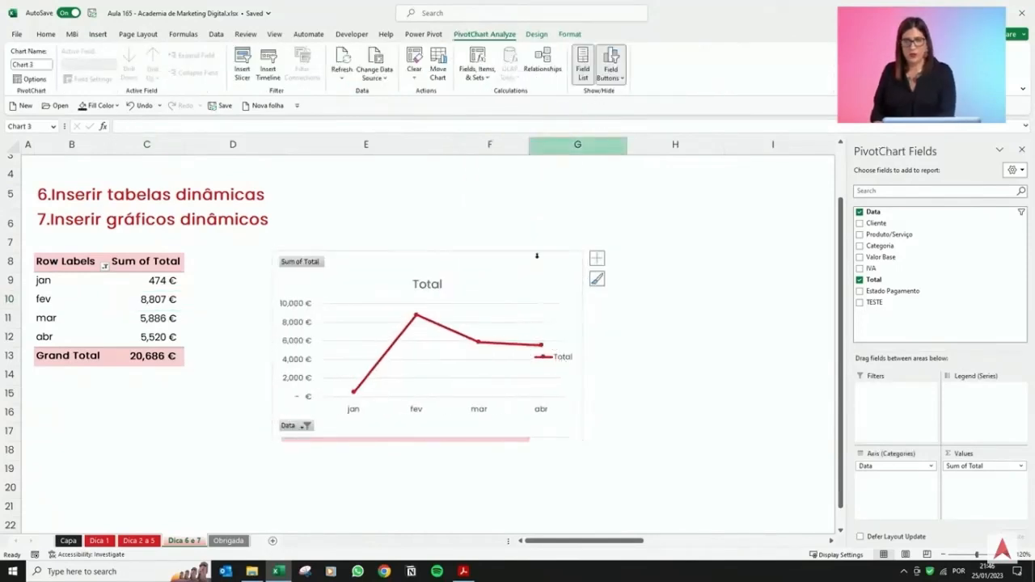
click(622, 59)
click(429, 268)
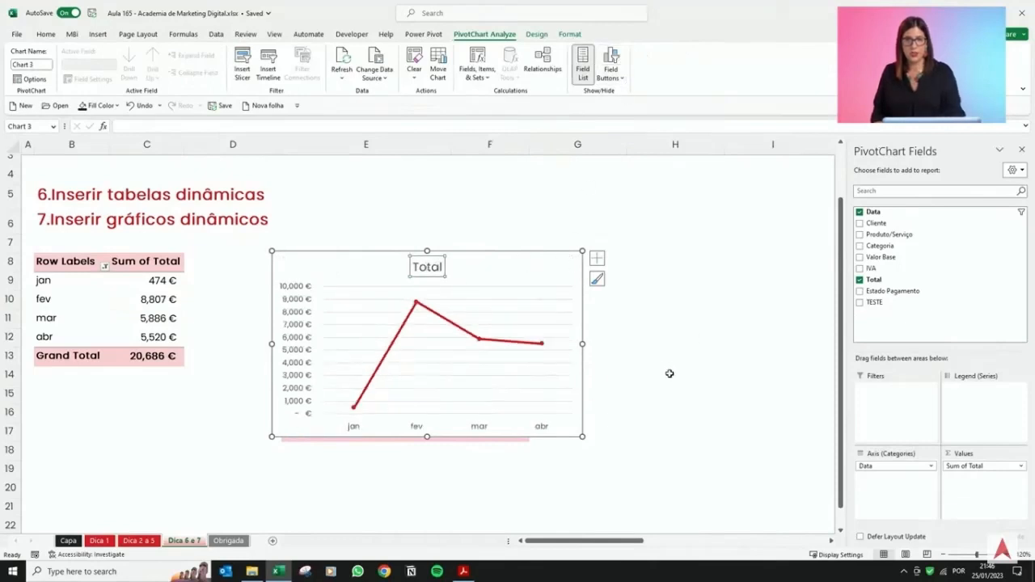
Widen the monthly line pivot chart, close the field list and place the chart beside the category pivot table.
drag(582, 345, 677, 340)
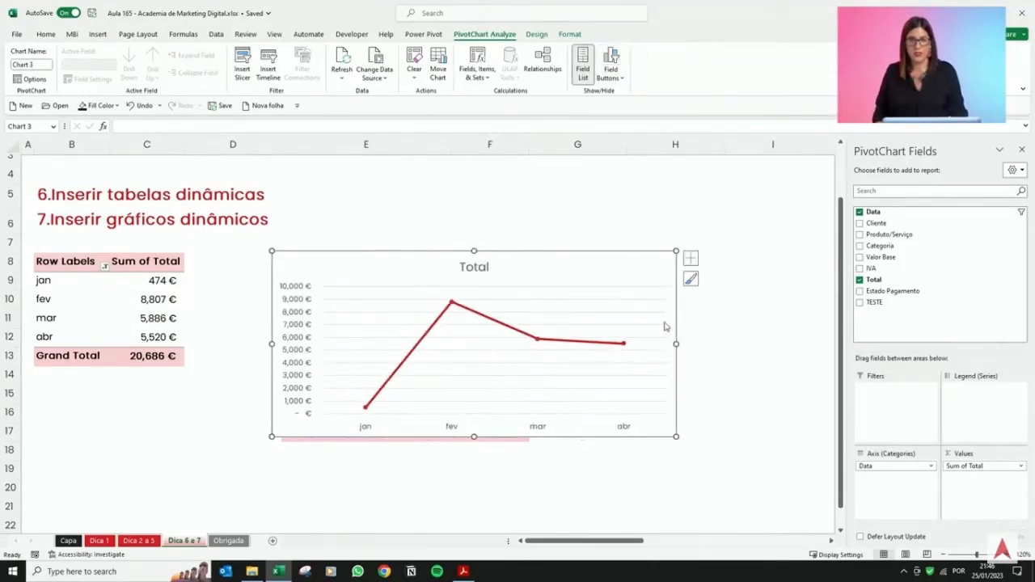
drag(553, 256, 801, 205)
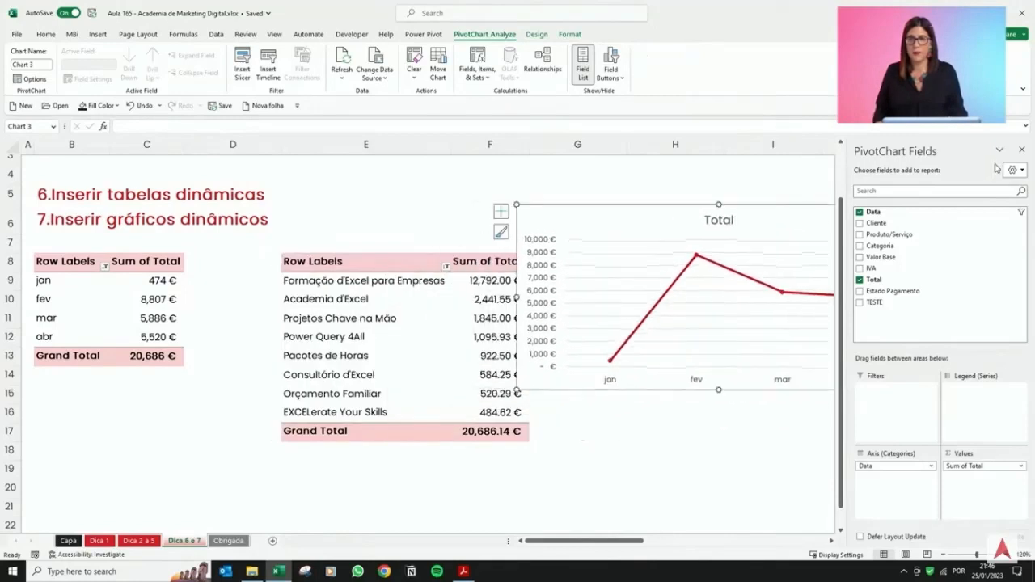
click(1024, 151)
drag(517, 205, 543, 215)
mouse_move(638, 220)
mouse_down()
mouse_move(638, 242)
mouse_move(642, 224)
mouse_move(645, 236)
mouse_up()
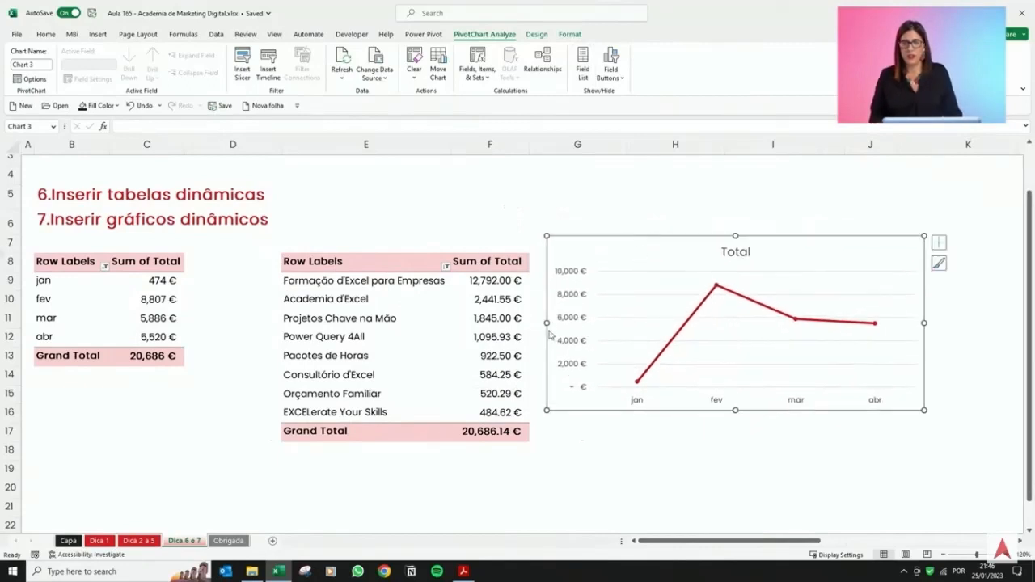
On the Dica 2 a 5 sheet, change the last table row's date to 25/05/2022 and copy it into the row above.
click(328, 376)
drag(72, 283, 86, 346)
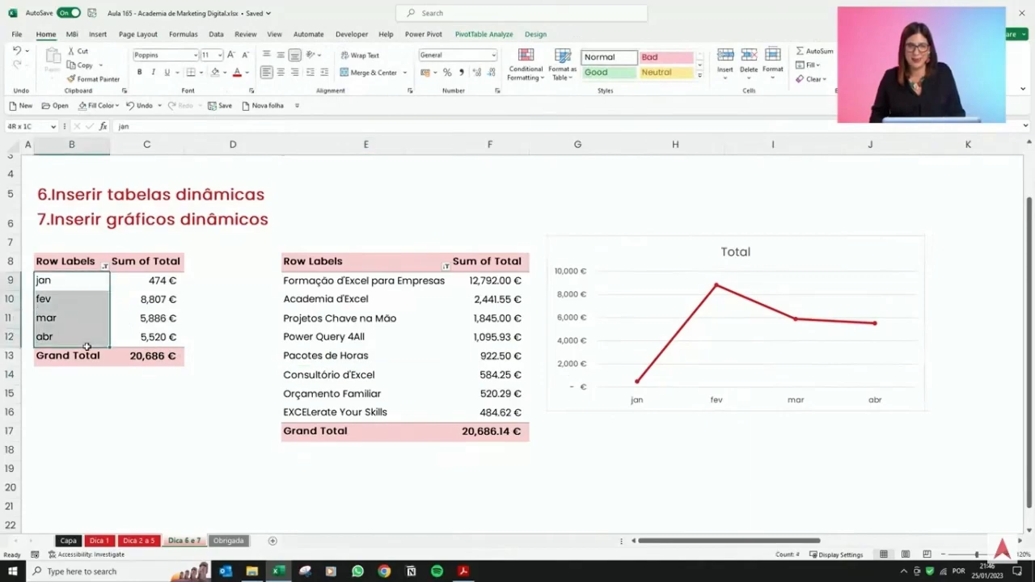
click(139, 540)
scroll(524, 486, down, 1)
double_click(488, 490)
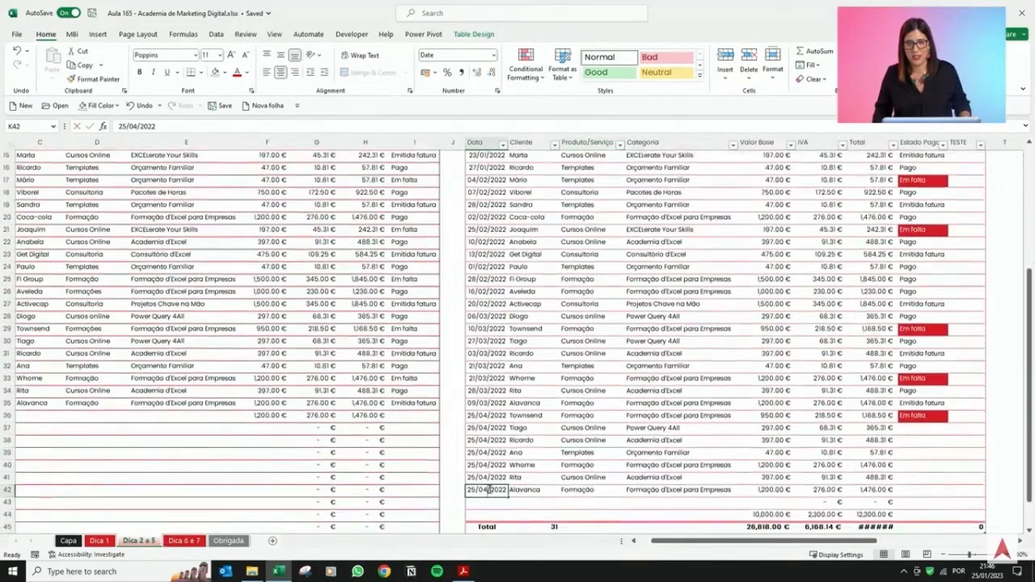
key(BackSpace)
text(5)
key(Return)
click(495, 489)
key(ctrl+c)
click(493, 479)
key(ctrl+v)
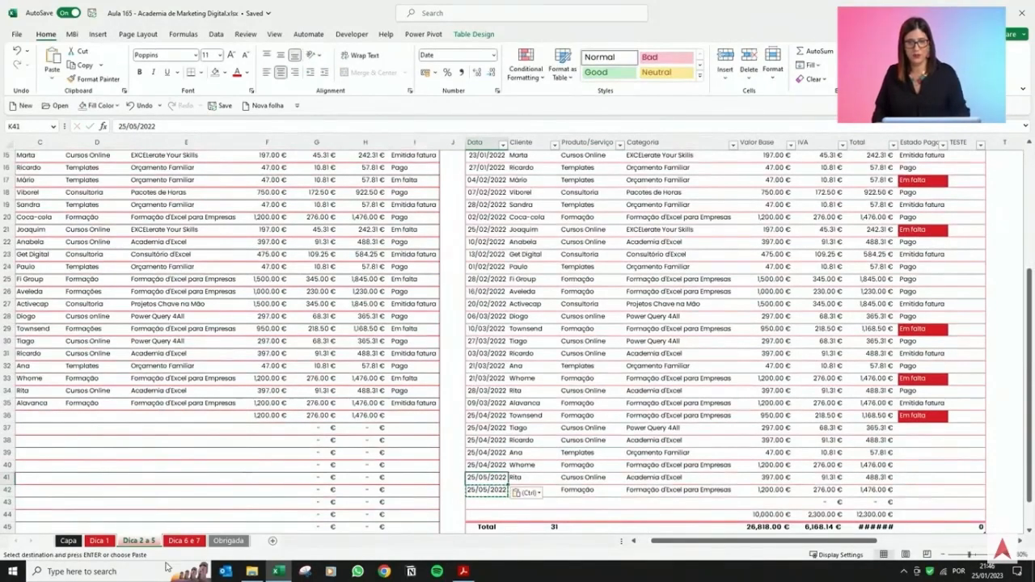
Return to the Dica 6 e 7 sheet and refresh the monthly totals pivot table.
click(200, 541)
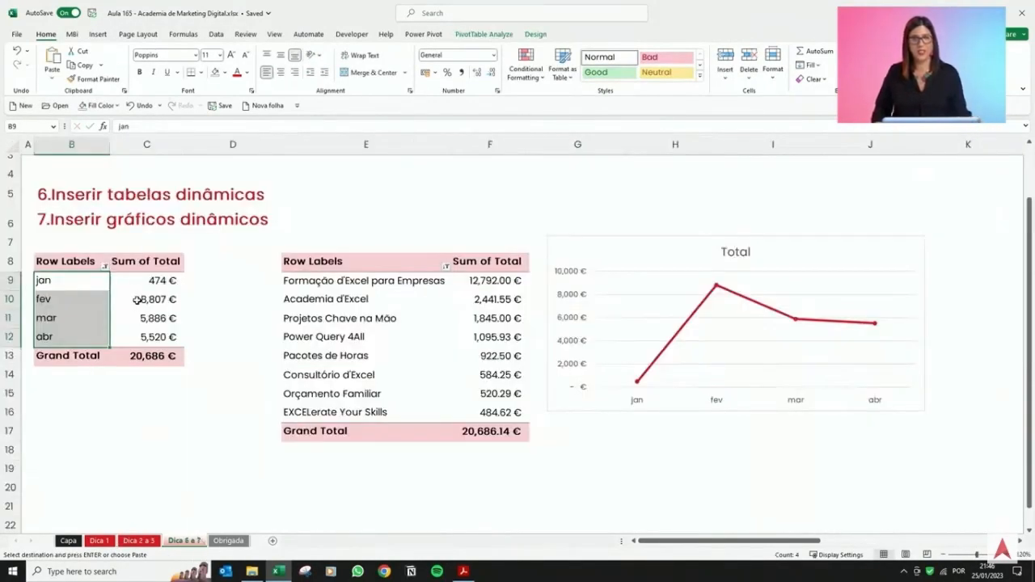
right_click(138, 299)
click(170, 374)
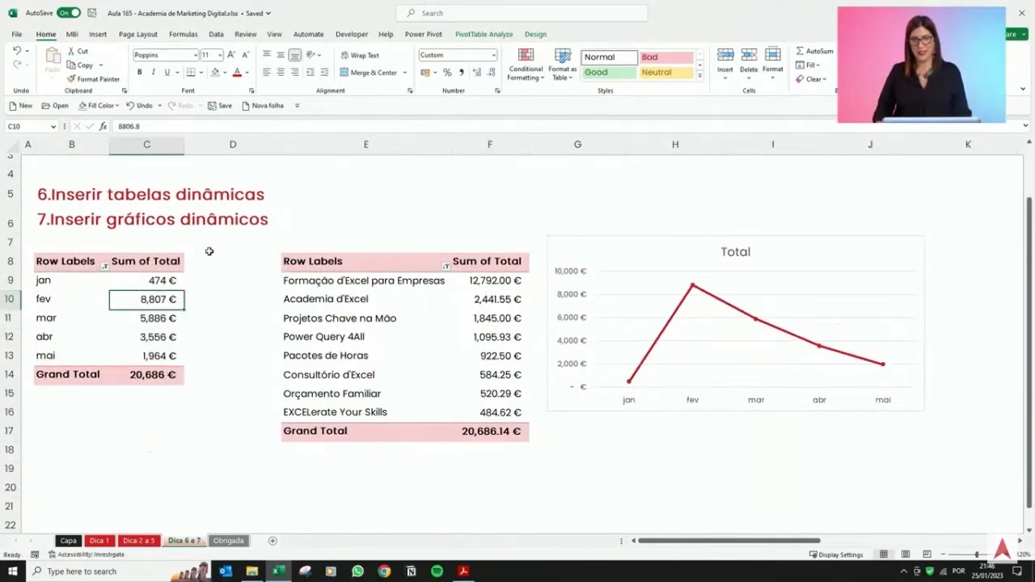
Insert a 2-D clustered column pivot chart from the category totals pivot table.
click(781, 245)
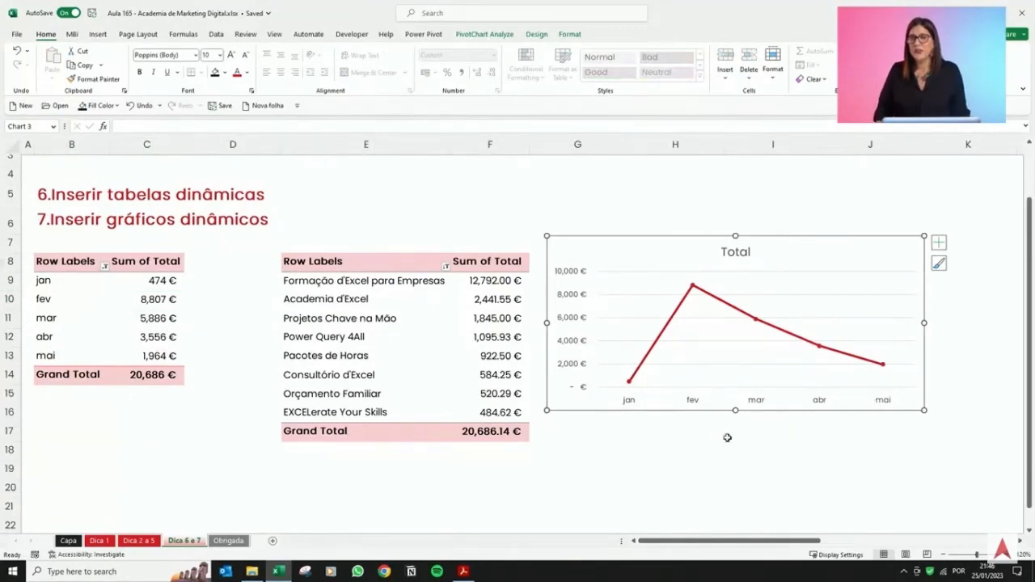
click(596, 484)
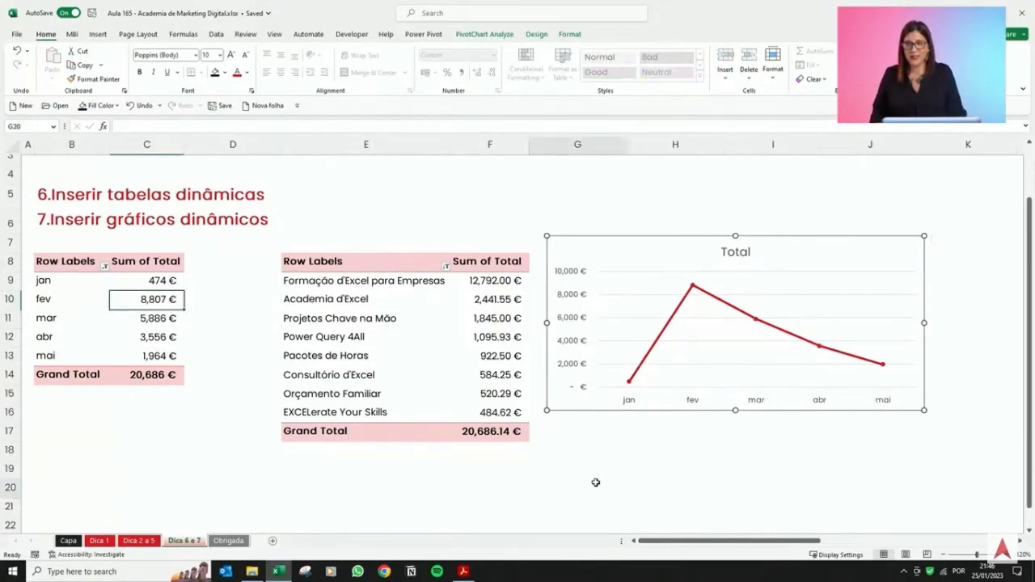
click(362, 304)
click(97, 35)
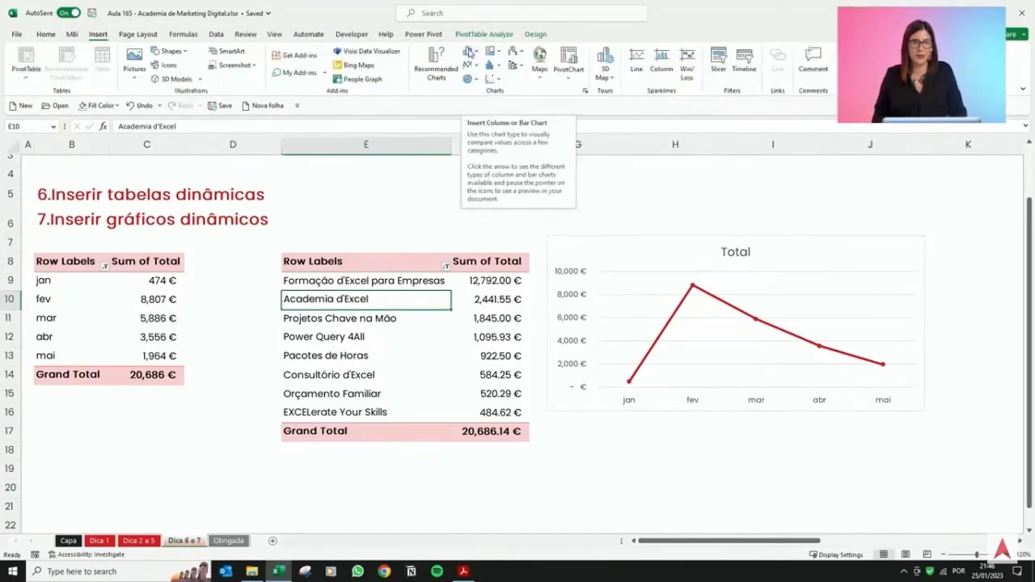
click(470, 52)
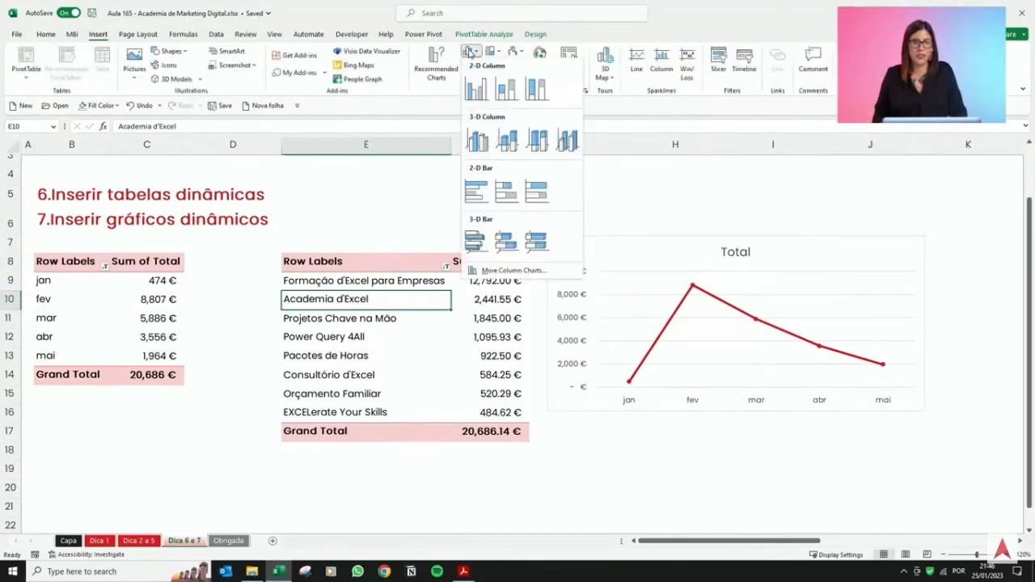
click(482, 95)
Delete the column chart's legend and hide its field buttons.
click(665, 356)
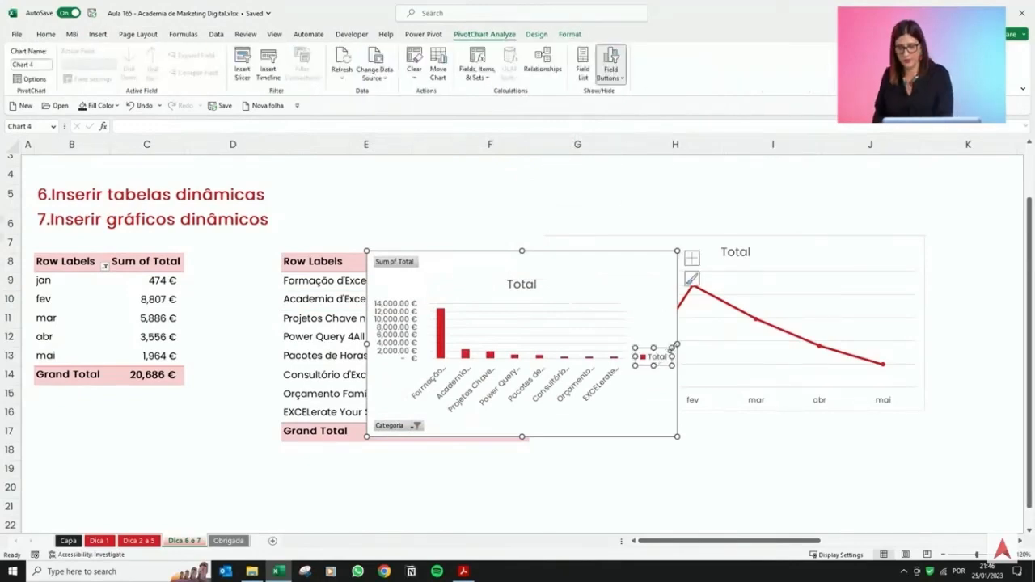
key(Delete)
click(611, 60)
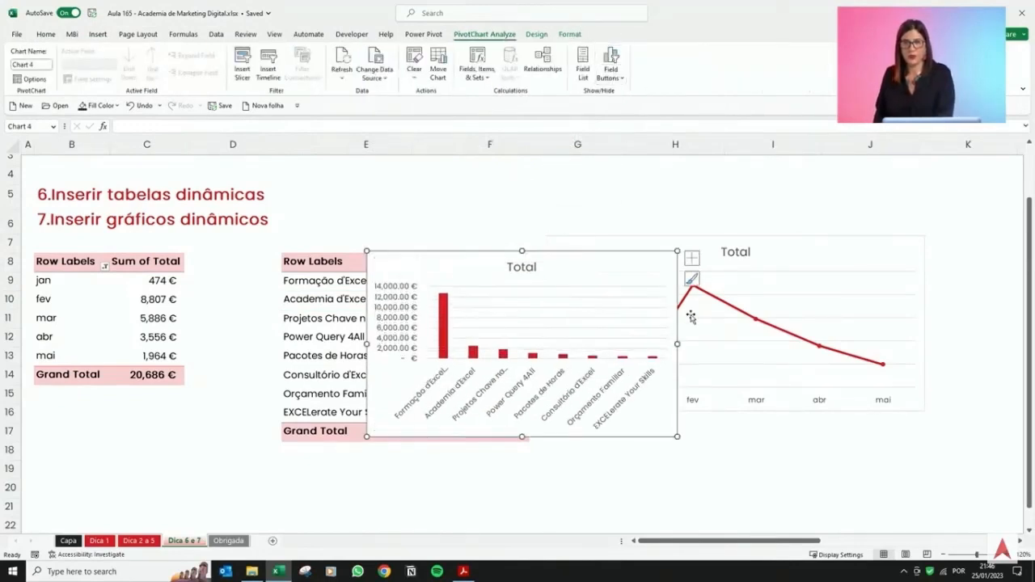
Resize the column chart and place it below the line chart, matching both charts' widths.
drag(677, 344, 820, 347)
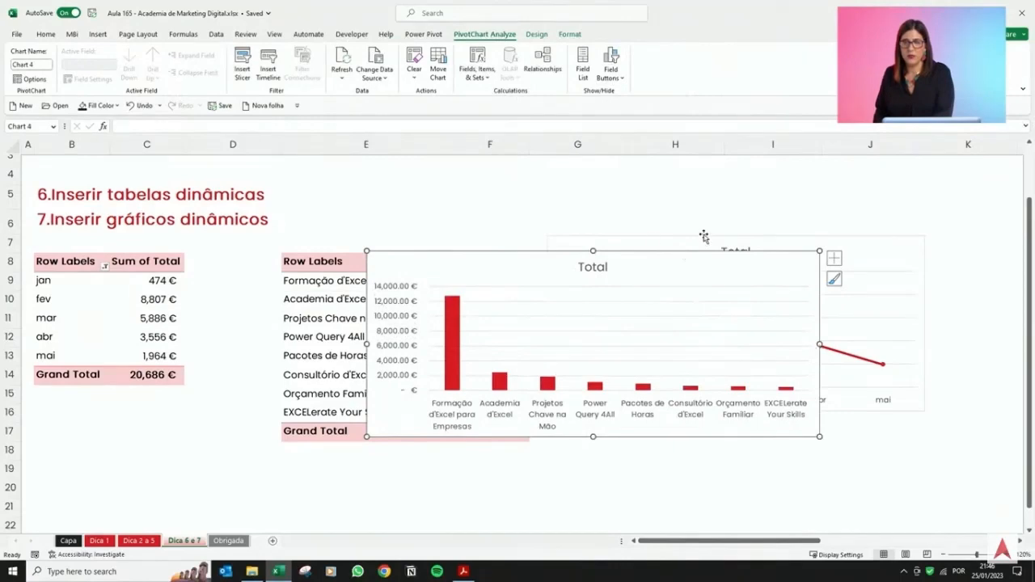
drag(696, 257, 860, 408)
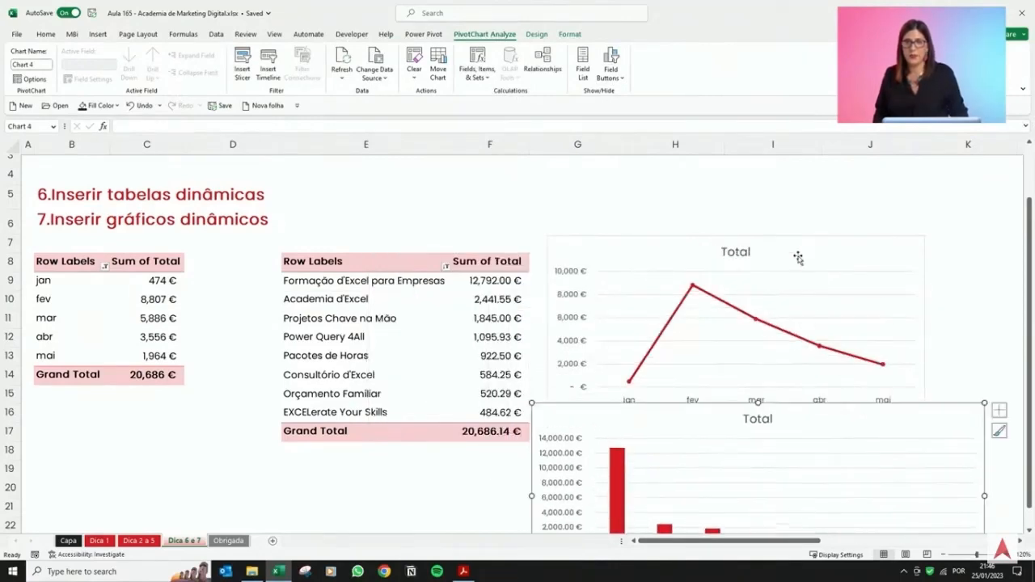
click(945, 556)
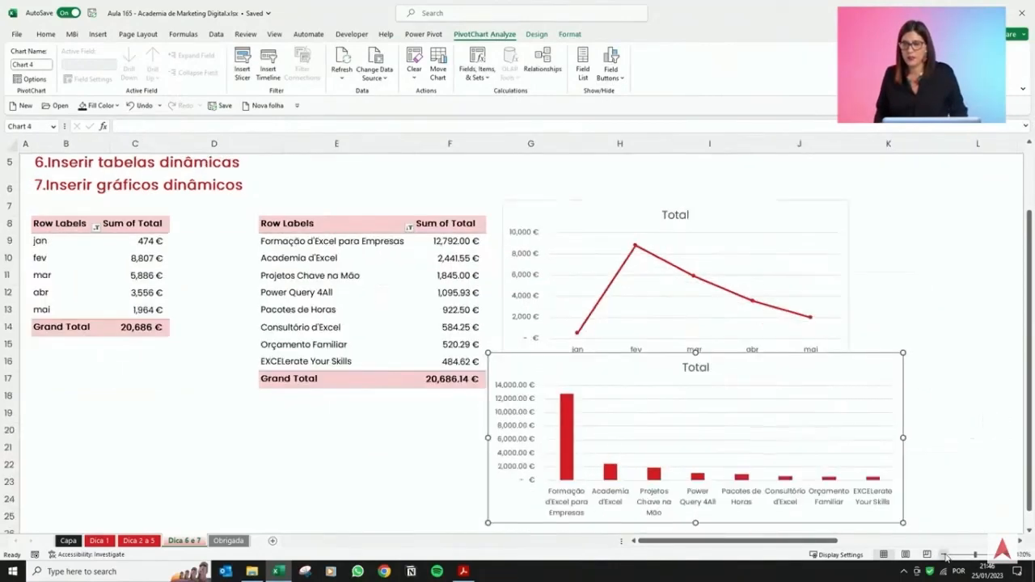
click(945, 556)
click(758, 247)
drag(758, 246, 750, 238)
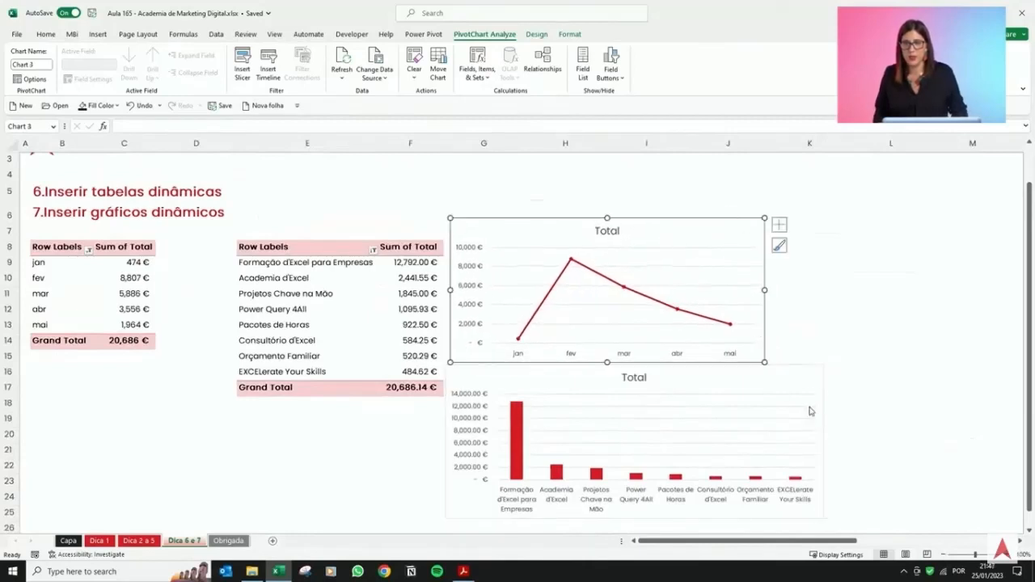
click(815, 376)
click(766, 287)
drag(766, 289, 824, 291)
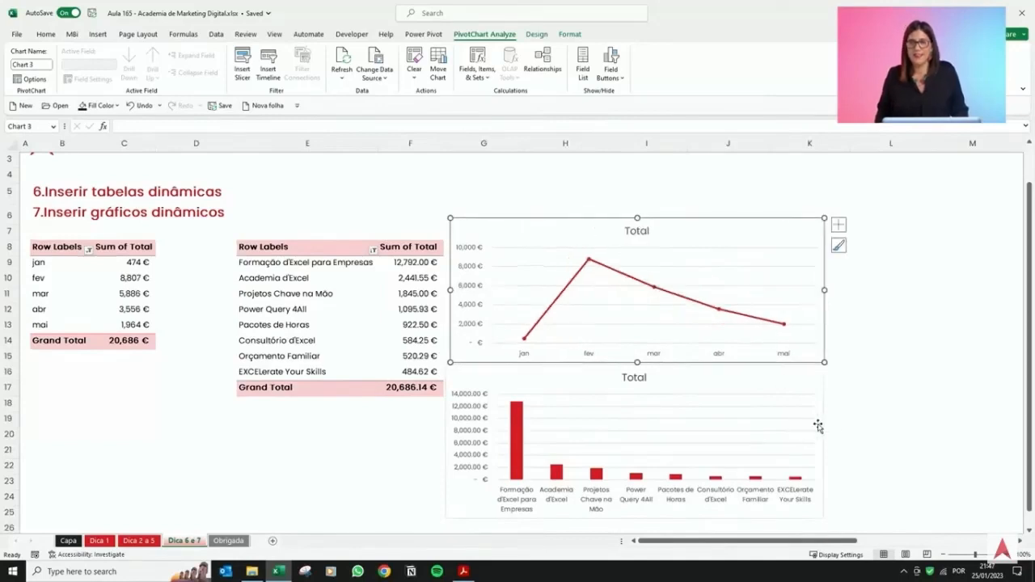
drag(821, 420, 824, 443)
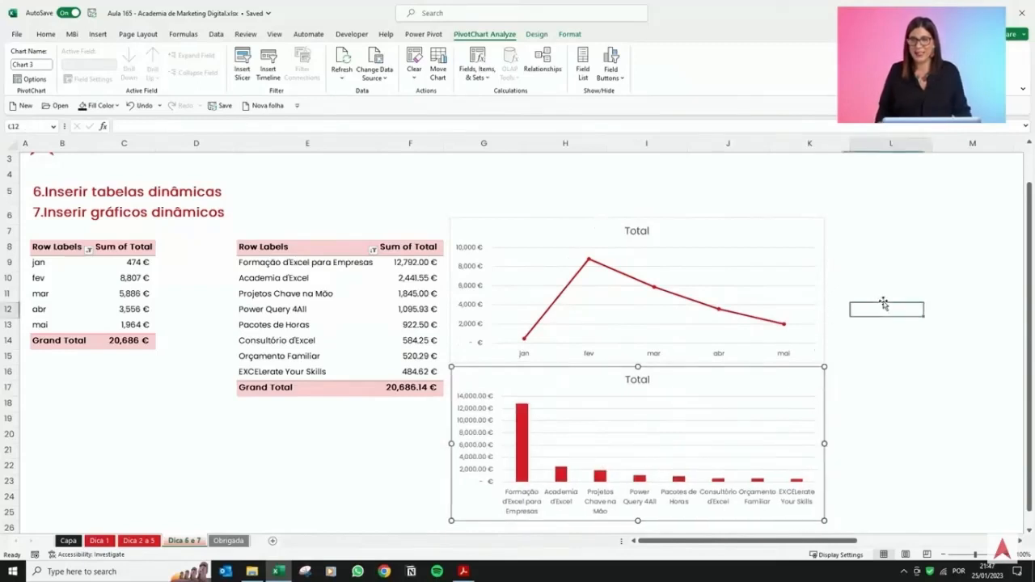
click(861, 310)
Insert a Produto/Serviço slicer for the monthly totals pivot table.
click(40, 294)
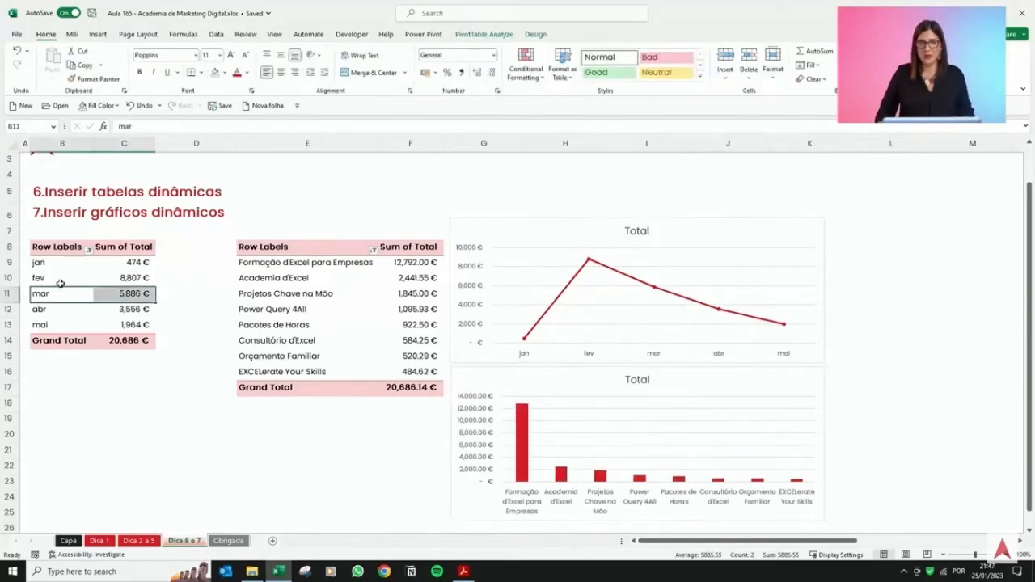
click(160, 439)
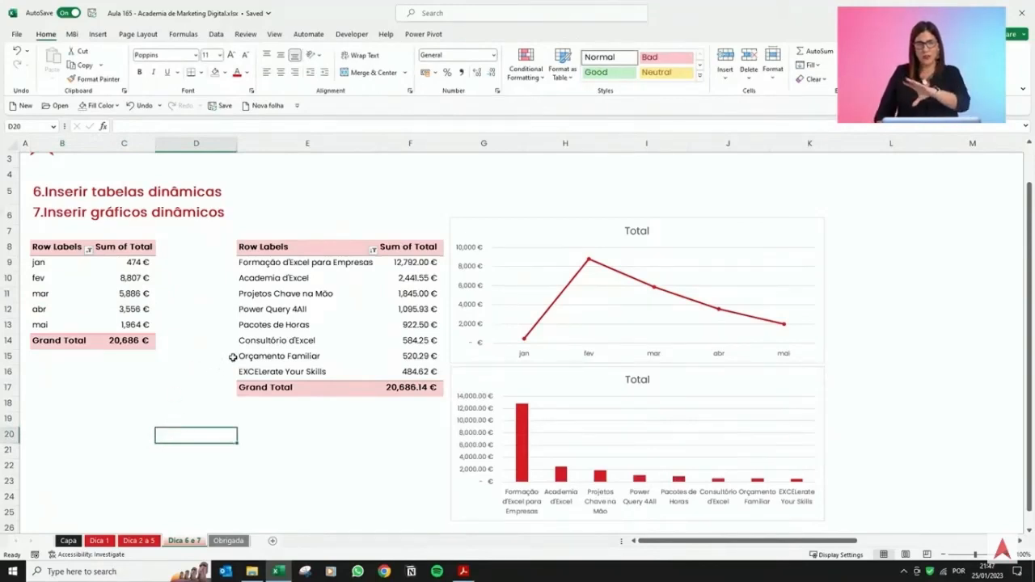
click(143, 293)
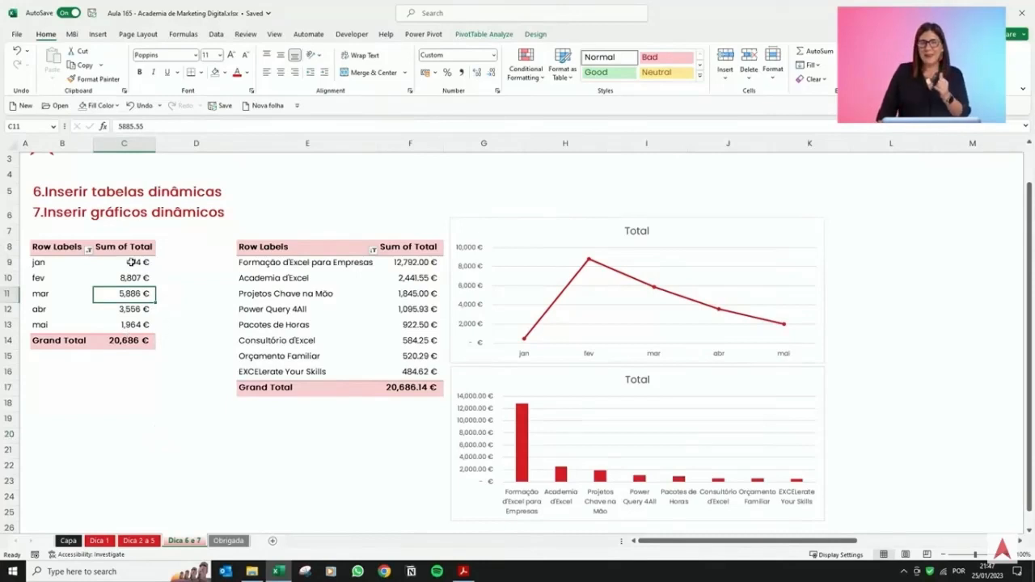
click(97, 37)
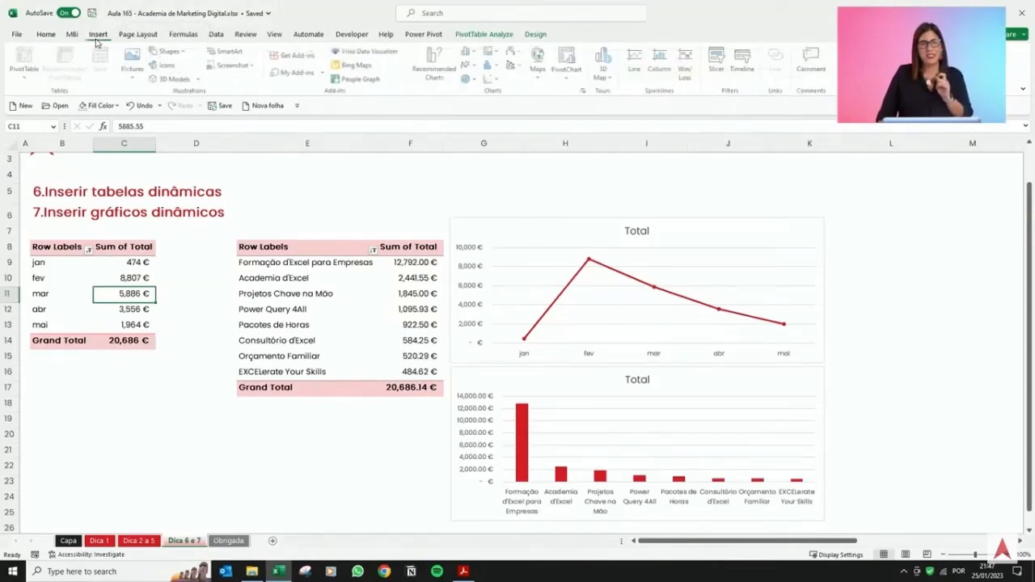
click(719, 61)
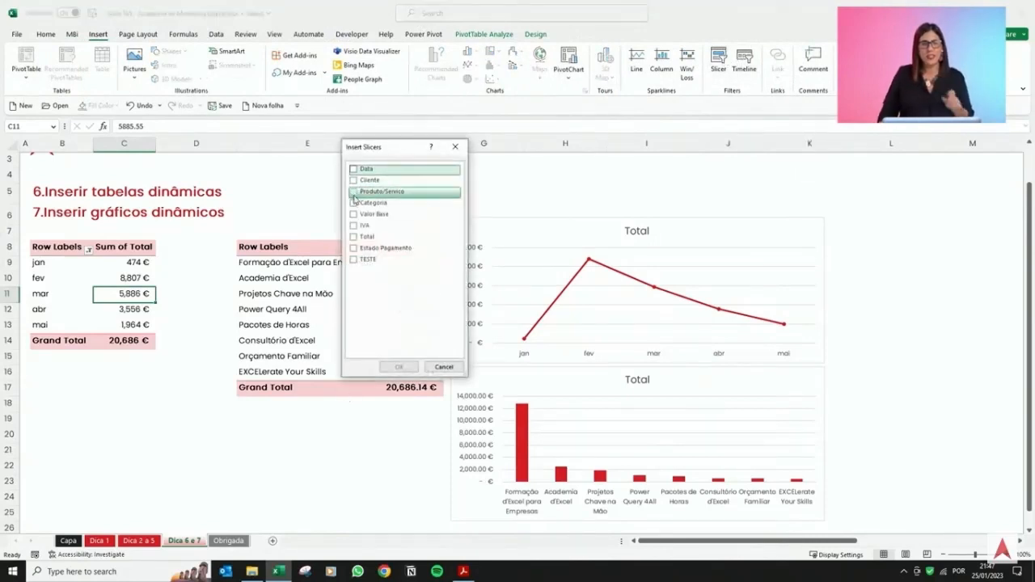
click(354, 192)
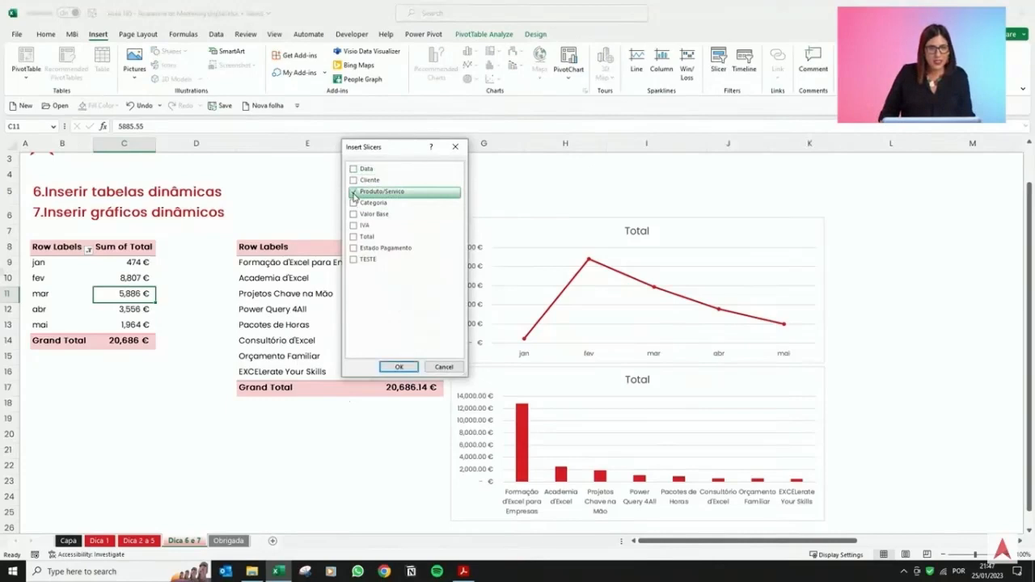
click(399, 366)
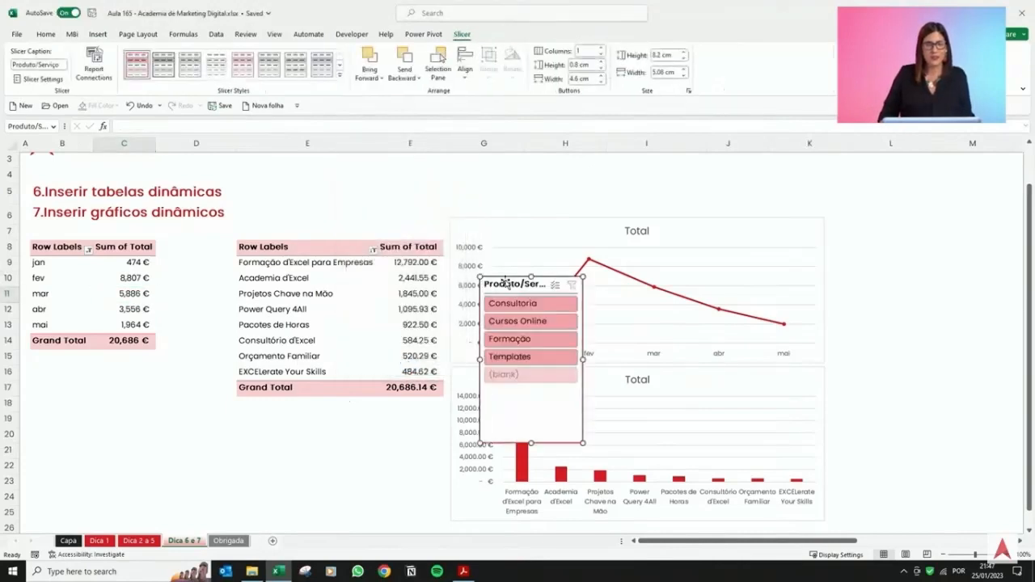
Move the slicer above the line chart, resize it and set it to 3 columns.
drag(508, 278, 482, 157)
drag(552, 323, 659, 209)
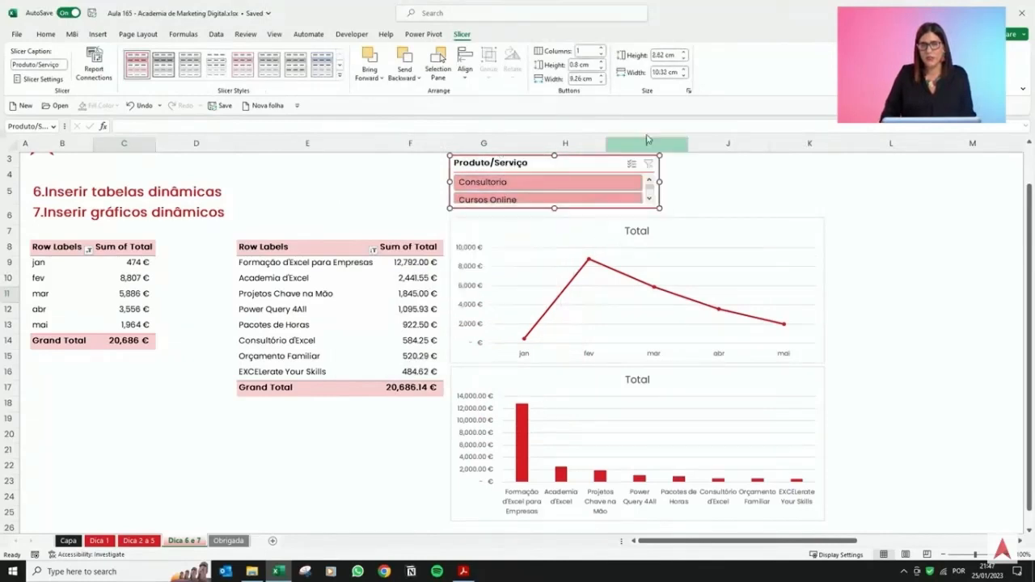
click(601, 49)
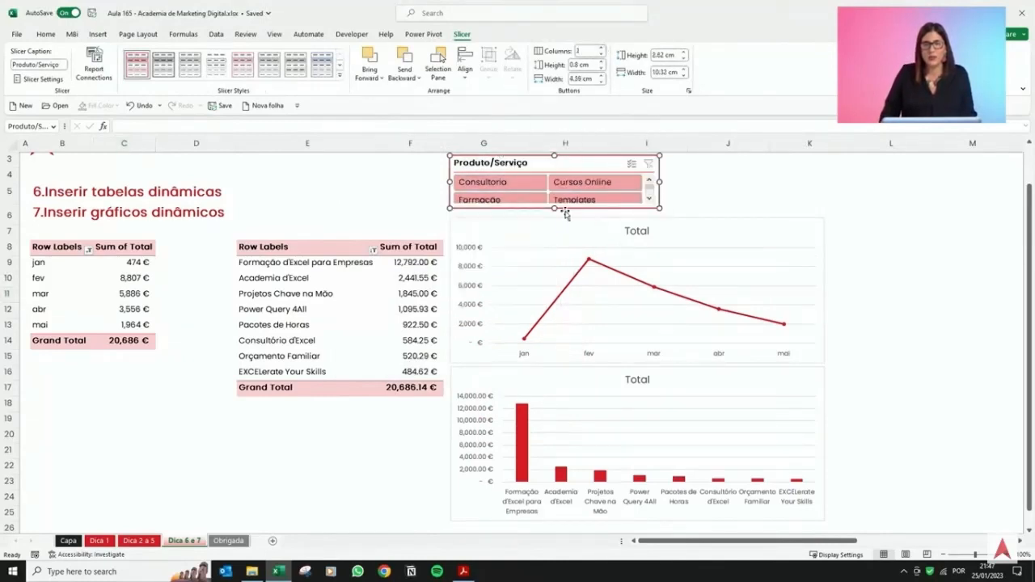
click(601, 49)
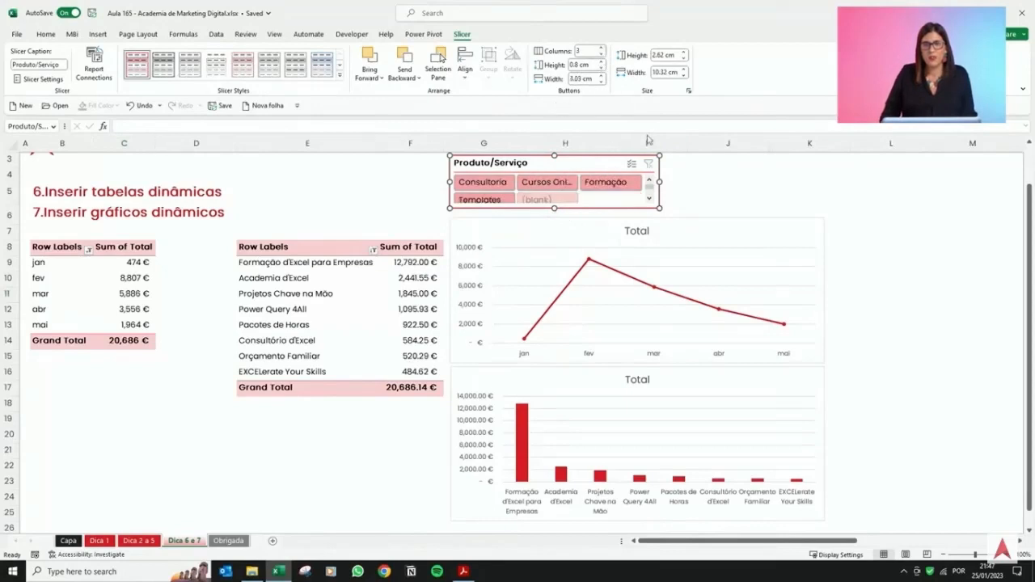
drag(555, 210, 555, 216)
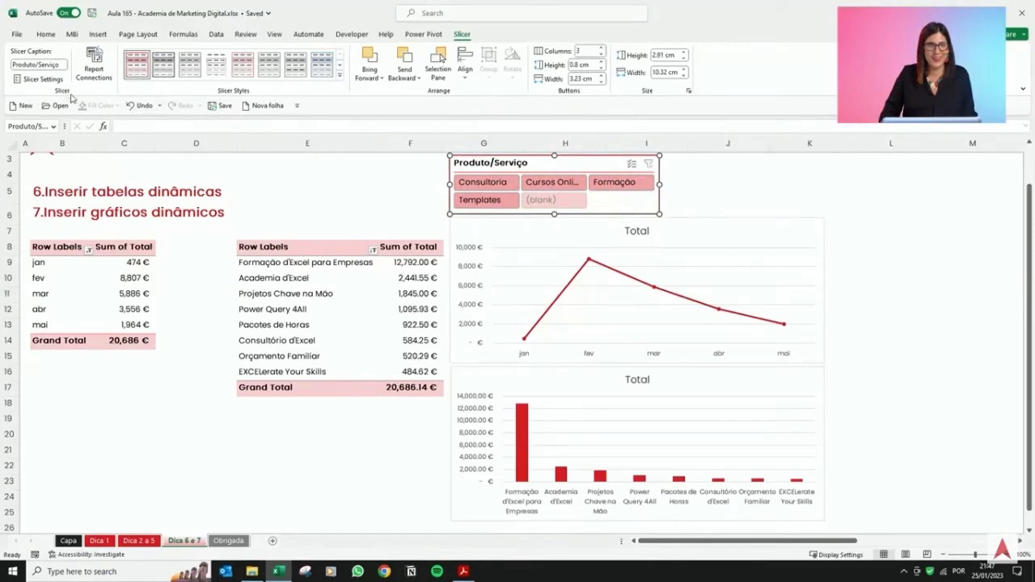
Set the slicer to hide items with no data and widen the slicer.
click(42, 79)
click(404, 281)
click(470, 325)
click(755, 193)
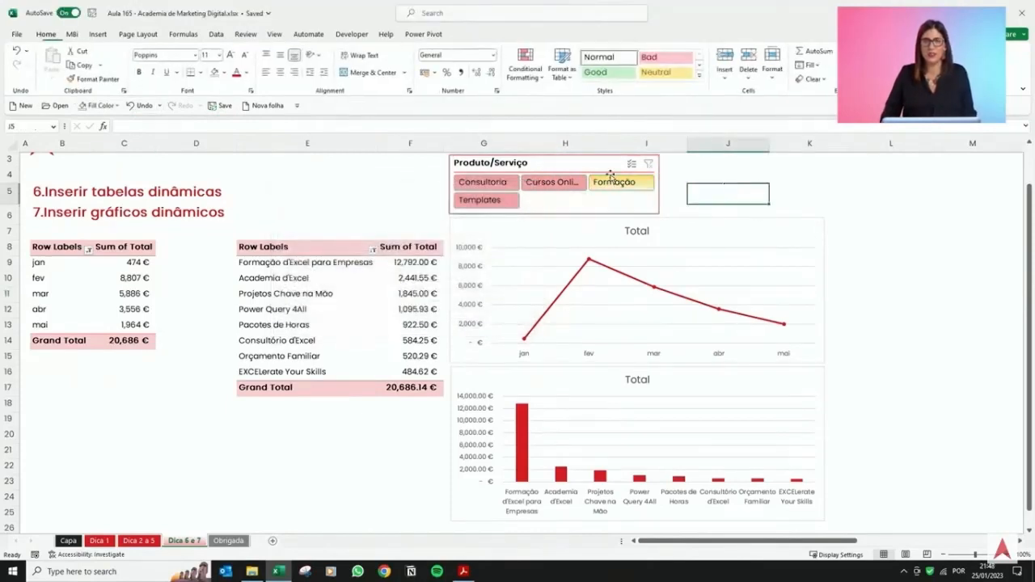
click(662, 183)
drag(662, 183, 698, 181)
click(748, 188)
Use the slicer to filter the monthly chart by Consultoria and by Cursos Online in turn.
click(475, 182)
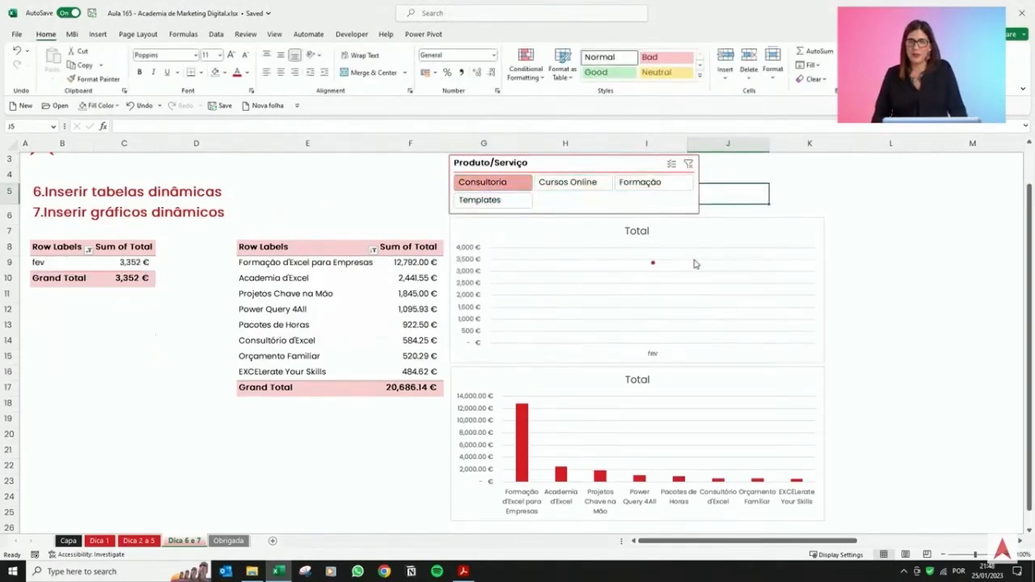
mouse_move(654, 267)
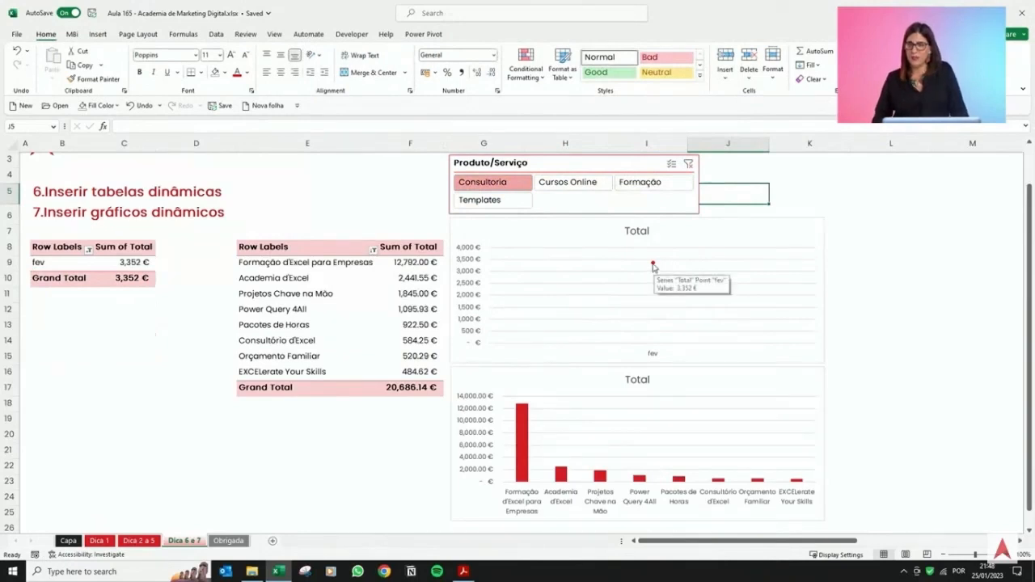
click(568, 183)
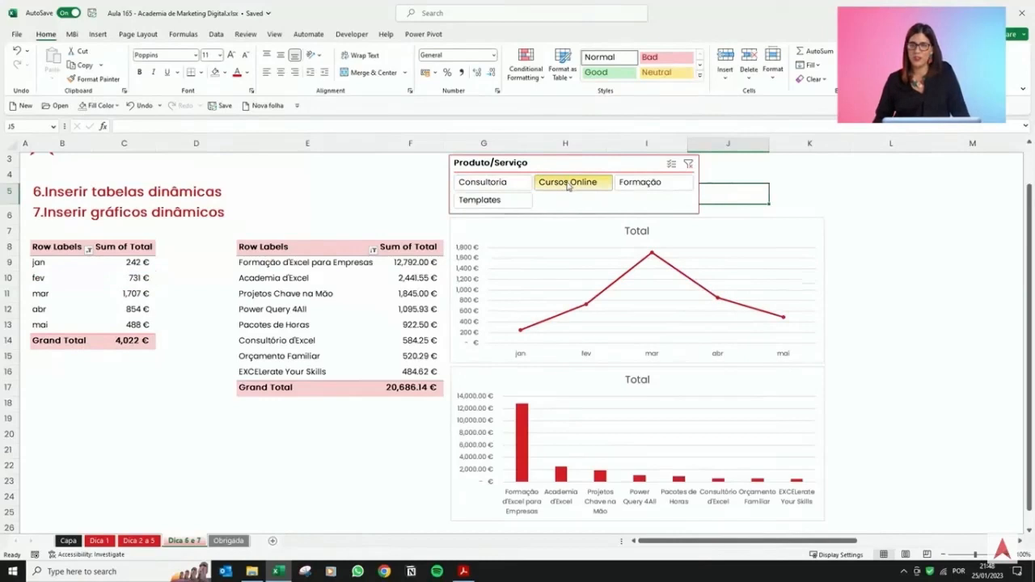
Filter the monthly pivot table and line chart by Formação with the slicer and inspect the filtered totals.
click(627, 186)
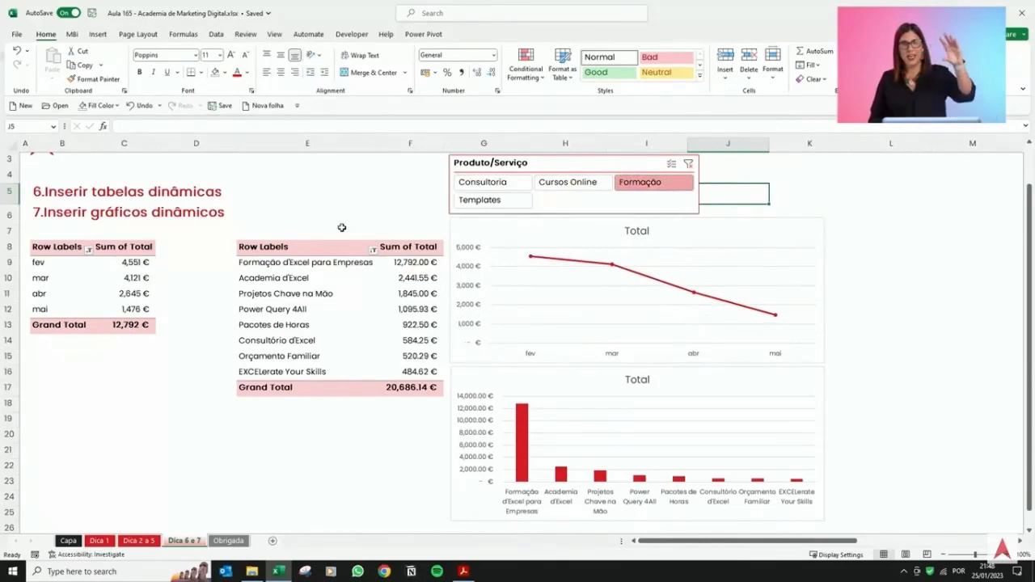
drag(136, 251, 61, 326)
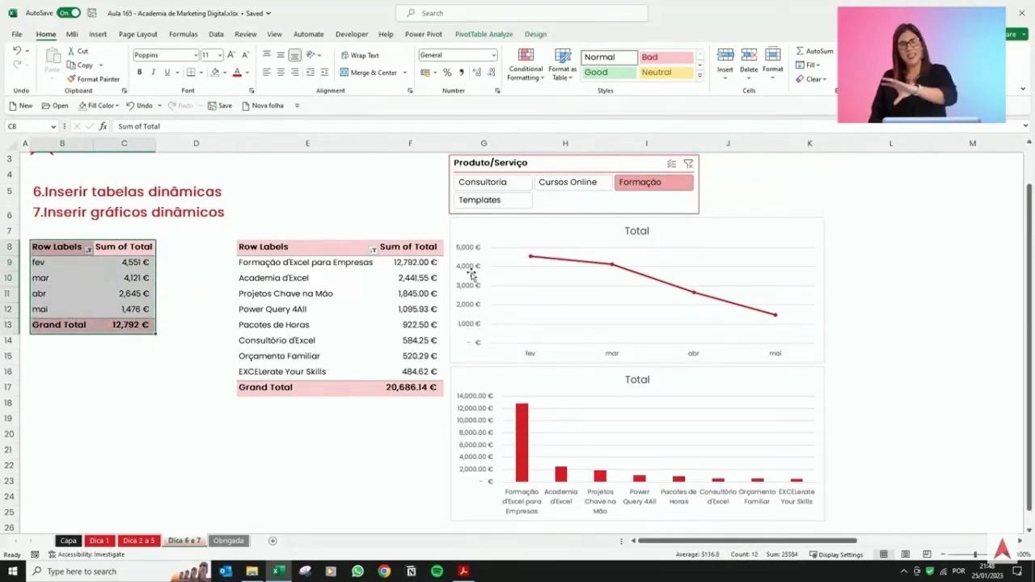
click(581, 227)
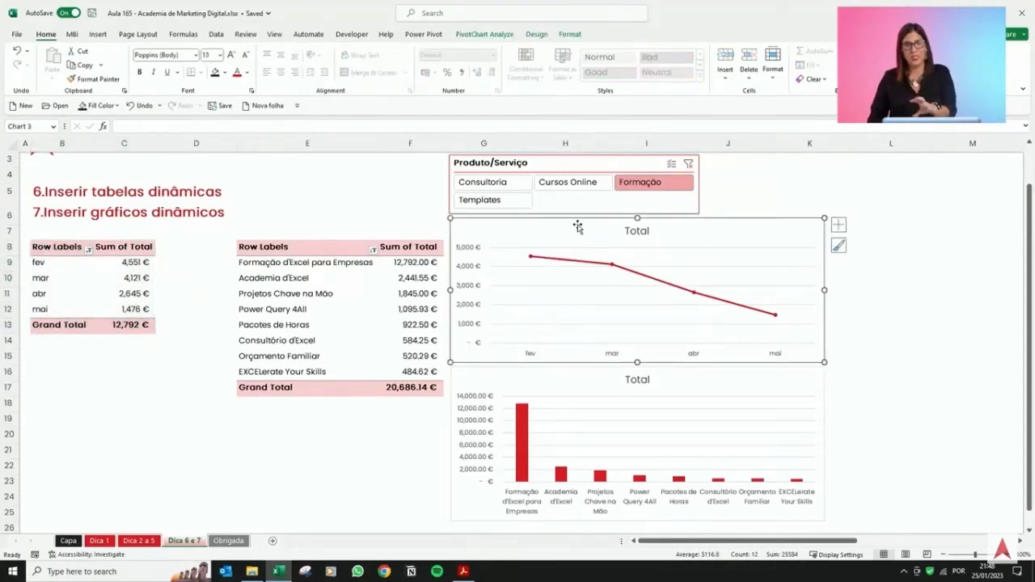
click(767, 181)
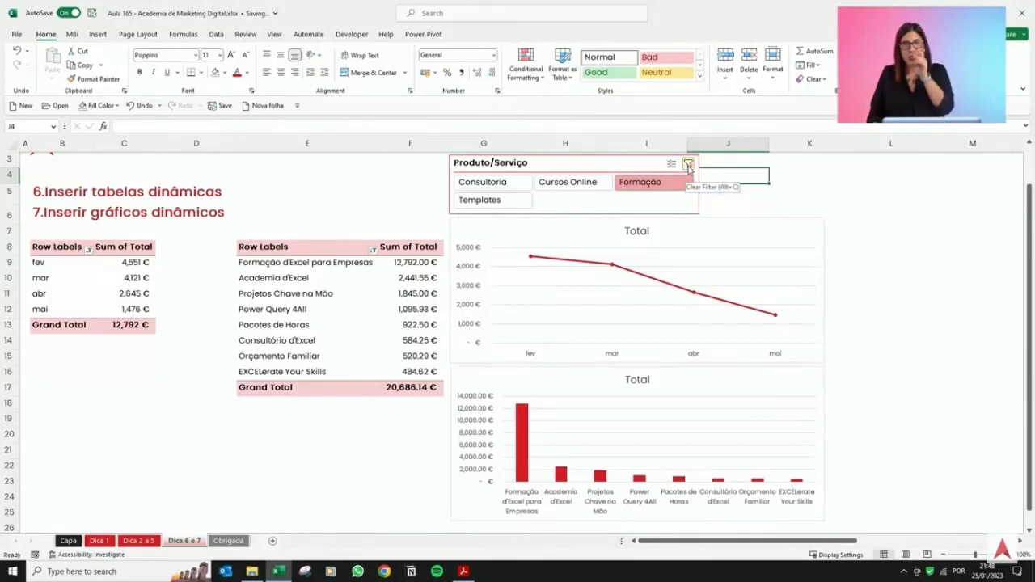
Filter the monthly totals by Cursos Online, Templates, Formação and Consultoria in turn using the slicer.
click(576, 182)
click(490, 199)
click(570, 182)
click(652, 195)
click(513, 186)
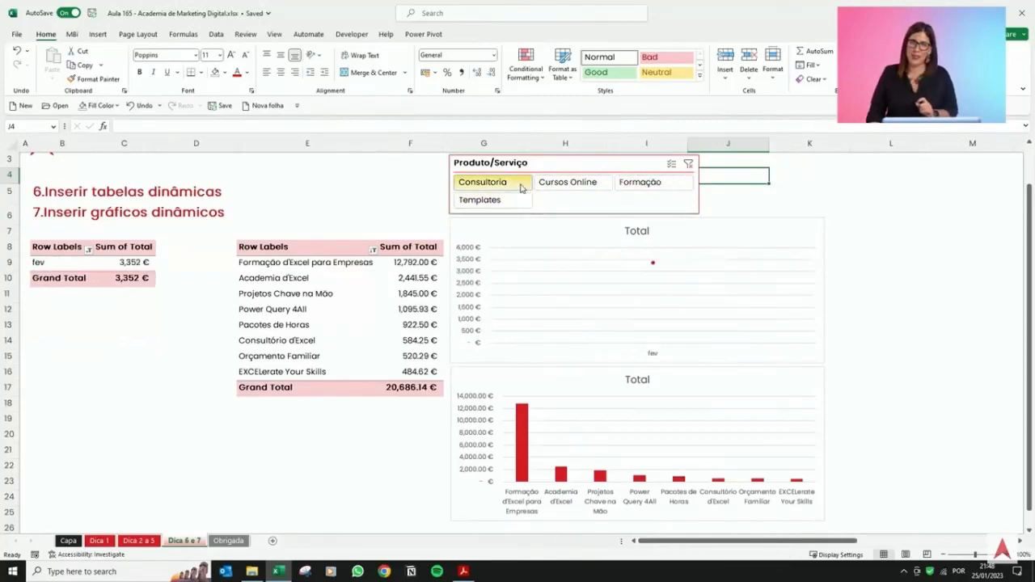
click(570, 183)
Connect the Produto/Serviço slicer to PivotTable2 as well through its report connections.
click(588, 167)
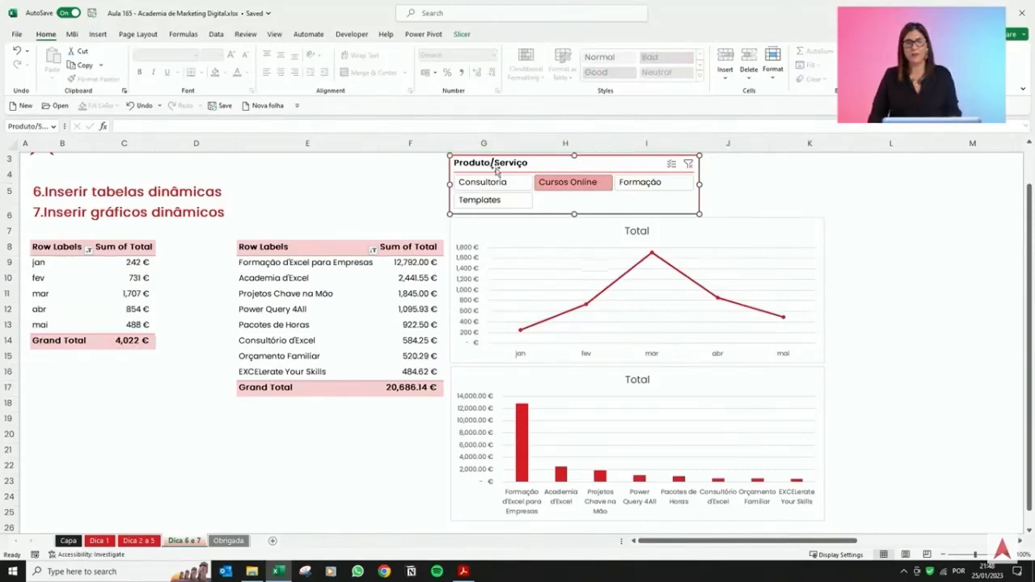
click(462, 34)
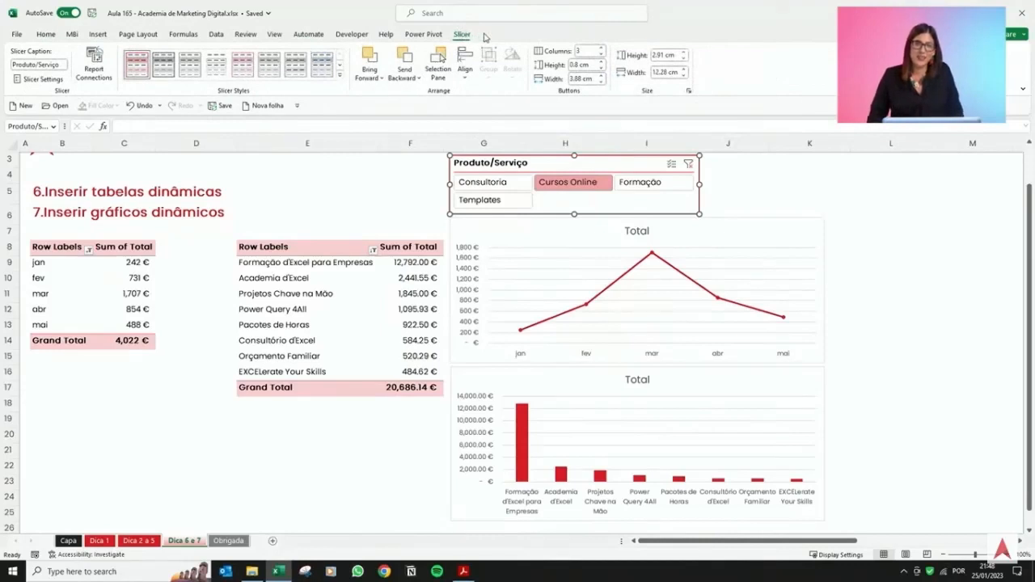
click(95, 65)
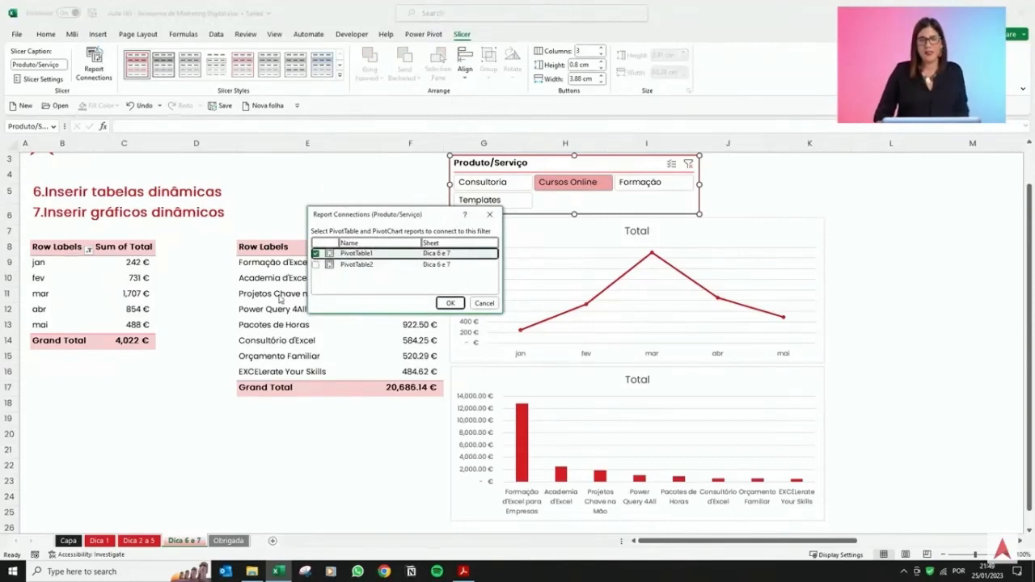
click(315, 266)
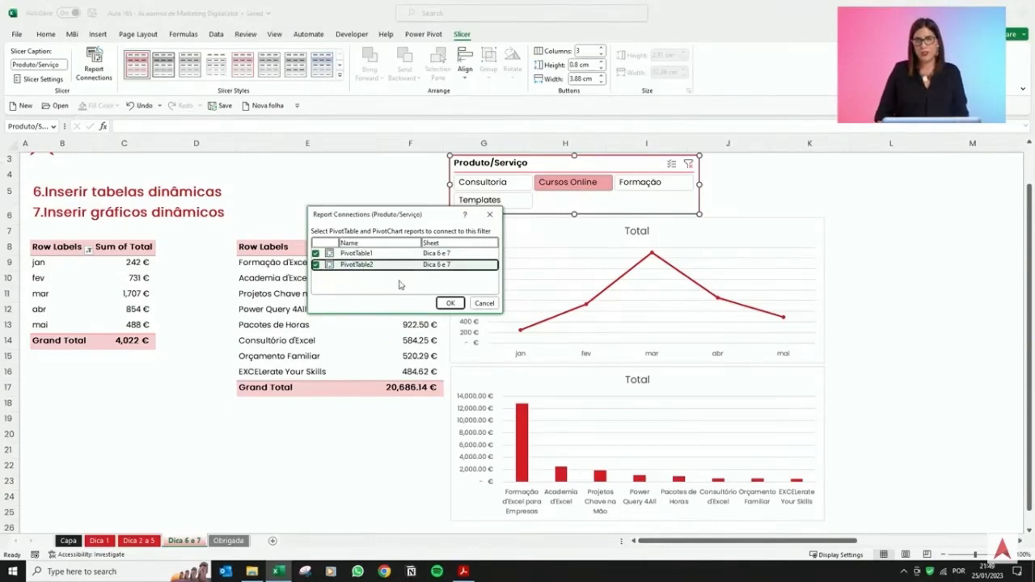
click(449, 303)
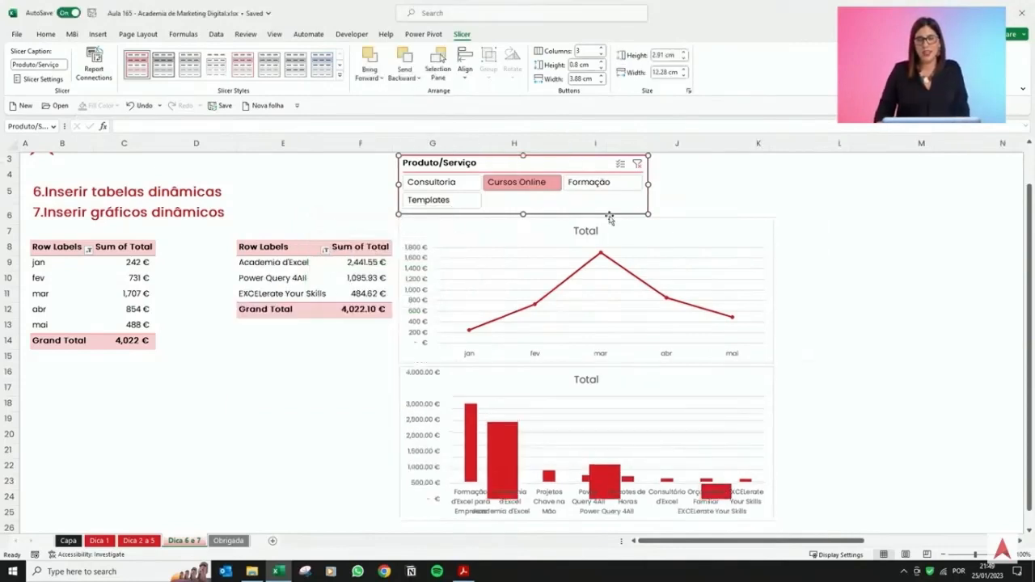
Filter both pivot tables and charts by each slicer item in turn, then clear the slicer filter.
click(431, 182)
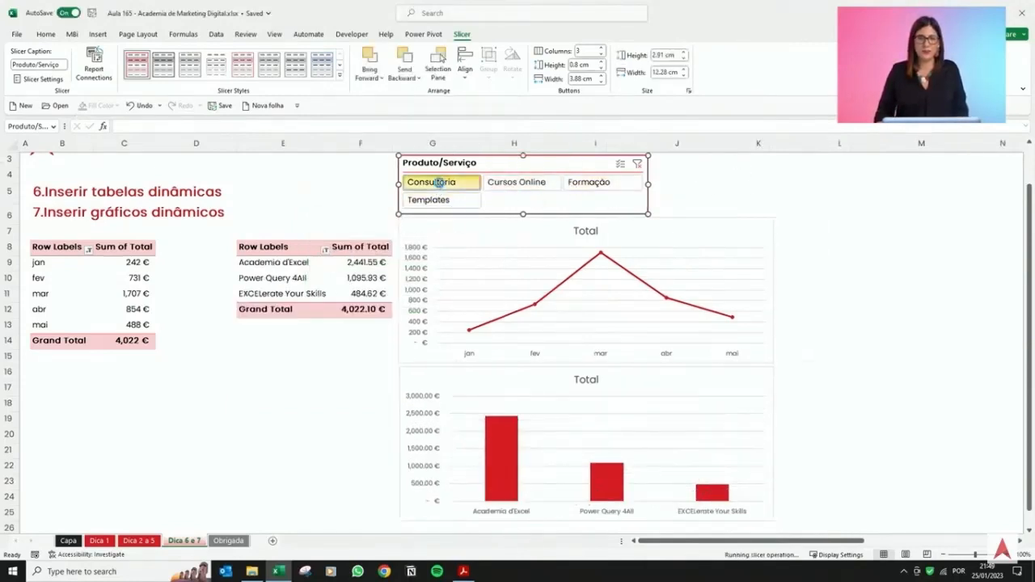
click(479, 203)
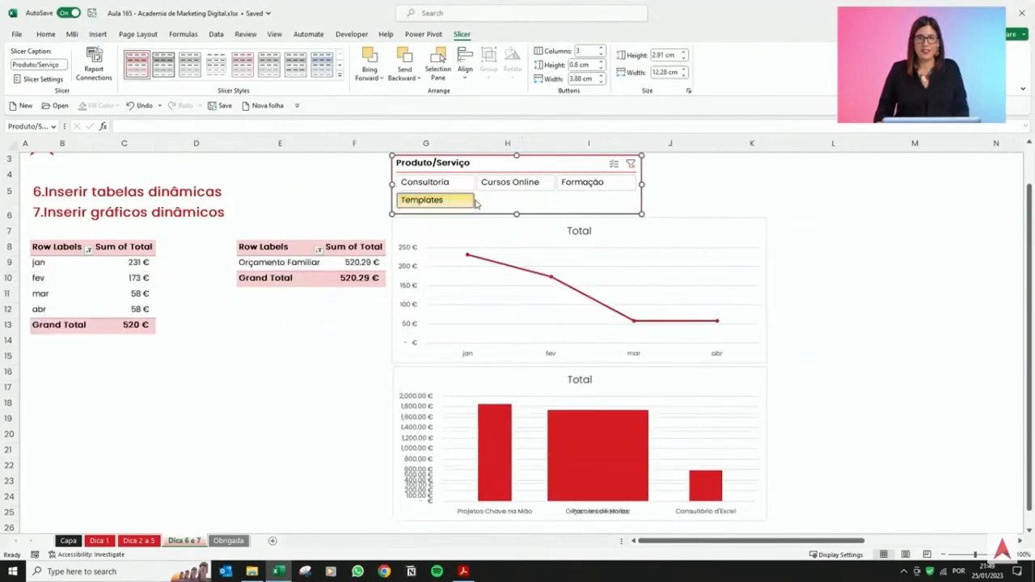
click(509, 185)
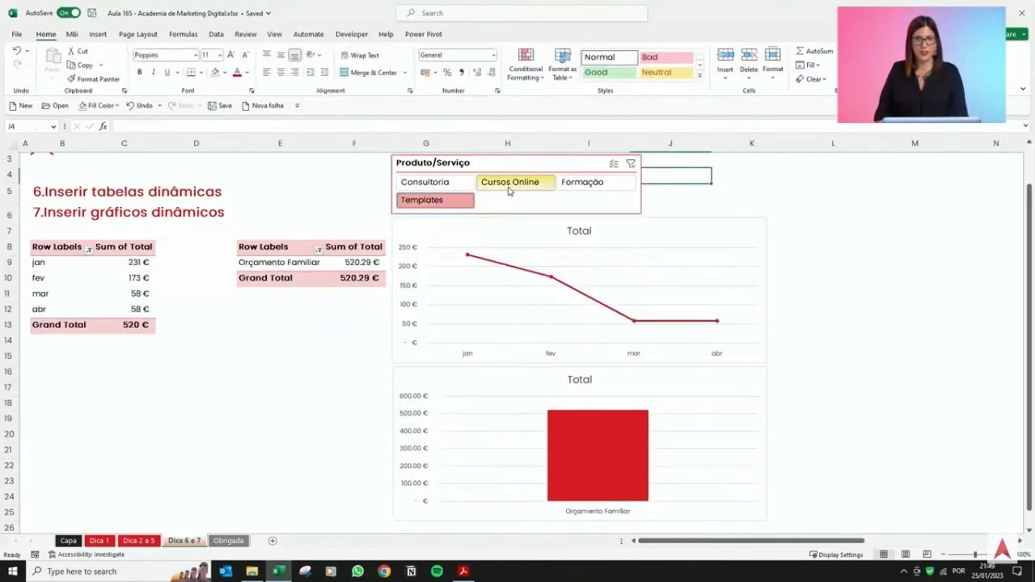
click(589, 183)
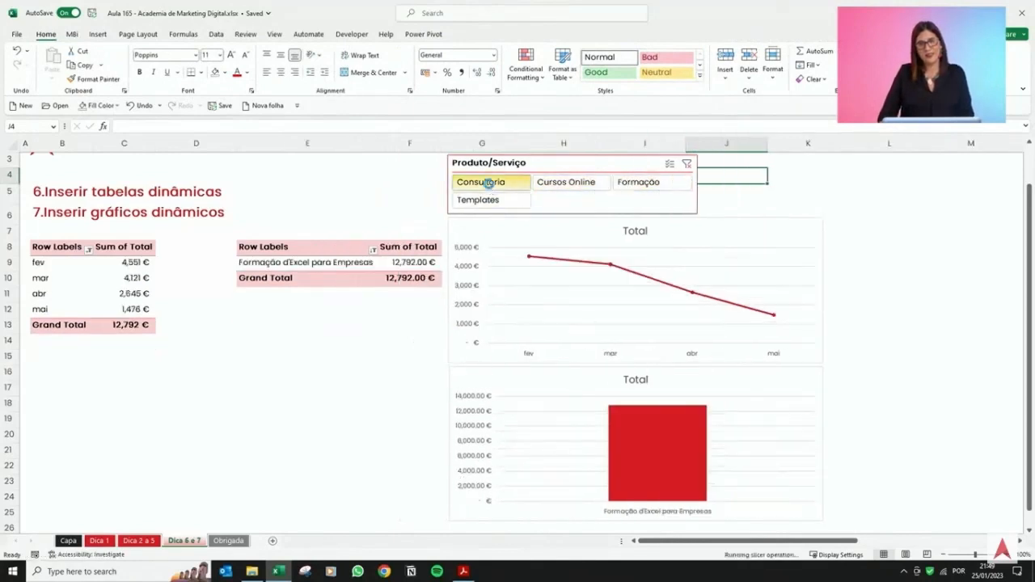
click(489, 188)
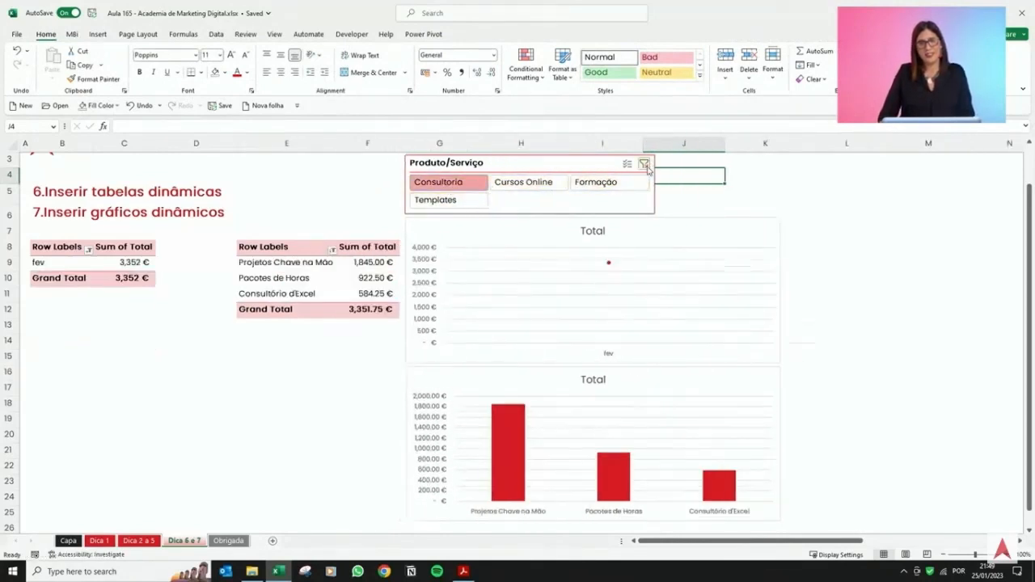
click(645, 165)
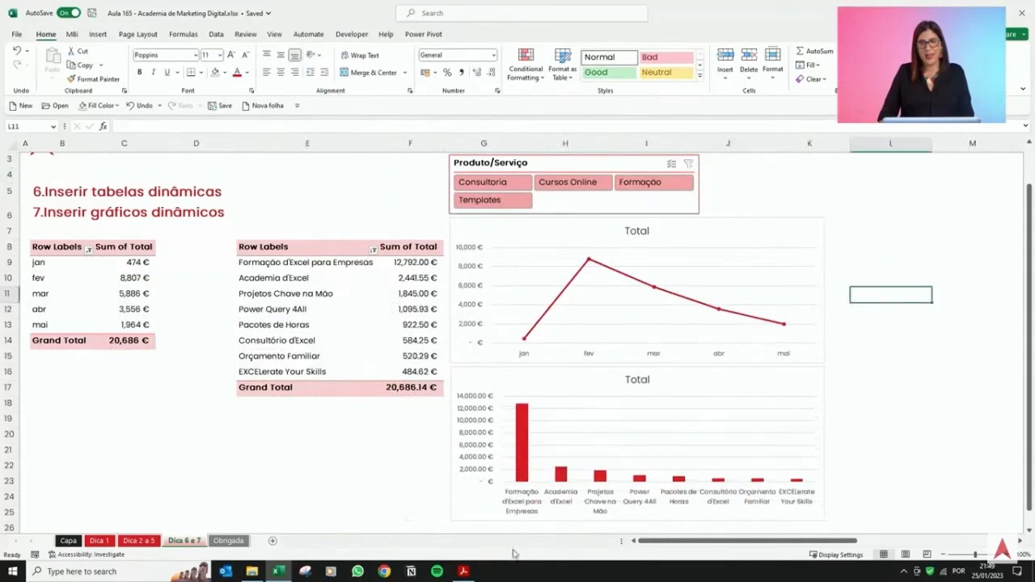